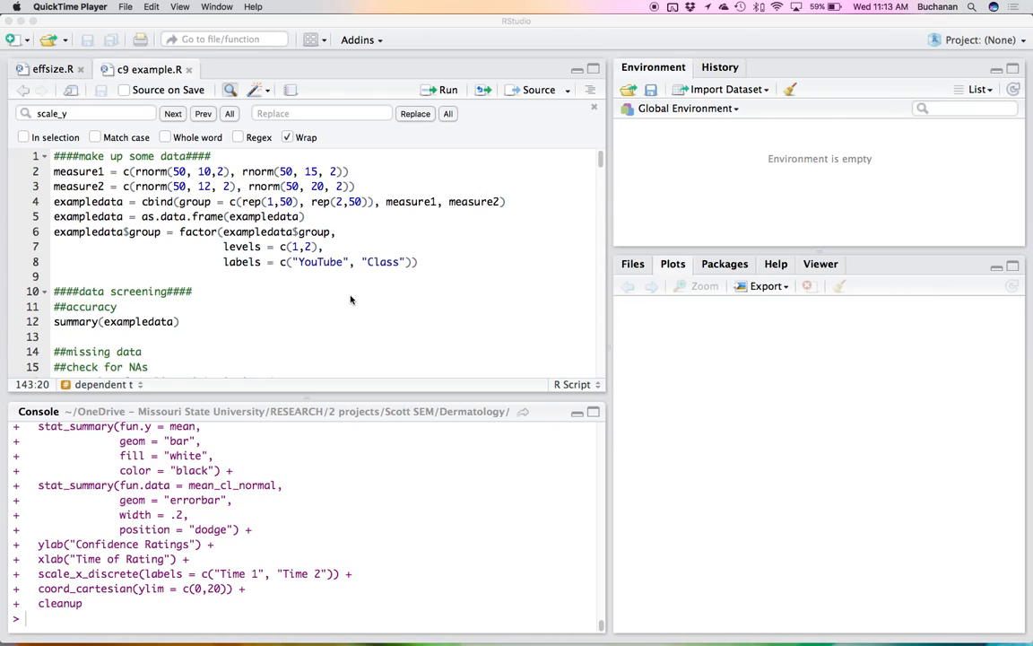
# Step: Run the two script lines that generate the random values for measure1 and measure2
pyautogui.click(170, 164)
pyautogui.click(203, 171)
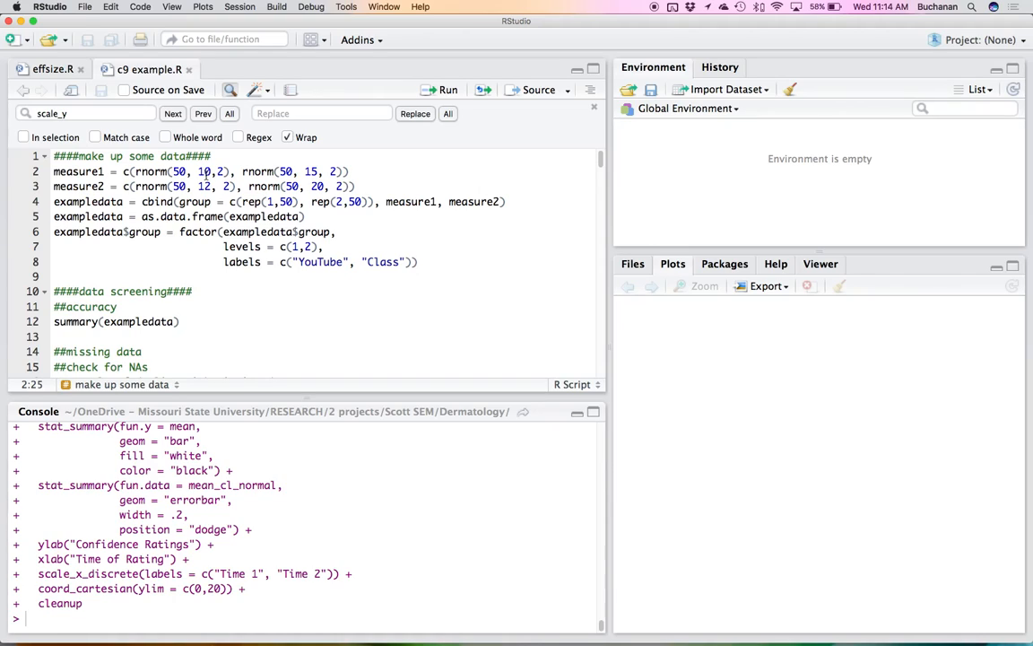
pyautogui.press('super+Return')
pyautogui.press('super+Return')
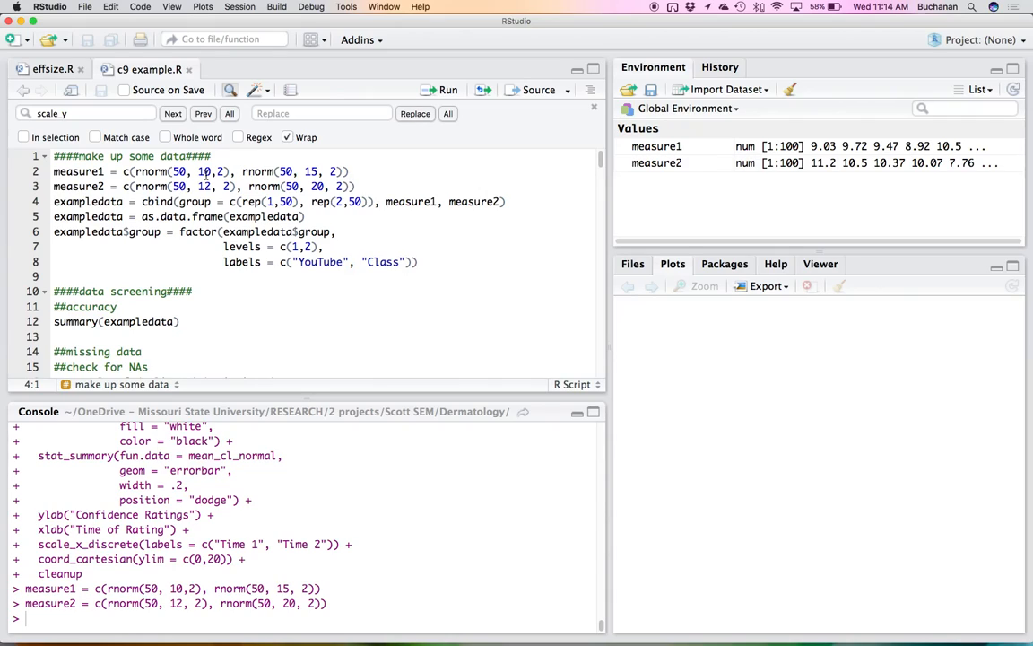
# Step: Add the missing space before the standard deviation in measure1's first rnorm call, making it rnorm(50, 10, 2), and save the script
pyautogui.click(209, 171)
pyautogui.press('Right')
pyautogui.press('super+s')
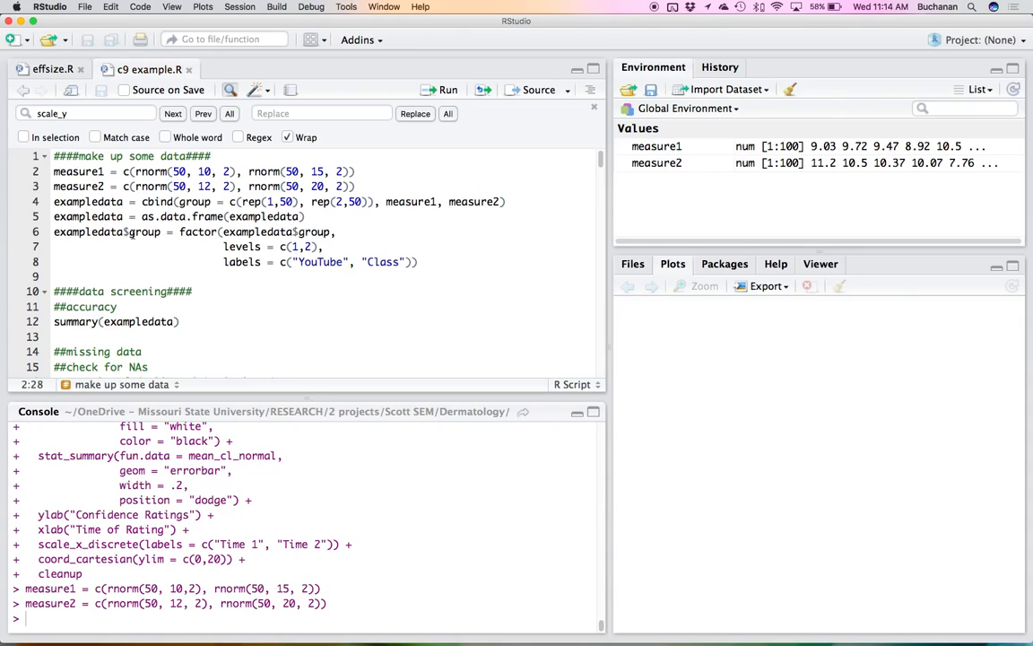
# Step: Run the lines that generate measure1 and measure2 and bind them with the group codes into the exampledata data frame
pyautogui.press('super+Return')
pyautogui.press('super+Return')
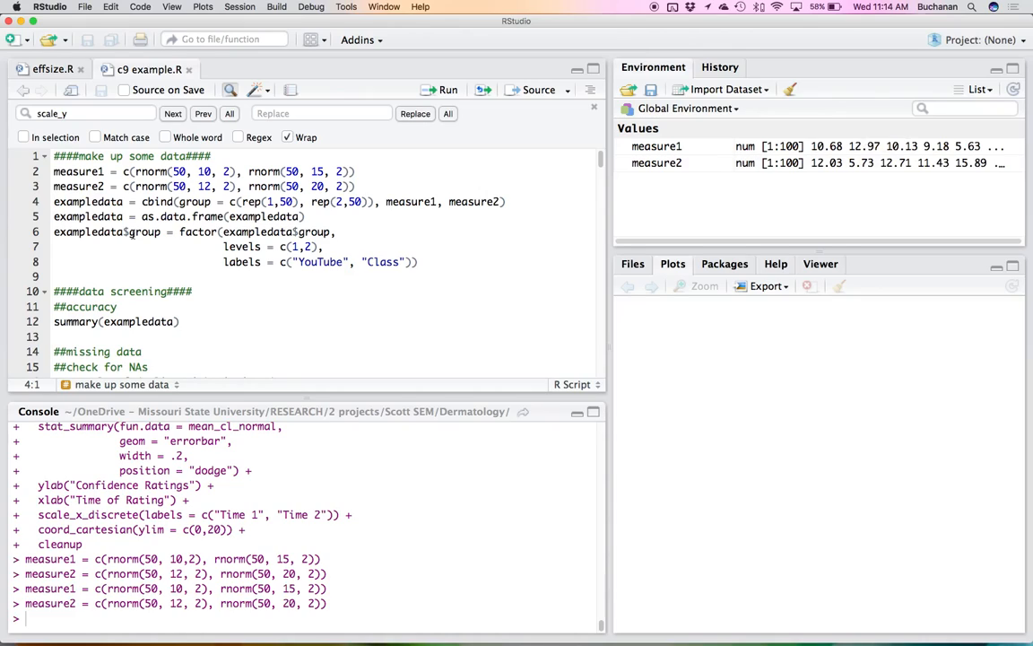
pyautogui.press('super+Return')
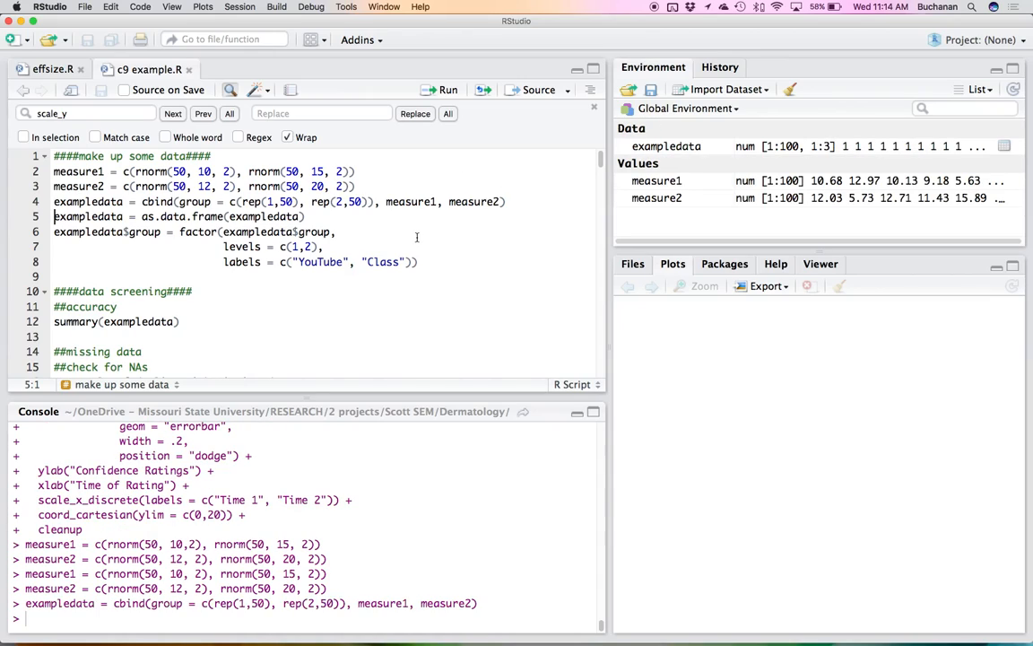
pyautogui.press('super+Return')
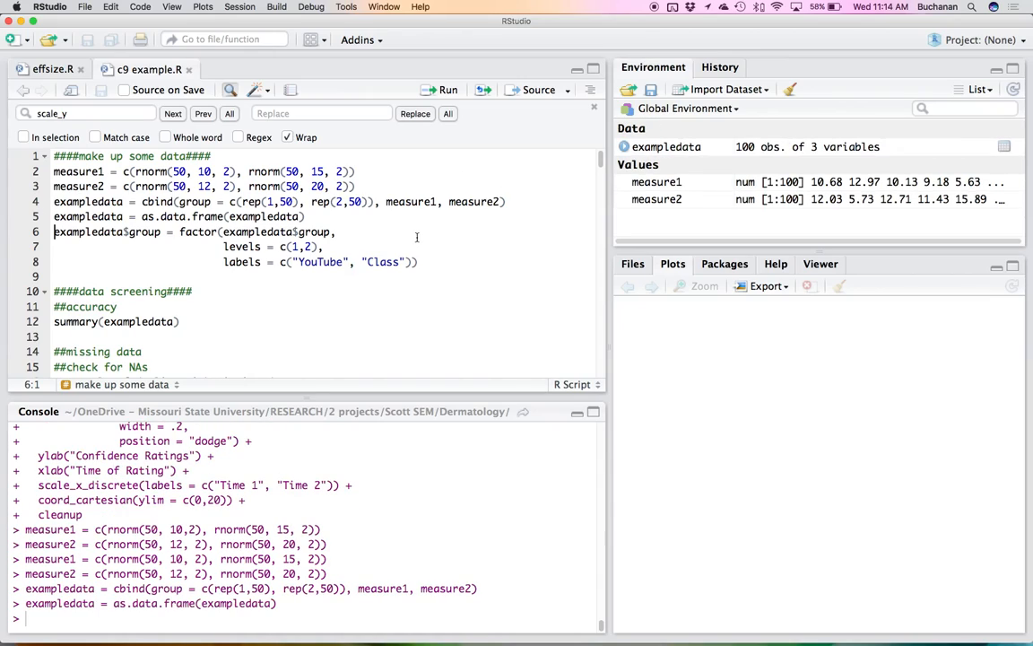
# Step: View the exampledata table sorted by group in descending order, and compare its codes with the levels in the factor statement
pyautogui.click(625, 146)
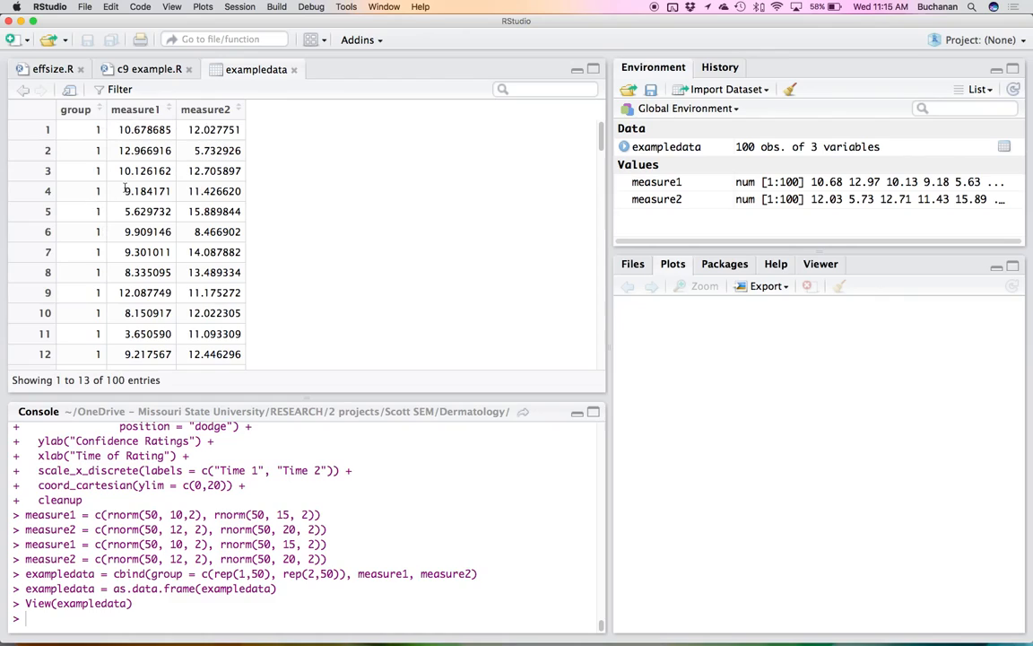
pyautogui.click(133, 70)
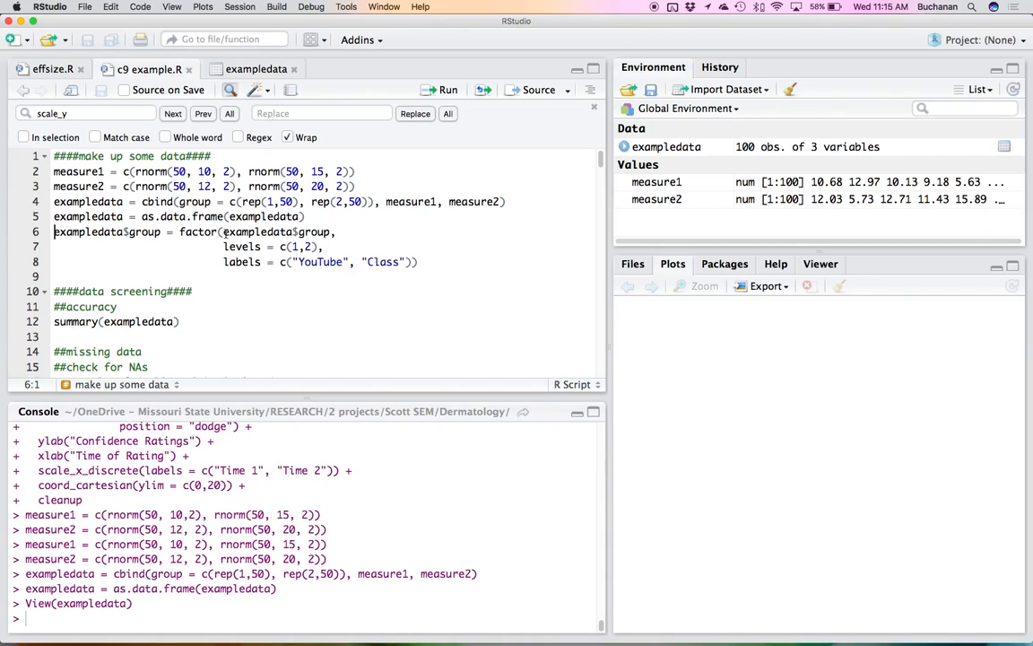
pyautogui.moveTo(223, 231); pyautogui.dragTo(334, 231)
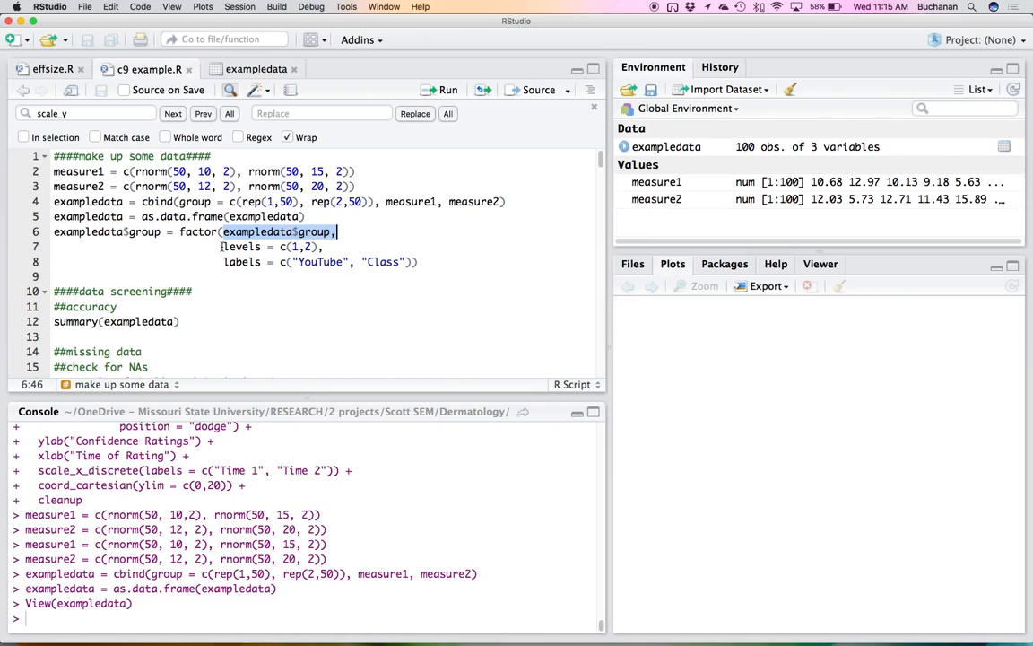
pyautogui.moveTo(223, 246); pyautogui.dragTo(324, 247)
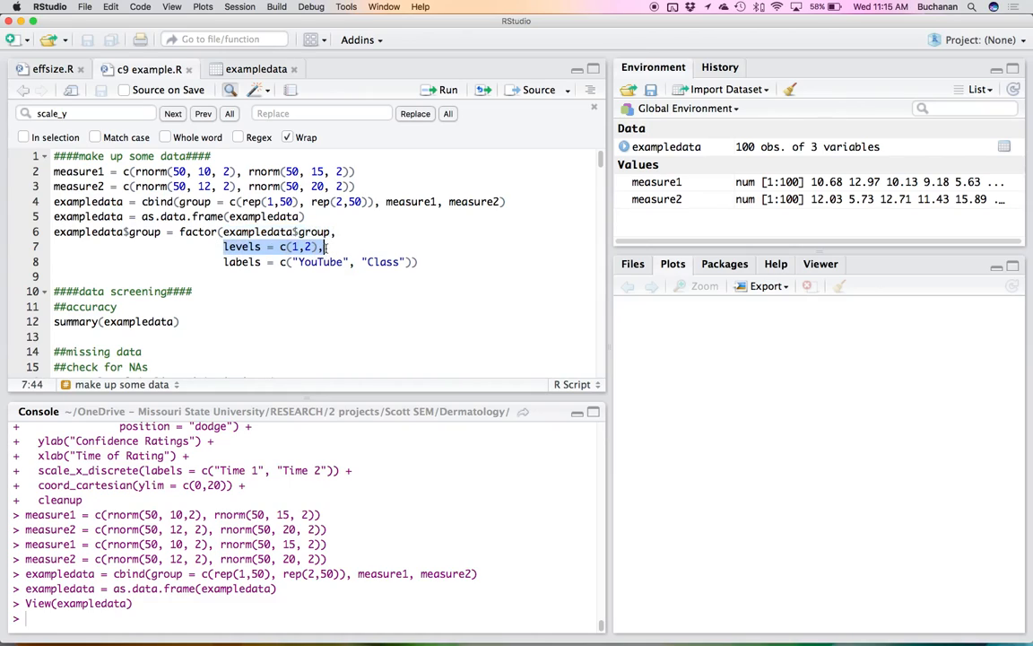
pyautogui.click(256, 70)
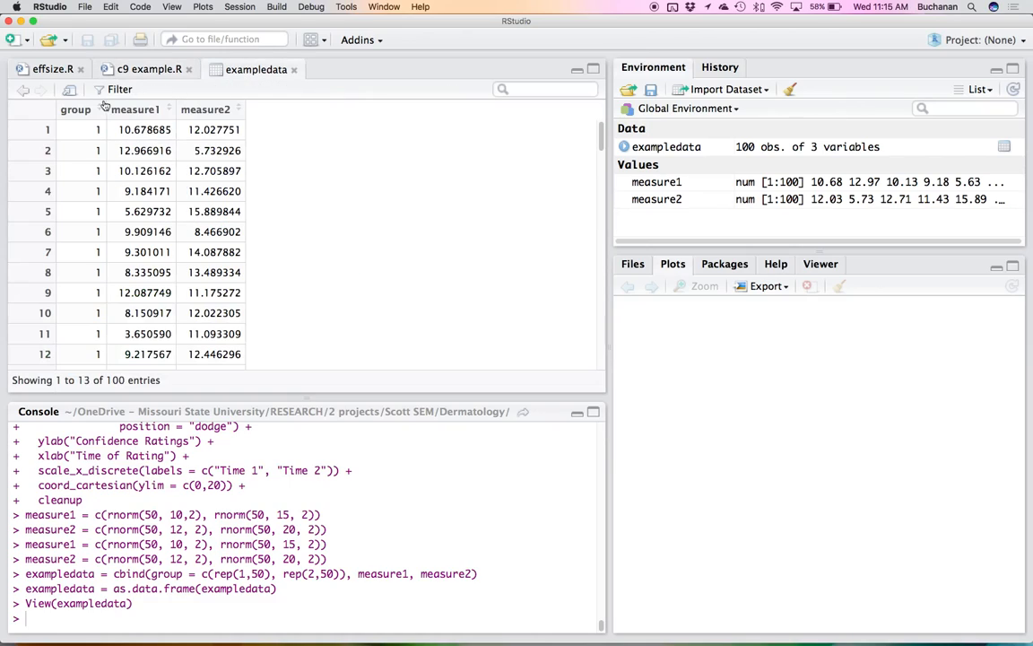
pyautogui.click(77, 108)
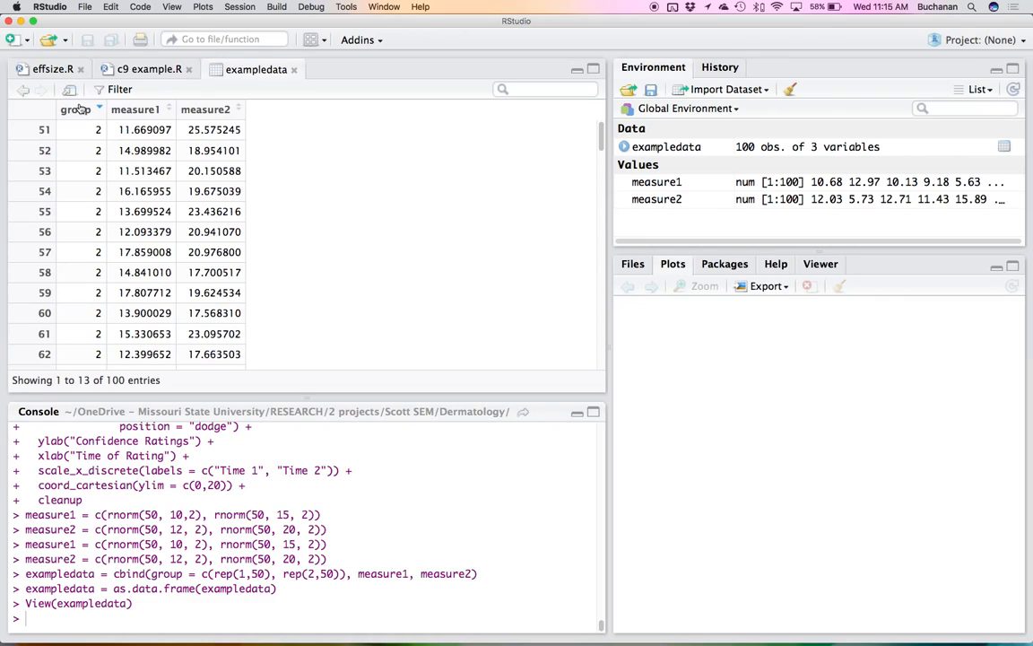
pyautogui.click(135, 70)
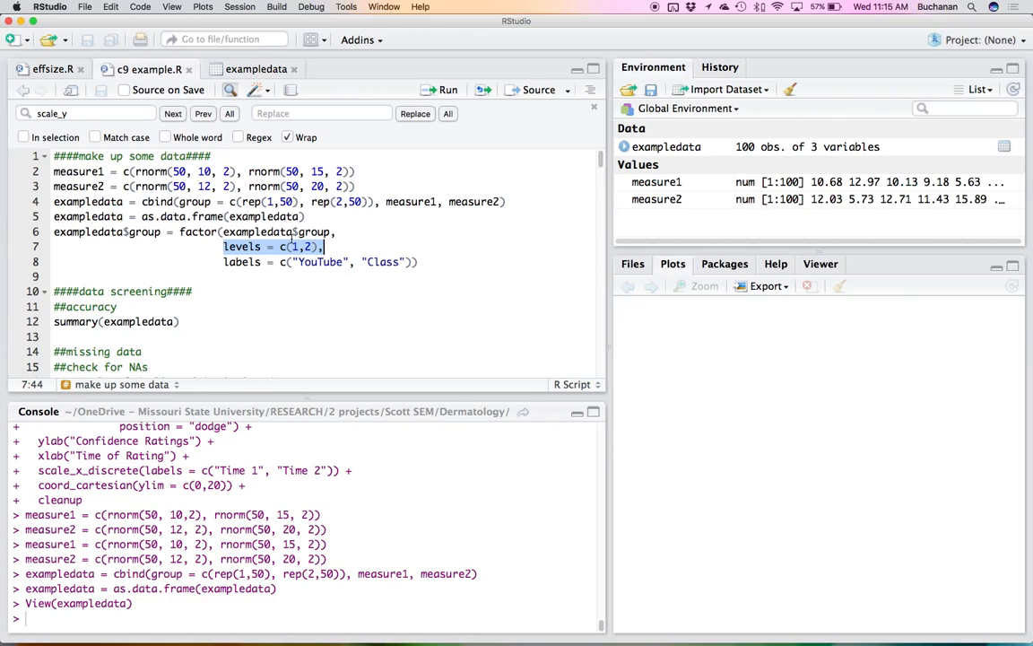
# Step: Run the statement converting exampledata$group to a factor with levels 1 and 2 labelled "YouTube" and "Class"
pyautogui.moveTo(224, 262); pyautogui.dragTo(426, 263)
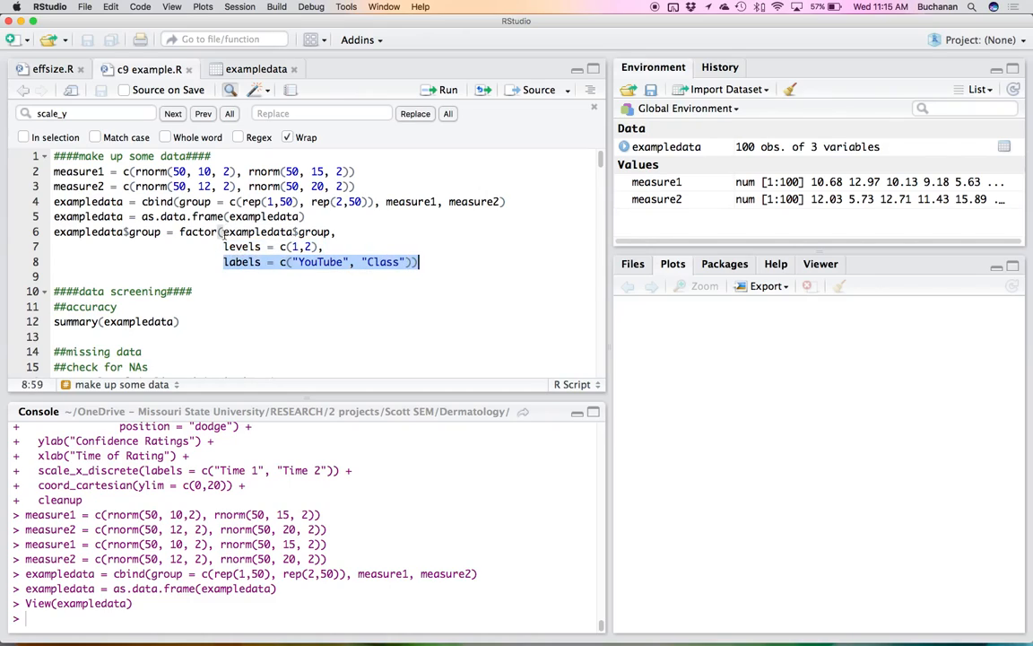
pyautogui.click(224, 262)
pyautogui.press('super+Return')
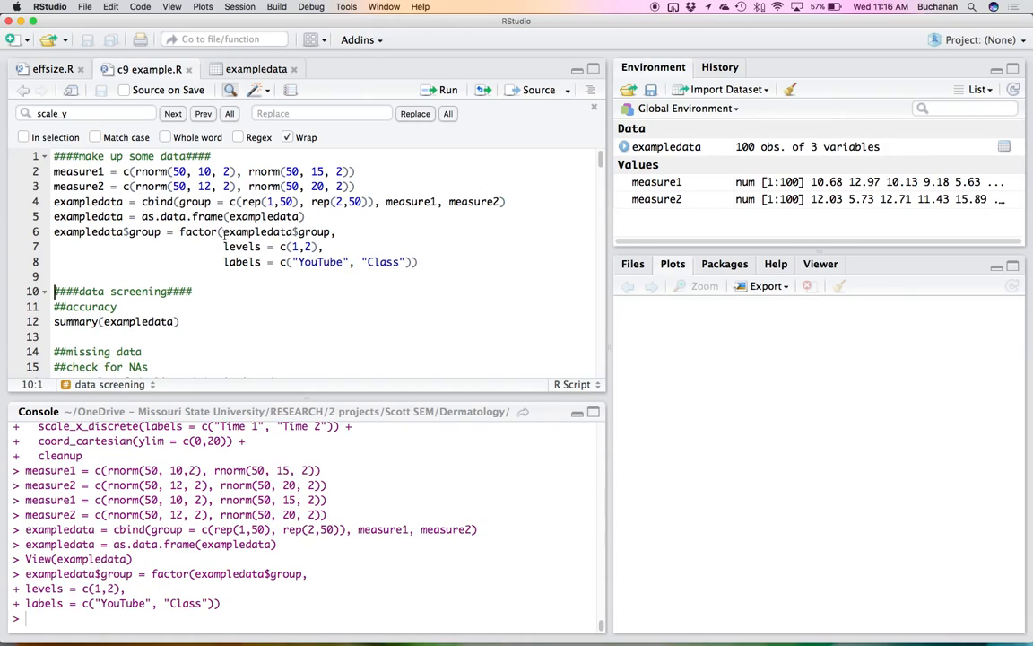
# Step: Run the accuracy check of the data screening section with summary(exampledata)
pyautogui.press('super+Return')
pyautogui.press('super+Return')
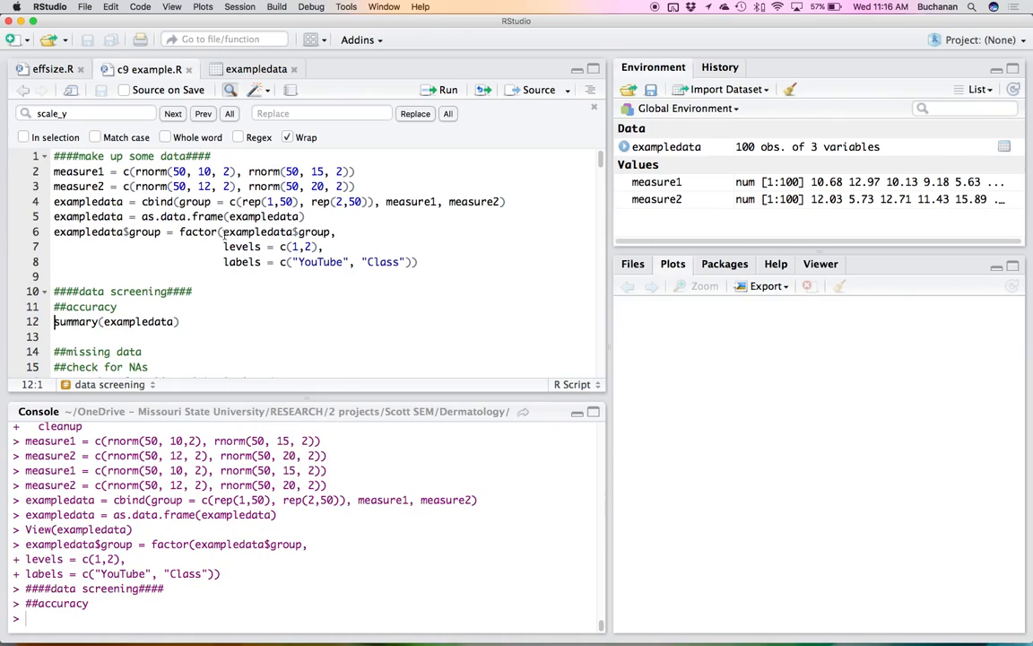
pyautogui.press('super+Return')
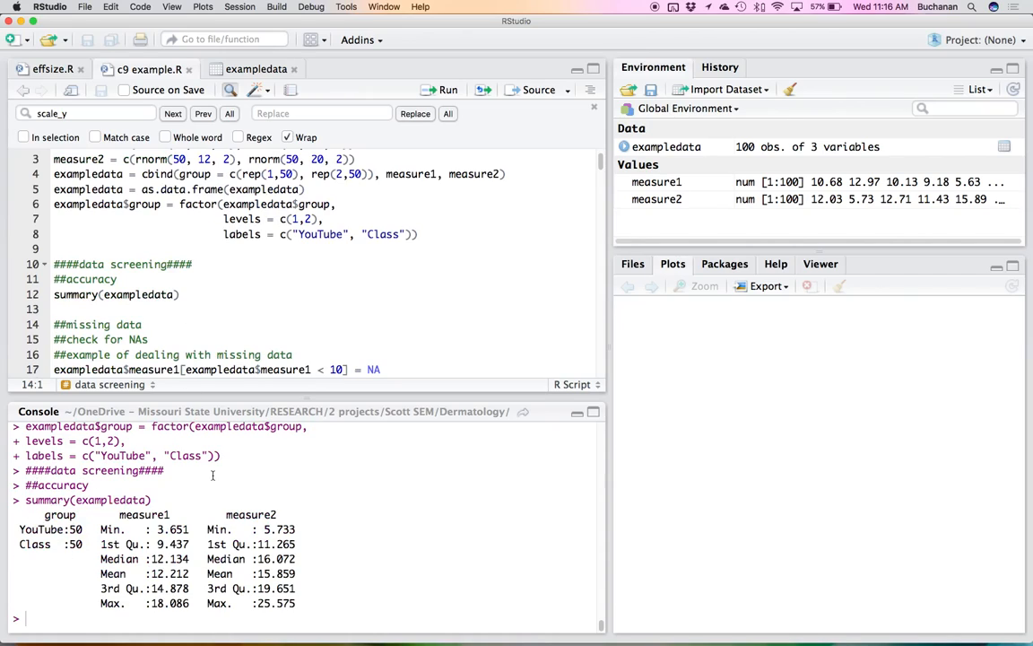
# Step: Review the missing data example against measure1's minimum and run it to replace all measure1 values below 10 with NA
pyautogui.scroll(1, 190, 320)
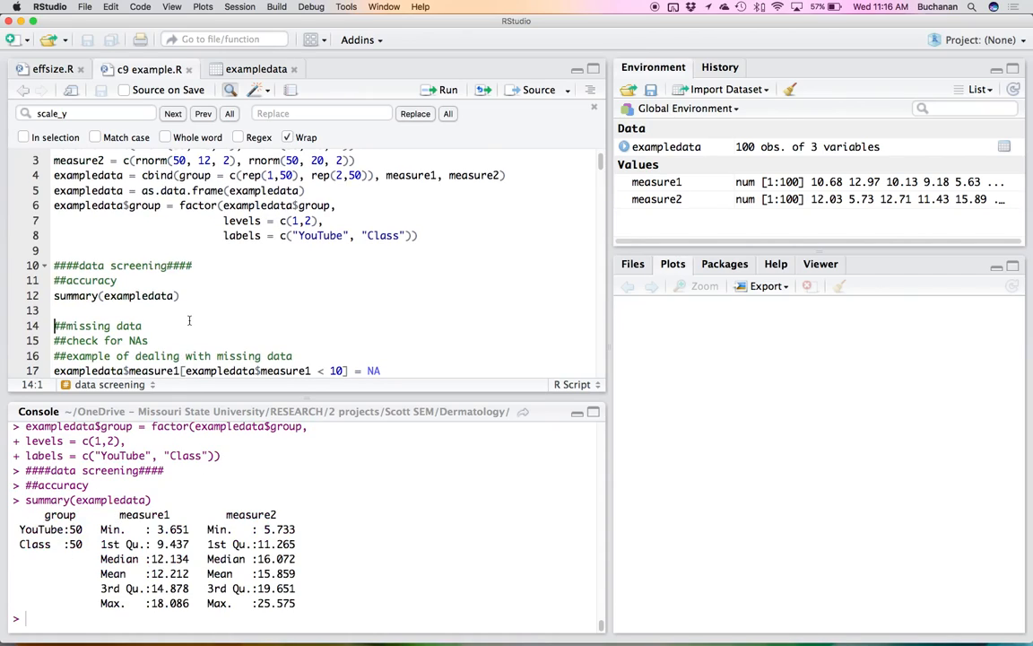
pyautogui.scroll(-2, 189, 320)
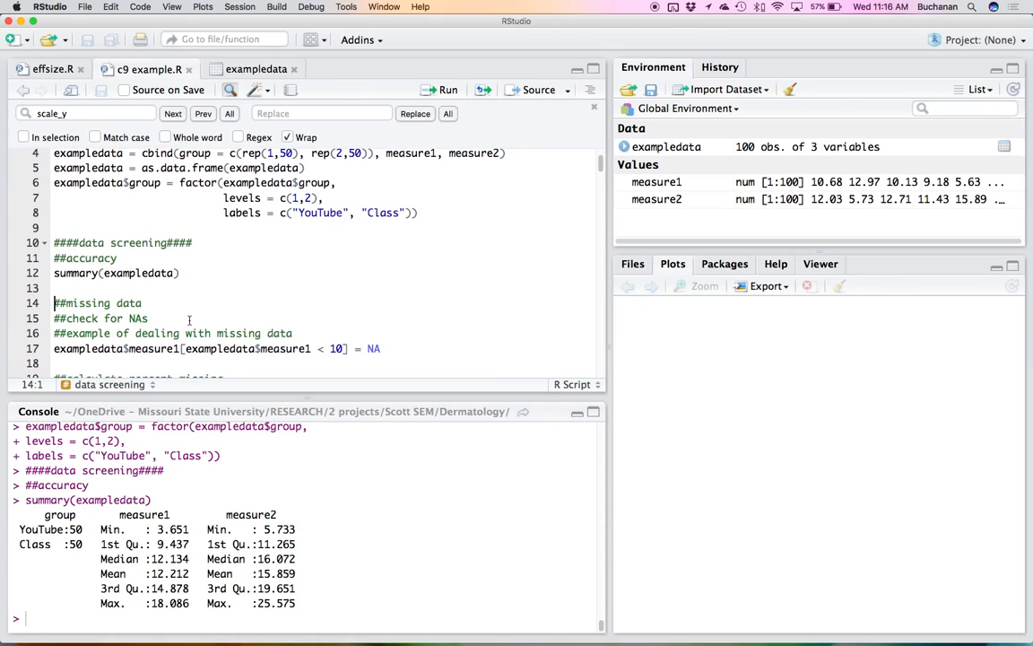
pyautogui.scroll(-1, 189, 320)
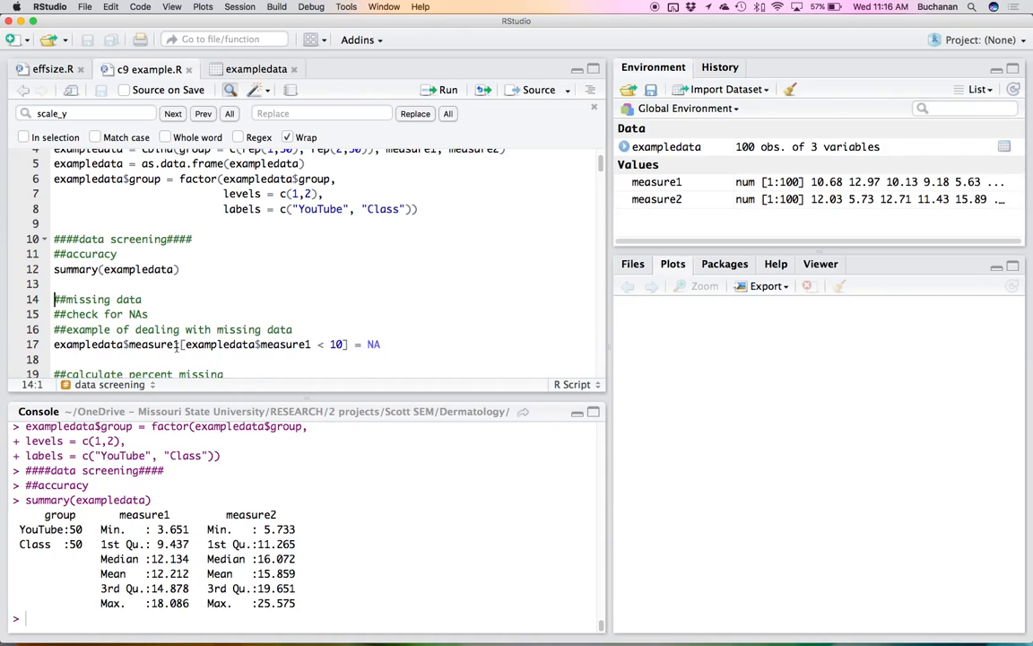
pyautogui.click(118, 345)
pyautogui.moveTo(100, 529); pyautogui.dragTo(191, 530)
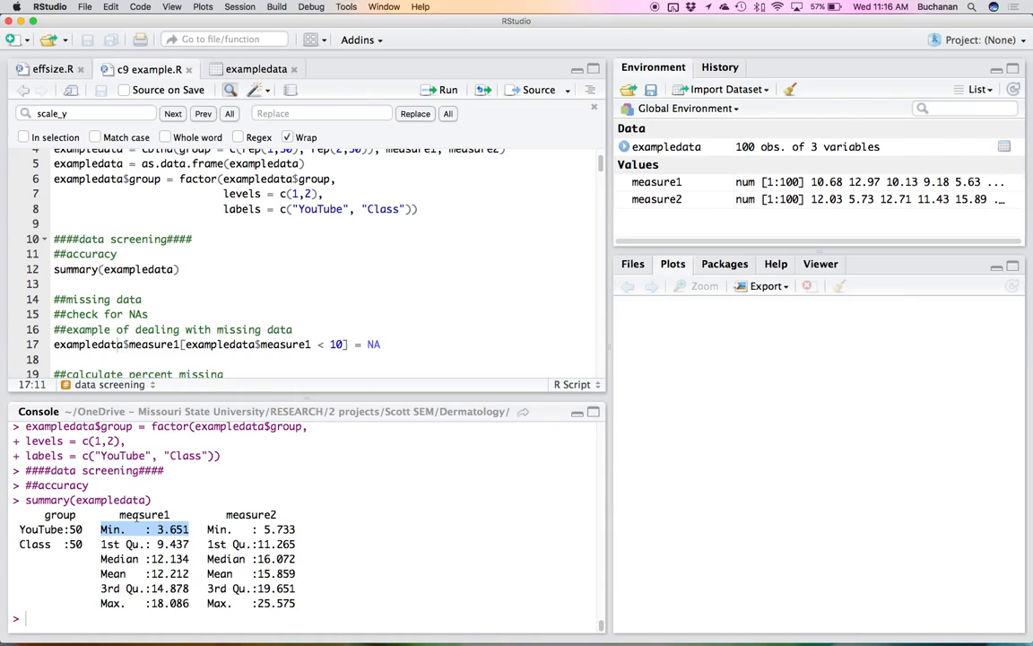
pyautogui.click(95, 347)
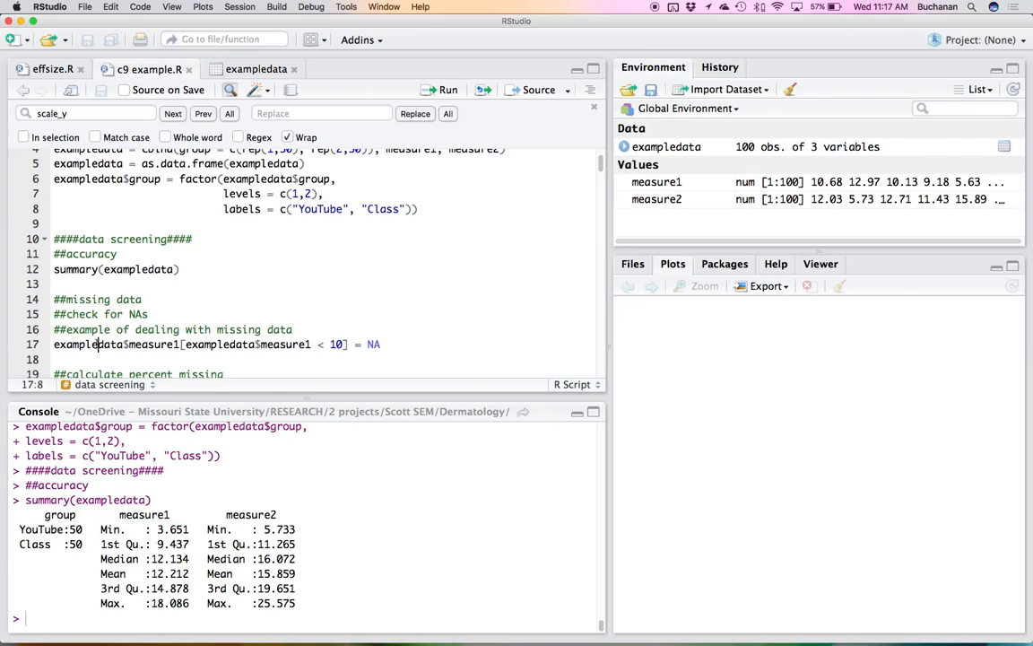
pyautogui.moveTo(53, 345); pyautogui.dragTo(179, 345)
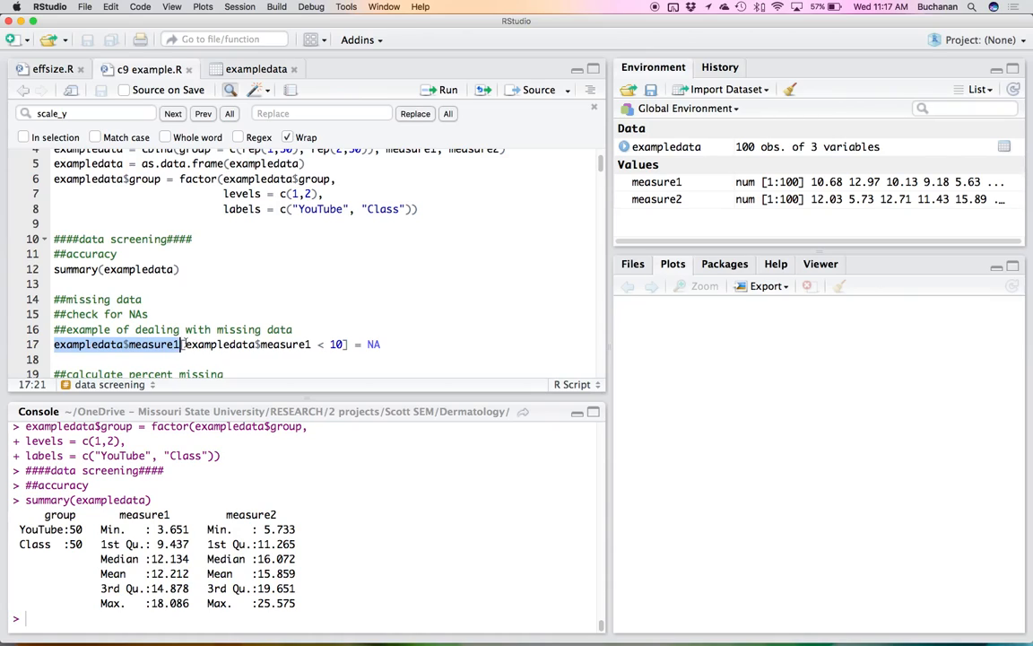
pyautogui.click(190, 345)
pyautogui.moveTo(190, 345); pyautogui.dragTo(339, 346)
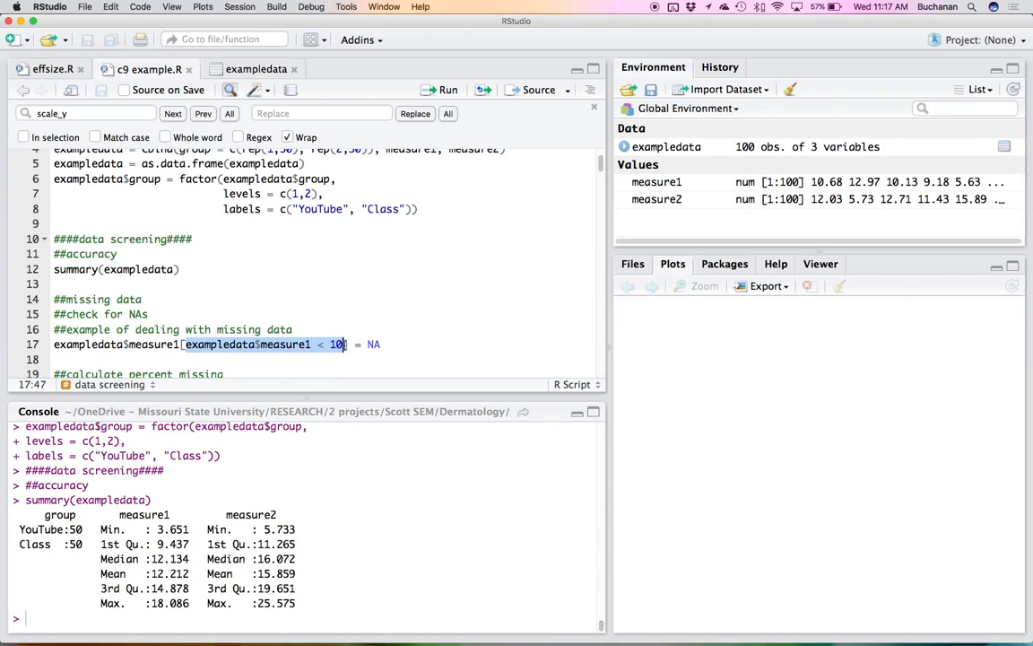
pyautogui.doubleClick(373, 344)
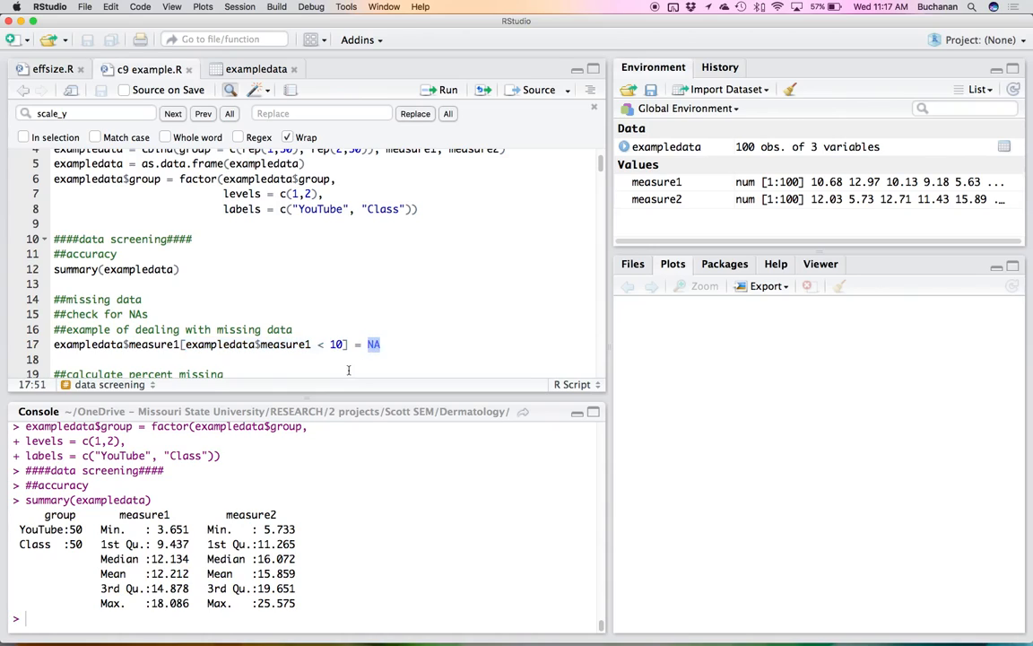
pyautogui.moveTo(54, 345); pyautogui.dragTo(385, 347)
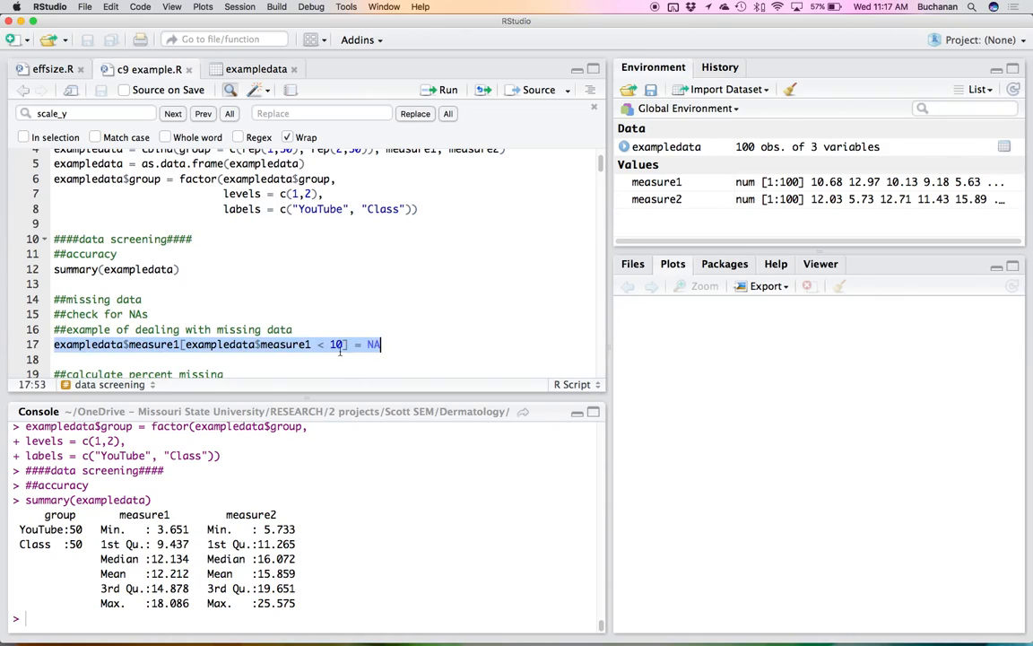
pyautogui.click(224, 345)
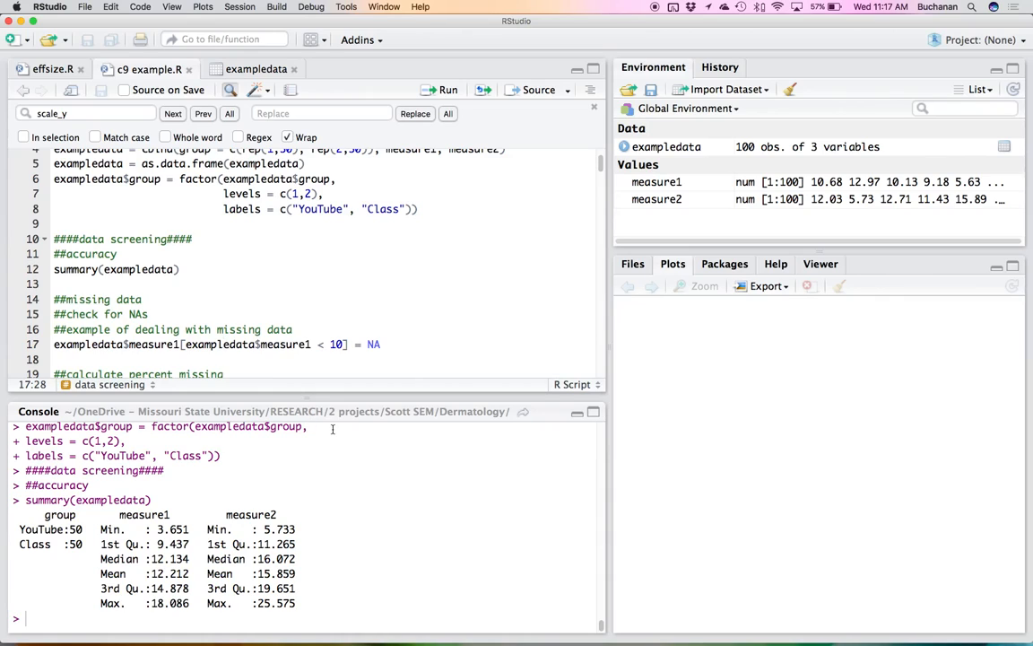
pyautogui.press('super+Return')
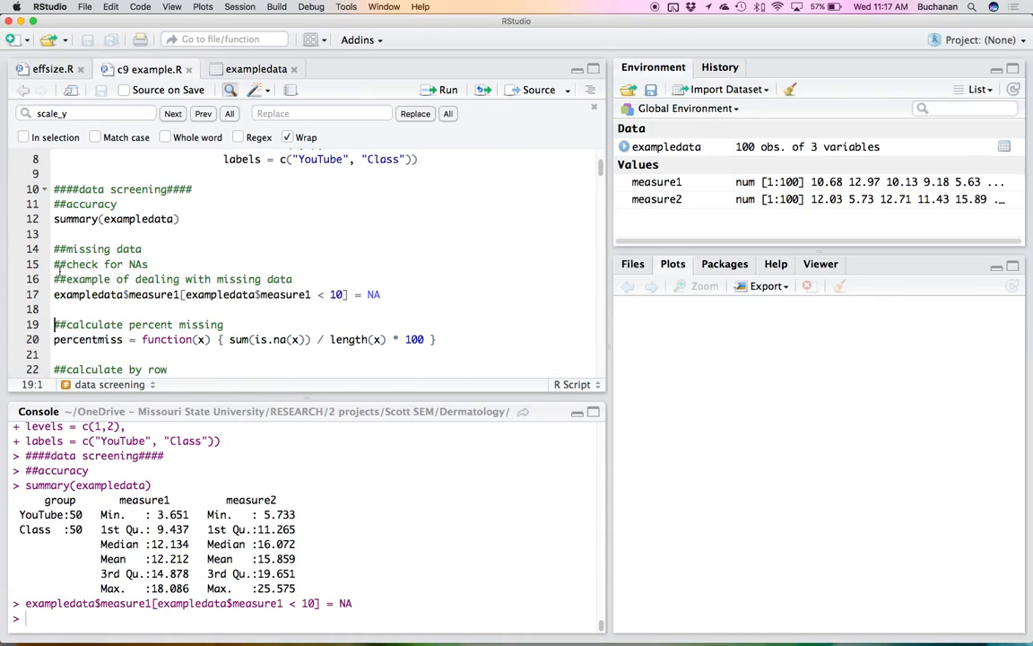
# Step: Rerun summary(exampledata) and check the minimum of measure1 in the output
pyautogui.click(78, 219)
pyautogui.press('super+Return')
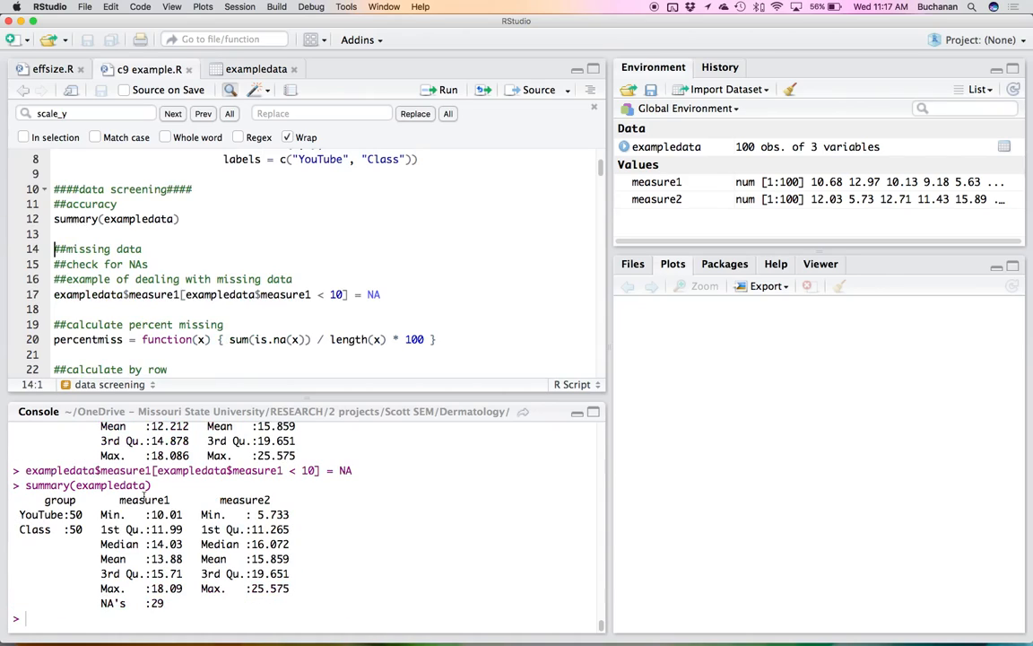
pyautogui.moveTo(101, 515); pyautogui.dragTo(182, 514)
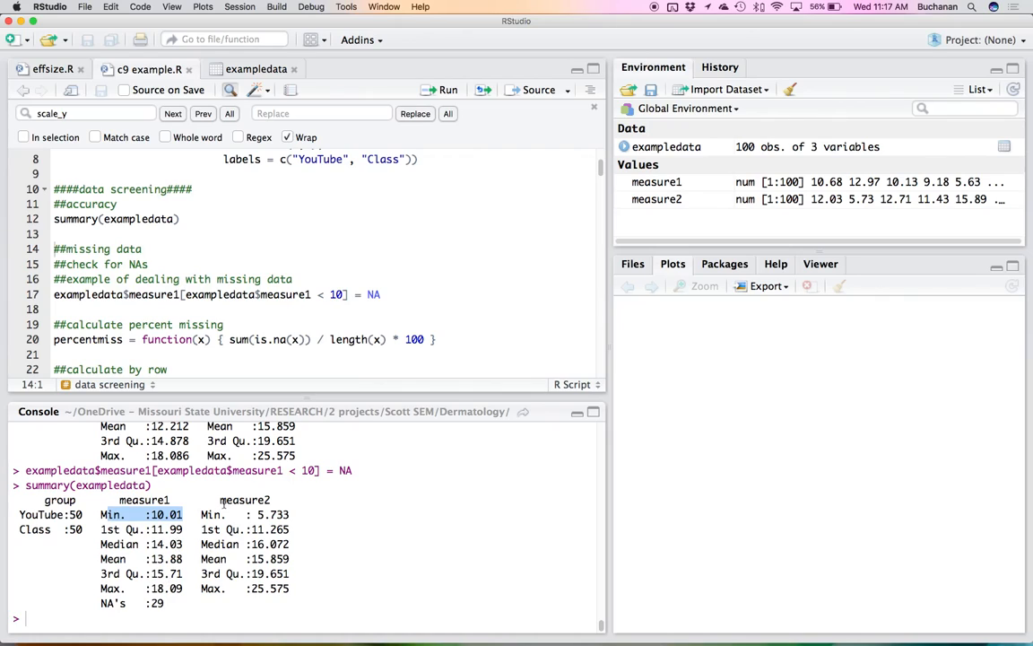
pyautogui.moveTo(101, 515); pyautogui.dragTo(288, 530)
pyautogui.click(211, 547)
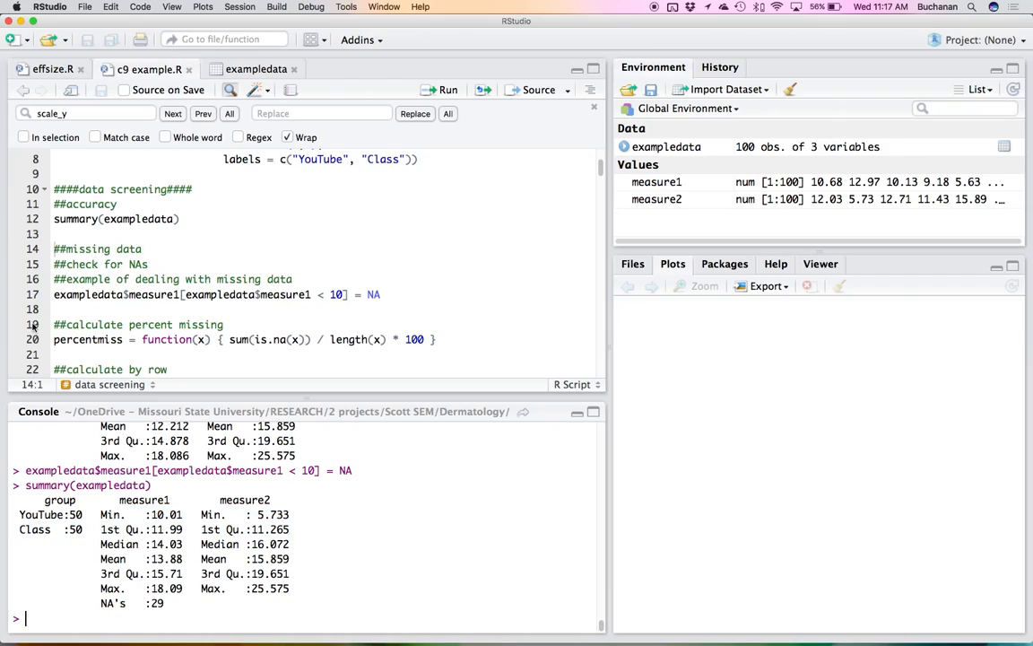
# Step: Review and run the percentmiss function definition, which divides sum(is.na(x)) by length(x) and multiplies by 100
pyautogui.click(81, 324)
pyautogui.press('Down')
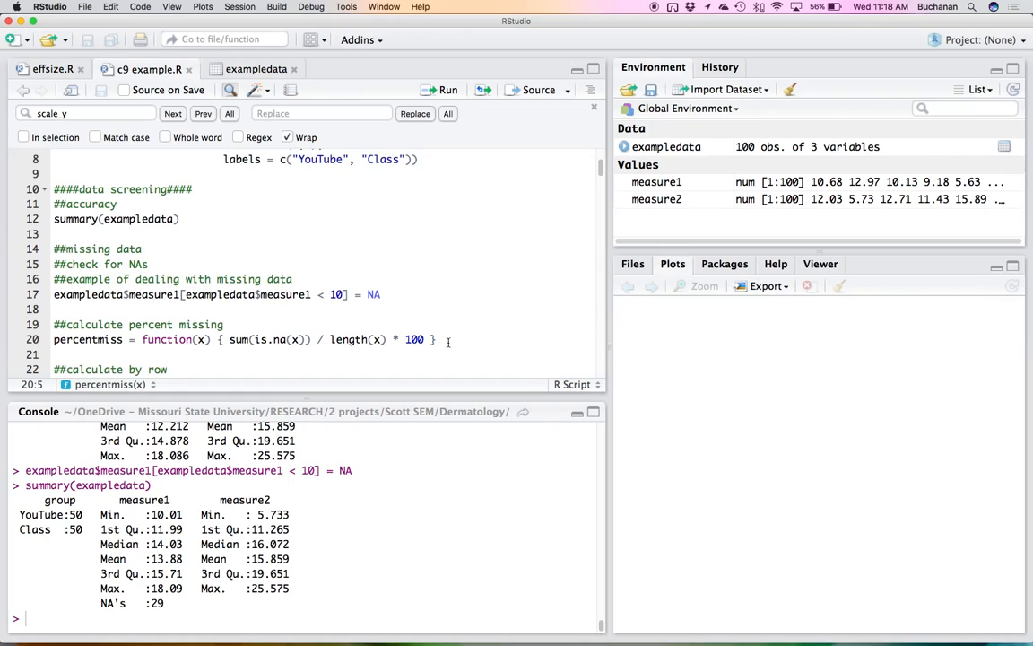
pyautogui.moveTo(230, 340); pyautogui.dragTo(386, 340)
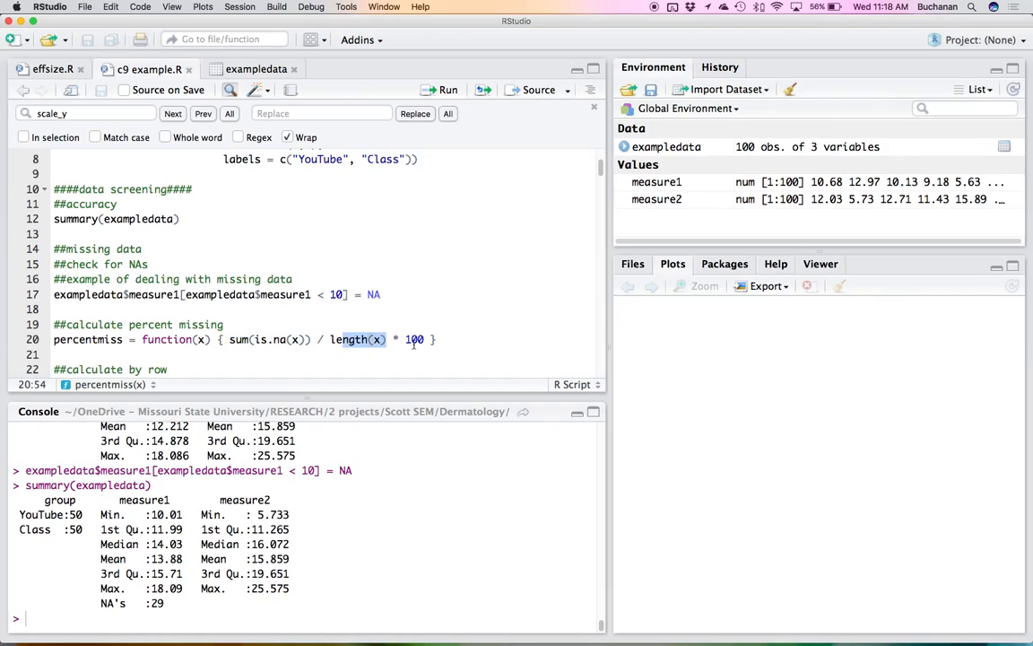
pyautogui.doubleClick(414, 339)
pyautogui.doubleClick(65, 339)
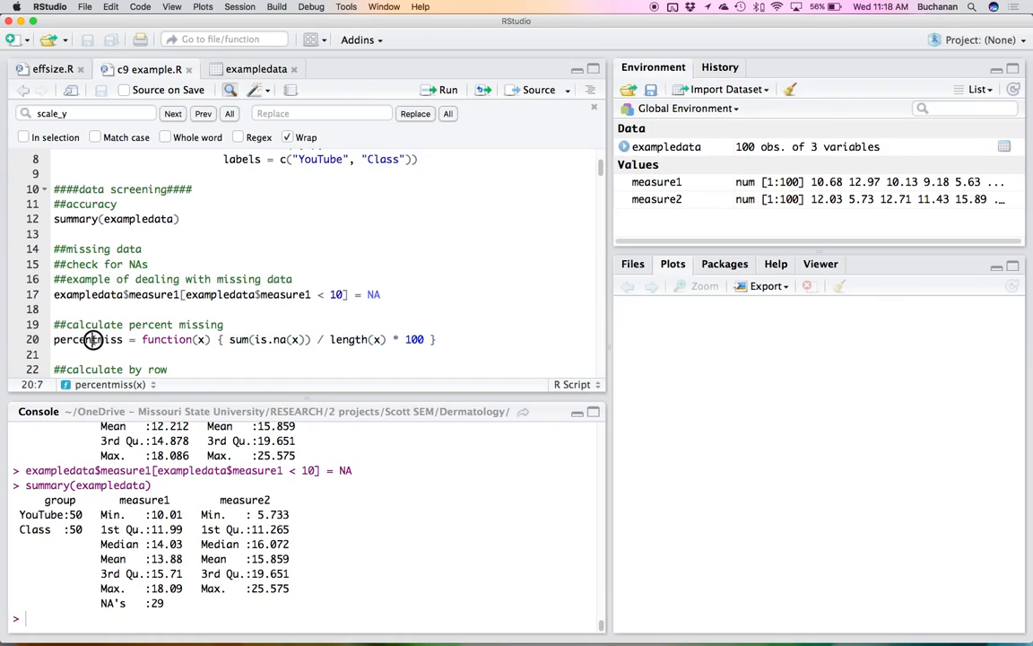
pyautogui.click(233, 341)
pyautogui.press('super+Return')
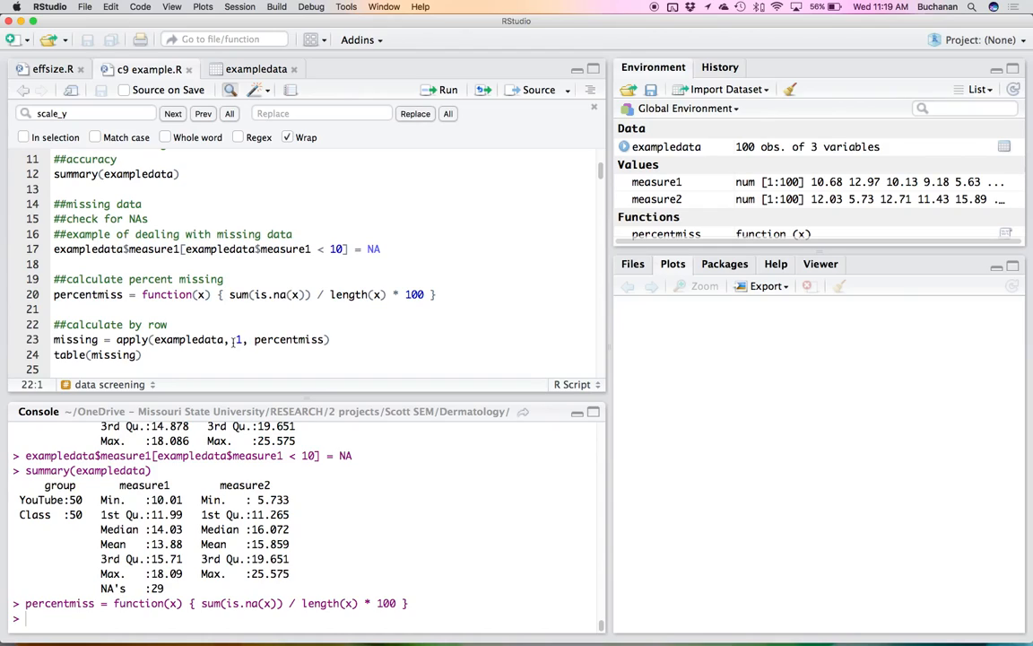
# Step: Review and run missing = apply(exampledata, 1, percentmiss) to calculate percent missing by row, and tabulate it with table(missing)
pyautogui.press('Down')
pyautogui.doubleClick(132, 339)
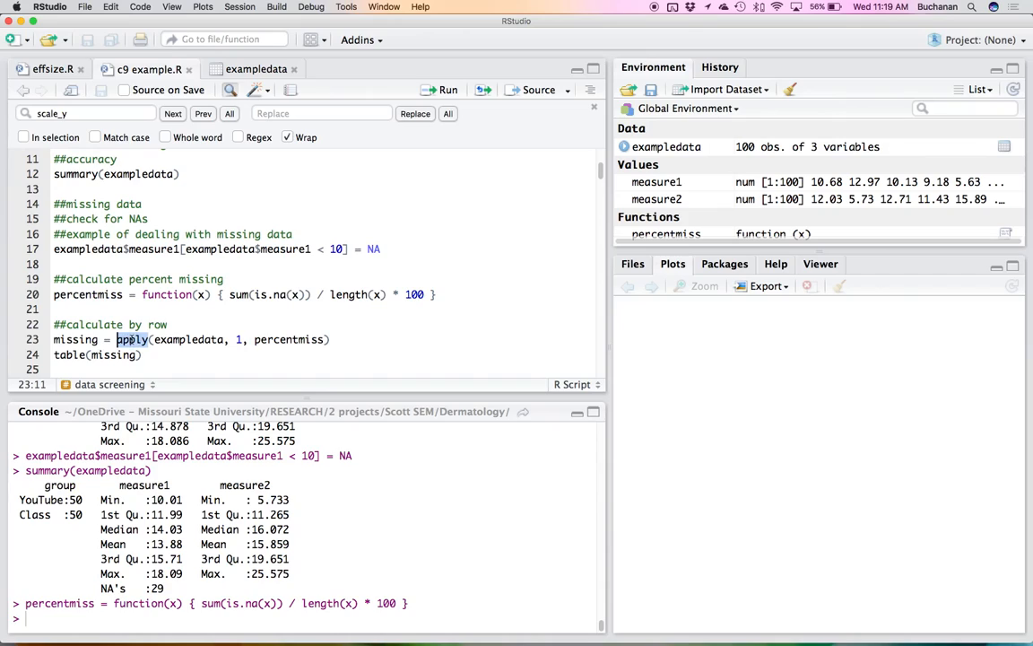
pyautogui.doubleClick(178, 339)
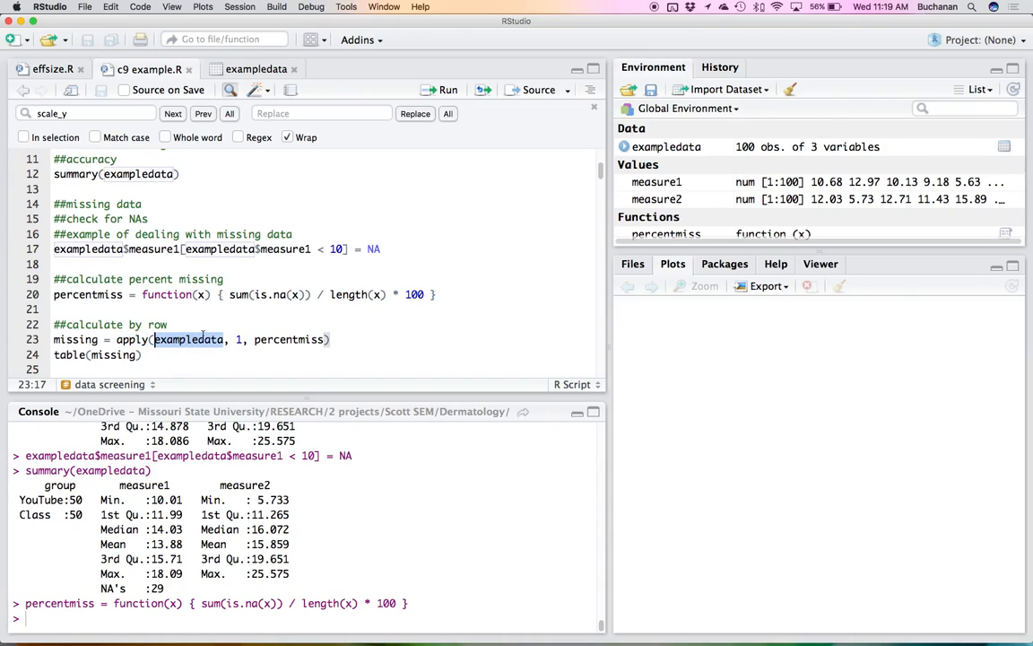
pyautogui.doubleClick(241, 339)
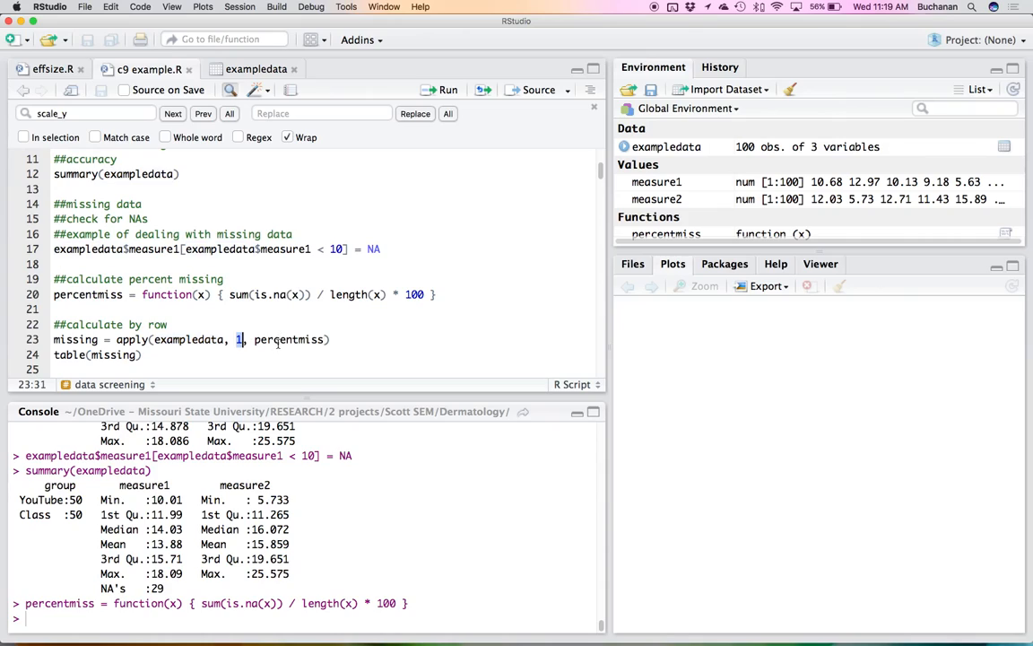
pyautogui.doubleClick(279, 339)
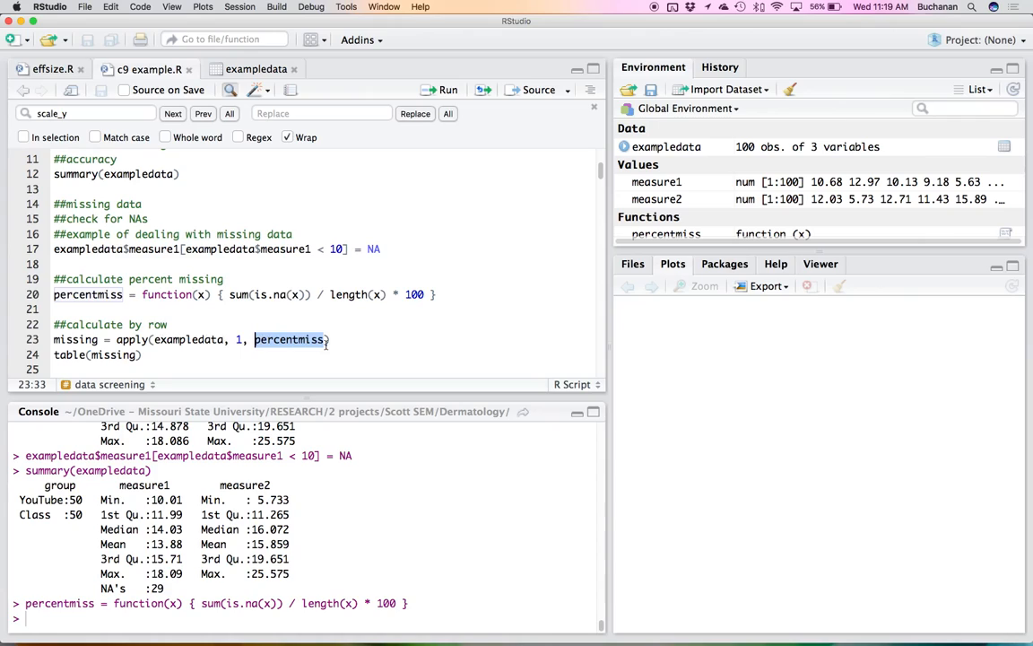
pyautogui.click(188, 339)
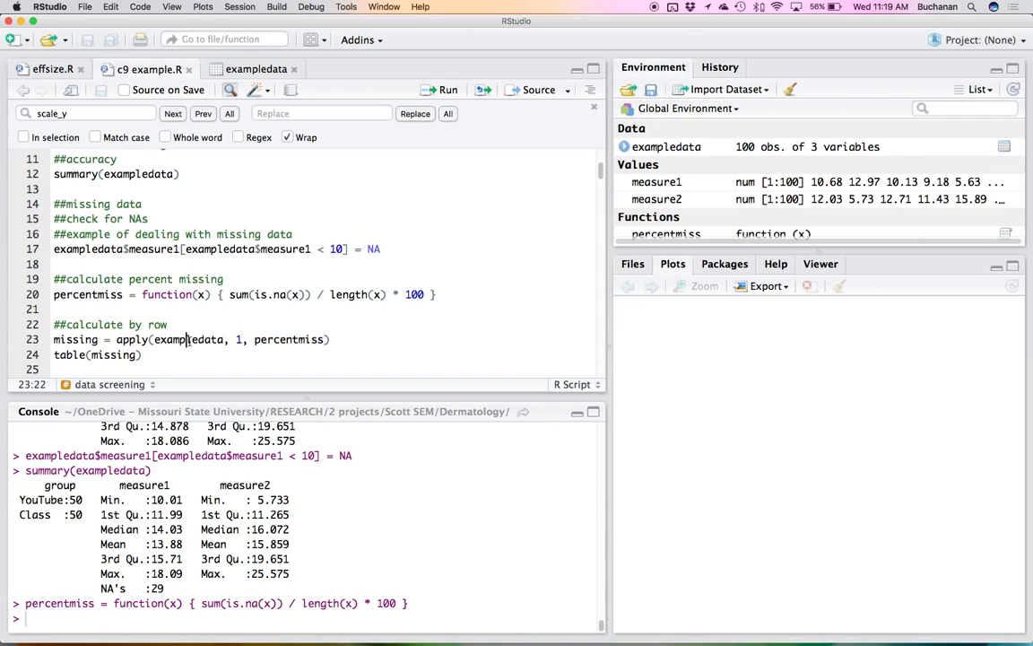
pyautogui.hotkey('ctrl', 'Return')
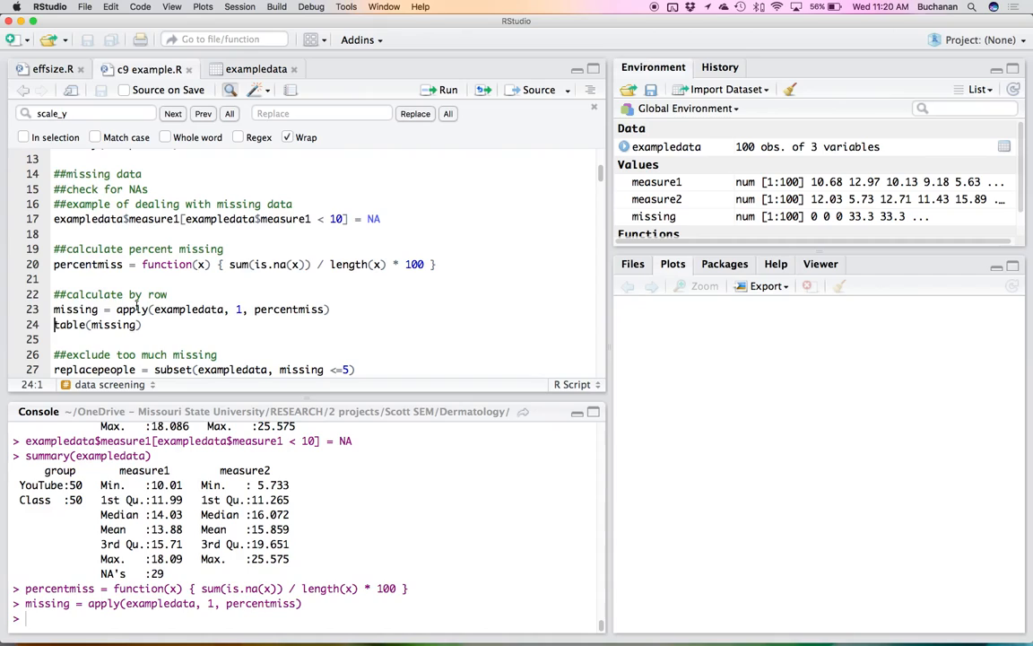
pyautogui.press('super+Return')
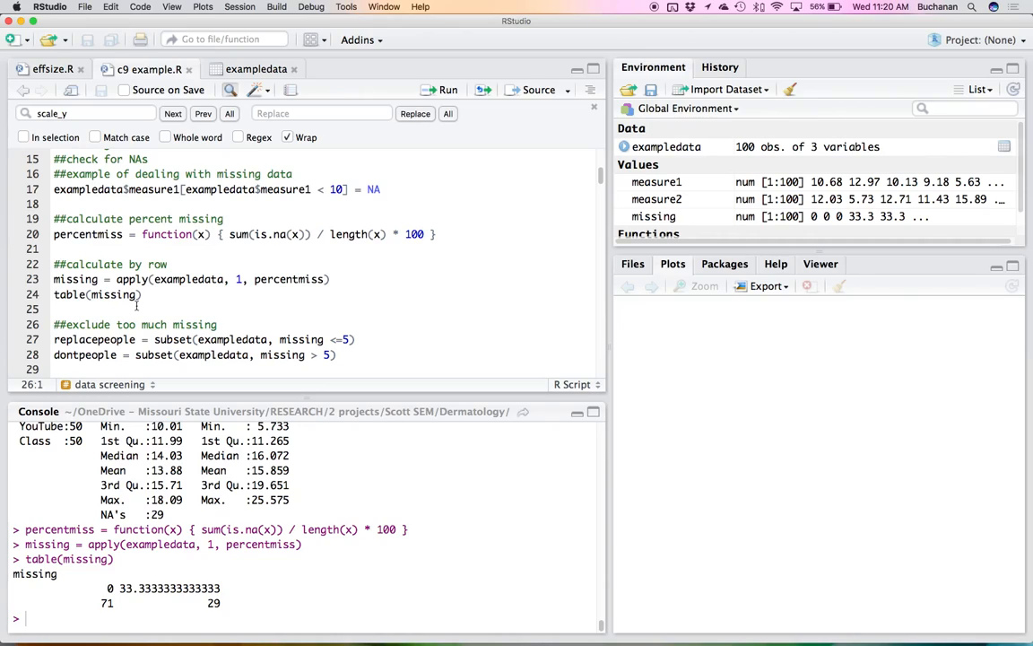
# Step: Add a space before the 5 in the replacepeople subset condition so it reads missing <= 5, and save the script
pyautogui.scroll(1, 175, 305)
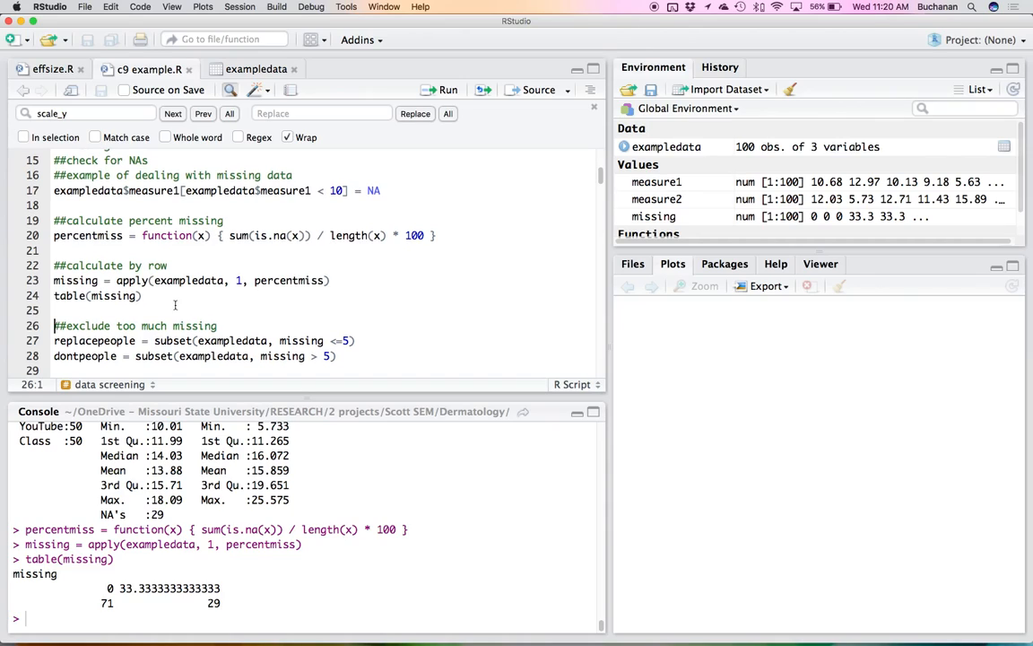
pyautogui.click(348, 341)
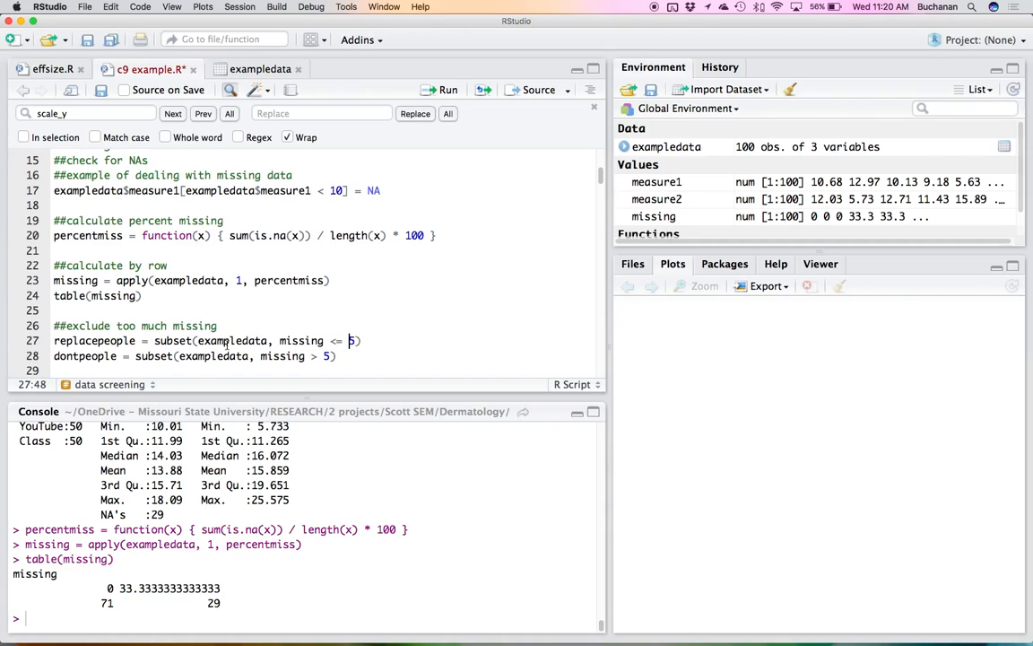
pyautogui.press('super+s')
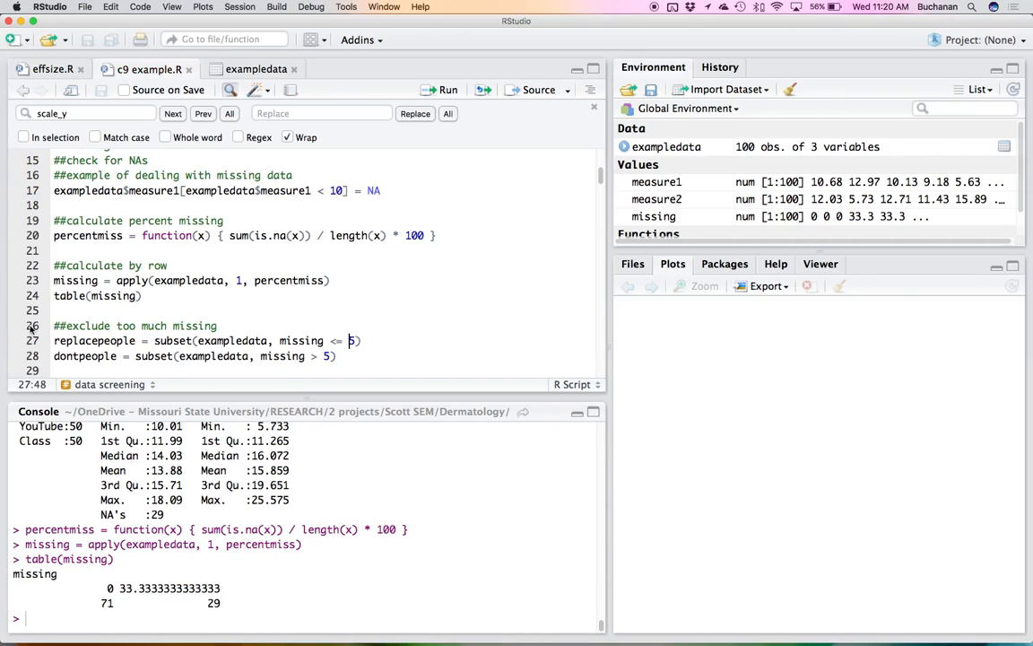
# Step: Run the two subset lines splitting exampledata into replacepeople (missing <= 5) and dontpeople (missing > 5)
pyautogui.click(110, 341)
pyautogui.press('super+Return')
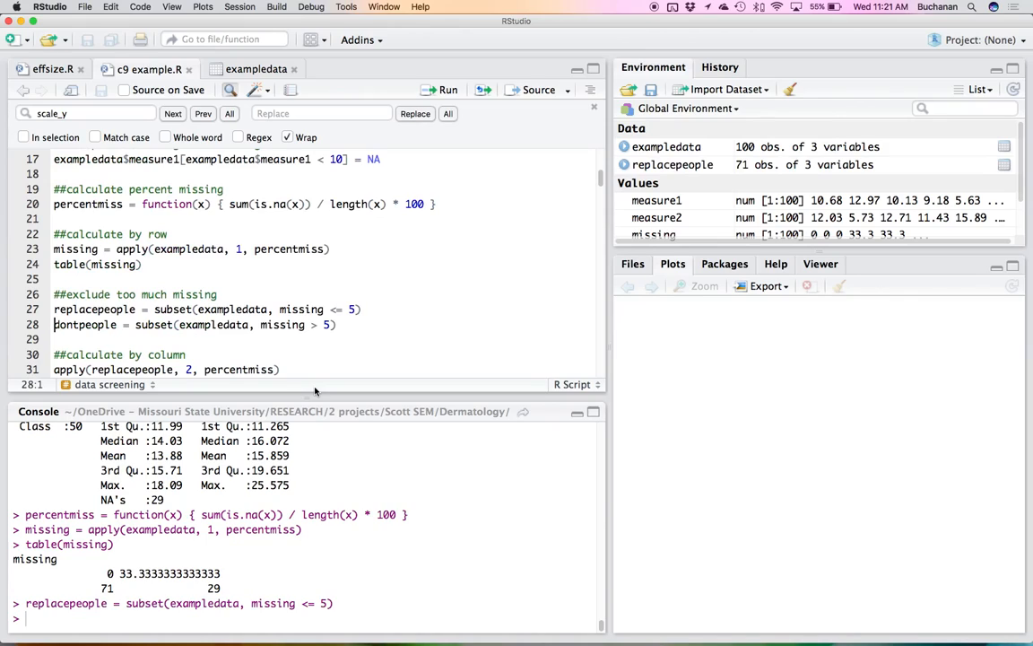
pyautogui.press('super+Return')
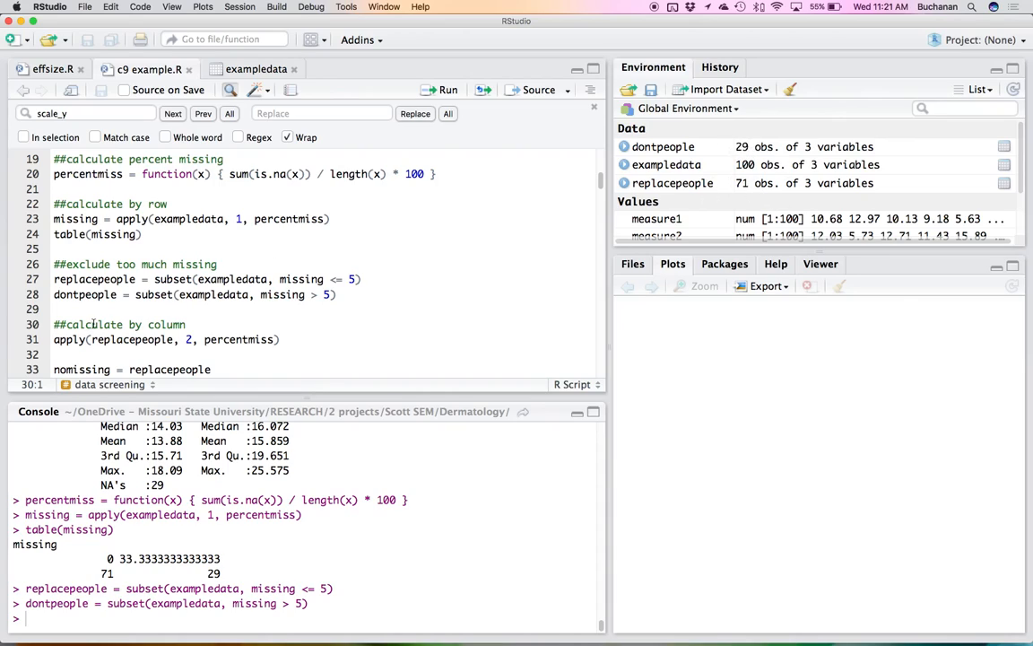
# Step: Calculate percent missing by column with apply(replacepeople, 2, percentmiss), and review where replacepeople is defined and used
pyautogui.scroll(-1, 321, 332)
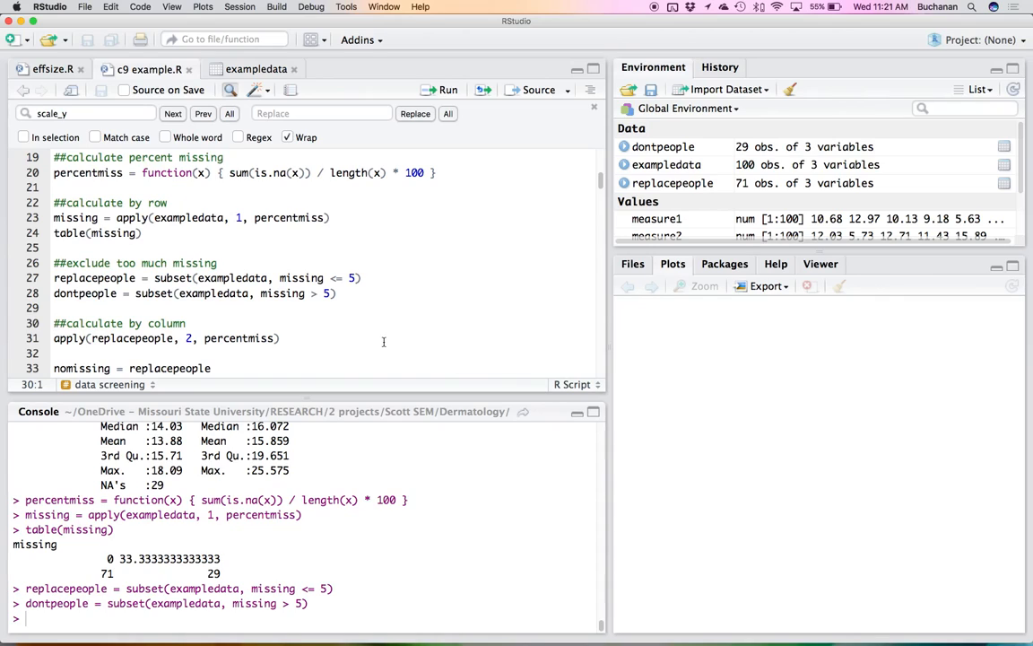
pyautogui.press('super+Return')
pyautogui.press('super+Return')
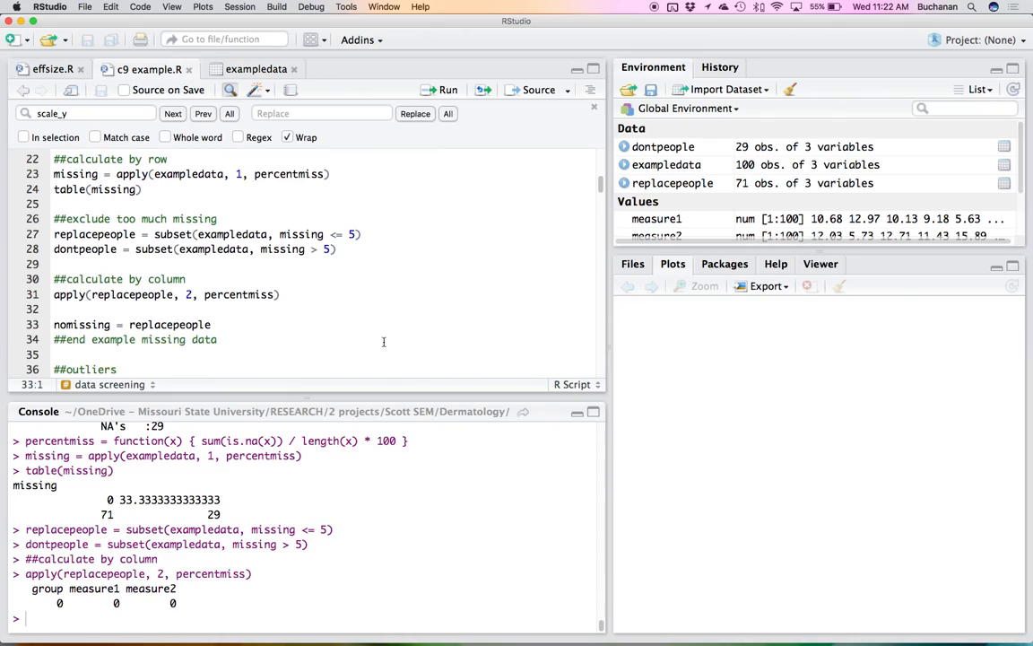
pyautogui.doubleClick(77, 233)
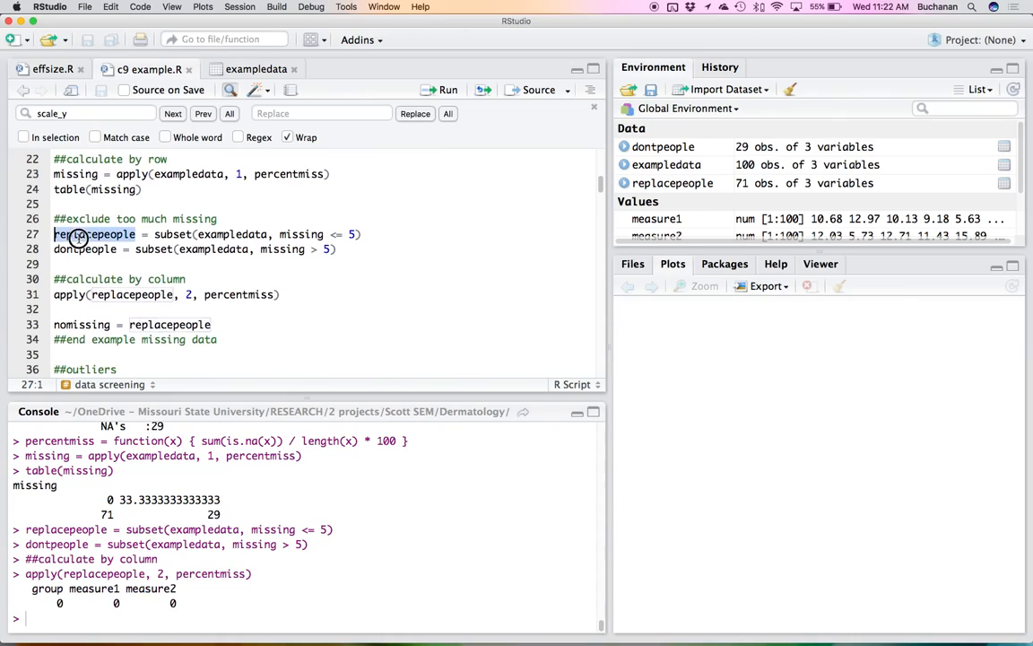
pyautogui.doubleClick(115, 294)
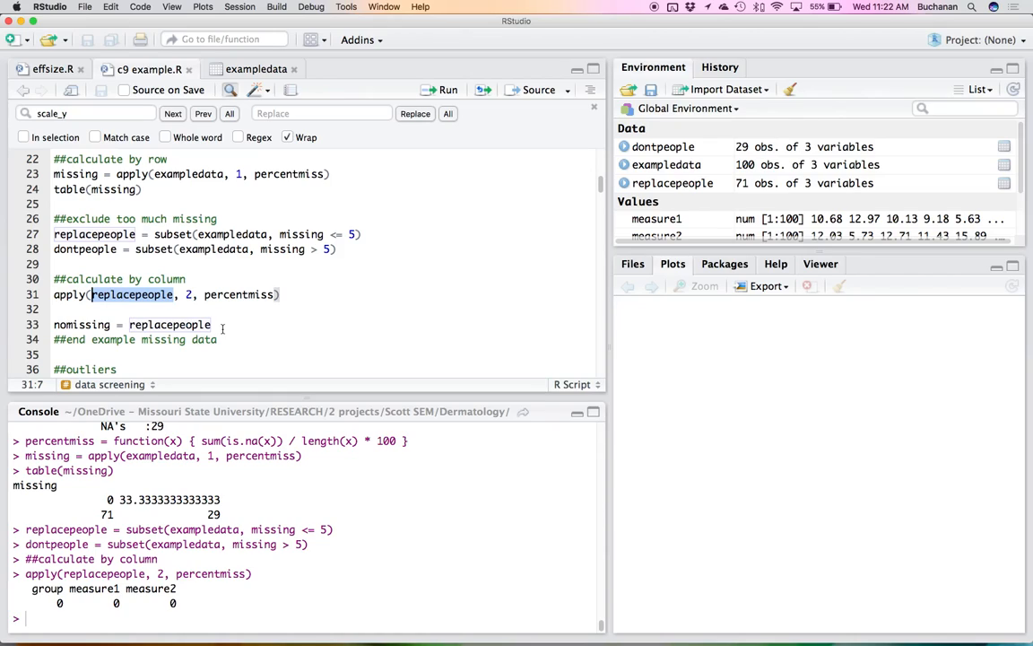
# Step: Run the assignment that stores replacepeople as the nomissing data set
pyautogui.press('Down')
pyautogui.press('Down')
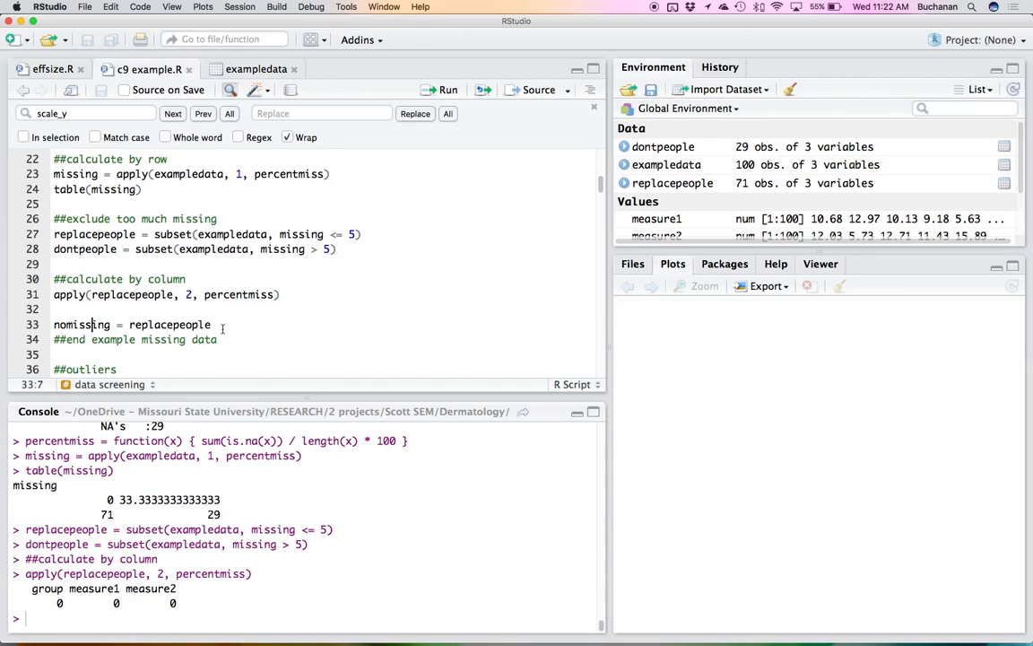
pyautogui.press('super+Return')
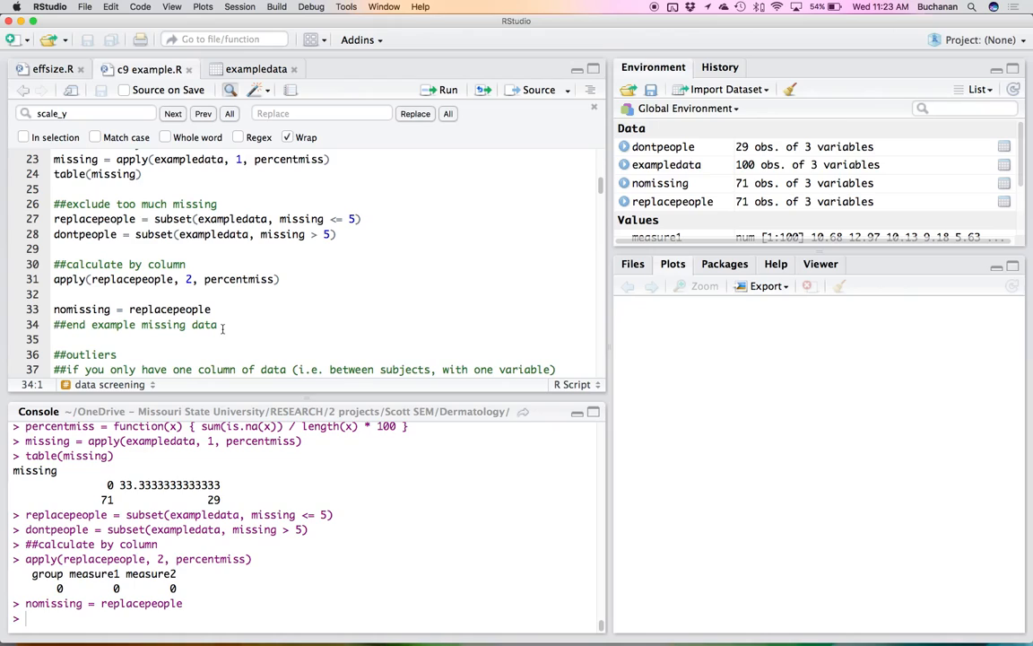
# Step: Review the outliers section for one column of data and run zmeasure1 = scale(nomissing$measure1) to compute z-scores
pyautogui.press('Down')
pyautogui.press('Down')
pyautogui.press('Down')
pyautogui.press('Down')
pyautogui.press('Down')
pyautogui.press('Down')
pyautogui.press('Down')
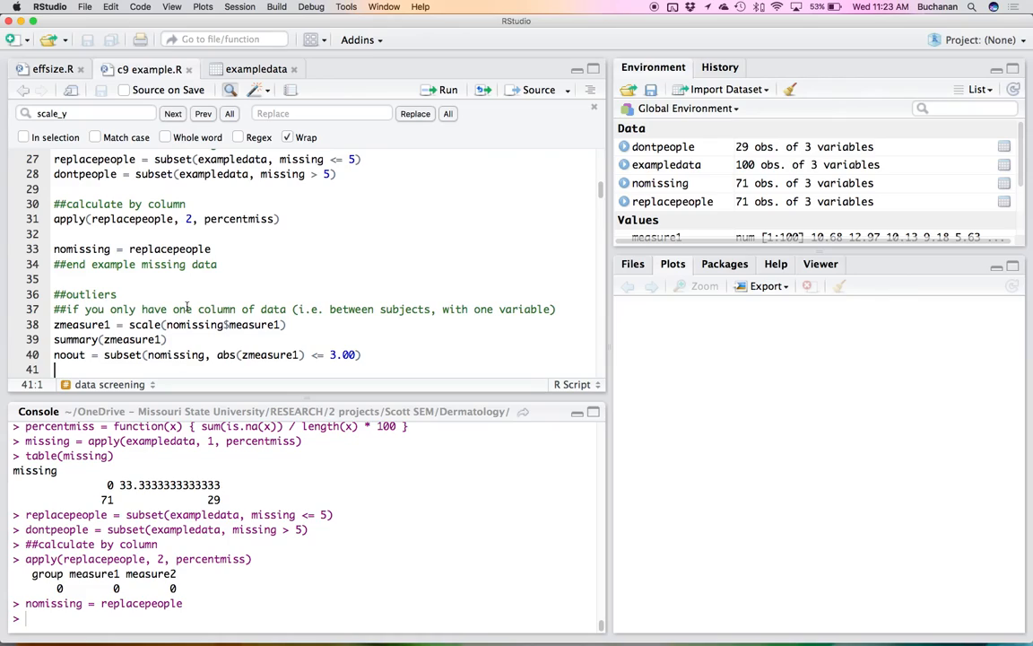
pyautogui.press('Up')
pyautogui.press('Up')
pyautogui.press('Up')
pyautogui.press('super+Return')
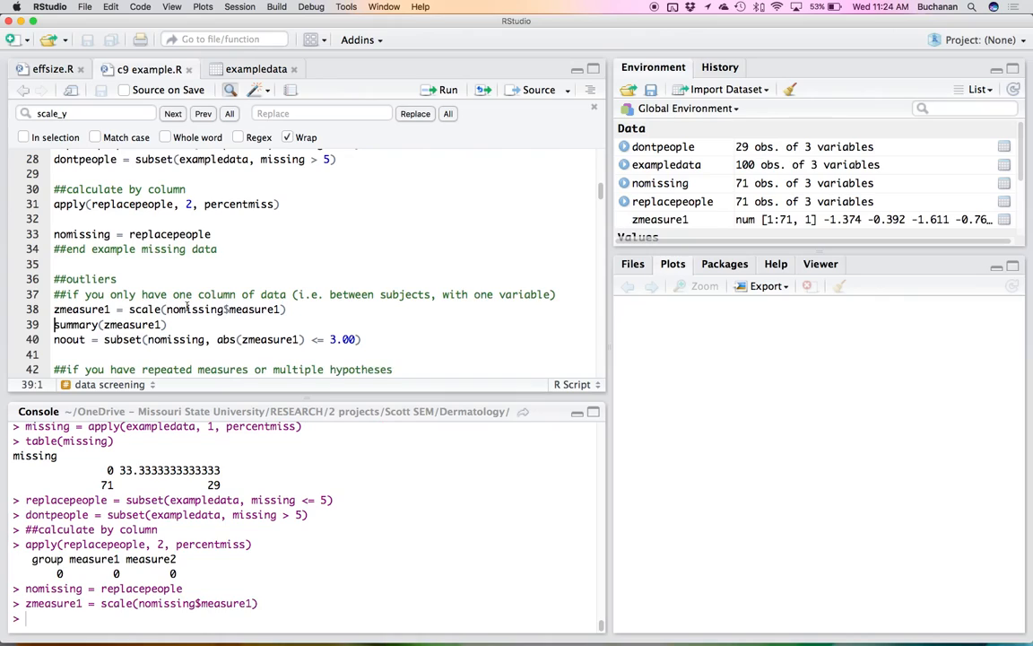
# Step: Run summary(zmeasure1) and check the minimum and maximum z-scores in the output
pyautogui.press('super+Return')
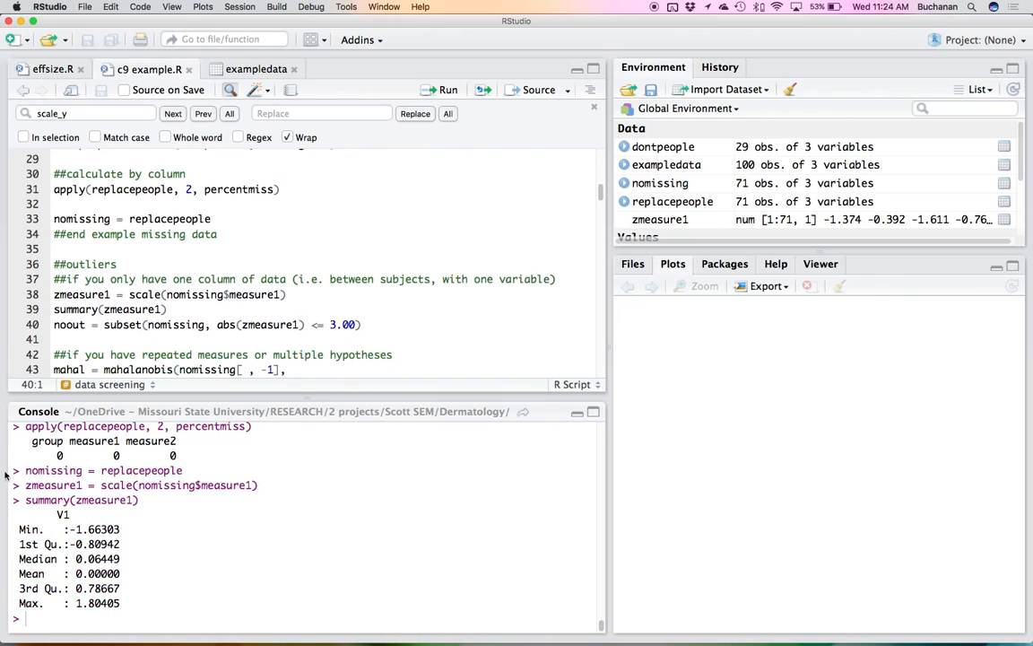
pyautogui.moveTo(64, 529); pyautogui.dragTo(119, 529)
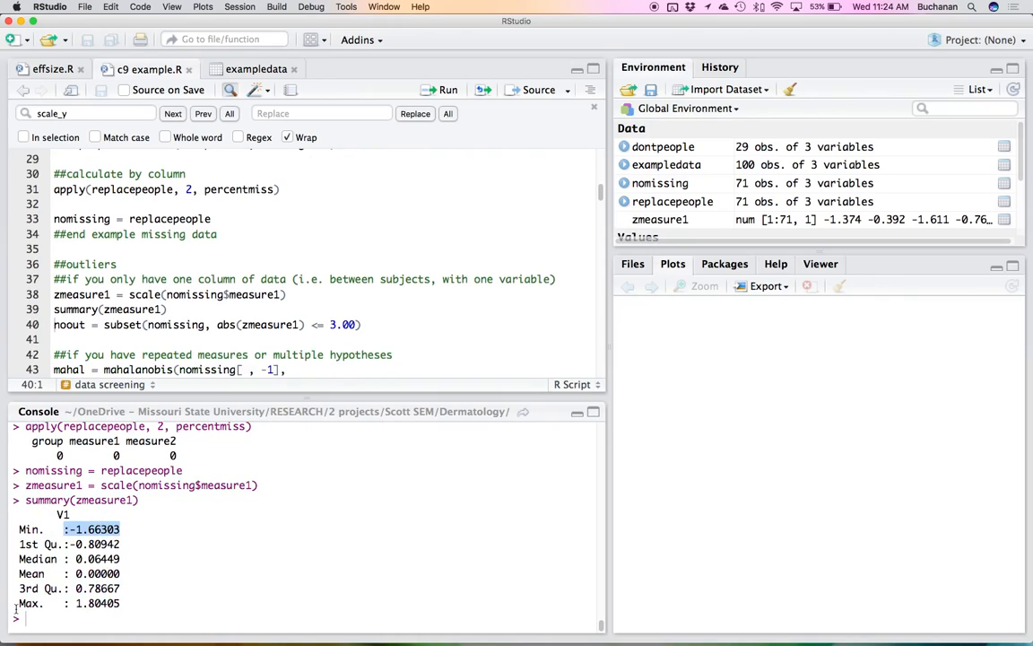
pyautogui.moveTo(14, 603); pyautogui.dragTo(132, 603)
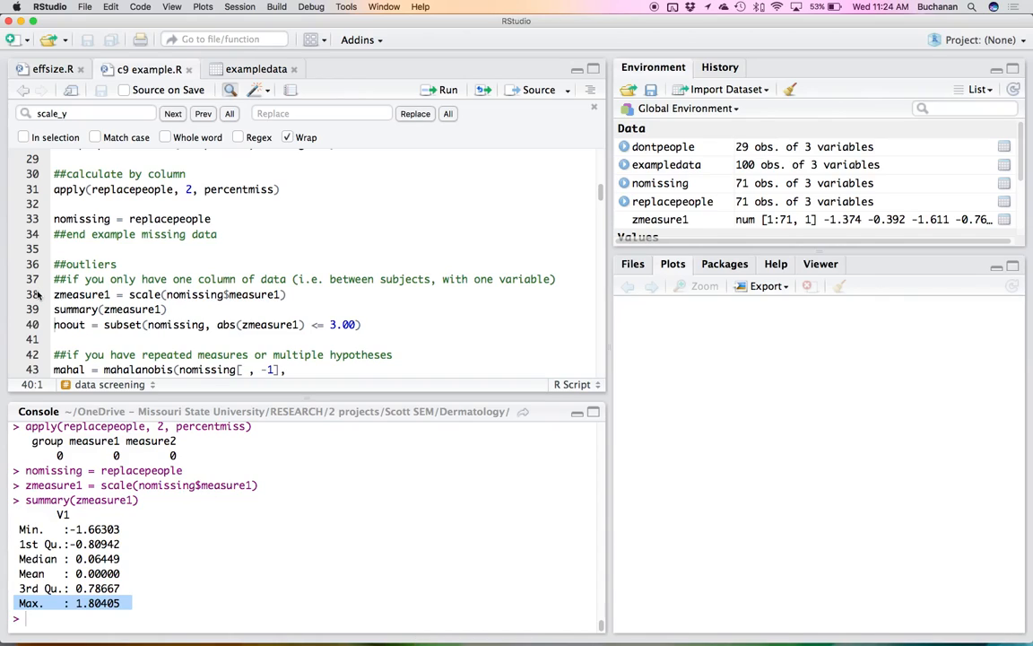
# Step: Review and run noout = subset(nomissing, abs(zmeasure1) <= 3.00) to keep only rows with absolute z-scores of at most 3
pyautogui.moveTo(54, 325); pyautogui.dragTo(368, 322)
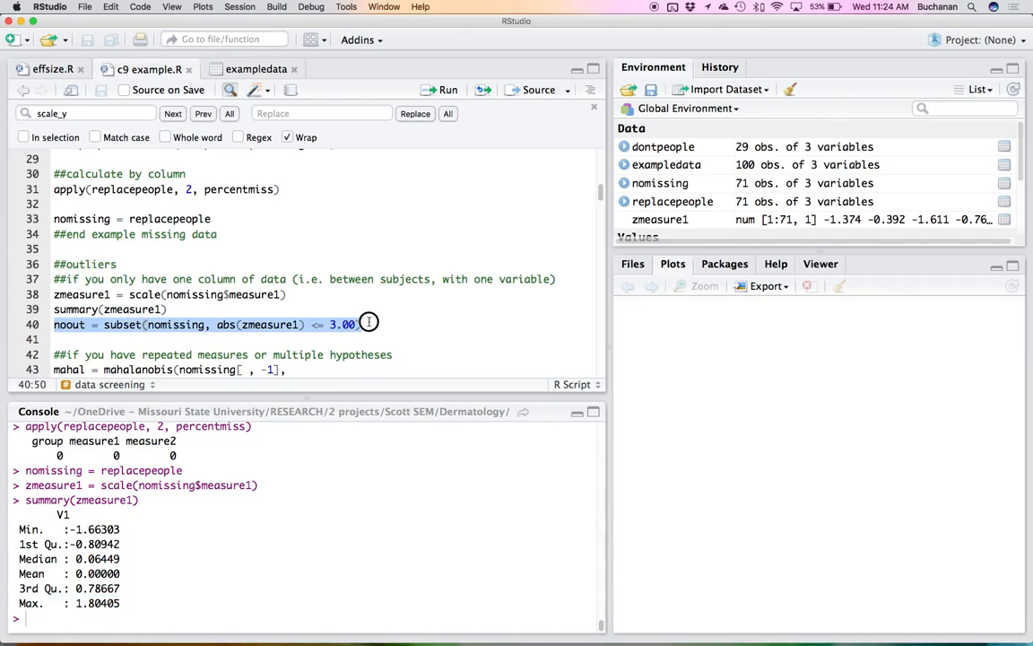
pyautogui.click(120, 325)
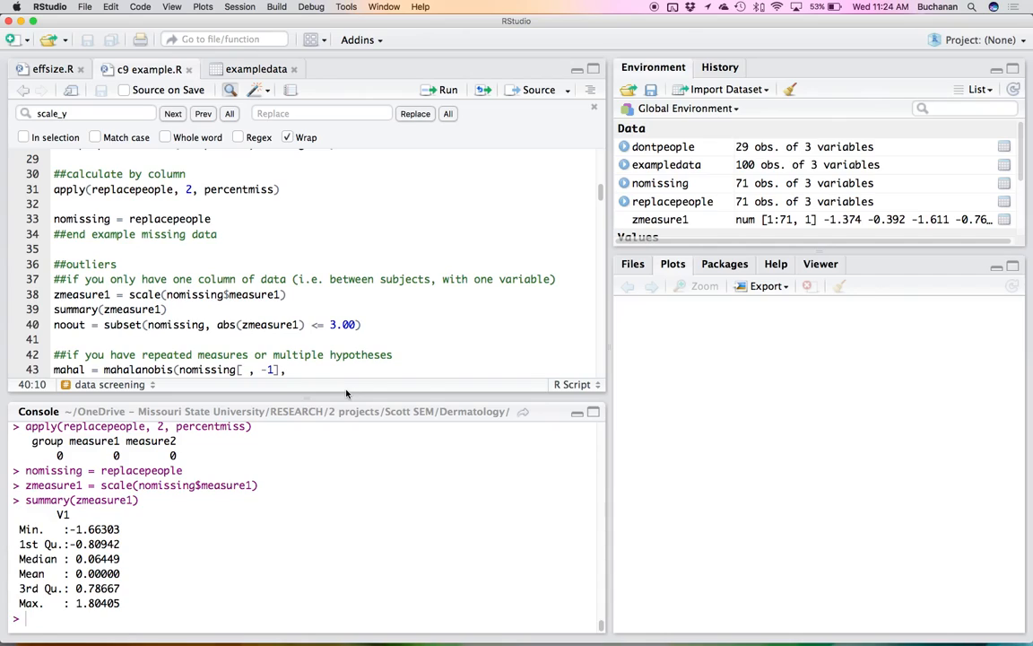
pyautogui.doubleClick(175, 325)
pyautogui.click(223, 325)
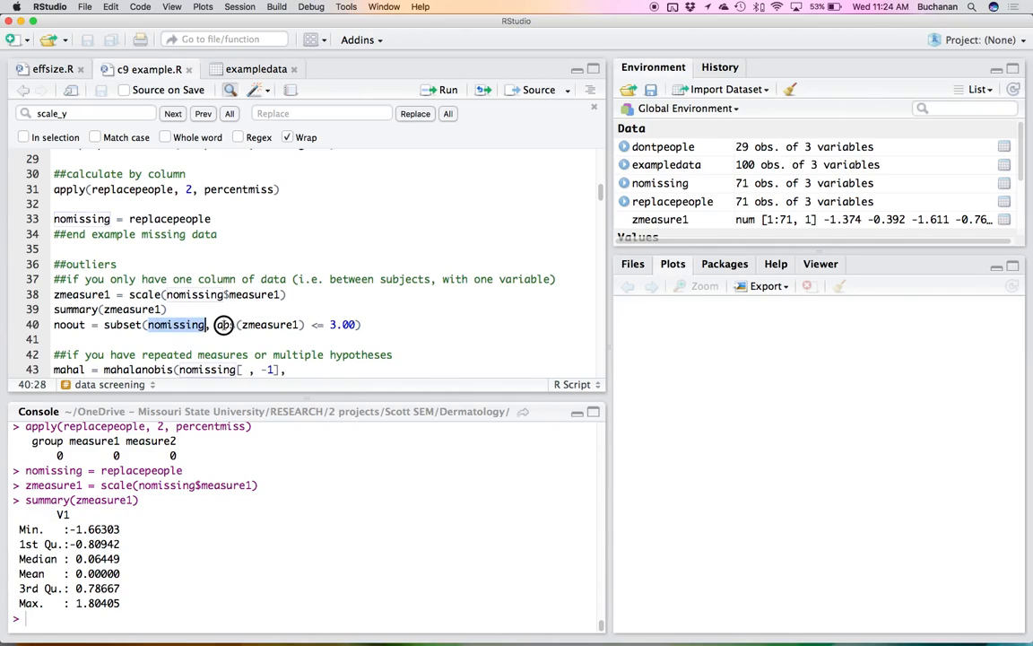
pyautogui.moveTo(223, 325); pyautogui.dragTo(305, 325)
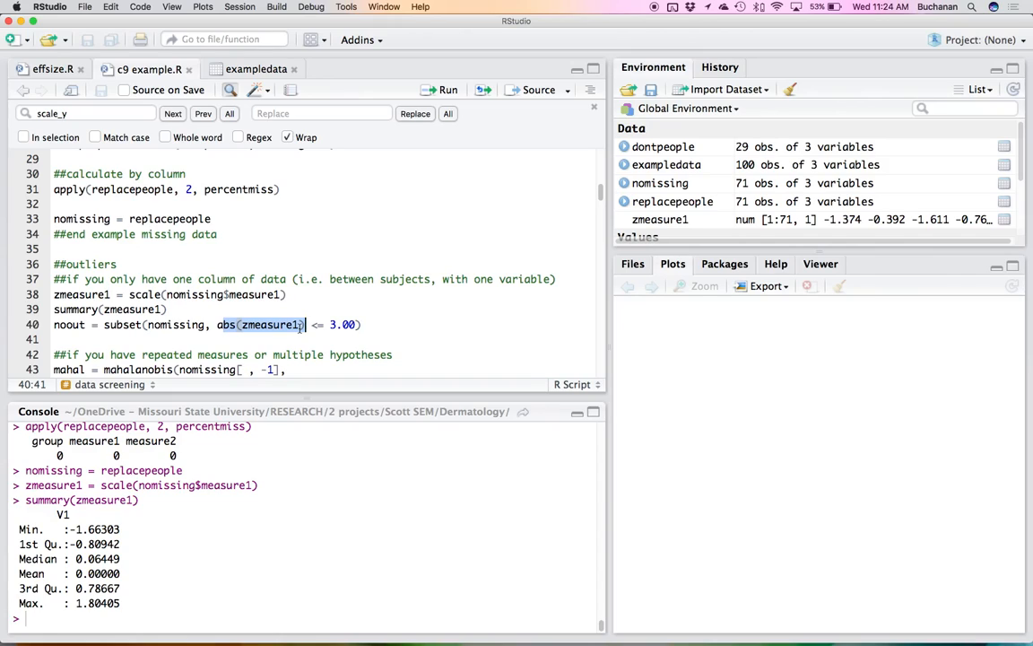
pyautogui.moveTo(218, 325); pyautogui.dragTo(234, 327)
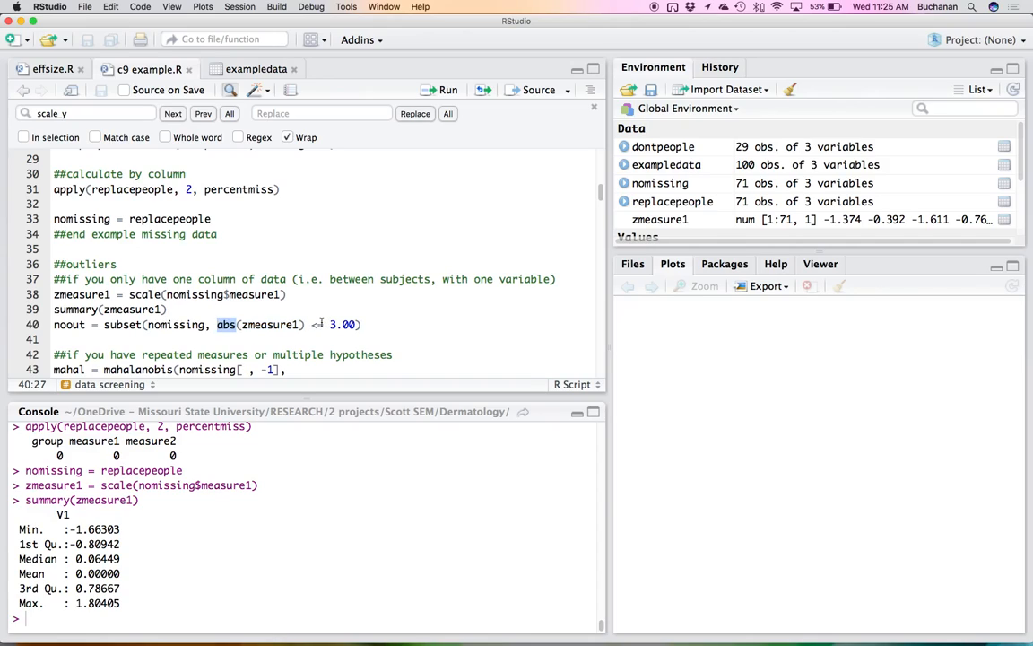
pyautogui.click(208, 324)
pyautogui.press('super+Return')
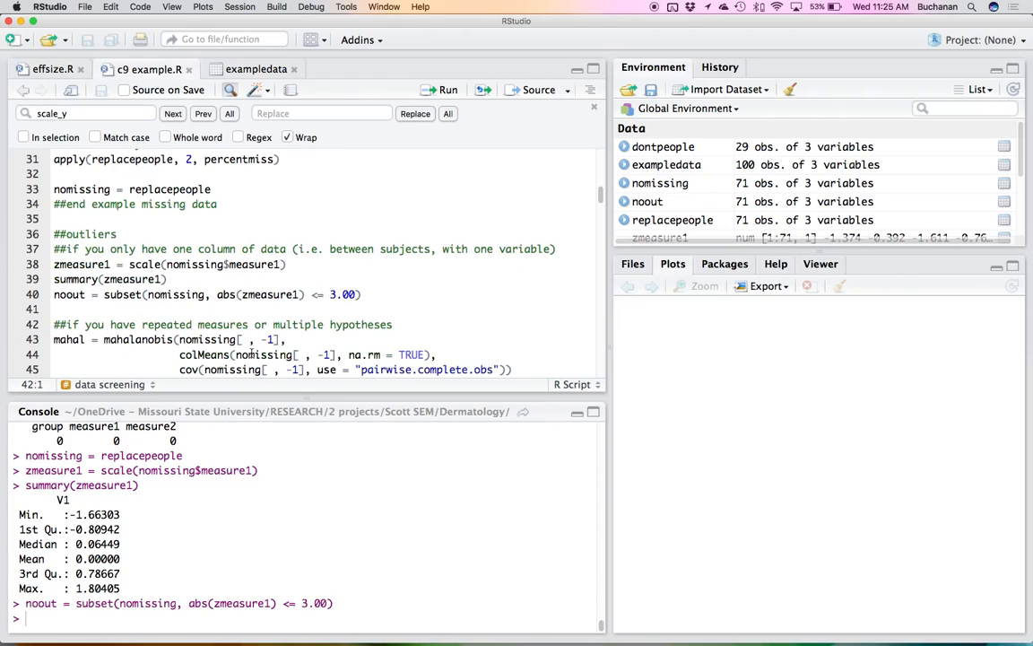
# Step: Review the repeated-measures outlier section, focusing on the nomissing[ , -1] data argument of the mahalanobis call
pyautogui.scroll(-1, 388, 300)
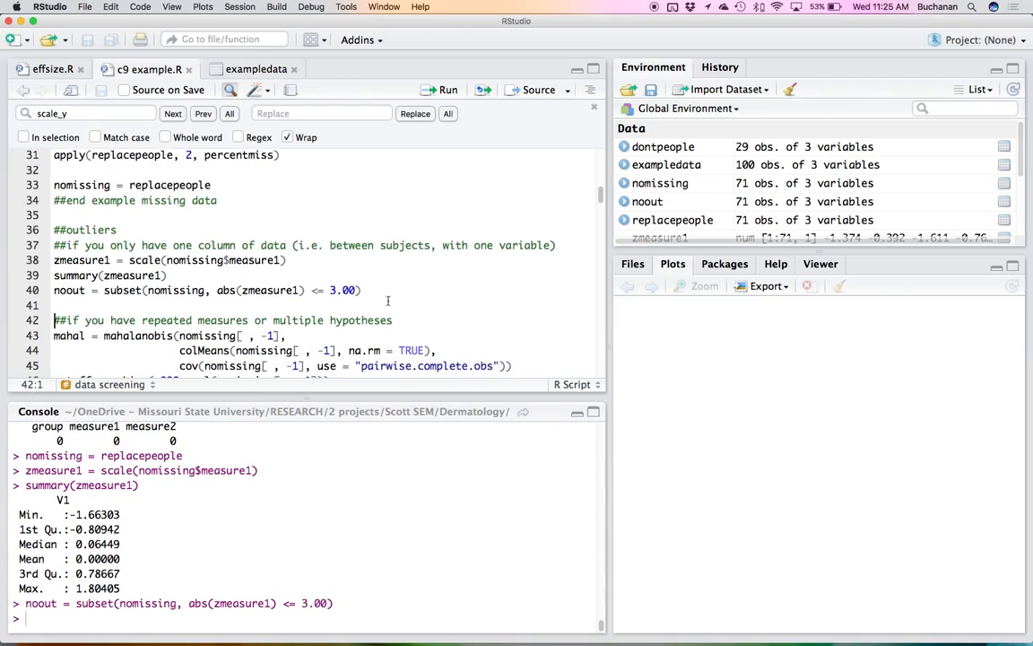
pyautogui.scroll(-1, 395, 299)
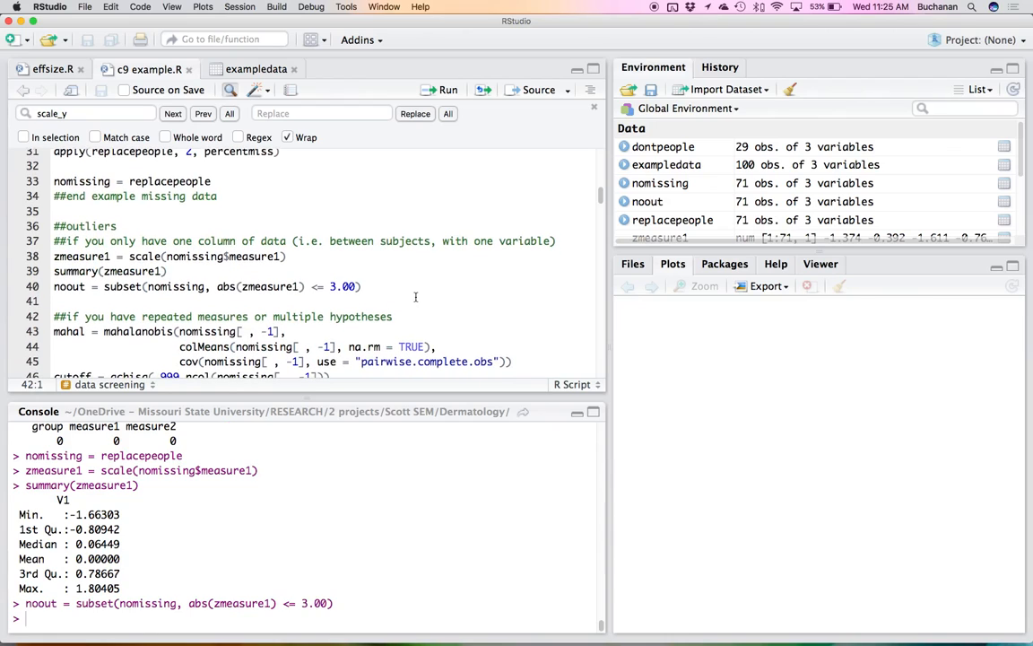
pyautogui.scroll(-5, 415, 297)
pyautogui.scroll(4, 417, 298)
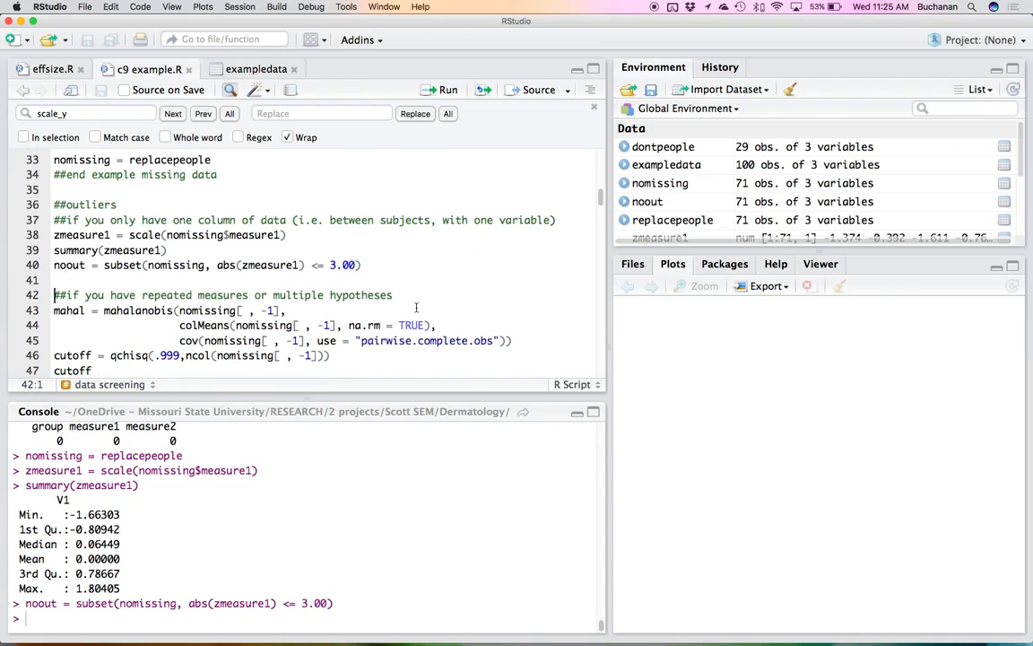
pyautogui.scroll(-1, 415, 309)
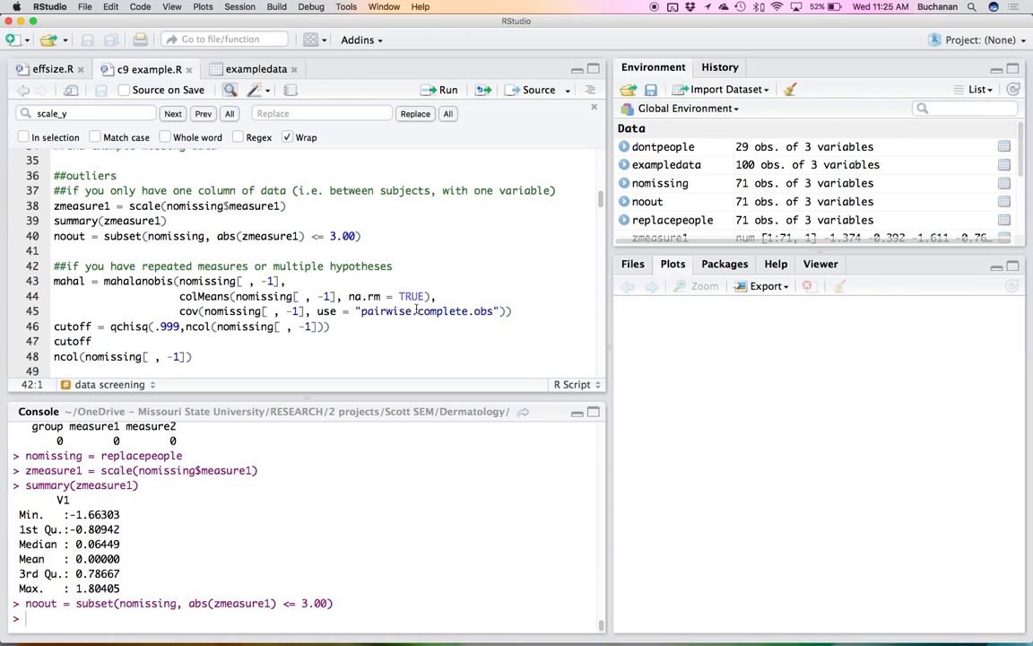
pyautogui.moveTo(180, 311); pyautogui.dragTo(308, 312)
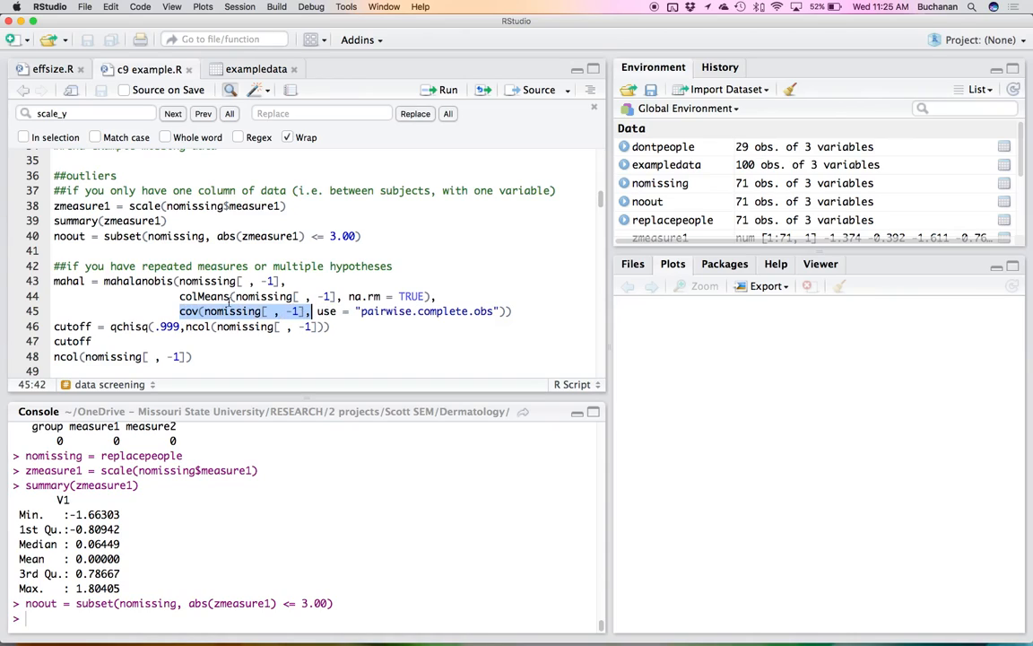
pyautogui.click(149, 281)
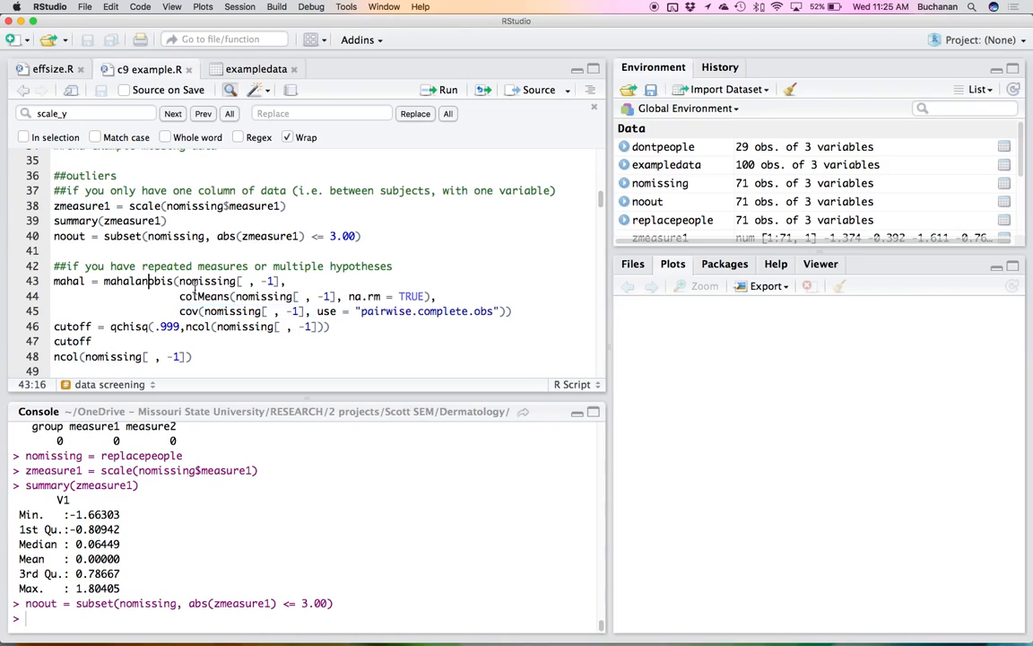
pyautogui.moveTo(260, 281); pyautogui.dragTo(274, 281)
pyautogui.moveTo(178, 281); pyautogui.dragTo(276, 281)
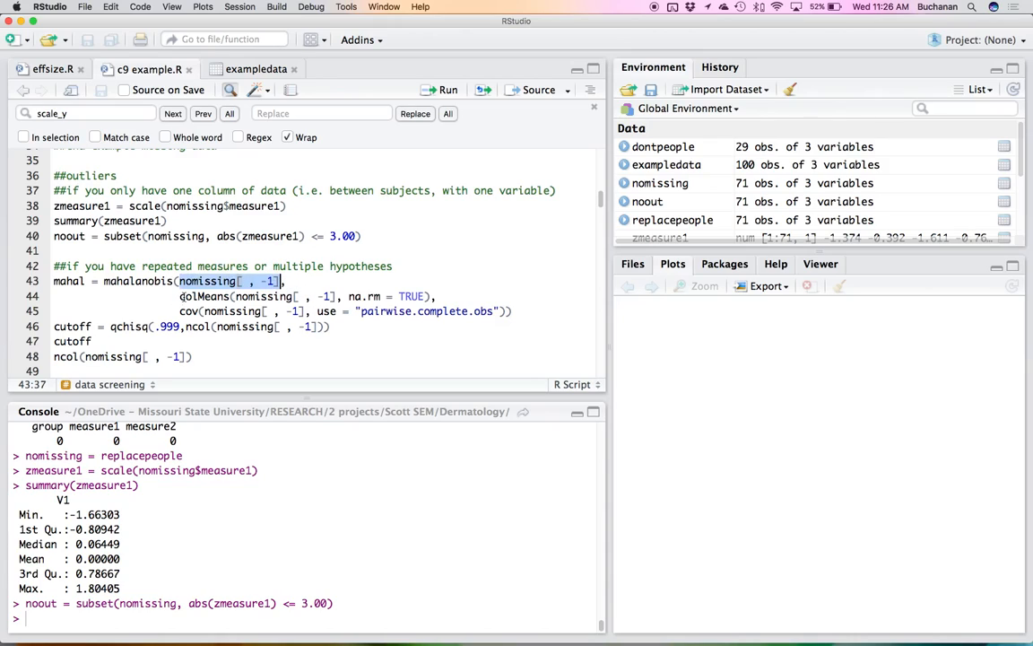
# Step: Review the colMeans and cov arguments and run the mahal = mahalanobis(...) command on nomissing without its first column
pyautogui.moveTo(179, 296); pyautogui.dragTo(334, 296)
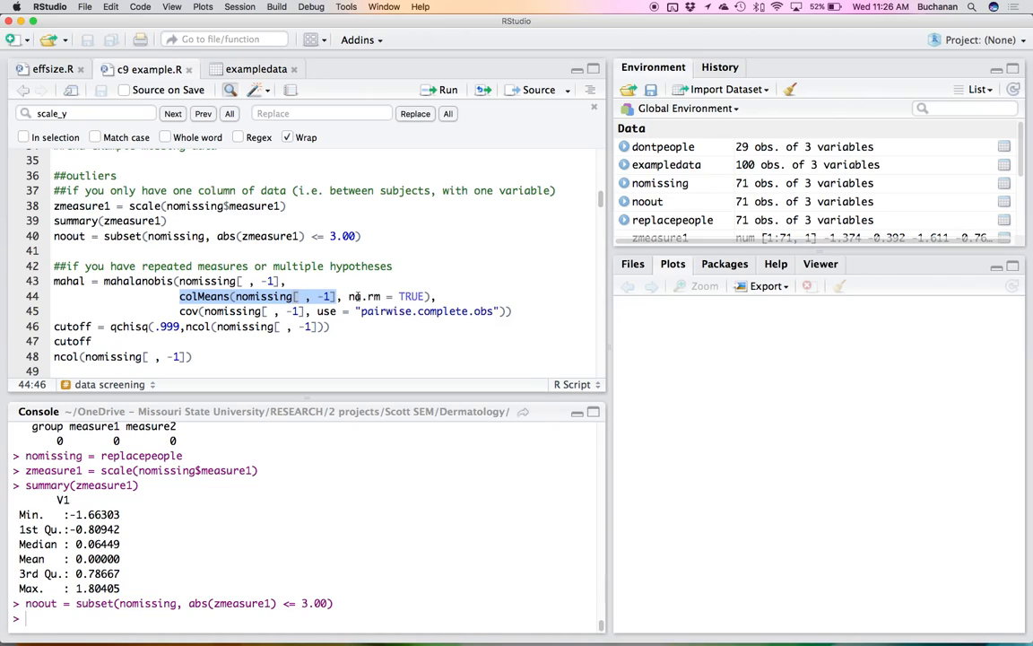
pyautogui.click(349, 296)
pyautogui.moveTo(349, 296); pyautogui.dragTo(427, 296)
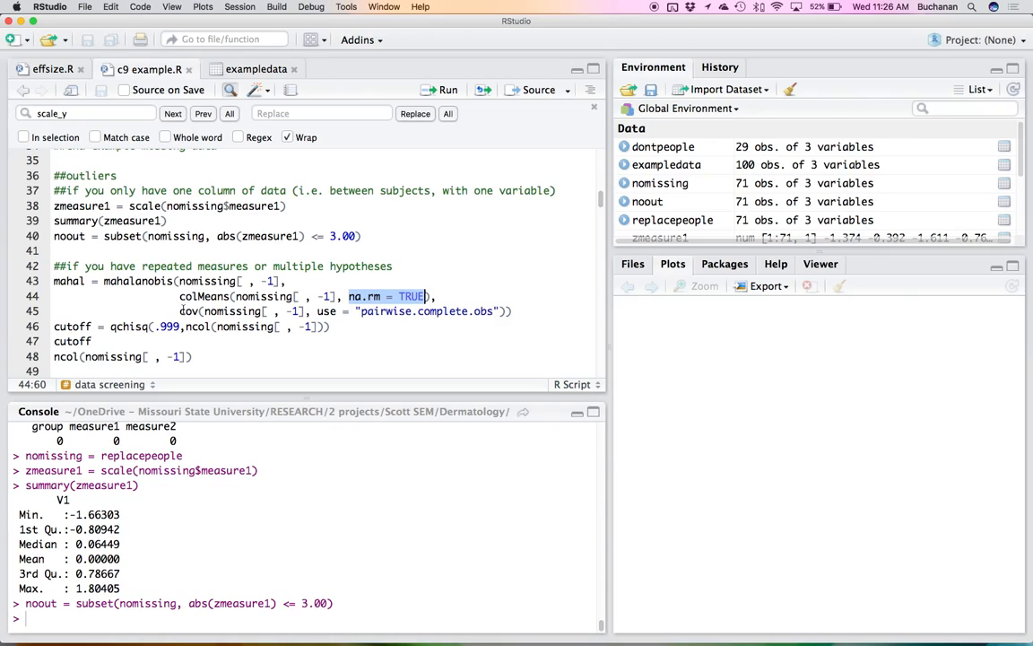
pyautogui.moveTo(180, 311); pyautogui.dragTo(314, 311)
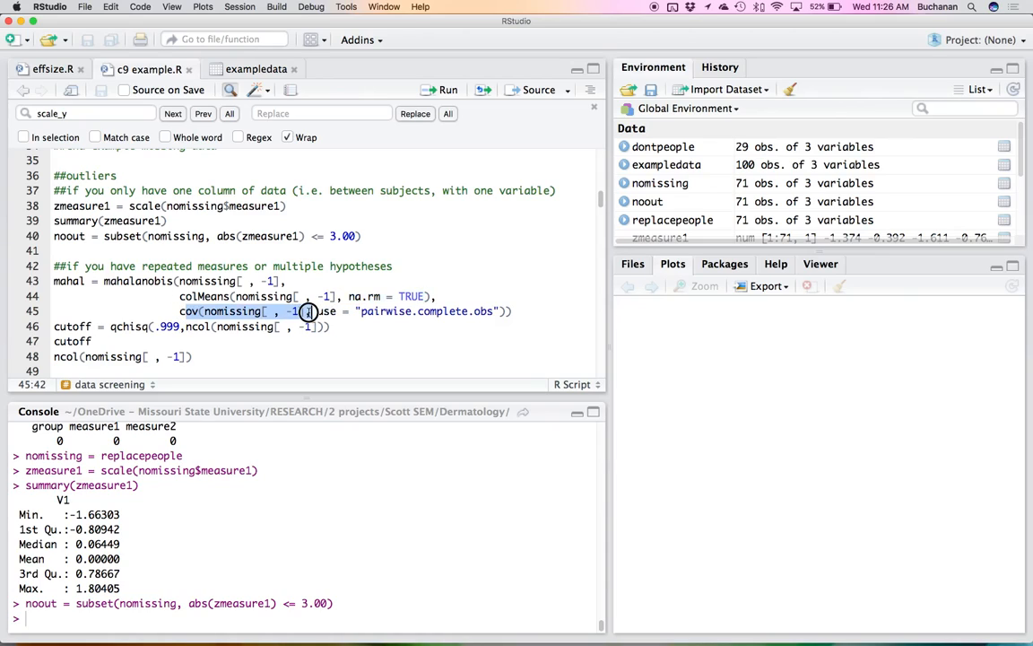
pyautogui.click(236, 311)
pyautogui.moveTo(320, 311); pyautogui.dragTo(508, 310)
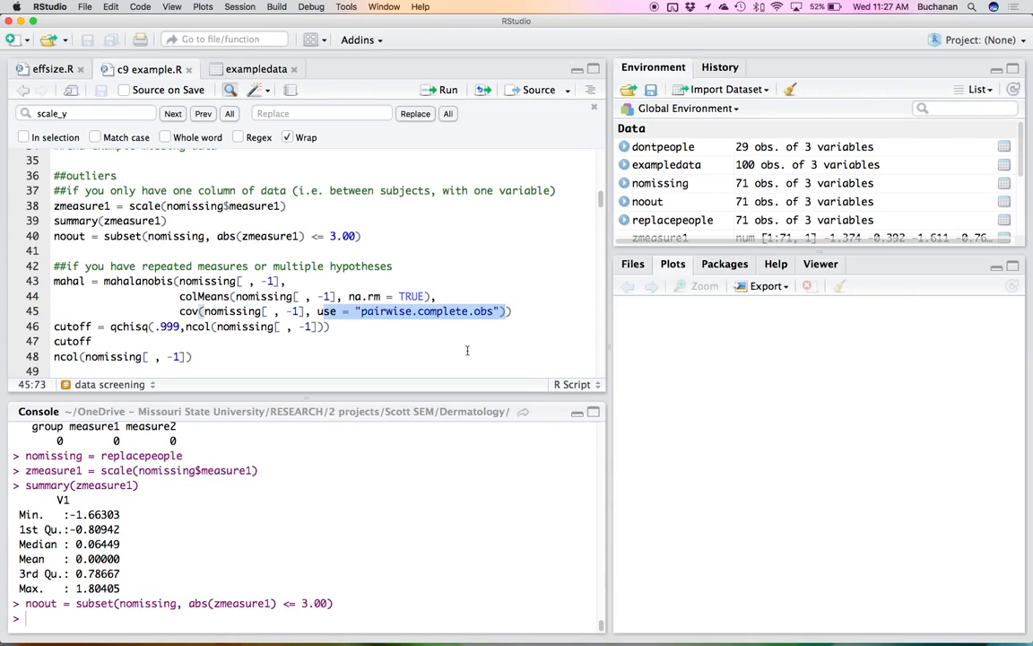
pyautogui.click(154, 280)
pyautogui.press('super+Return')
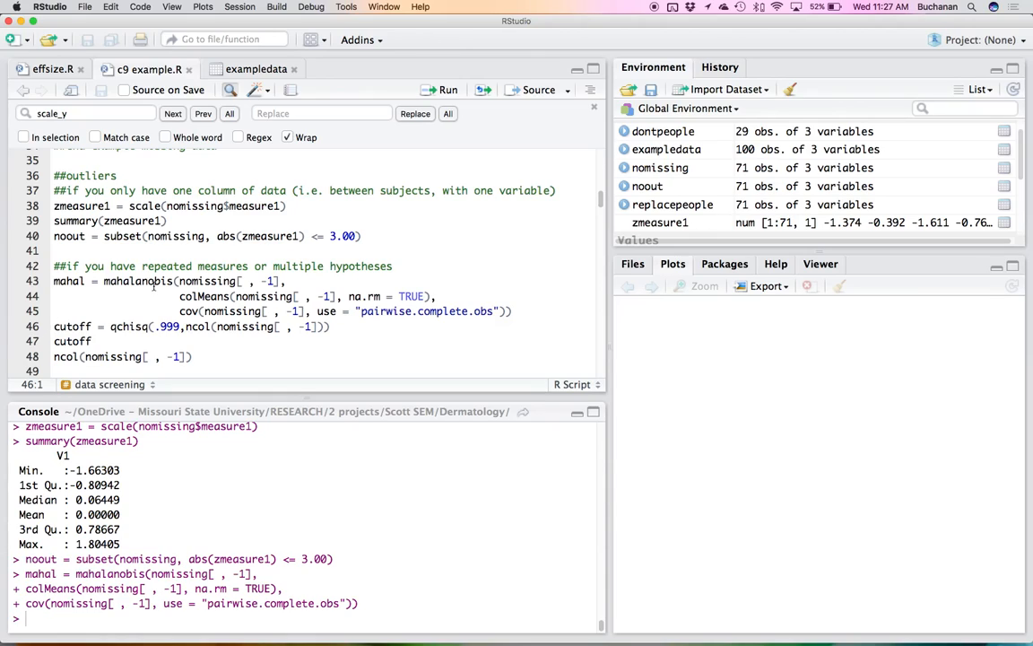
# Step: Replace the .999 probability in the cutoff's qchisq call with 1 - .001, save the script, and add a space after the comma
pyautogui.moveTo(154, 327); pyautogui.dragTo(182, 326)
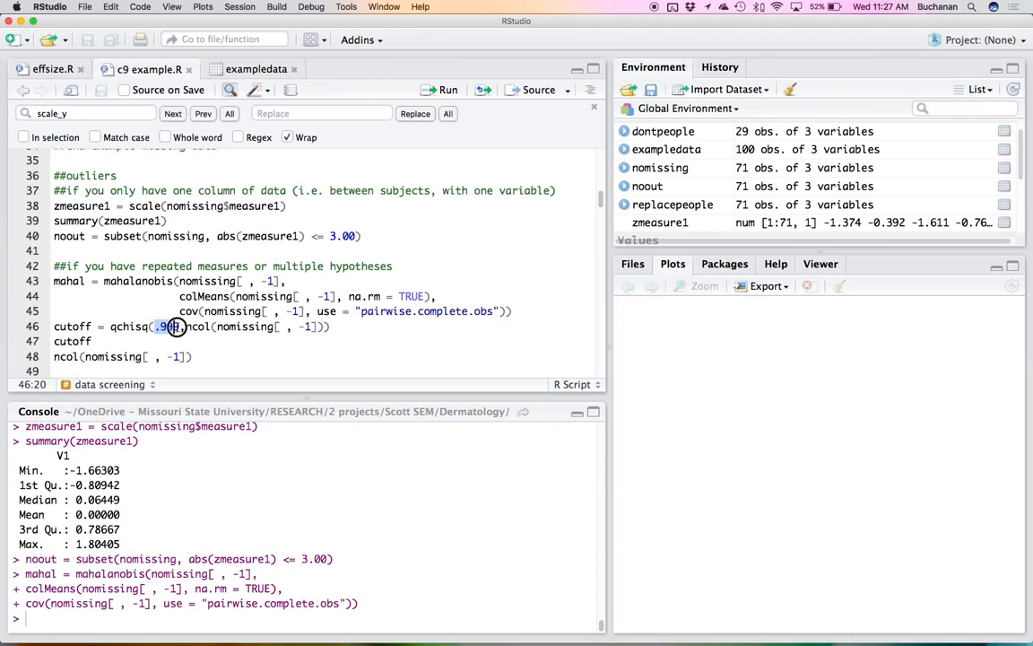
pyautogui.write('1 -0')
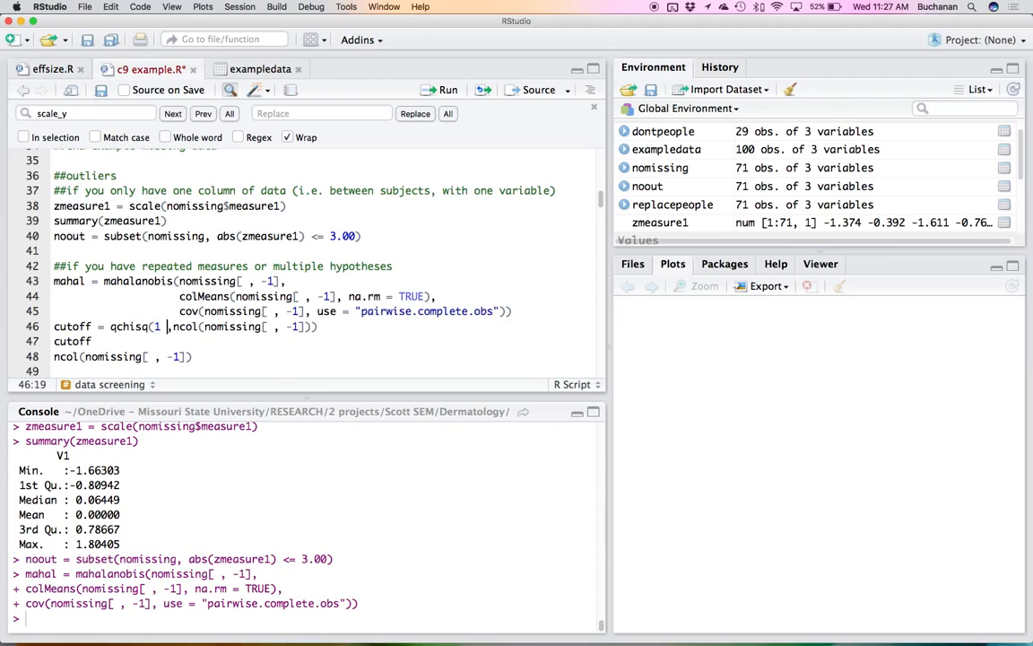
pyautogui.press('BackSpace')
pyautogui.write('.001')
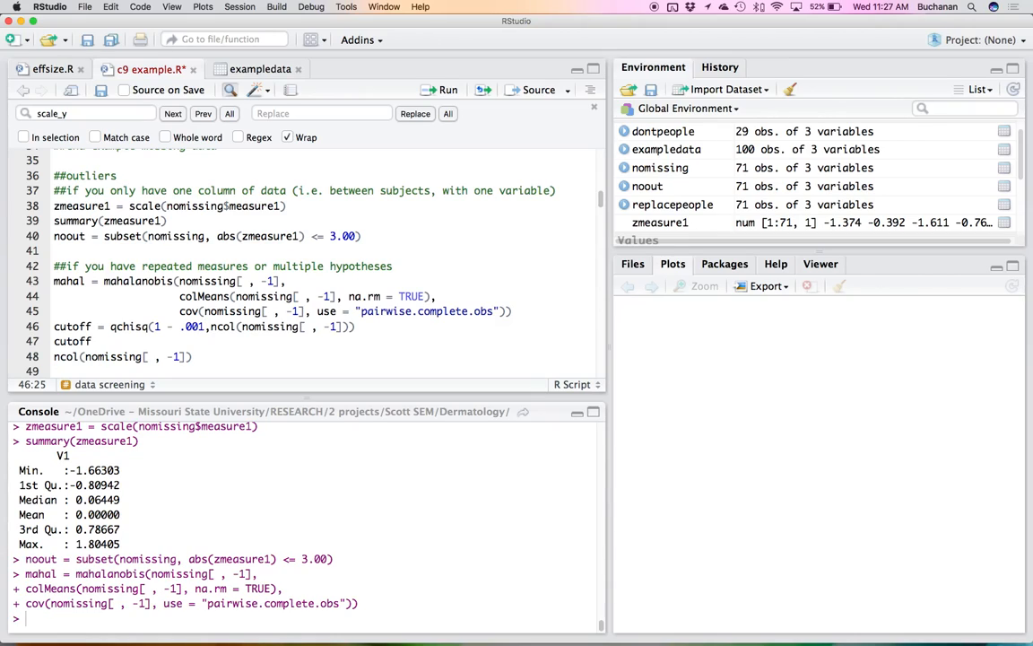
pyautogui.press('super+s')
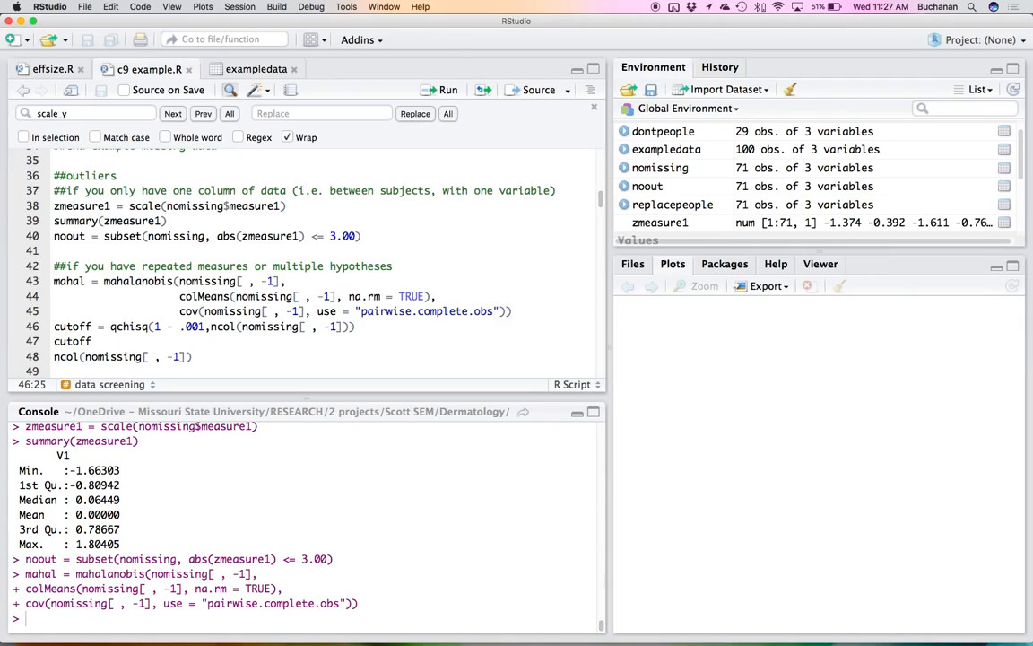
pyautogui.press('Right')
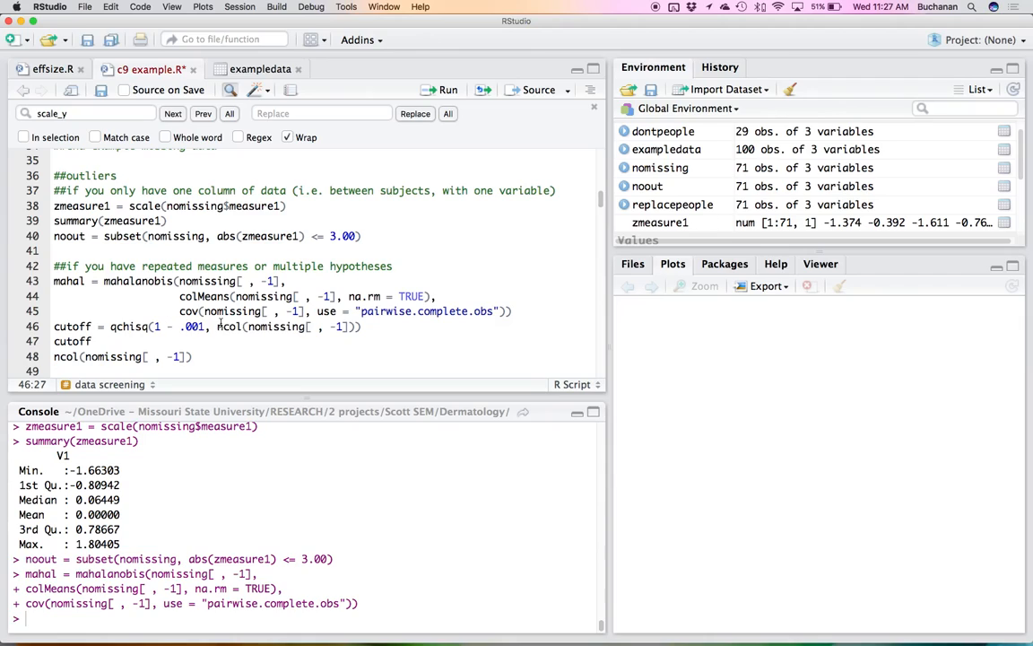
# Step: Review the ncol argument and run cutoff = qchisq(1 - .001, ncol(nomissing[ , -1]))
pyautogui.moveTo(217, 326); pyautogui.dragTo(356, 327)
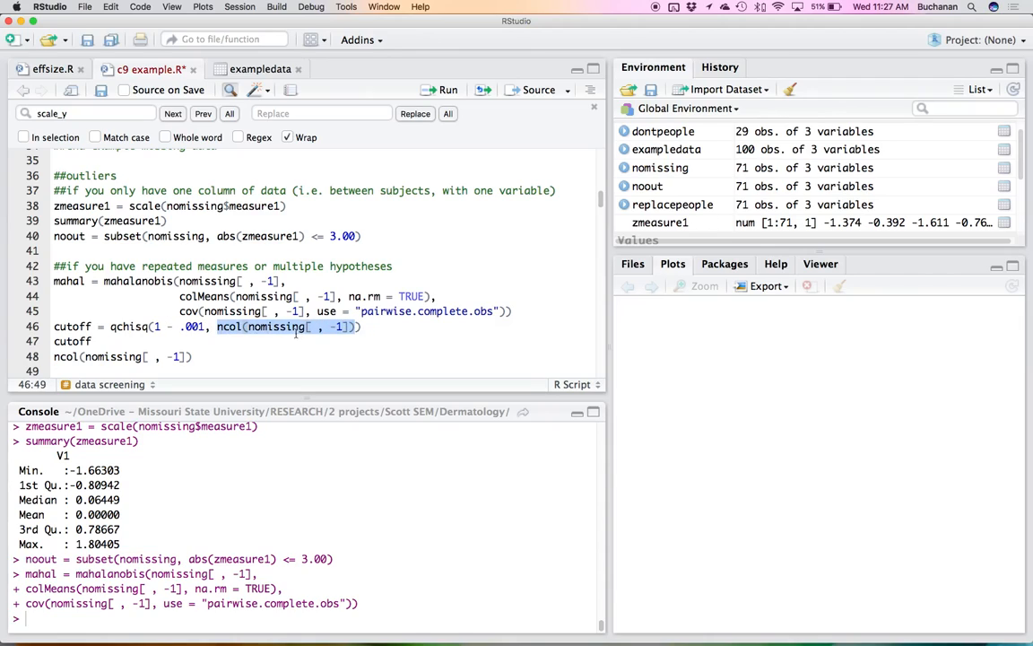
pyautogui.doubleClick(224, 314)
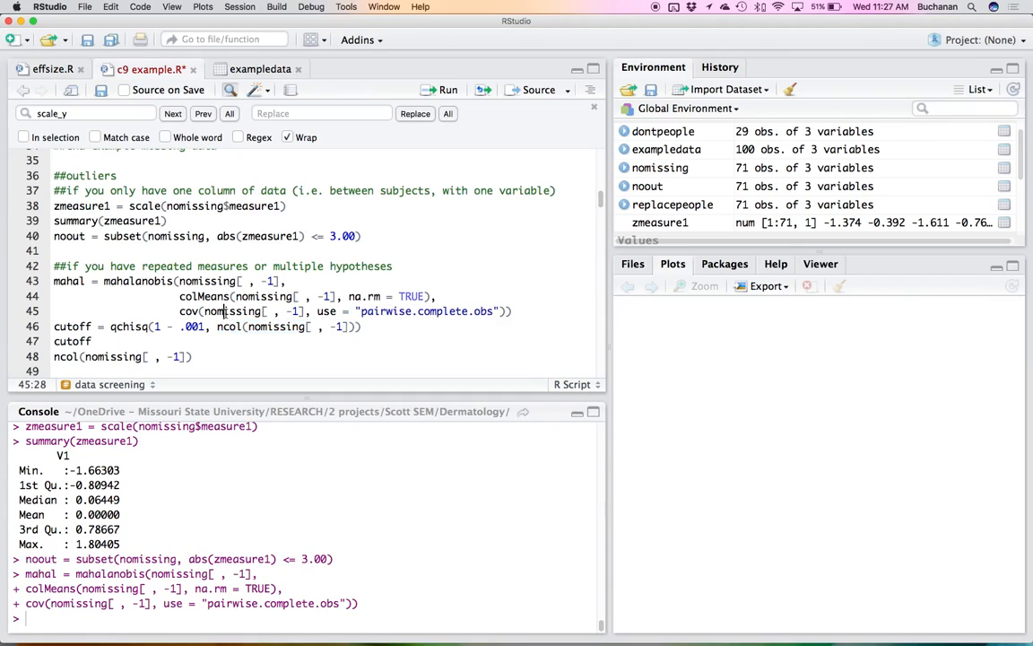
pyautogui.click(266, 324)
pyautogui.doubleClick(266, 324)
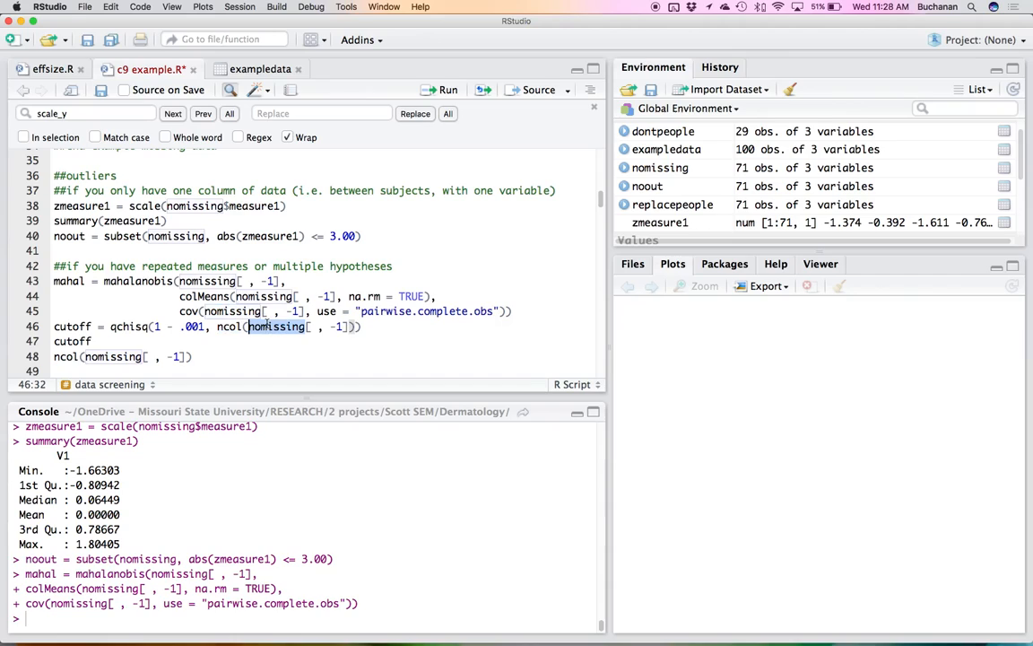
pyautogui.click(199, 327)
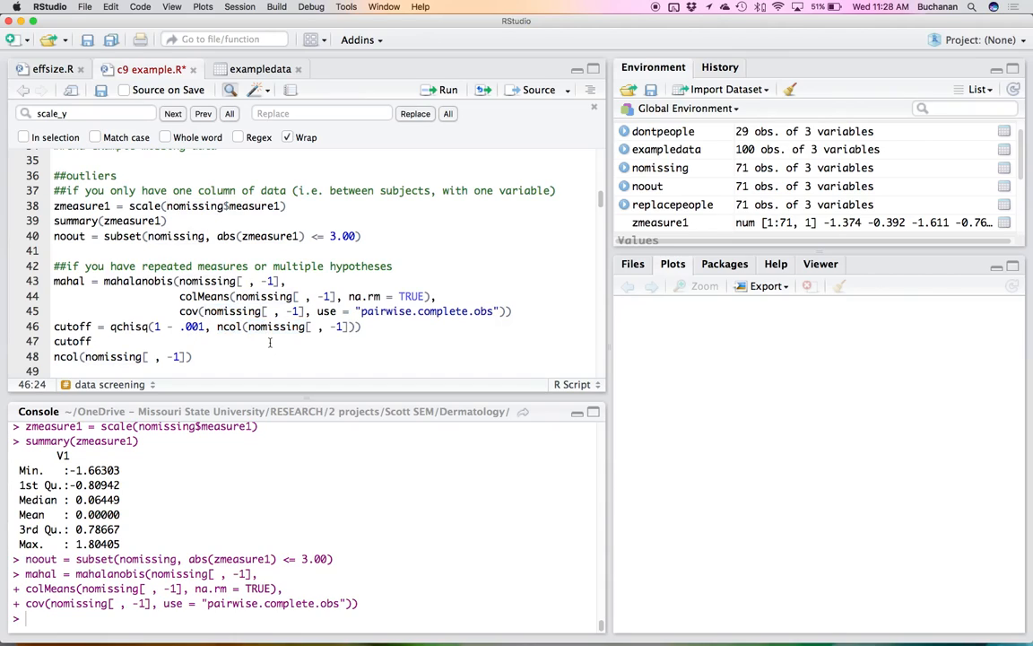
pyautogui.press('super+Return')
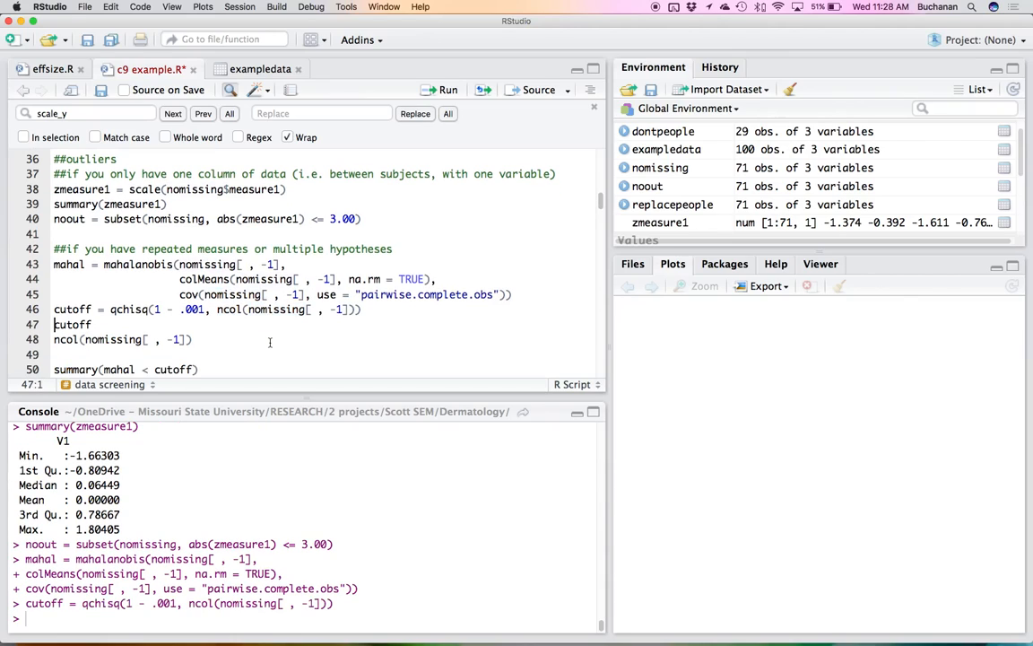
# Step: Print cutoff and ncol(nomissing[ , -1]), and run summary(mahal < cutoff) to check for multivariate outliers
pyautogui.press('super+Return')
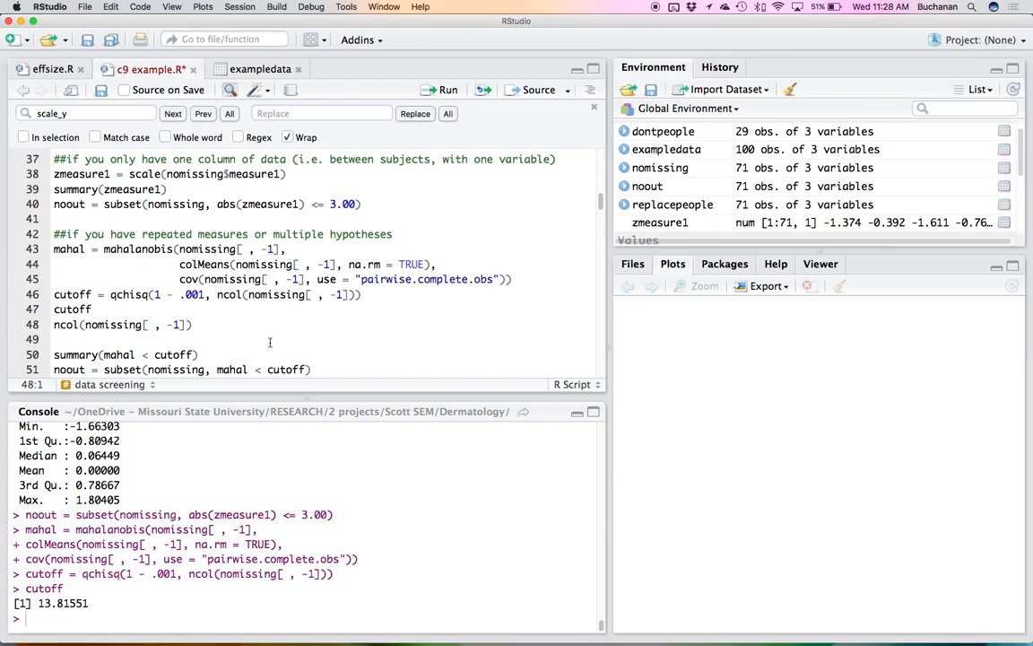
pyautogui.press('super+Return')
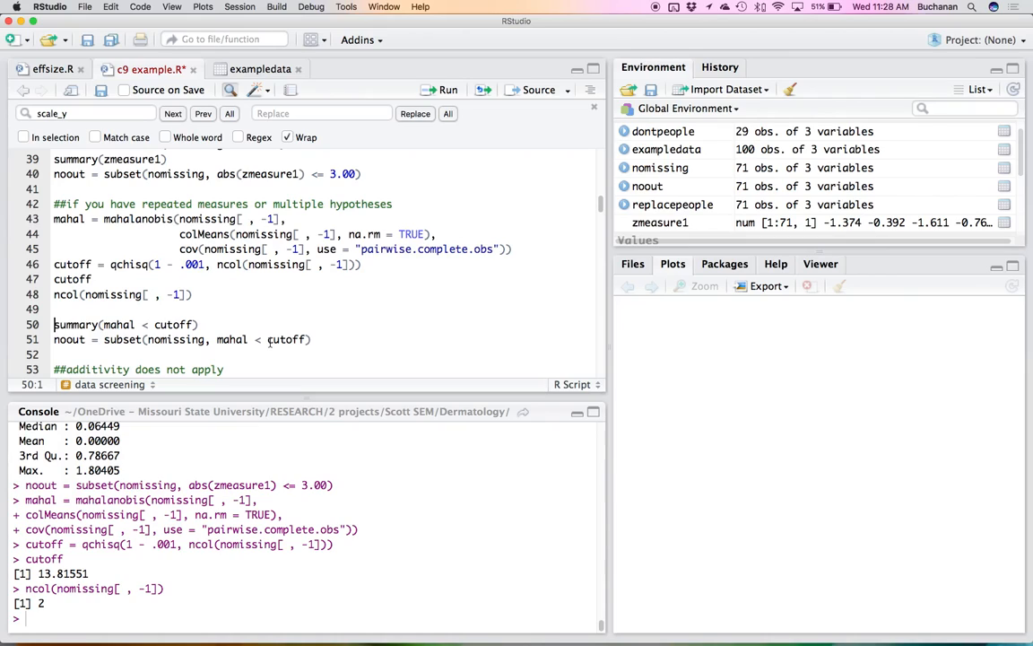
pyautogui.press('super+Return')
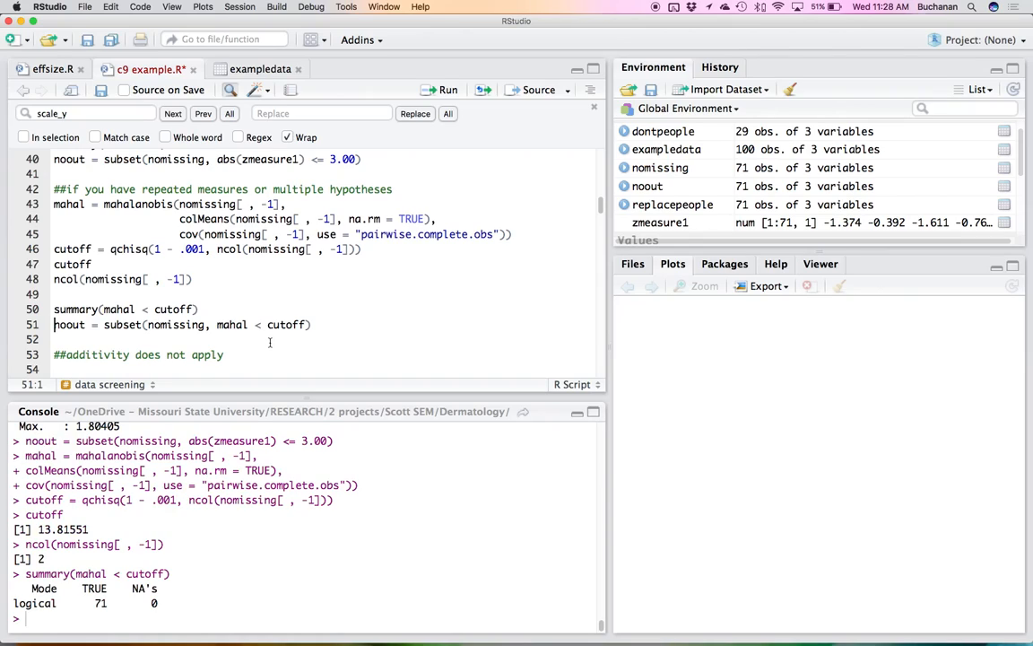
# Step: Compare the two noout lines, run noout = subset(nomissing, mahal < cutoff), and save the script
pyautogui.moveTo(53, 325); pyautogui.dragTo(344, 328)
pyautogui.click(249, 326)
pyautogui.scroll(3, 219, 329)
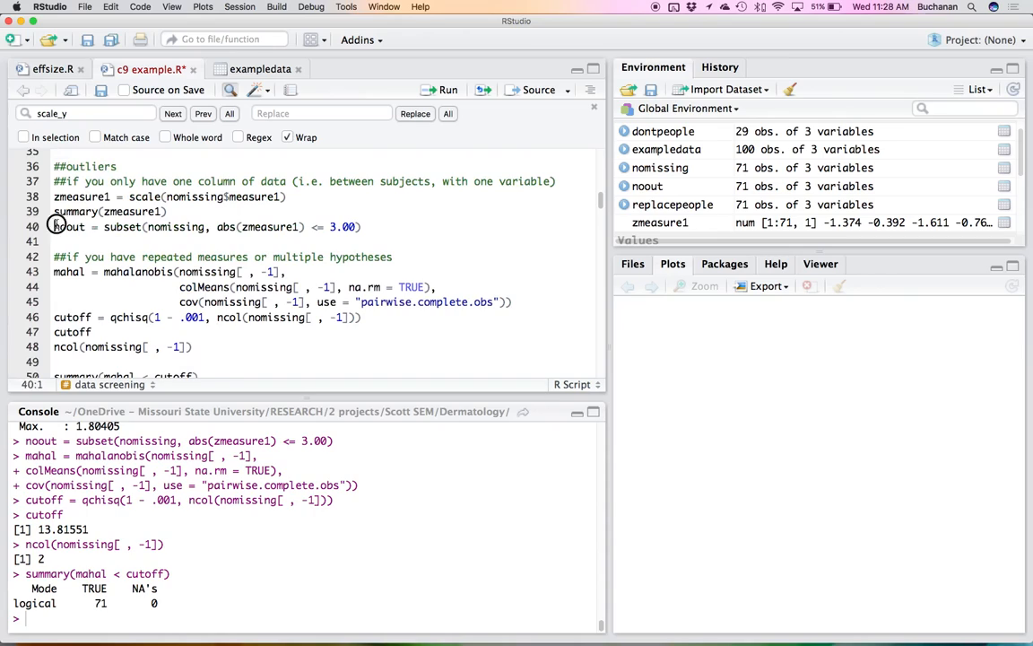
pyautogui.moveTo(55, 226); pyautogui.dragTo(349, 234)
pyautogui.scroll(-4, 269, 269)
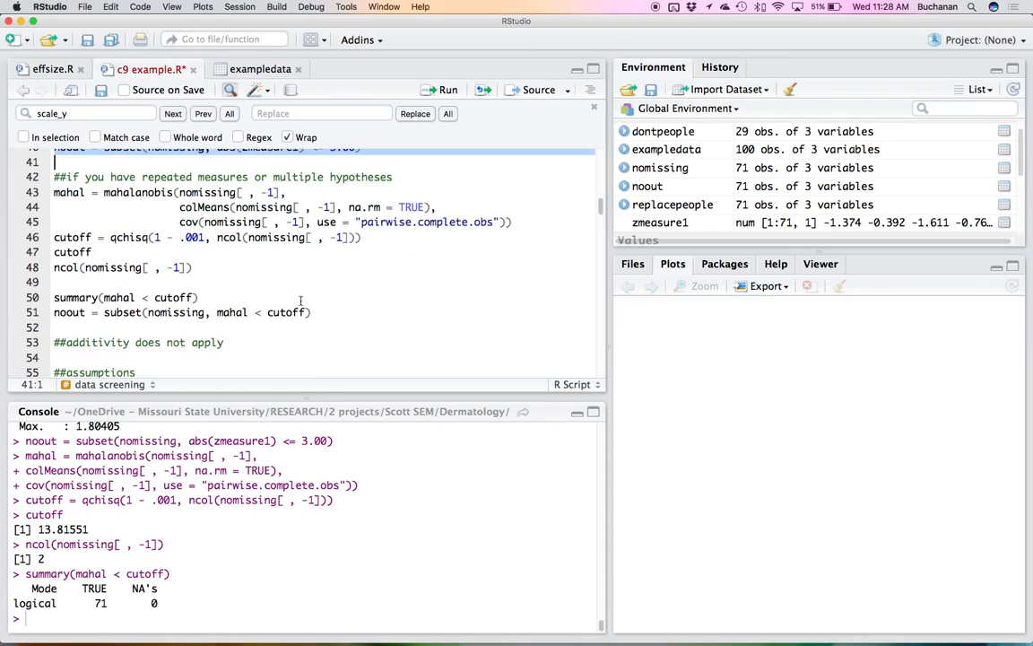
pyautogui.click(233, 313)
pyautogui.press('super+Return')
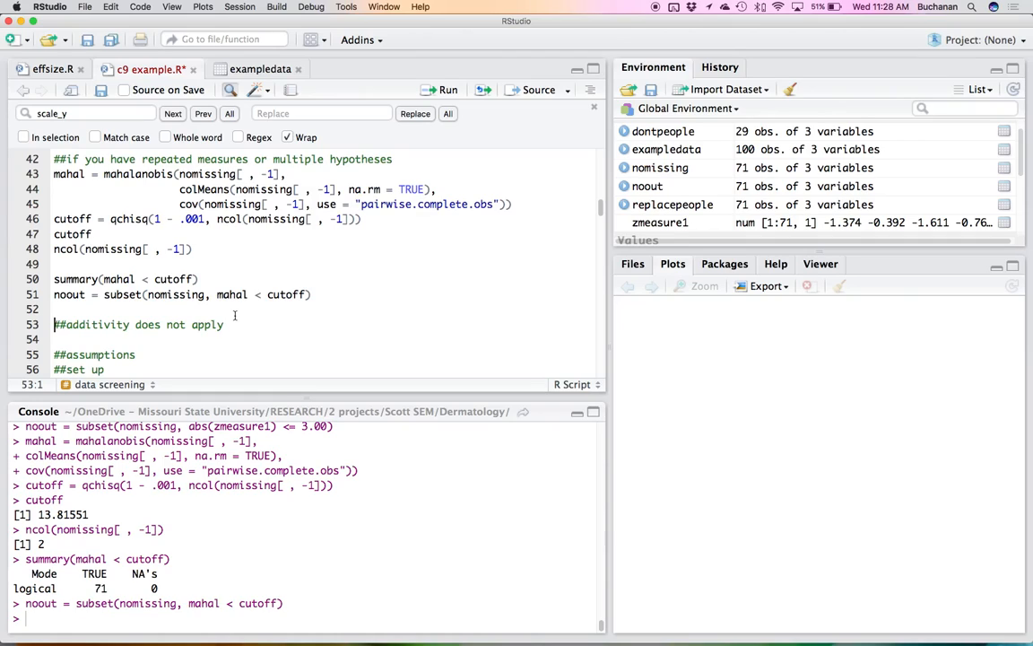
pyautogui.press('super+s')
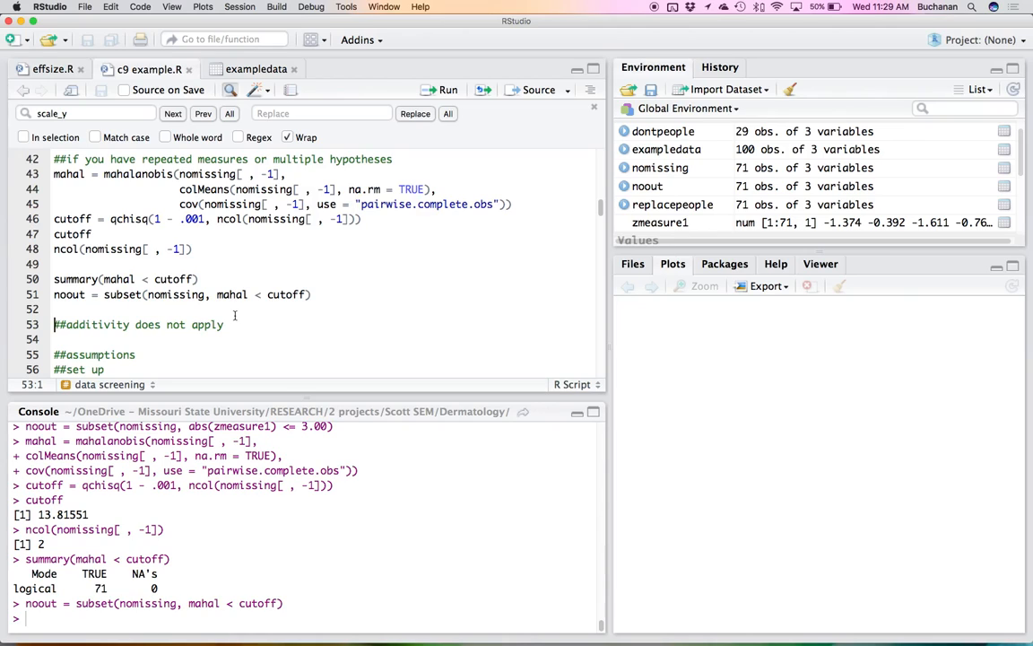
# Step: In the assumptions set-up section, run random = rchisq(nrow(noout), 7) and fake = lm(random ~ ., data = noout)
pyautogui.press('Down')
pyautogui.press('Down')
pyautogui.scroll(3, 237, 314)
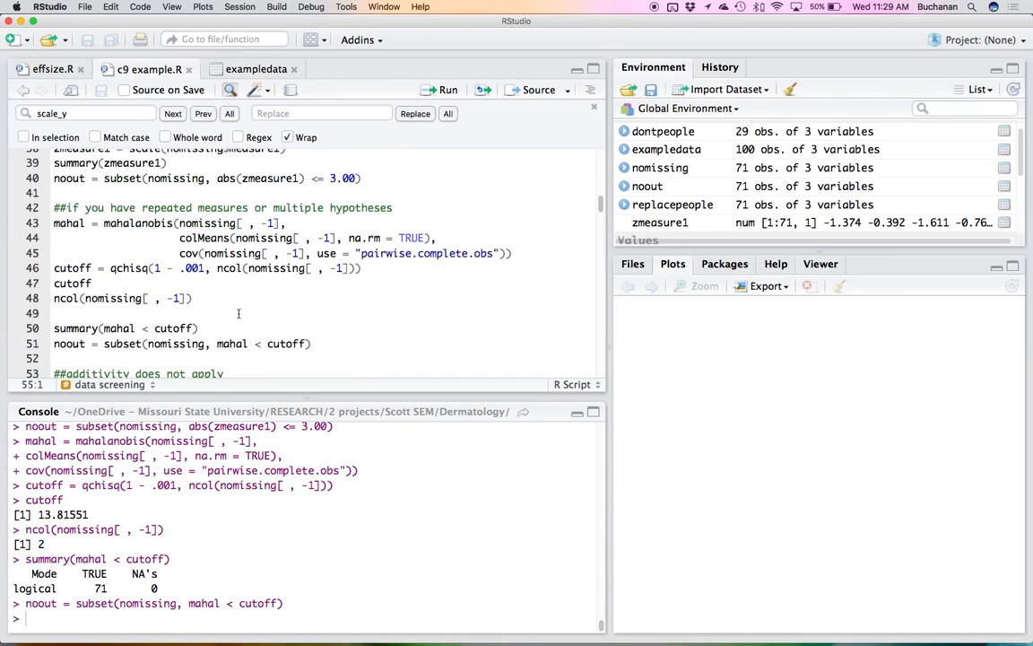
pyautogui.scroll(1, 238, 314)
pyautogui.click(237, 317)
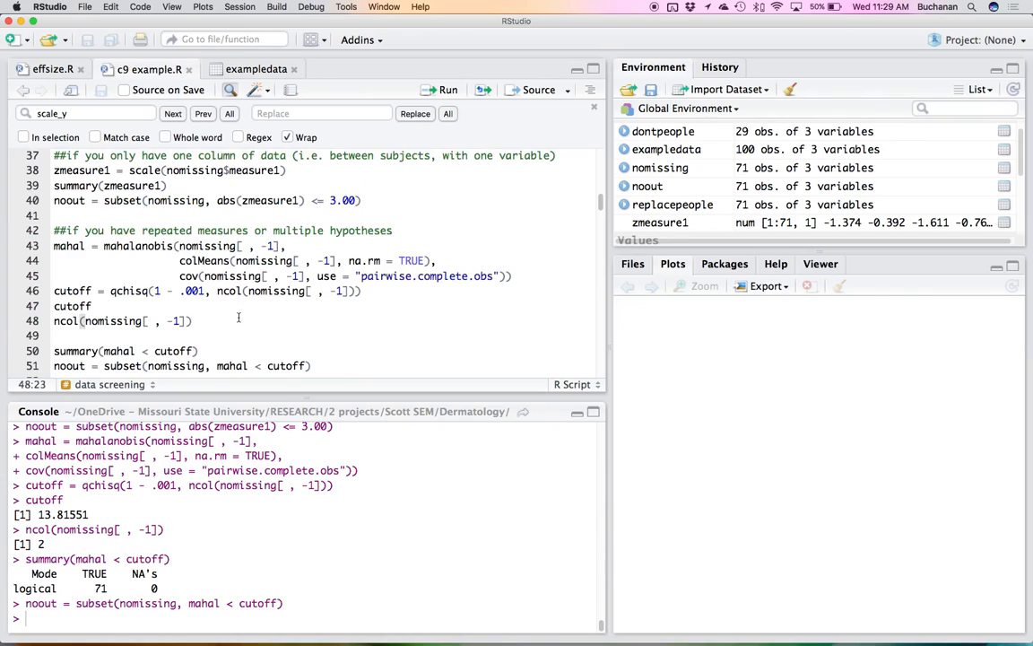
pyautogui.press('Down')
pyautogui.press('Down')
pyautogui.press('Down')
pyautogui.press('Down')
pyautogui.press('Down')
pyautogui.press('Down')
pyautogui.press('Down')
pyautogui.press('Down')
pyautogui.press('Down')
pyautogui.press('Down')
pyautogui.press('Down')
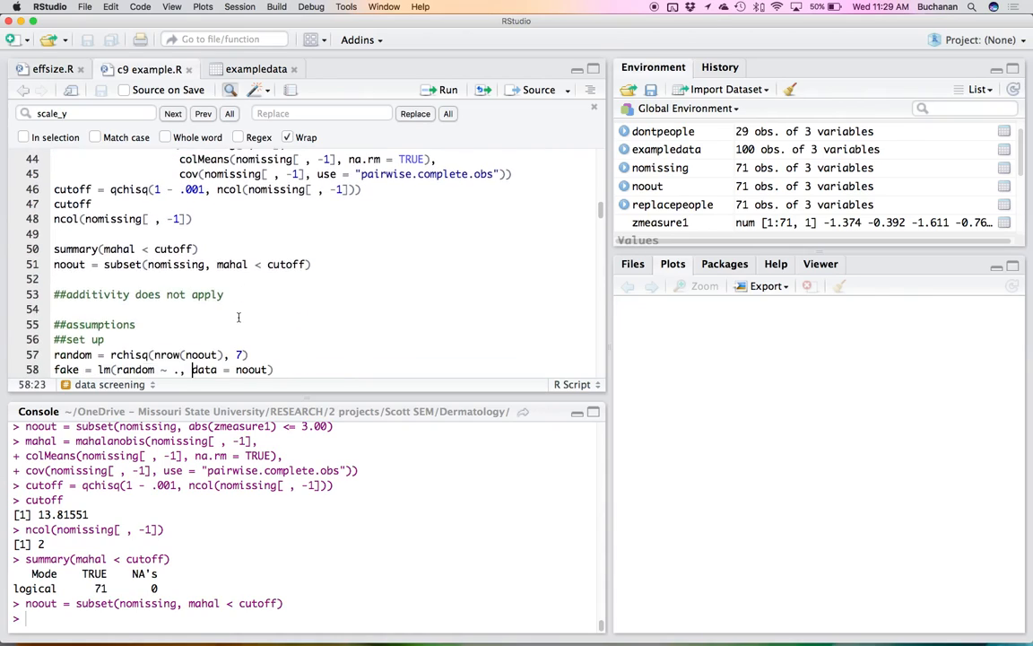
pyautogui.press('Down')
pyautogui.press('Down')
pyautogui.press('Down')
pyautogui.press('Down')
pyautogui.press('Down')
pyautogui.press('Down')
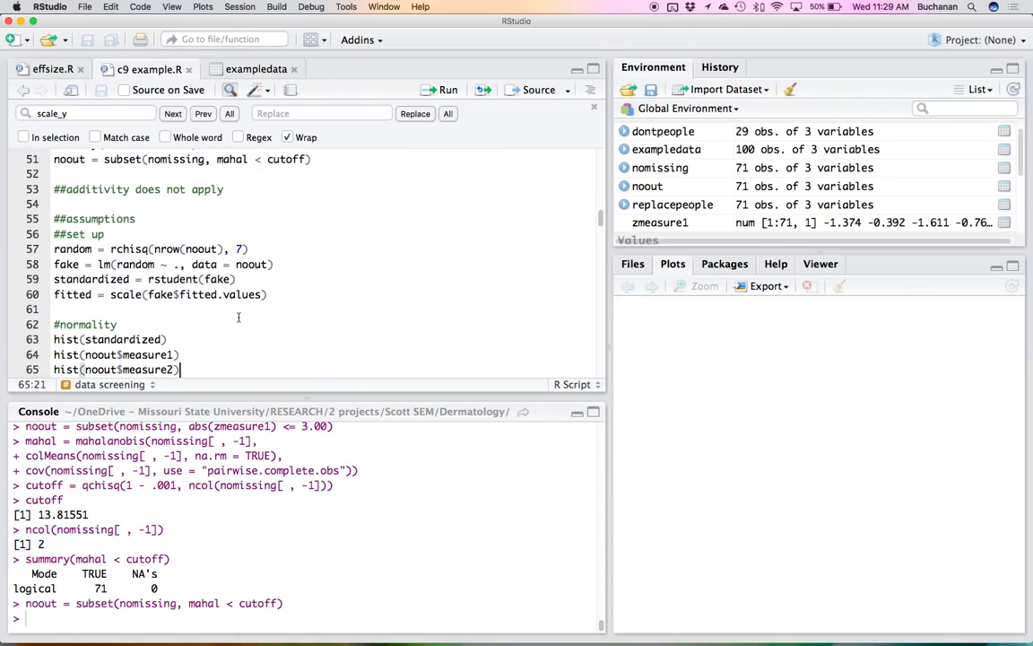
pyautogui.click(92, 250)
pyautogui.press('super+Return')
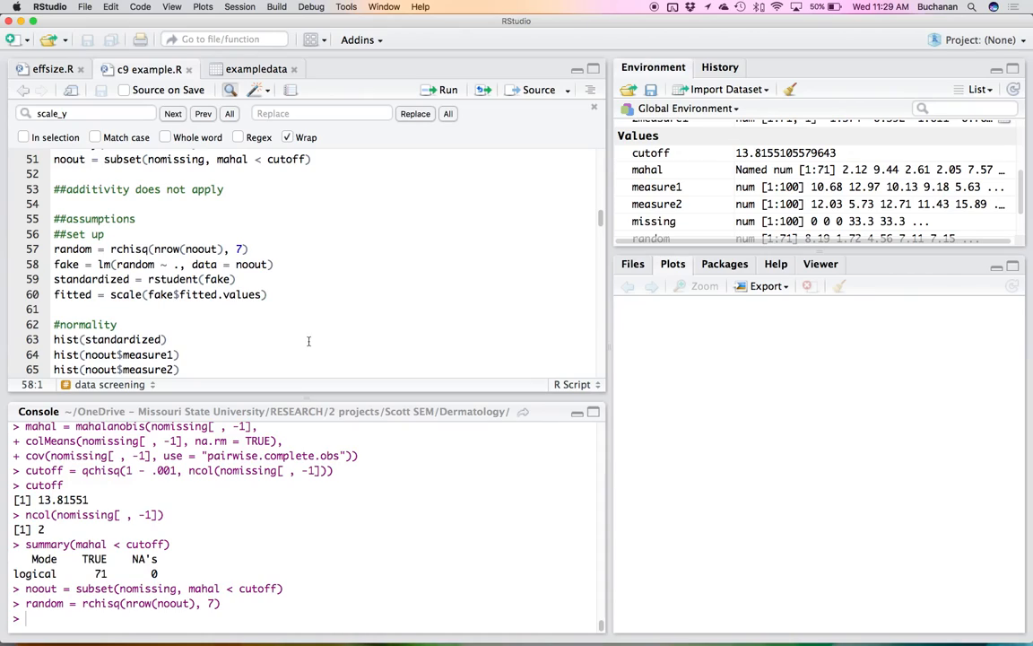
pyautogui.click(174, 263)
pyautogui.press('super+Return')
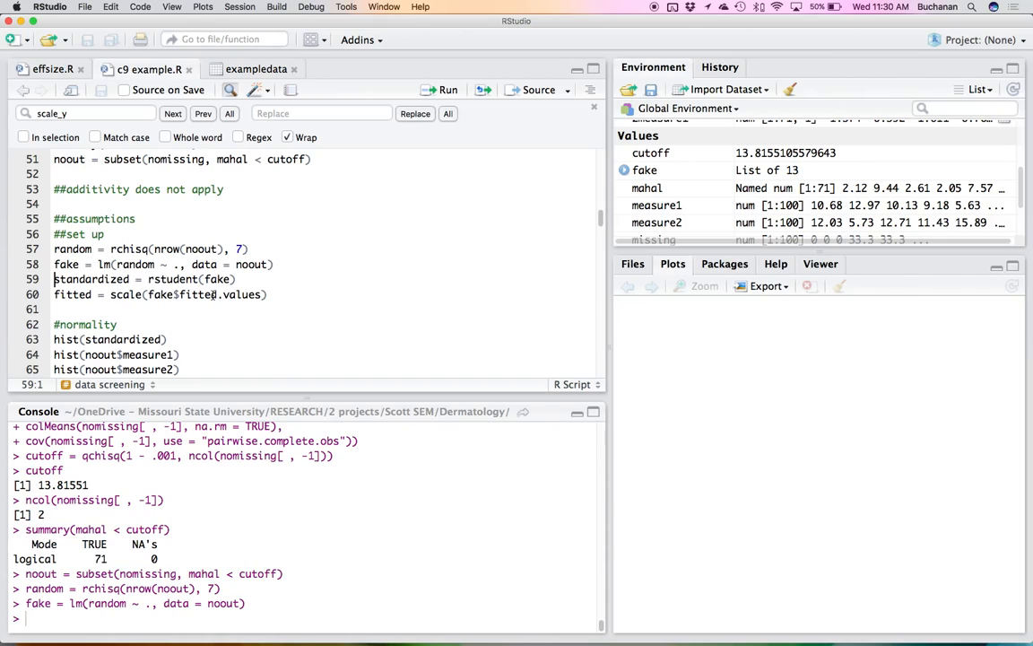
# Step: Run standardized = rstudent(fake) and fitted = scale(fake$fitted.values), and plot the histogram of standardized in the normality section
pyautogui.press('super+Return')
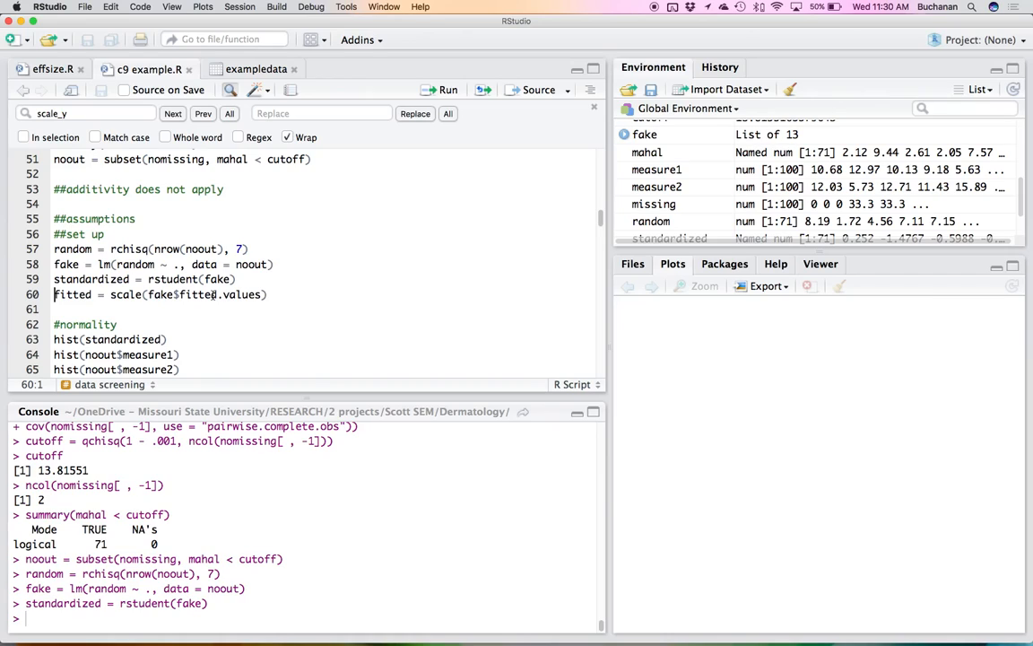
pyautogui.press('super+Return')
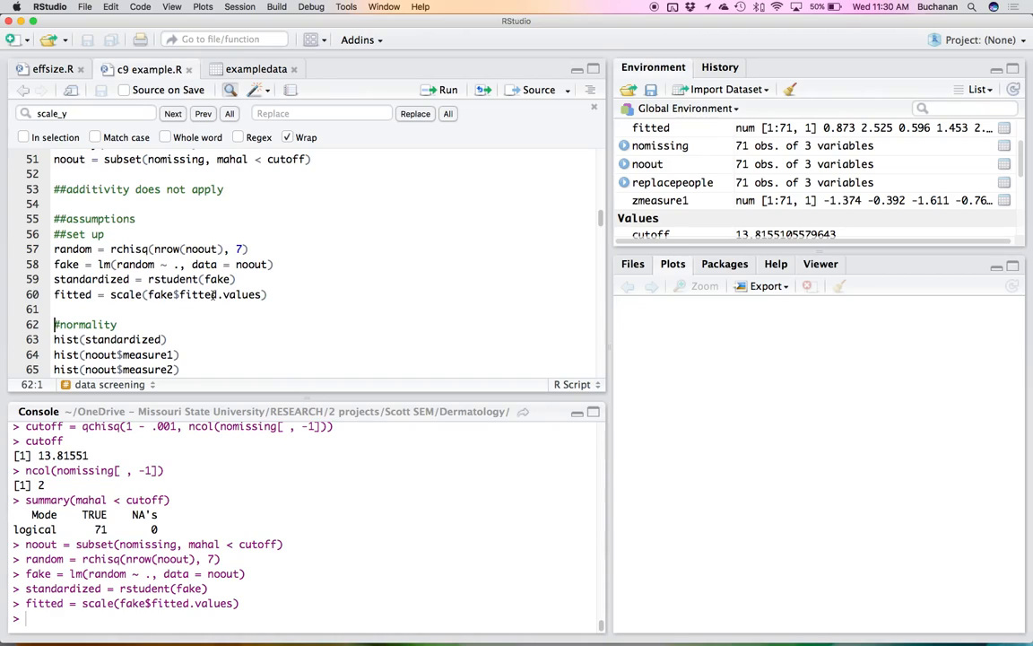
pyautogui.press('super+Return')
pyautogui.press('super+Return')
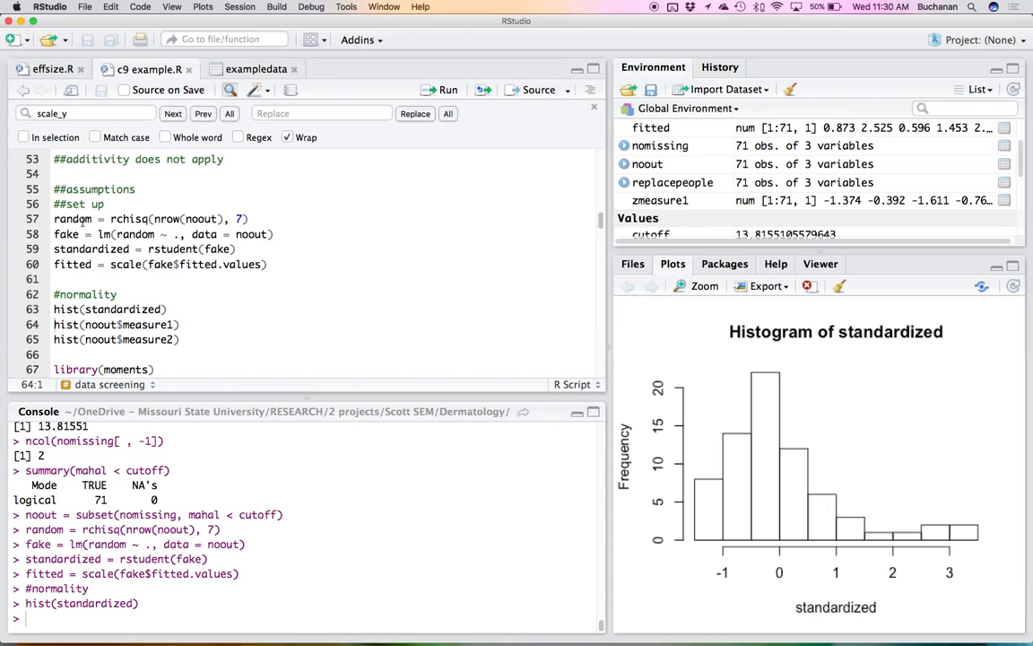
# Step: Rerun the set-up lines for random, fake, standardized and fitted twice, redrawing the histogram of standardized each time
pyautogui.click(85, 219)
pyautogui.press('super+Return')
pyautogui.press('super+Return')
pyautogui.press('super+Return')
pyautogui.press('super+Return')
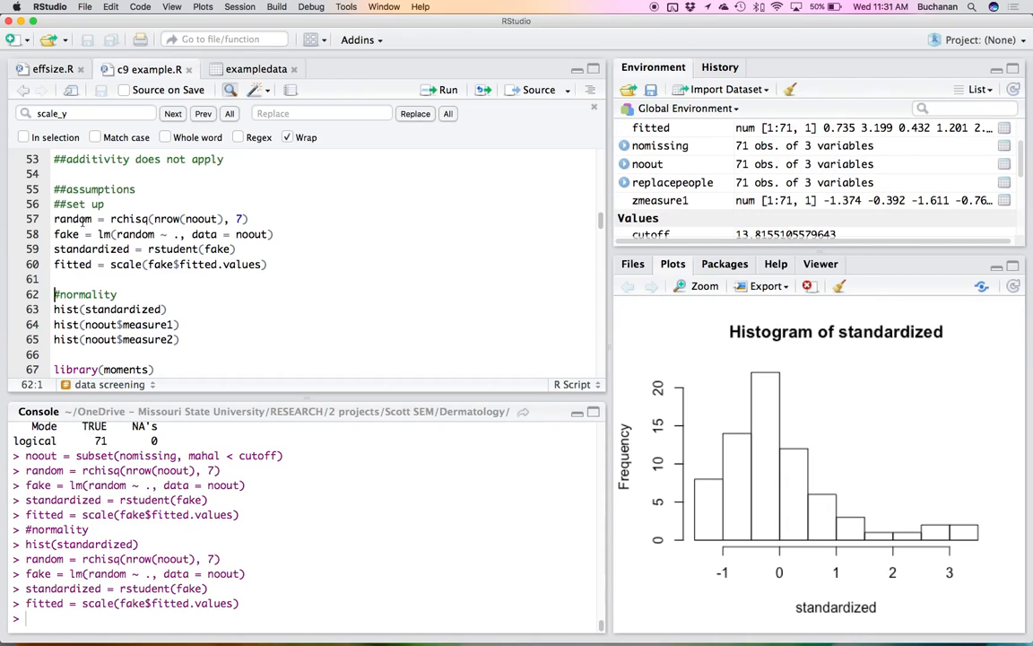
pyautogui.press('super+Return')
pyautogui.press('super+Return')
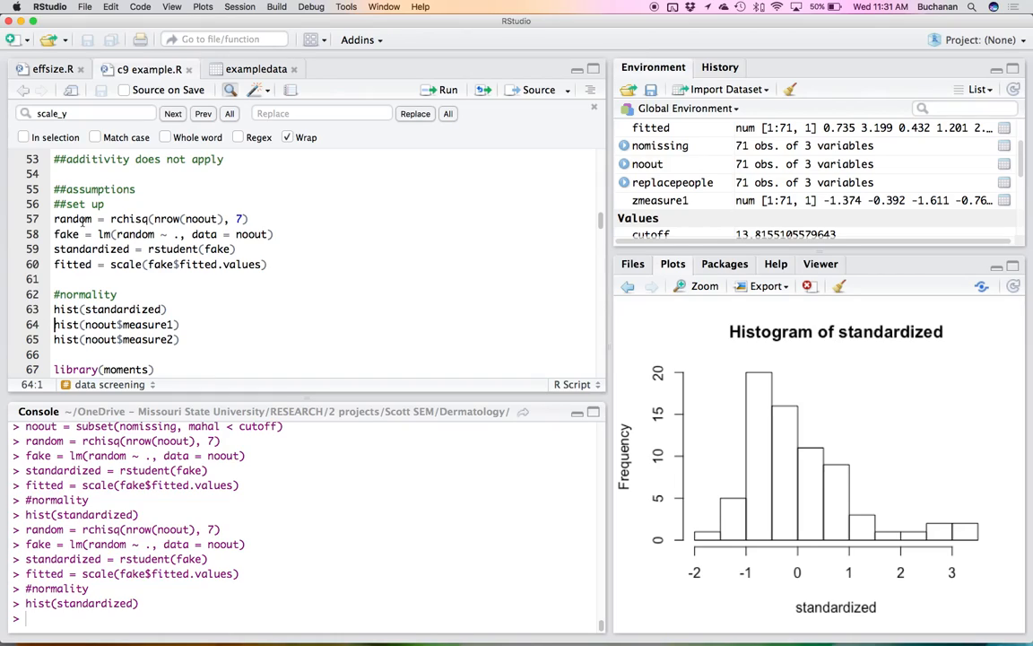
pyautogui.click(55, 219)
pyautogui.press('super+Return')
pyautogui.press('super+Return')
pyautogui.press('super+Return')
pyautogui.press('super+Return')
pyautogui.press('super+Return')
pyautogui.press('super+Return')
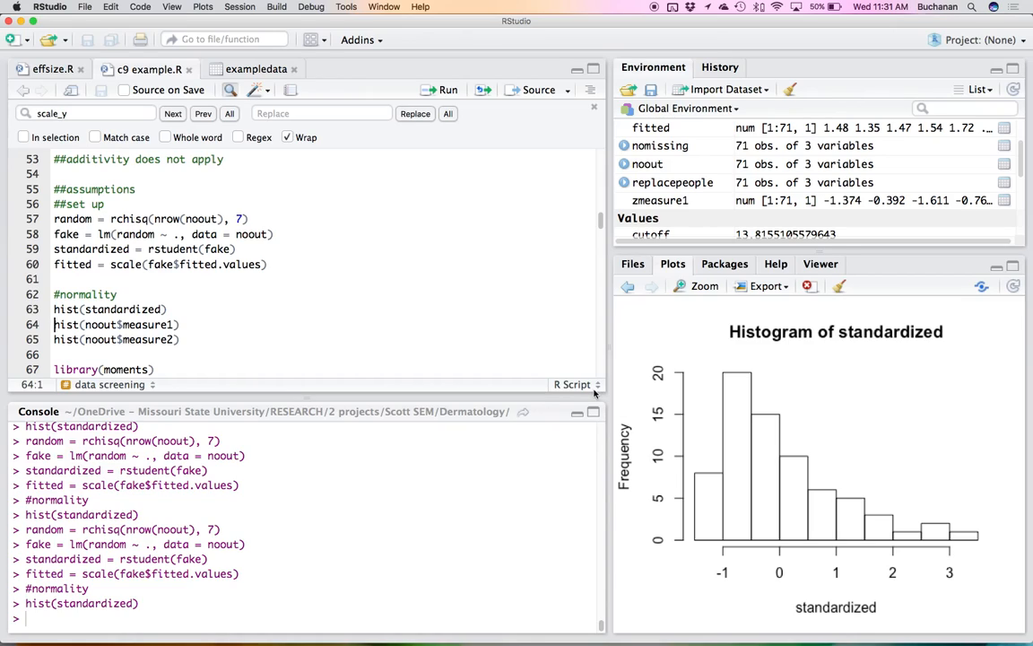
# Step: Plot histograms of noout$measure1 and noout$measure2, and load the moments library
pyautogui.press('super+Return')
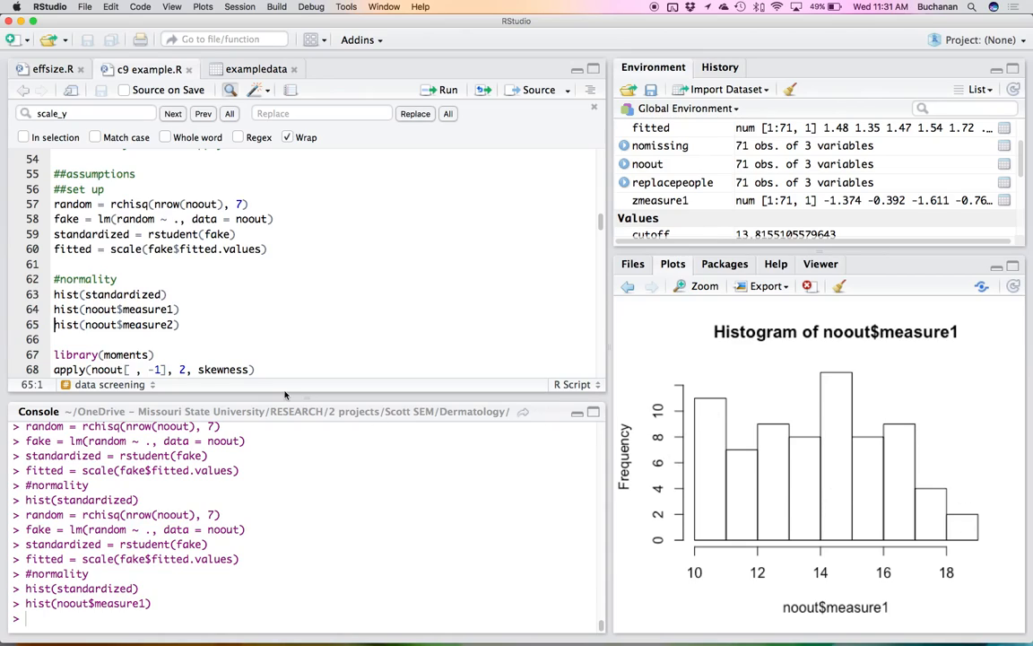
pyautogui.press('super+Return')
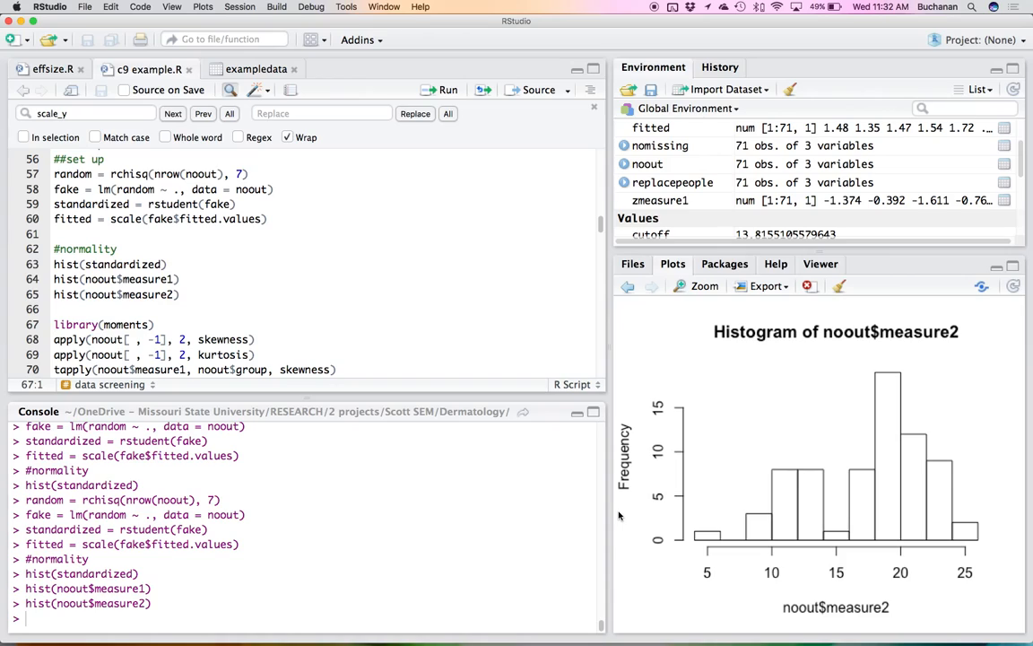
pyautogui.press('super+Return')
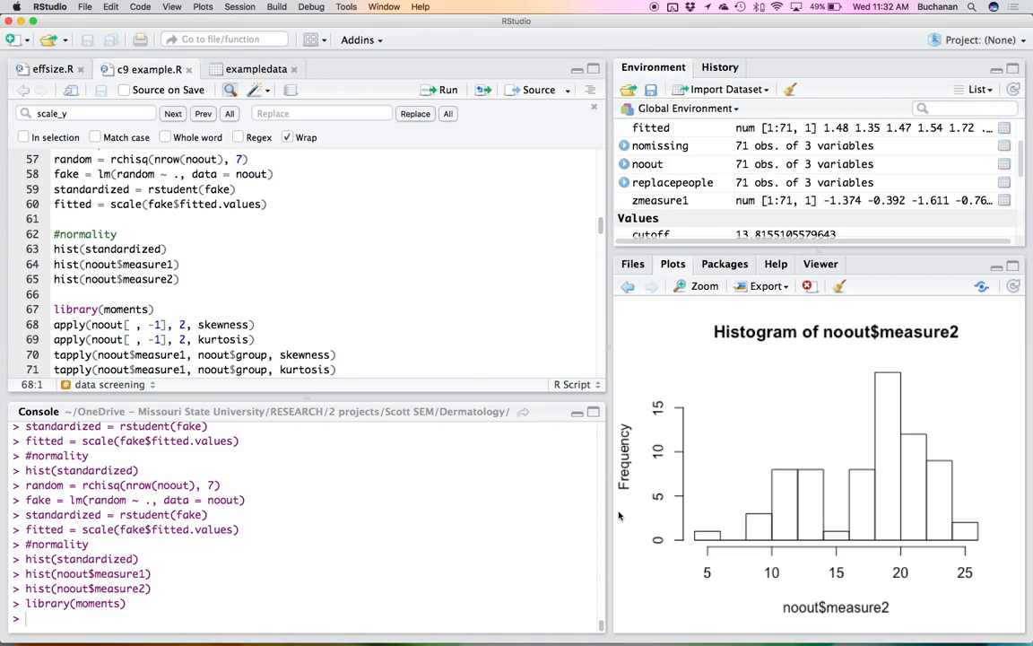
# Step: Review the arguments of the apply line and run skewness and kurtosis on the columns of noout[ , -1]
pyautogui.moveTo(92, 325); pyautogui.dragTo(166, 325)
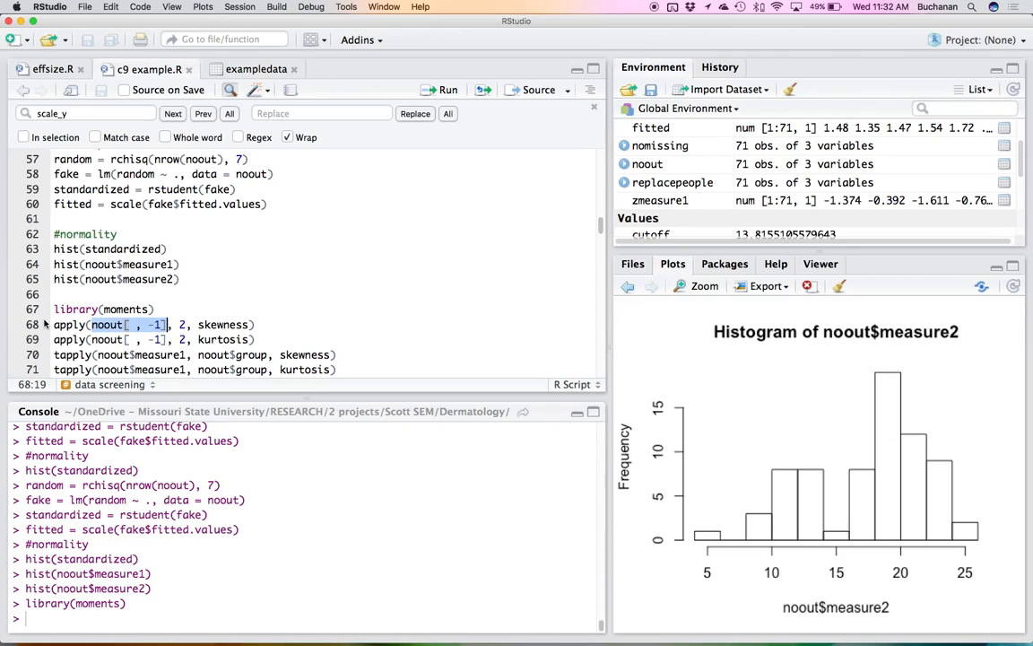
pyautogui.click(67, 325)
pyautogui.doubleClick(68, 325)
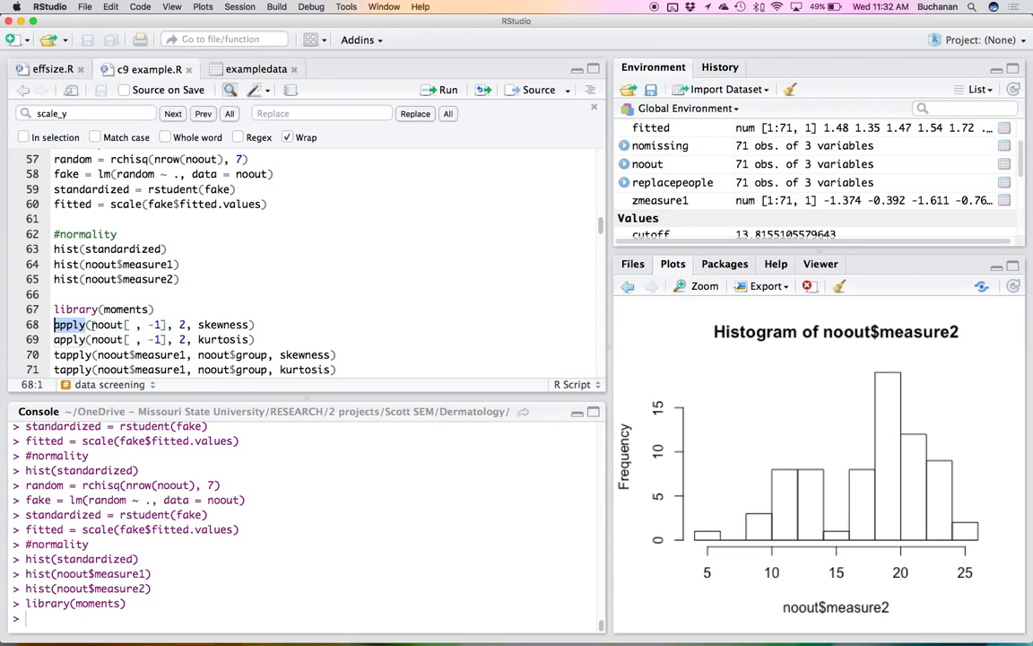
pyautogui.moveTo(92, 324); pyautogui.dragTo(167, 324)
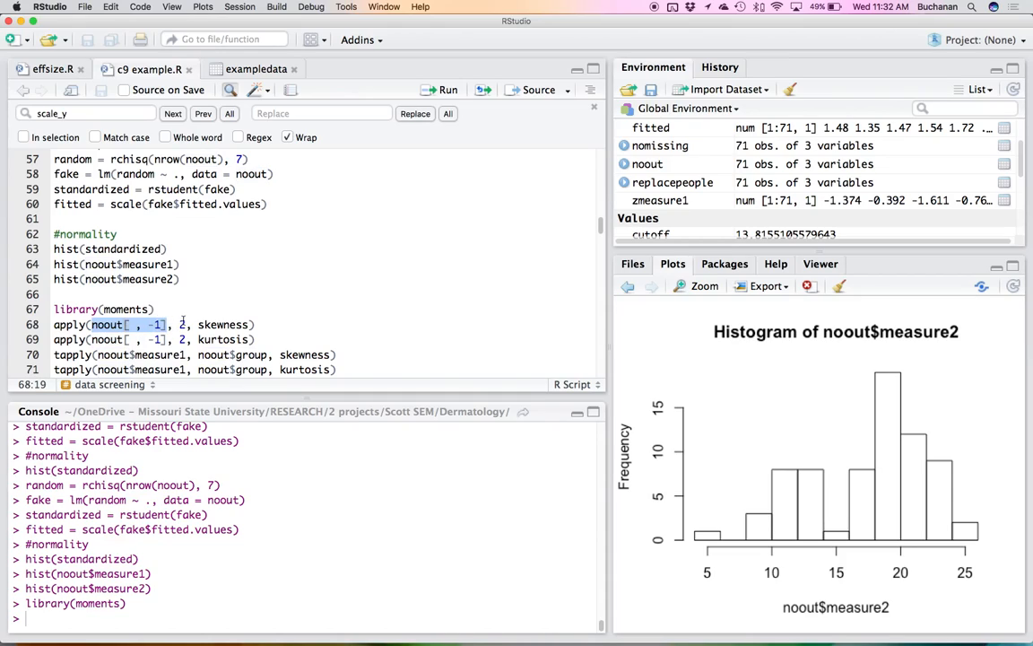
pyautogui.click(183, 324)
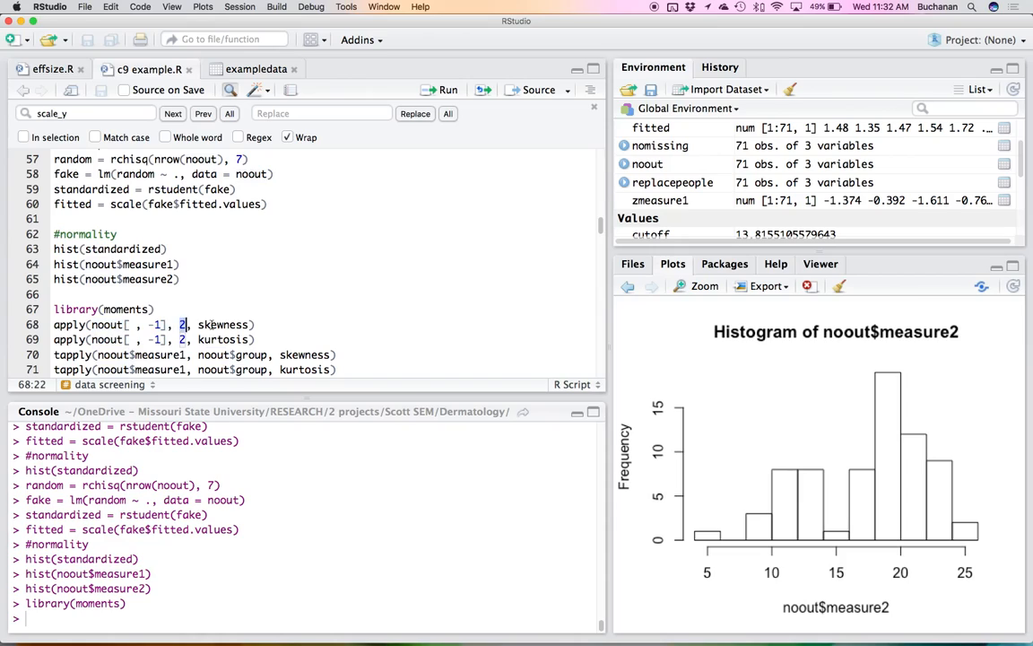
pyautogui.doubleClick(211, 325)
pyautogui.click(210, 325)
pyautogui.press('super+Return')
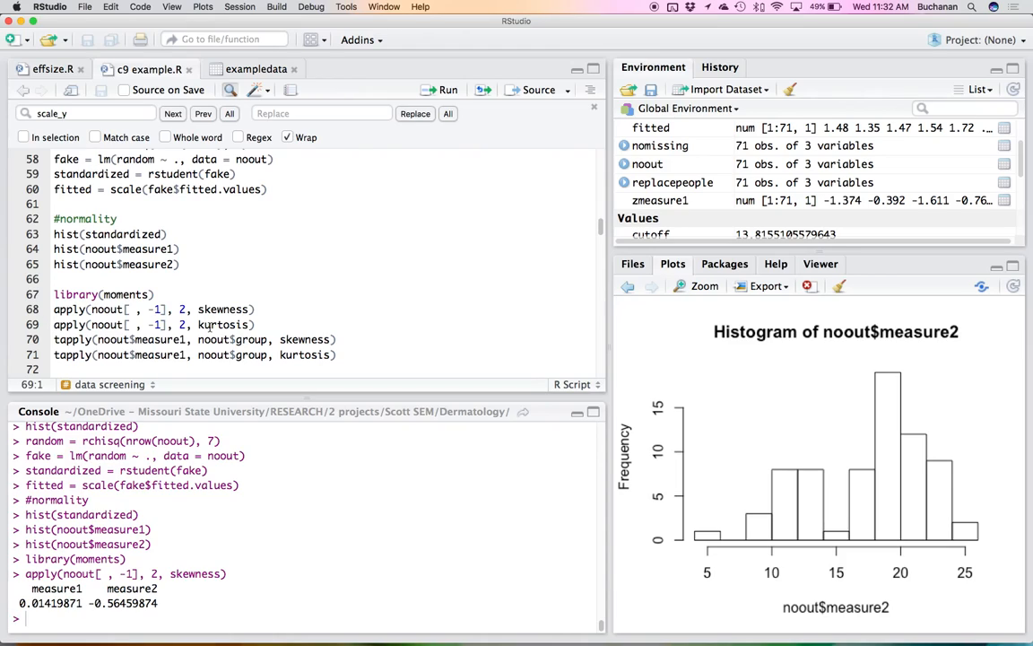
pyautogui.press('super+Return')
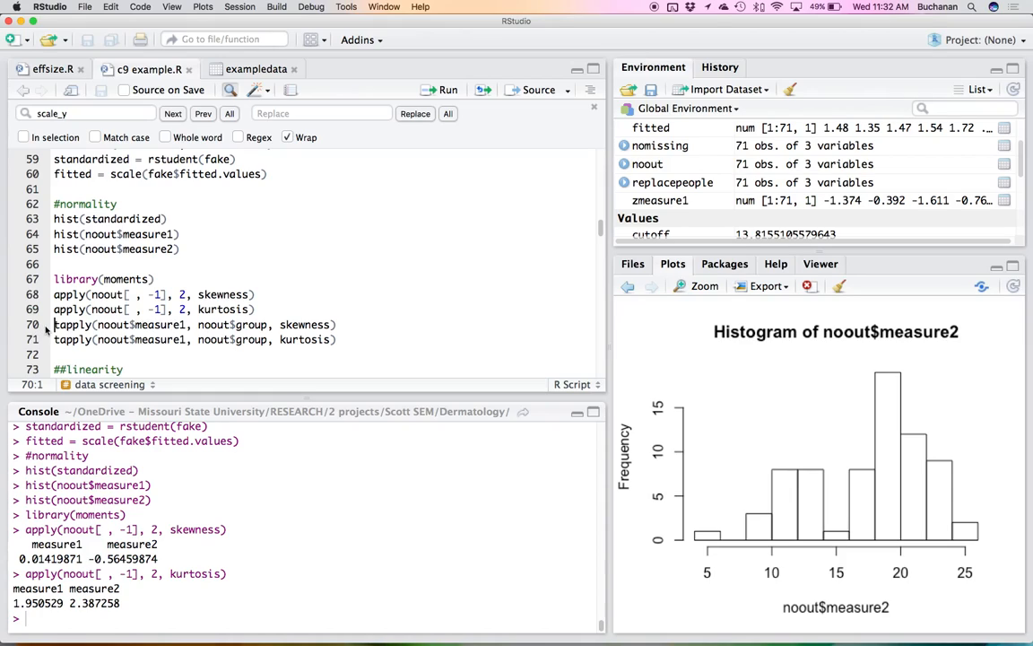
# Step: Review the tapply arguments and run skewness and kurtosis of noout$measure1 by noout$group
pyautogui.moveTo(97, 325); pyautogui.dragTo(258, 325)
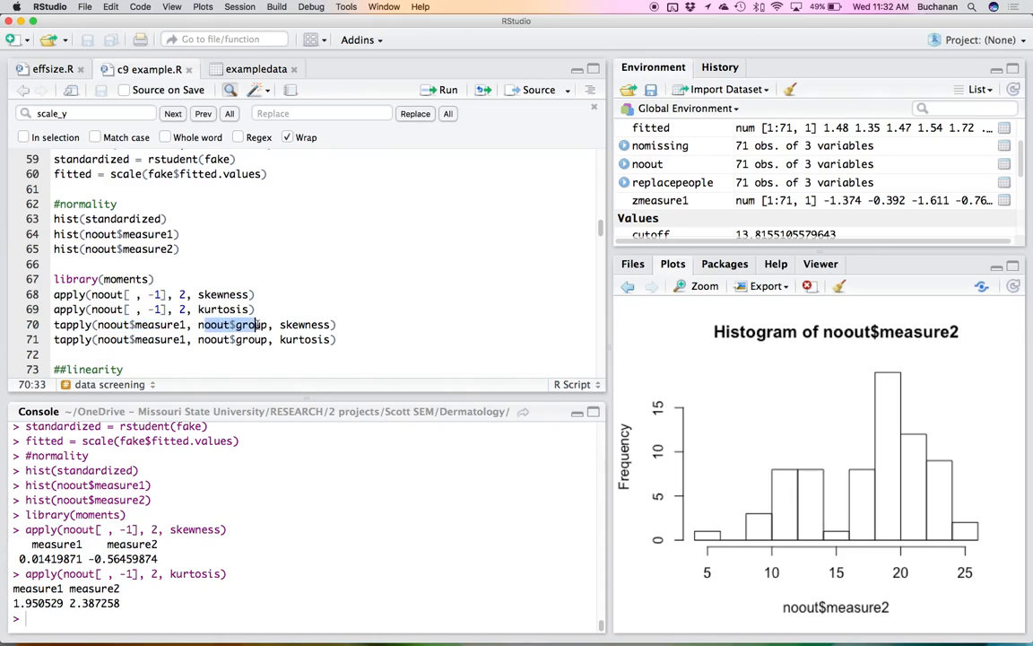
pyautogui.doubleClick(306, 325)
pyautogui.click(307, 325)
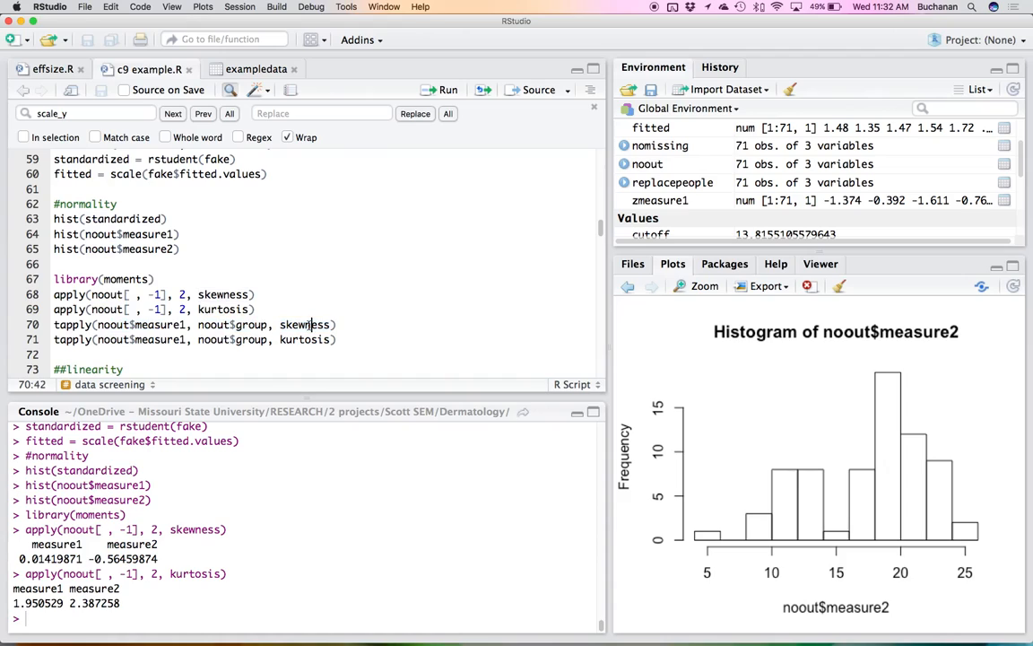
pyautogui.hotkey('ctrl', 'Return')
pyautogui.hotkey('ctrl', 'Return')
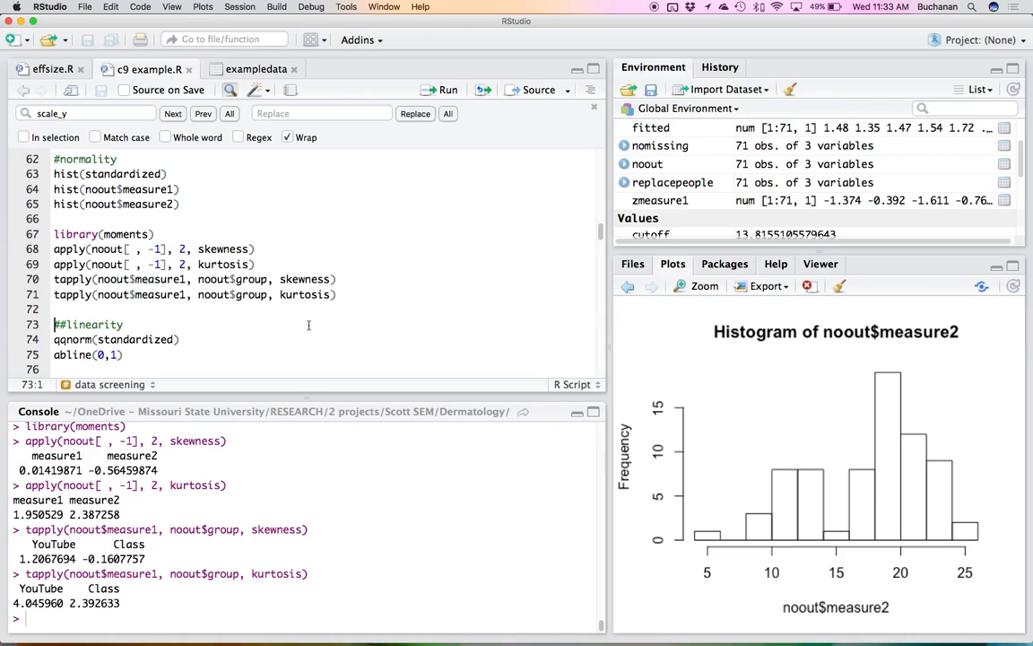
pyautogui.moveTo(336, 295); pyautogui.dragTo(97, 294)
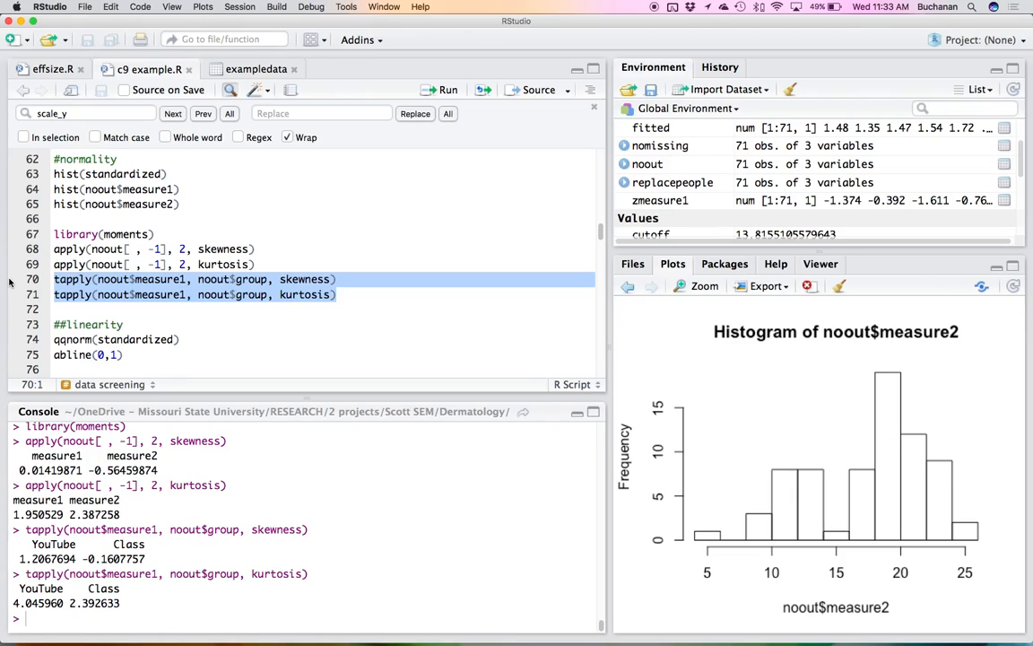
# Step: In the linearity section, run qqnorm(standardized) and add the reference line with abline(0,1)
pyautogui.press('Down')
pyautogui.press('Down')
pyautogui.press('Down')
pyautogui.press('Down')
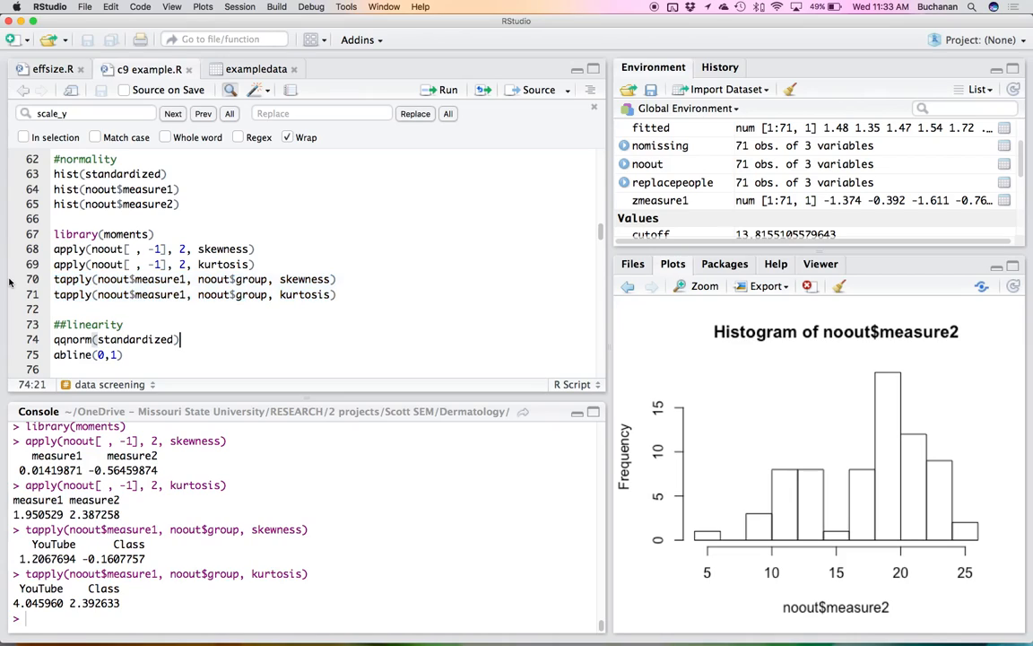
pyautogui.press('super+Return')
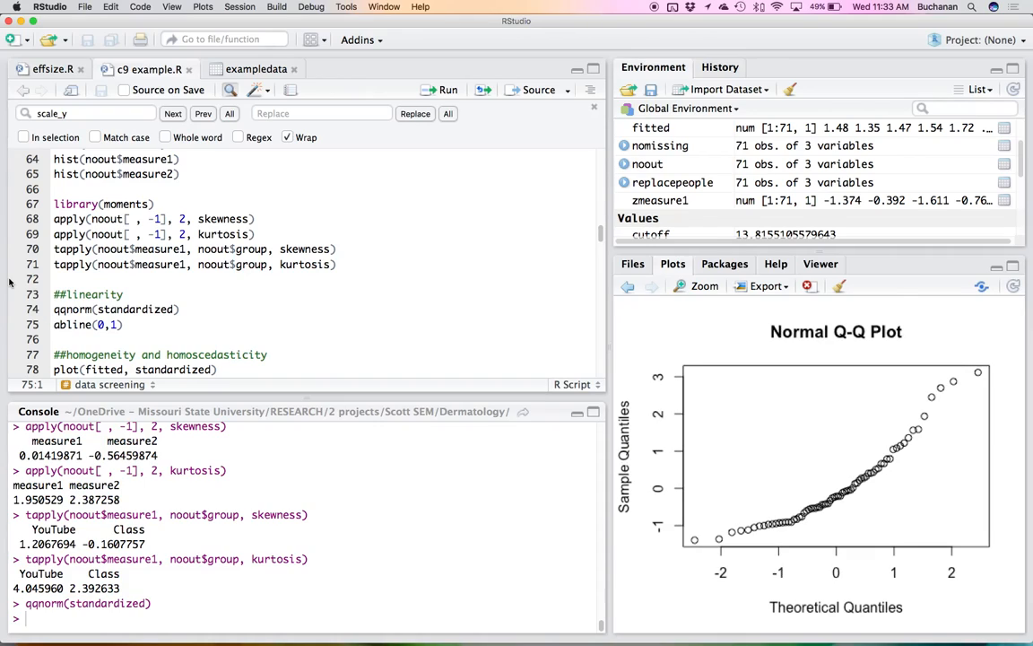
pyautogui.press('super+Return')
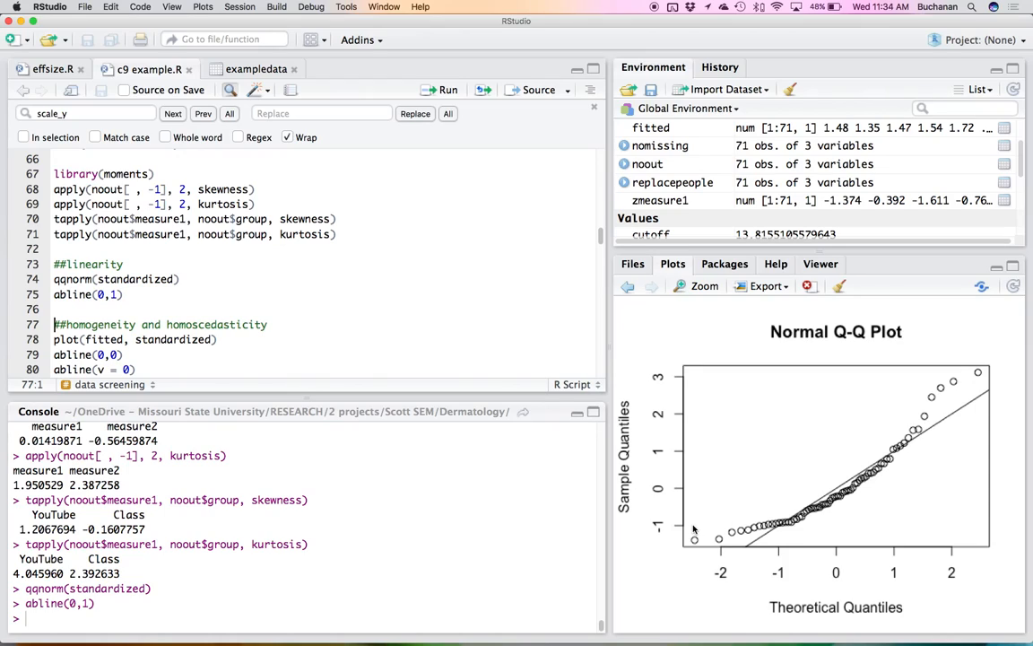
# Step: In the homogeneity and homoscedasticity section, run plot(fitted, standardized) and add lines with abline(0,0) and abline(v = 0)
pyautogui.click(132, 324)
pyautogui.press('super+Return')
pyautogui.press('super+Return')
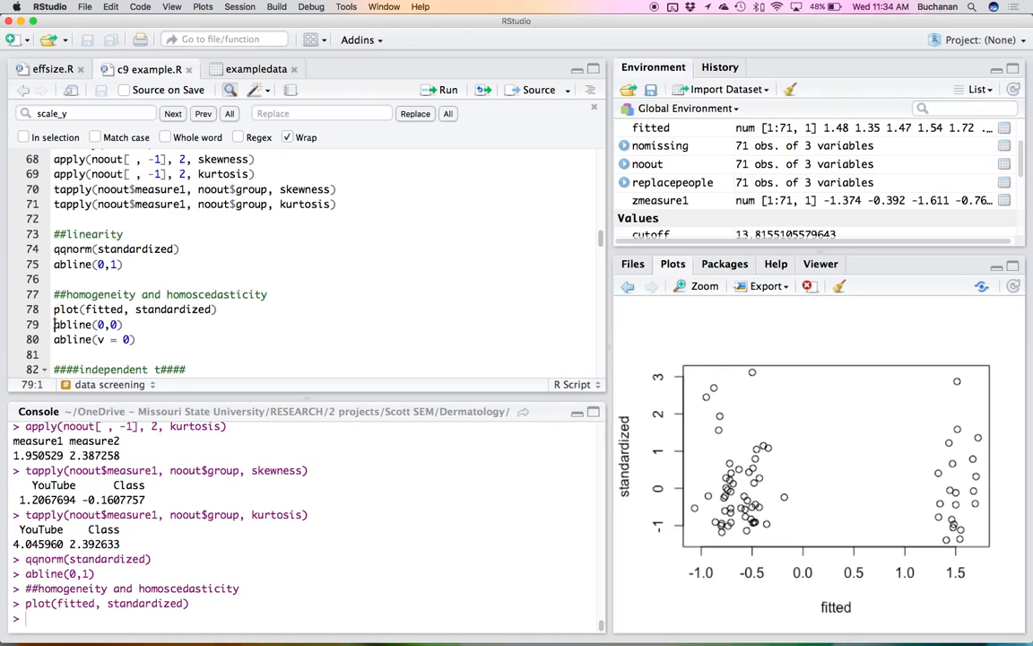
pyautogui.press('super+Return')
pyautogui.press('super+Return')
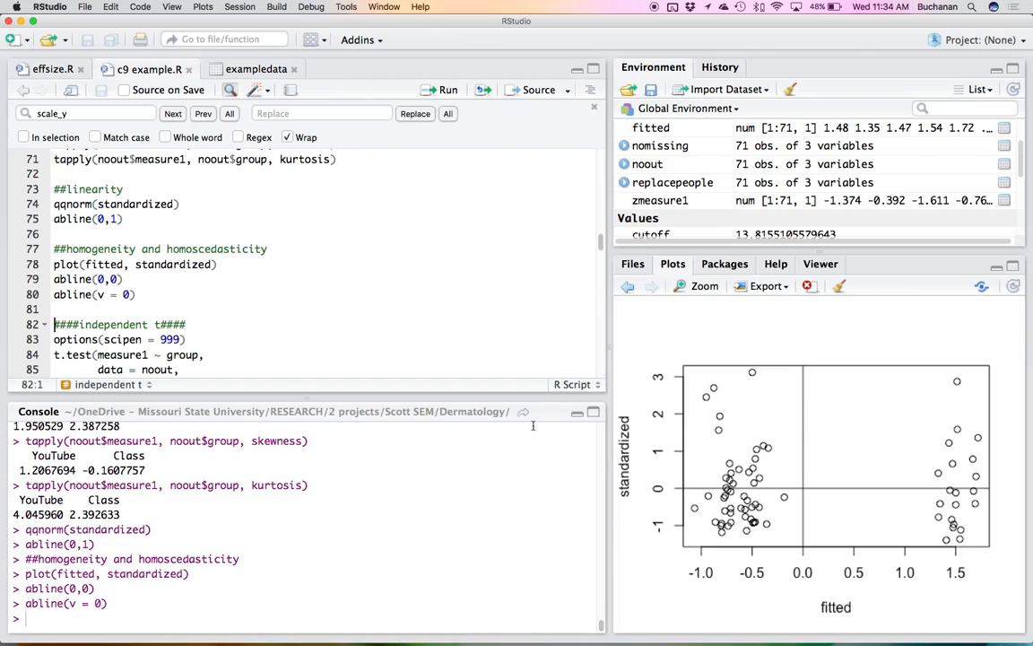
# Step: Return to the assumptions set-up section and rerun the four lines that create random, fake, standardized and fitted
pyautogui.scroll(10, 265, 309)
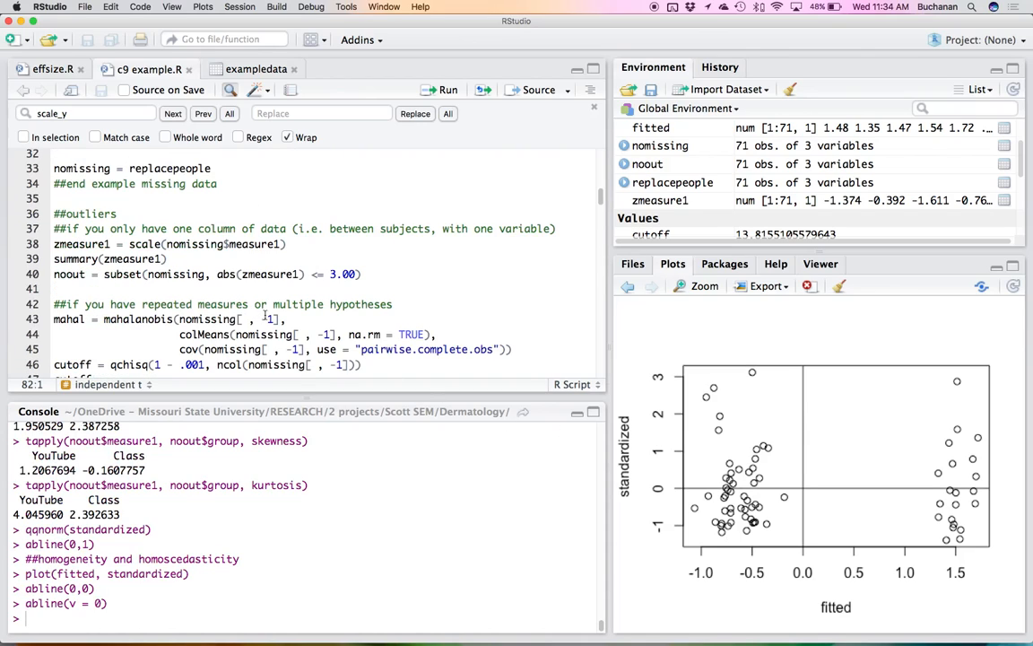
pyautogui.scroll(-5, 264, 316)
pyautogui.scroll(-1, 270, 316)
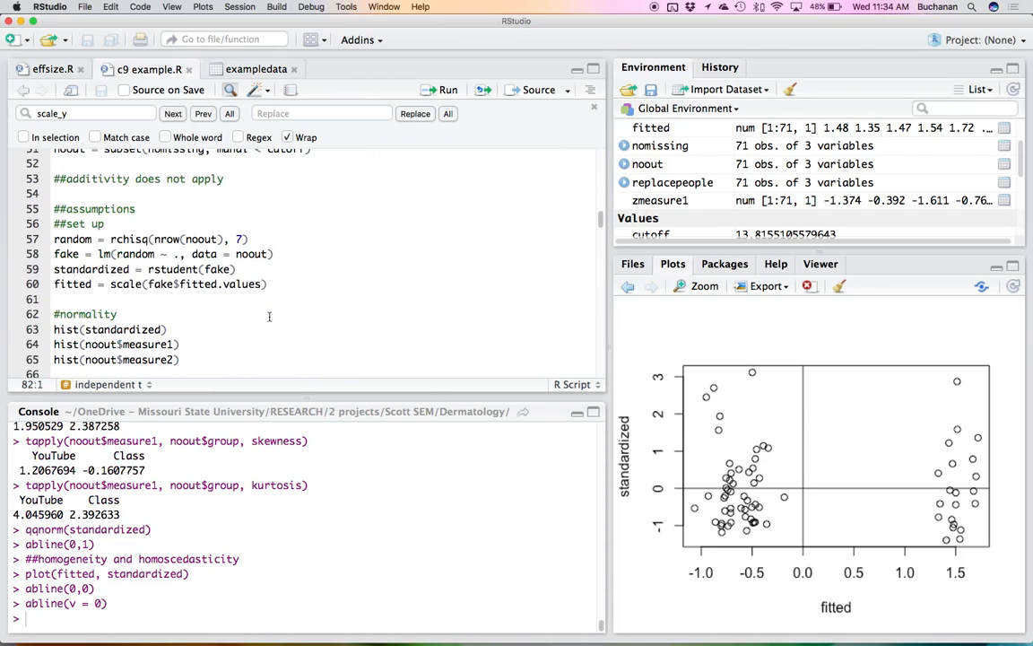
pyautogui.click(78, 238)
pyautogui.press('super+Return')
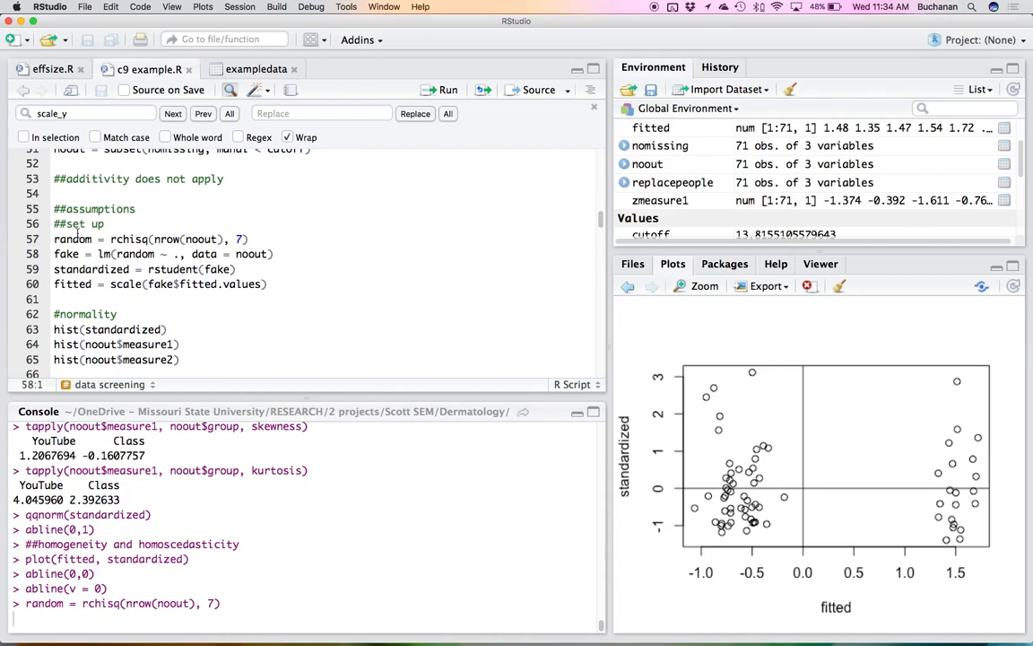
pyautogui.press('super+Return')
pyautogui.press('super+Return')
pyautogui.press('super+Return')
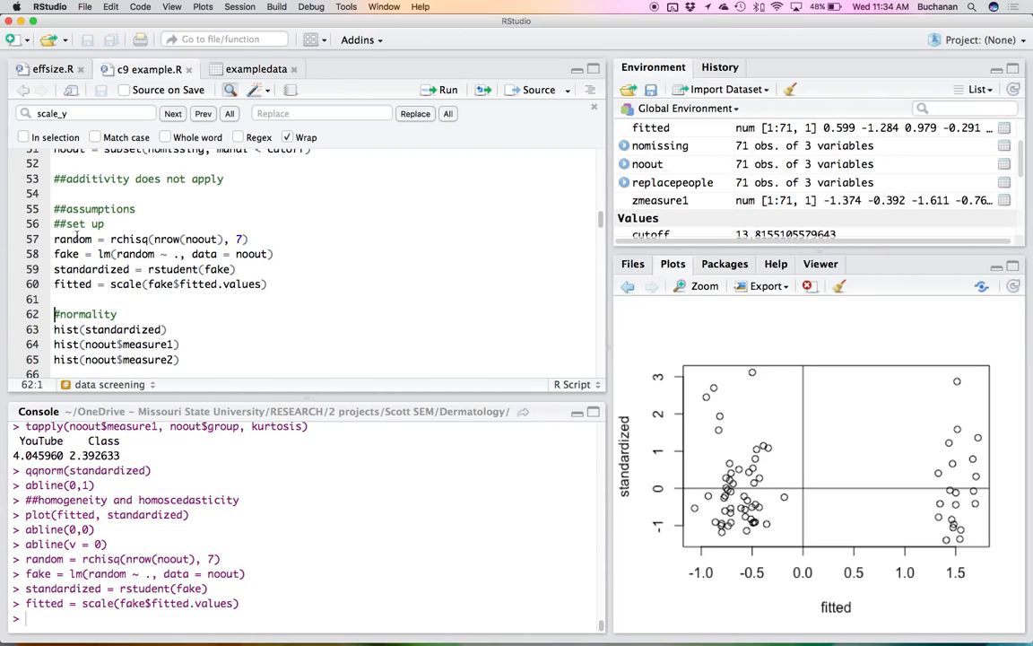
# Step: Rerun the two apply lines for skewness and kurtosis on noout[ , -1]
pyautogui.scroll(-2, 82, 247)
pyautogui.scroll(-5, 87, 262)
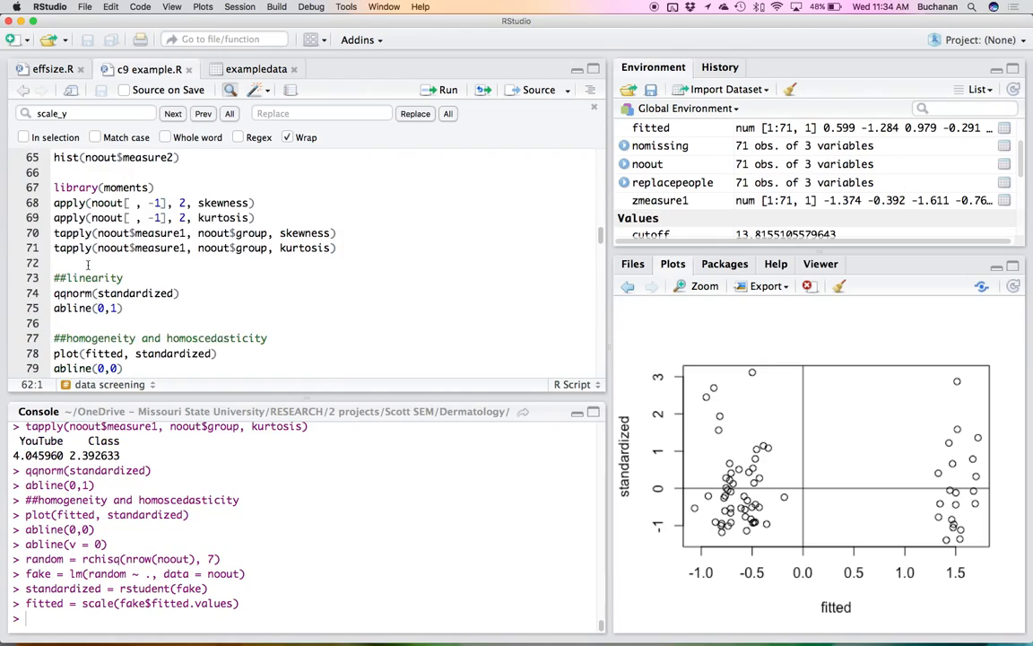
pyautogui.click(180, 202)
pyautogui.press('super+Return')
pyautogui.press('super+Return')
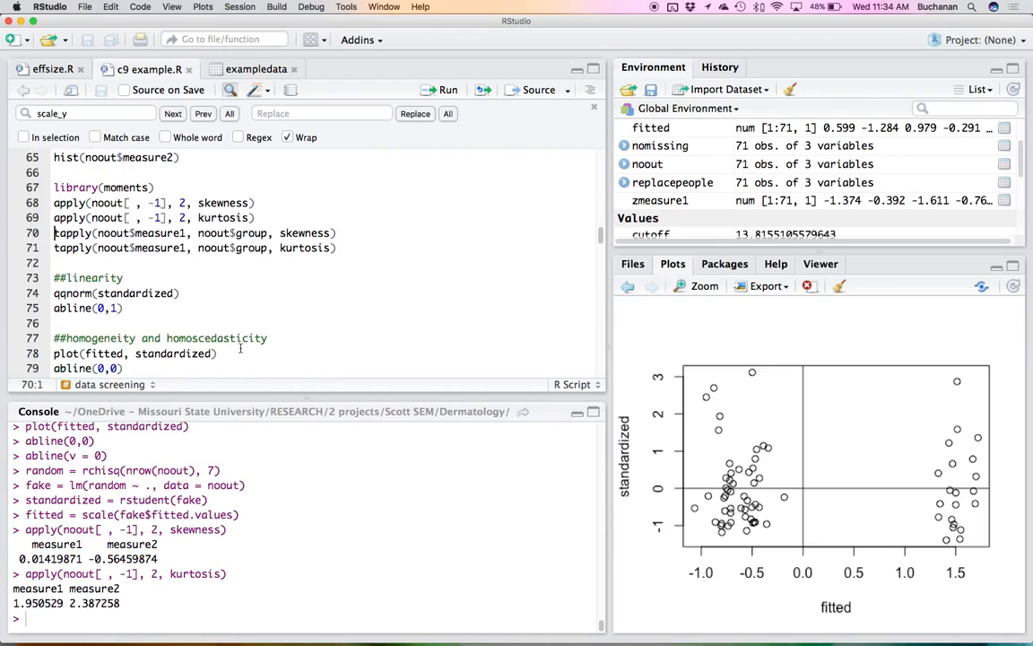
# Step: Redraw the fitted versus standardized scatterplot with its horizontal and vertical zero lines
pyautogui.scroll(-1, 94, 311)
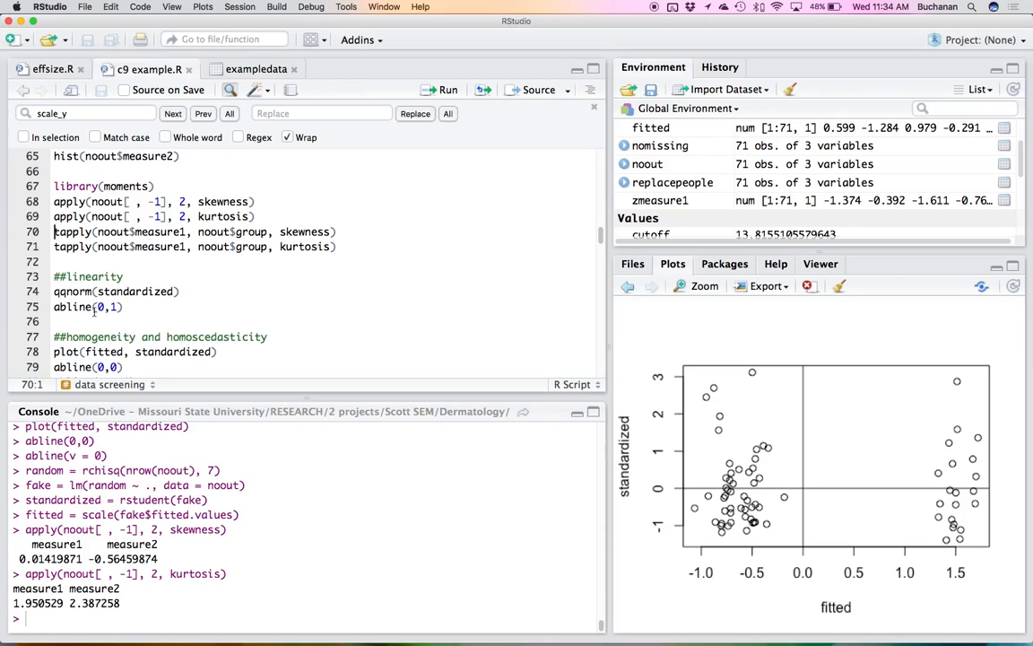
pyautogui.click(85, 333)
pyautogui.press('super+Return')
pyautogui.press('super+Return')
pyautogui.press('super+Return')
pyautogui.press('super+Return')
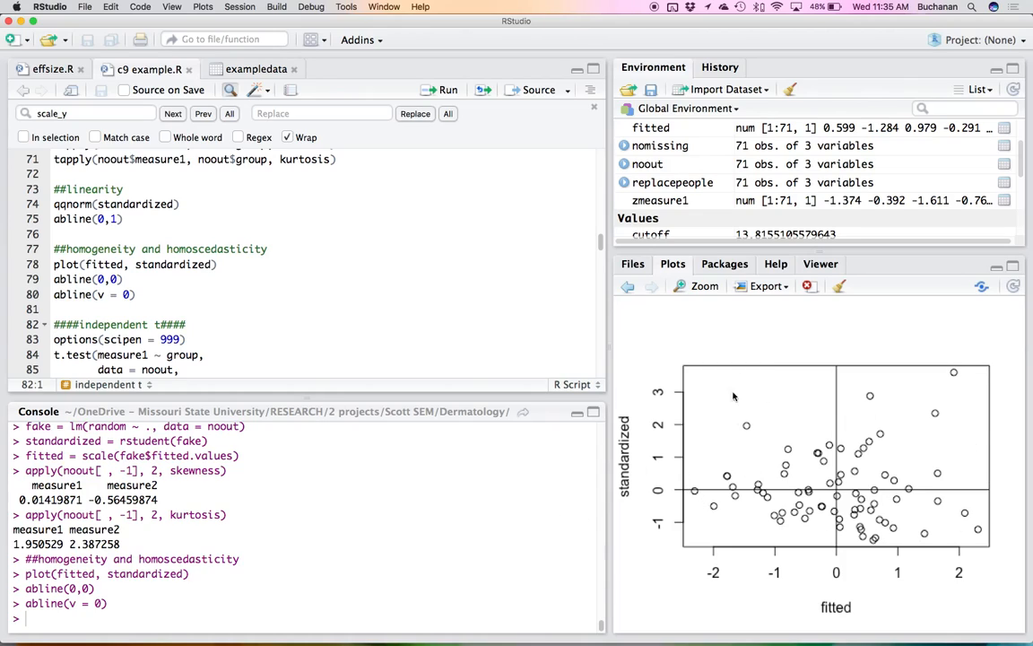
# Step: Go back to the set-up section and rerun the random, fake, standardized and fitted lines to generate a new random regression
pyautogui.scroll(5, 267, 279)
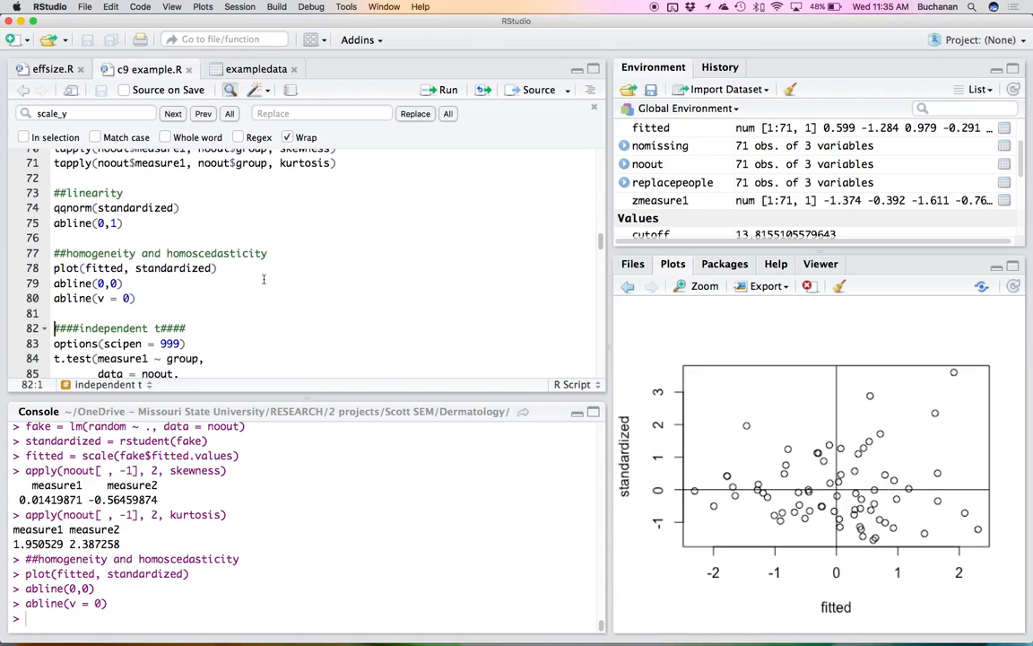
pyautogui.scroll(3, 262, 281)
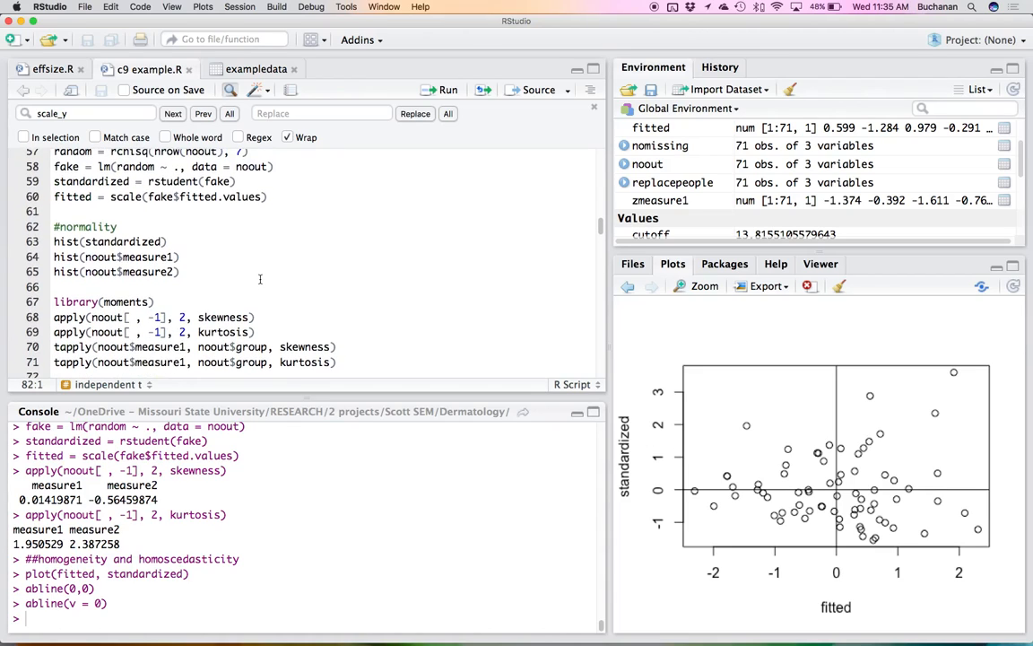
pyautogui.click(122, 168)
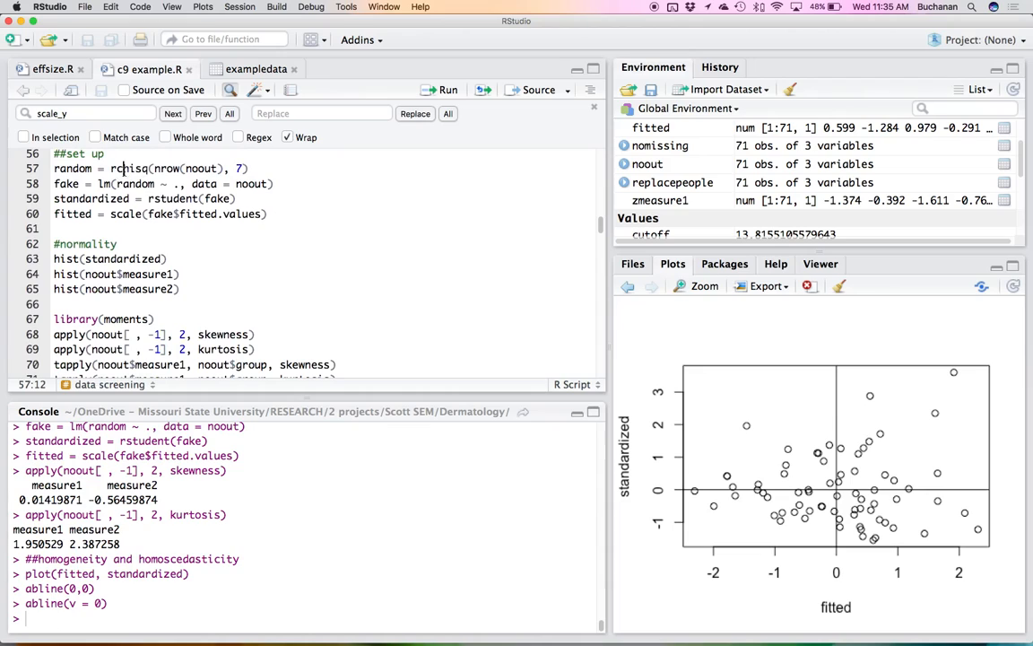
pyautogui.press('super+Return')
pyautogui.press('super+Return')
pyautogui.press('super+Return')
pyautogui.press('super+Return')
# Step: In the homogeneity and homoscedasticity section, rerun plot(fitted, standardized) with abline(0,0) and abline(v = 0) for the new fitted values
pyautogui.scroll(-1, 128, 238)
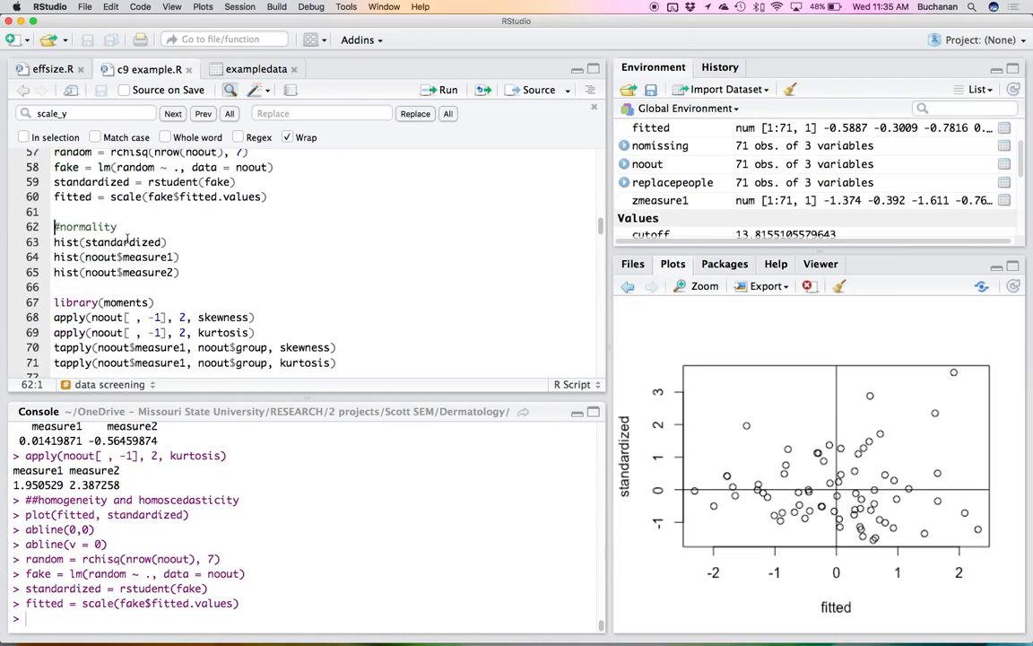
pyautogui.scroll(-5, 126, 235)
pyautogui.scroll(3, 90, 293)
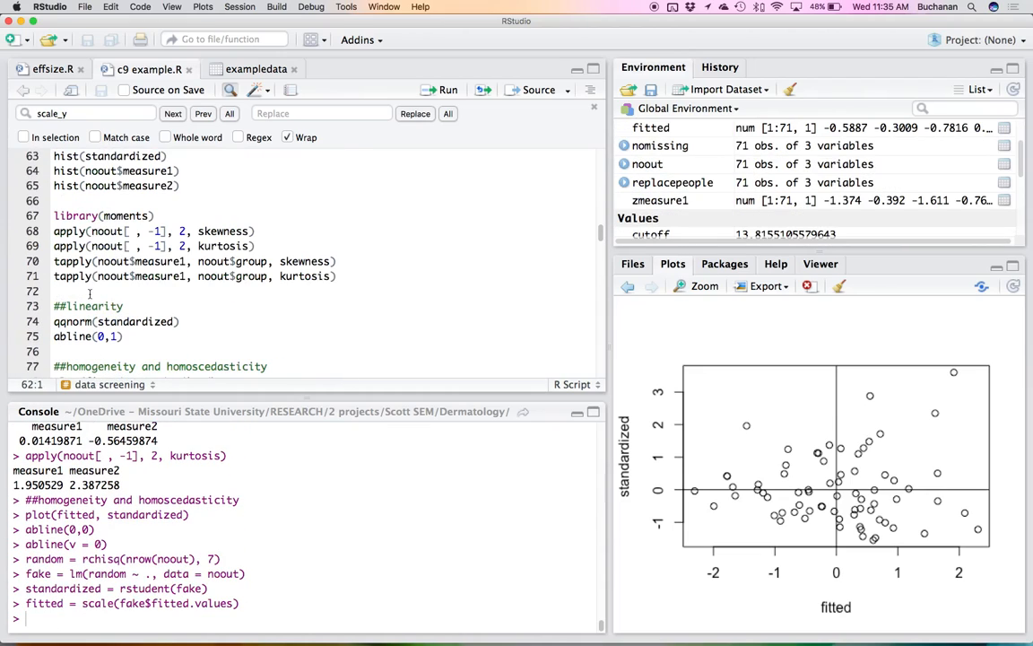
pyautogui.scroll(-1, 84, 286)
pyautogui.click(97, 350)
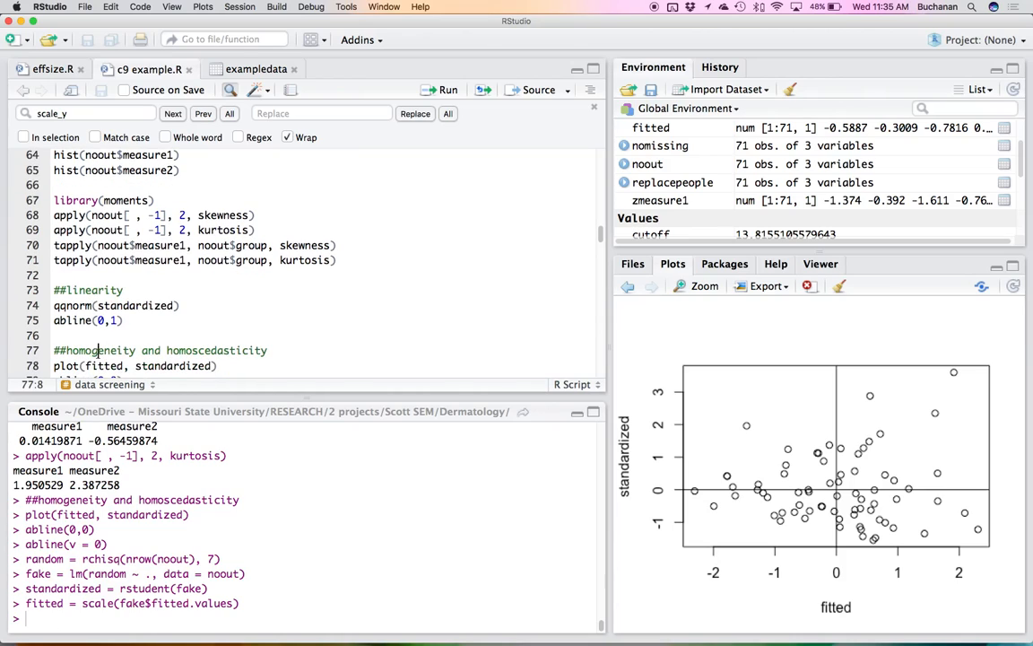
pyautogui.press('super+Return')
pyautogui.press('super+Return')
pyautogui.press('super+Return')
pyautogui.press('super+Return')
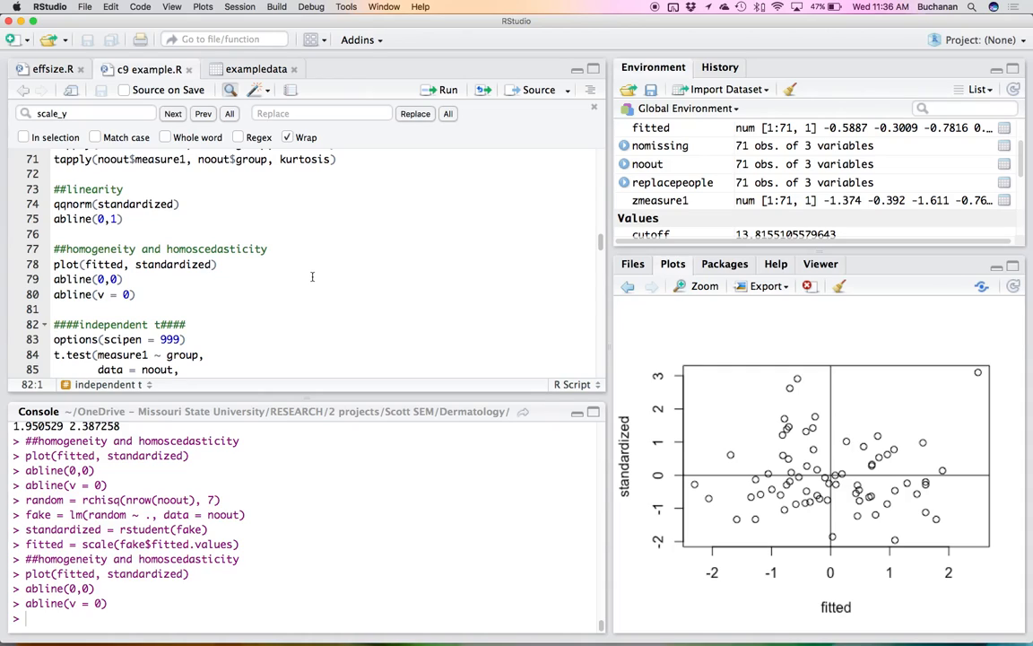
# Step: Start the independent t section by running options(scipen = 999) to turn off scientific notation
pyautogui.press('super+Return')
pyautogui.press('super+Return')
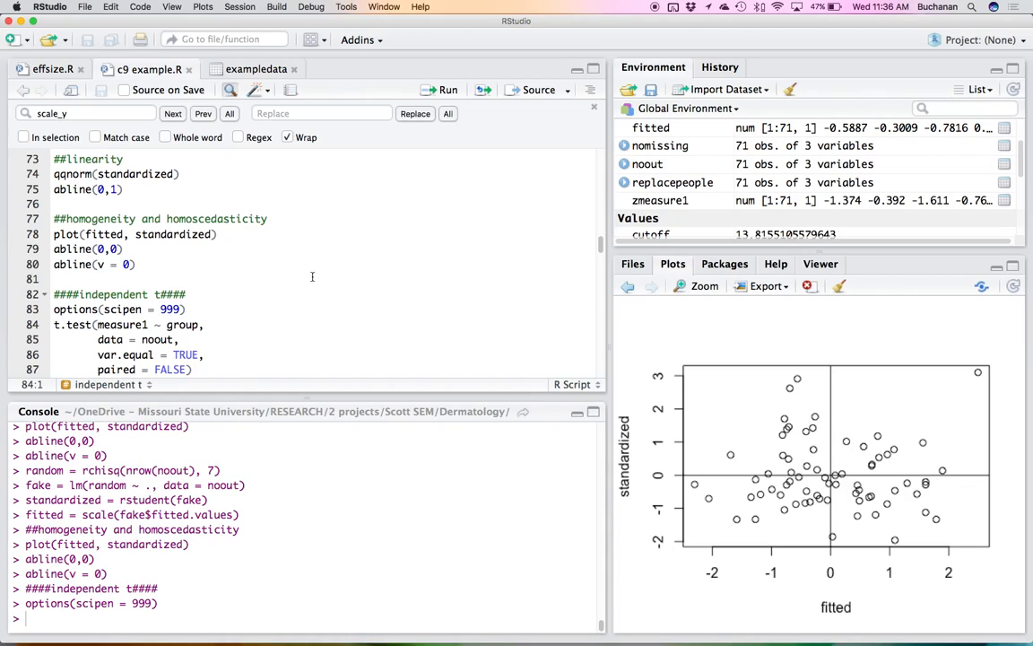
pyautogui.scroll(-1, 296, 283)
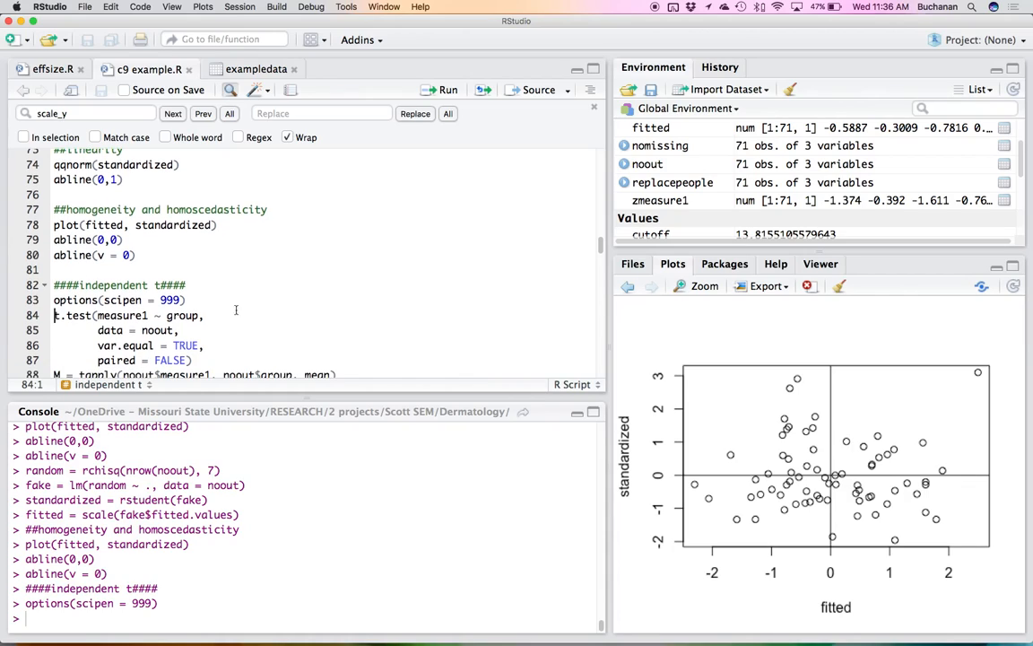
# Step: Run the t.test of measure1 ~ group on noout with var.equal = TRUE and paired = FALSE, and insert a blank line below it
pyautogui.doubleClick(184, 345)
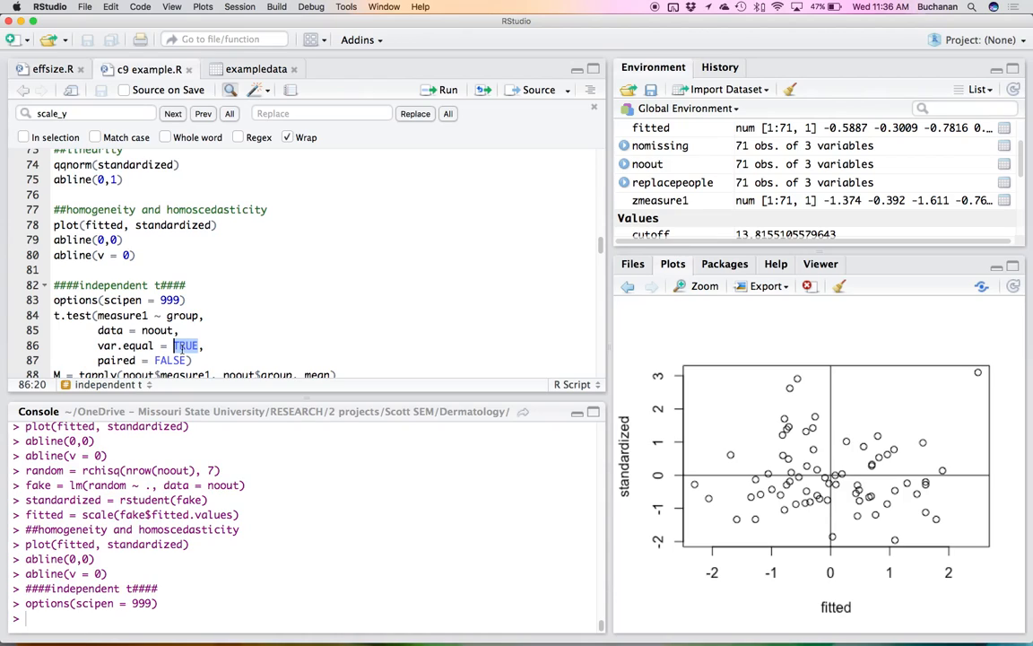
pyautogui.click(117, 316)
pyautogui.press('super+Return')
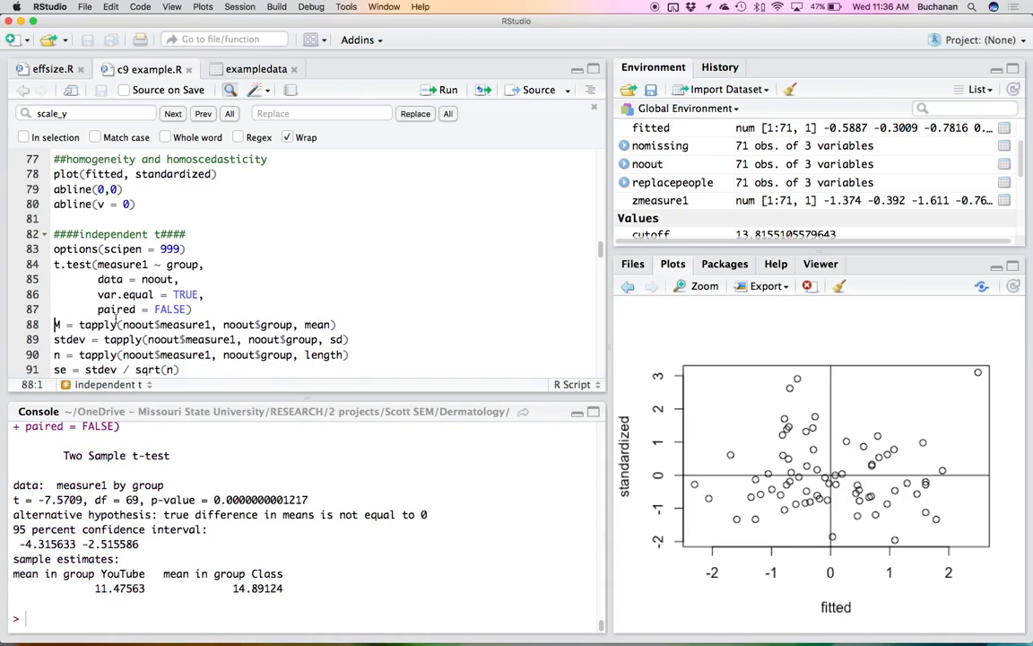
pyautogui.press('Return')
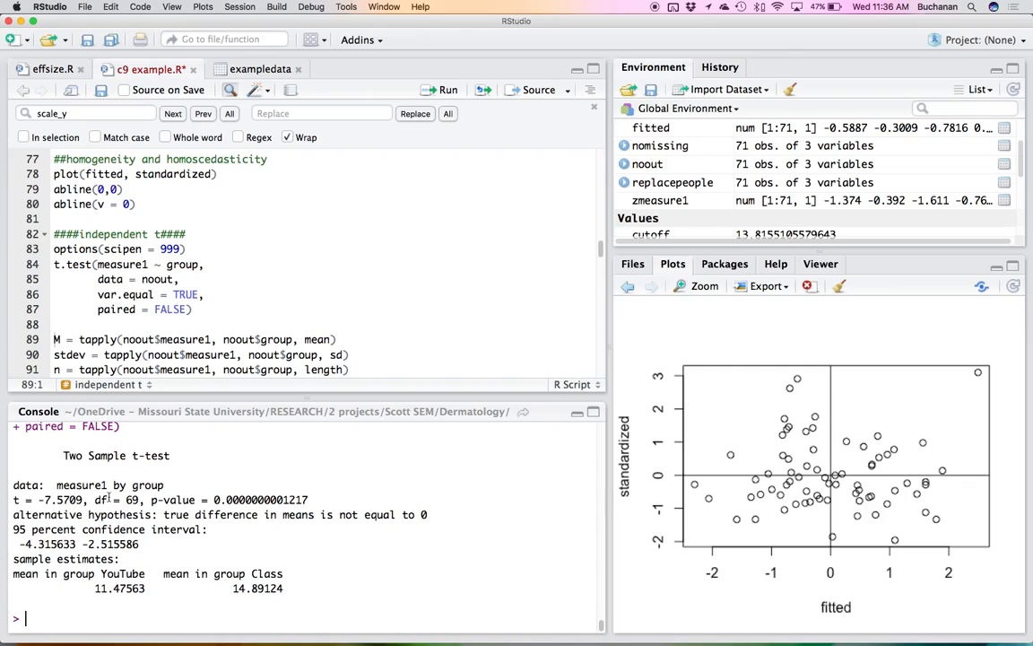
# Step: Examine the t value, p-value, confidence interval and group means in the measure1 t-test output
pyautogui.doubleClick(44, 500)
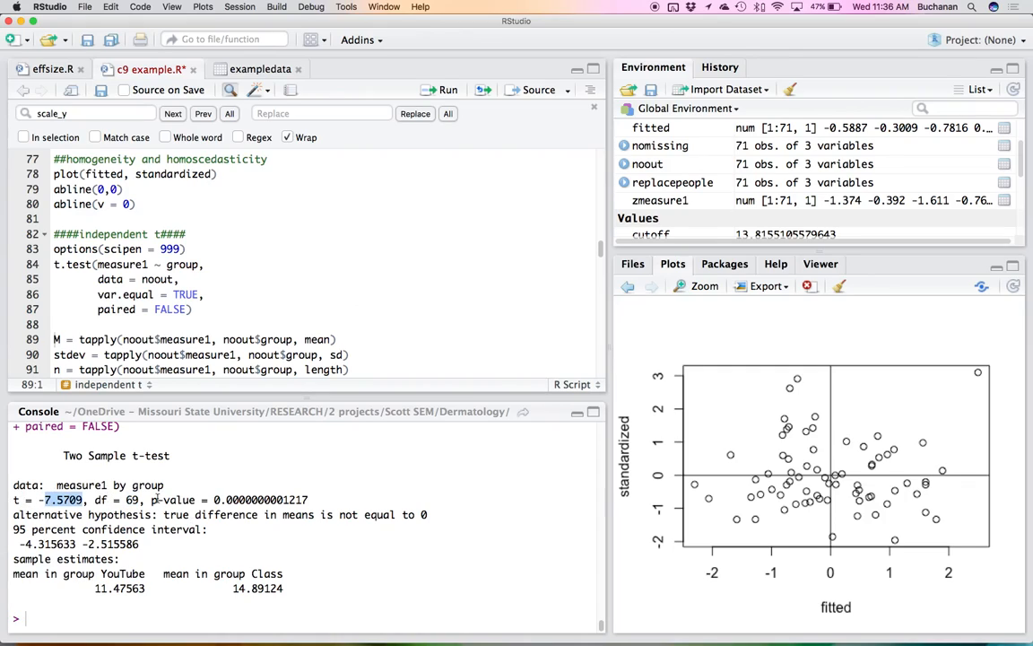
pyautogui.click(240, 502)
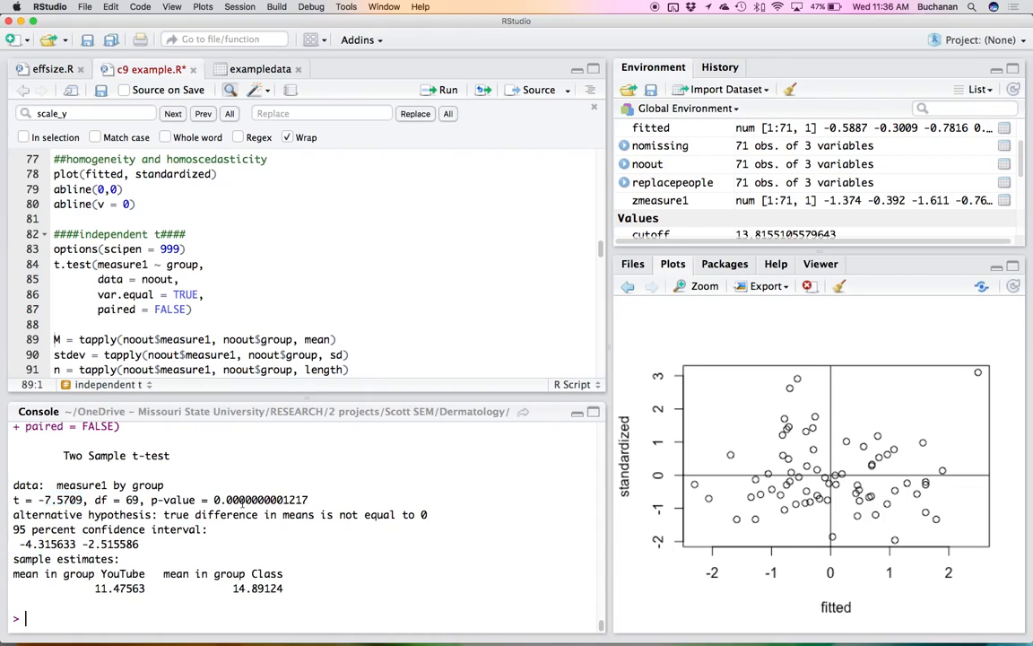
pyautogui.moveTo(215, 499); pyautogui.dragTo(388, 499)
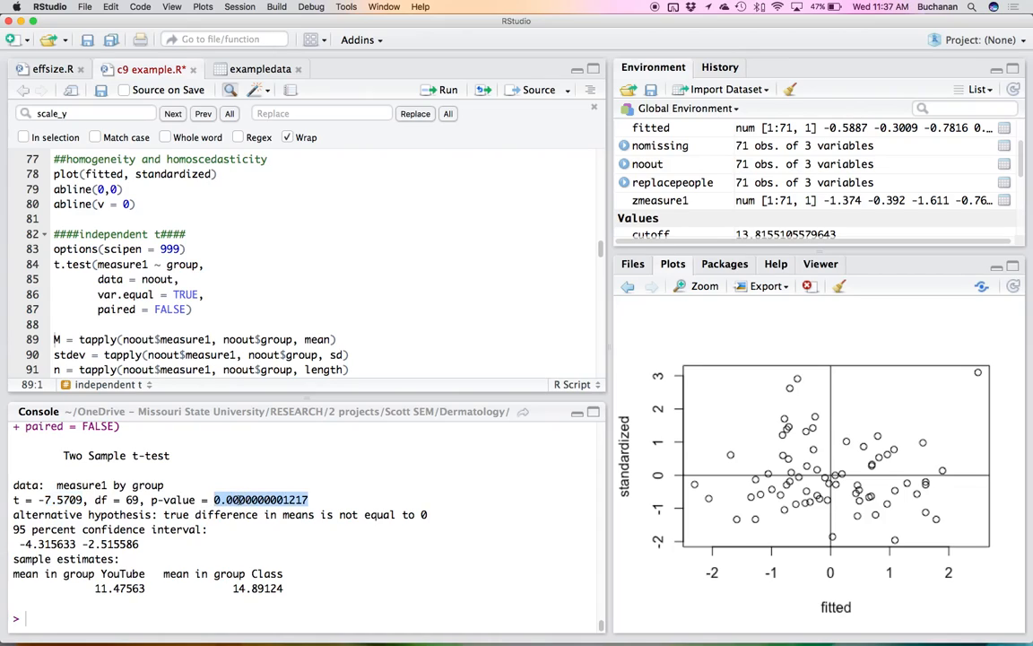
pyautogui.moveTo(12, 530); pyautogui.dragTo(202, 542)
pyautogui.click(125, 588)
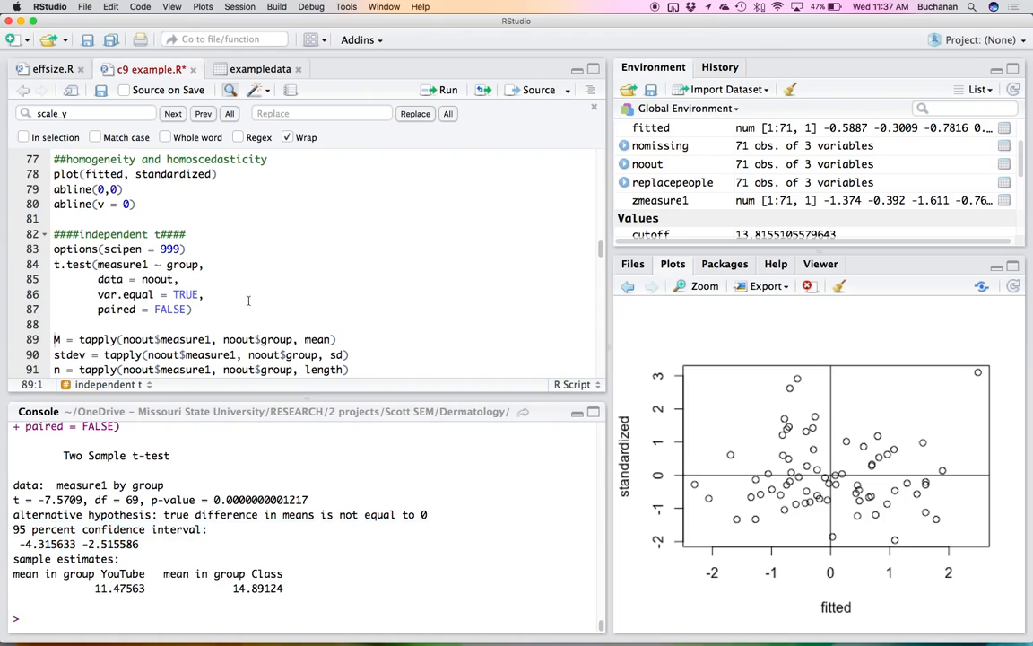
# Step: Save the c9 example.R script
pyautogui.scroll(-1, 316, 317)
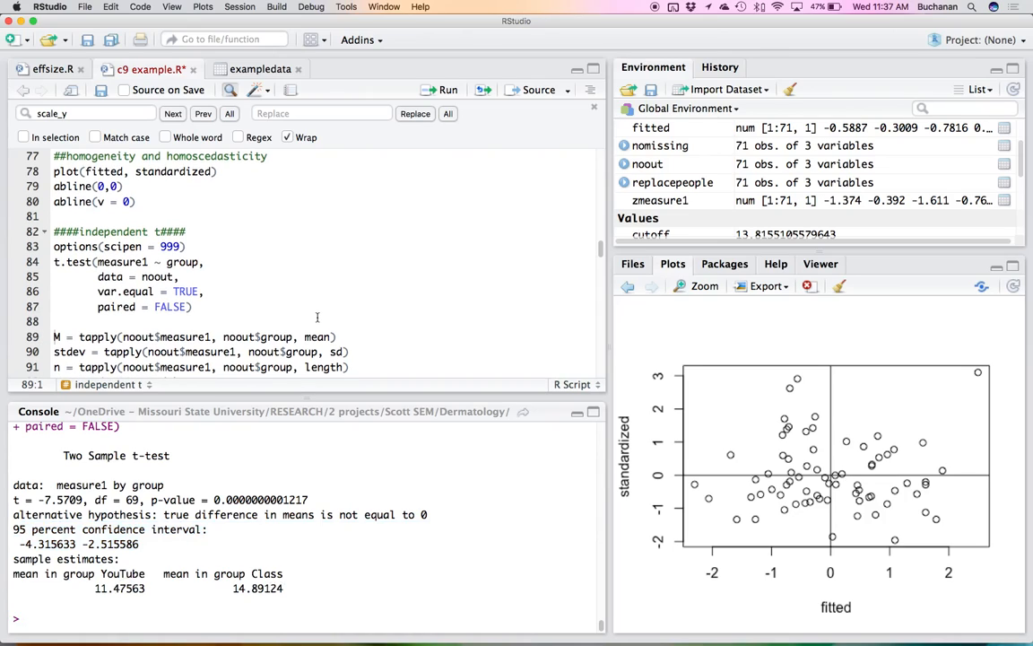
pyautogui.scroll(-1, 314, 318)
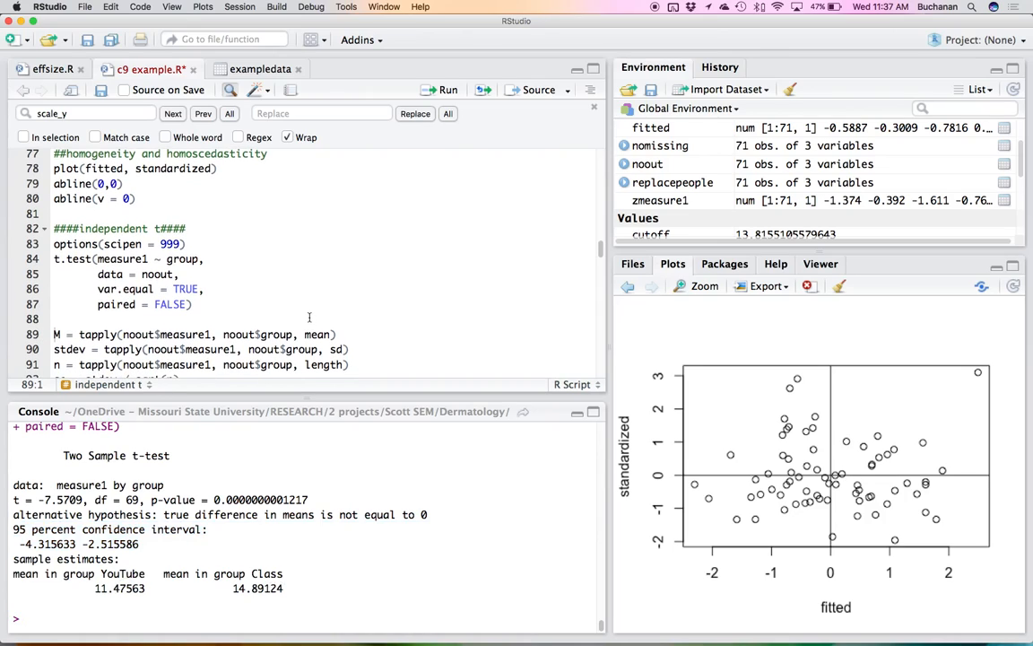
pyautogui.scroll(-3, 309, 318)
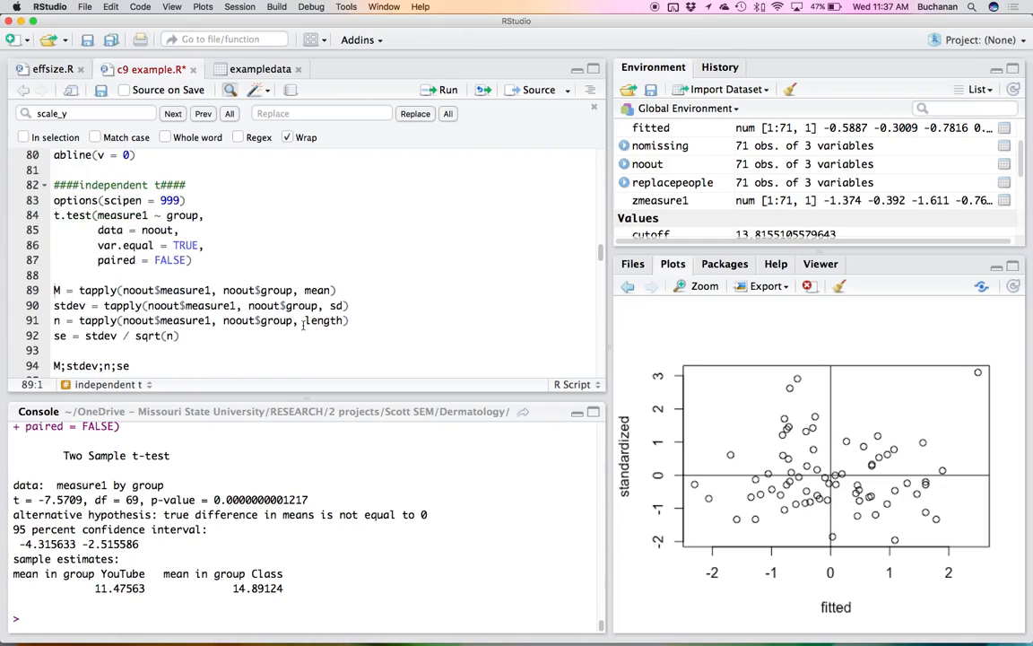
pyautogui.press('super+s')
pyautogui.press('Up')
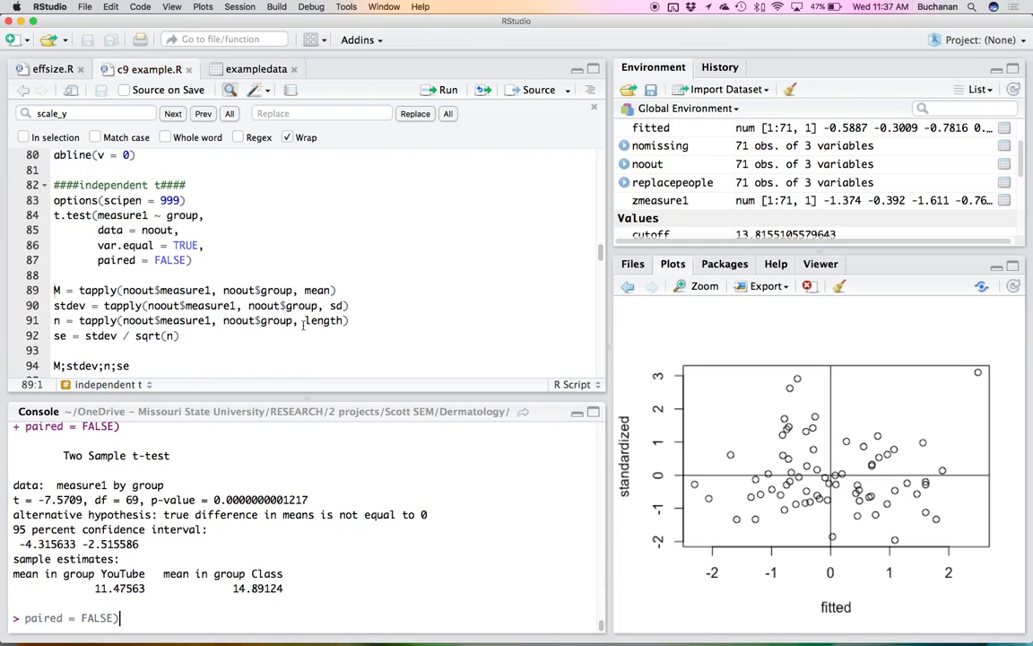
pyautogui.press('Down')
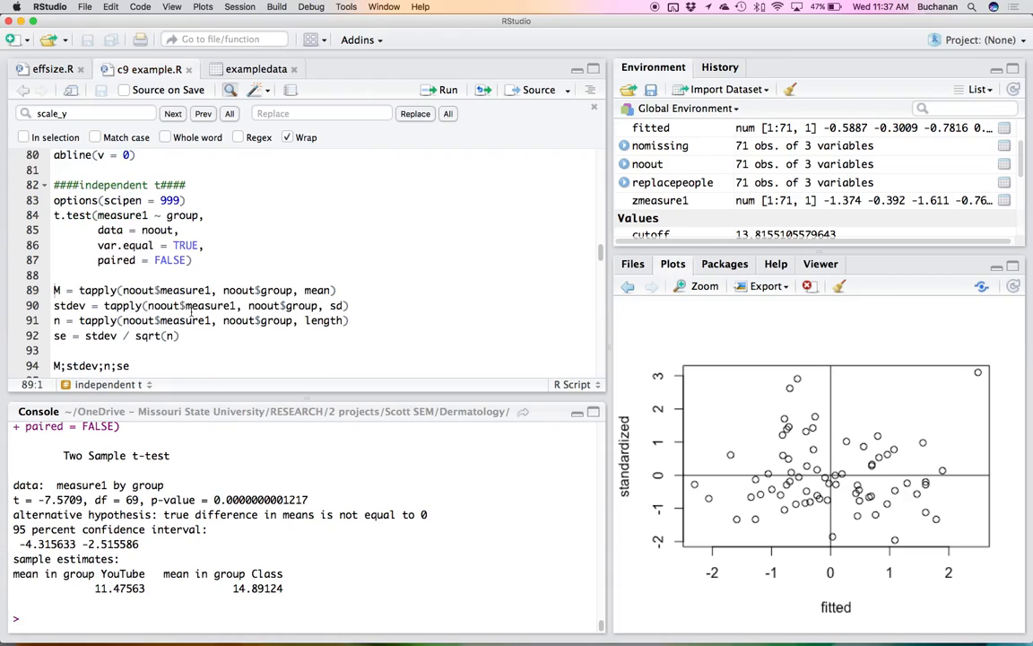
# Step: Run the measure1 lines computing M, stdev, n and se by group, and print them with M;stdev;n;se
pyautogui.click(132, 280)
pyautogui.press('Down')
pyautogui.press('super+Return')
pyautogui.press('super+Return')
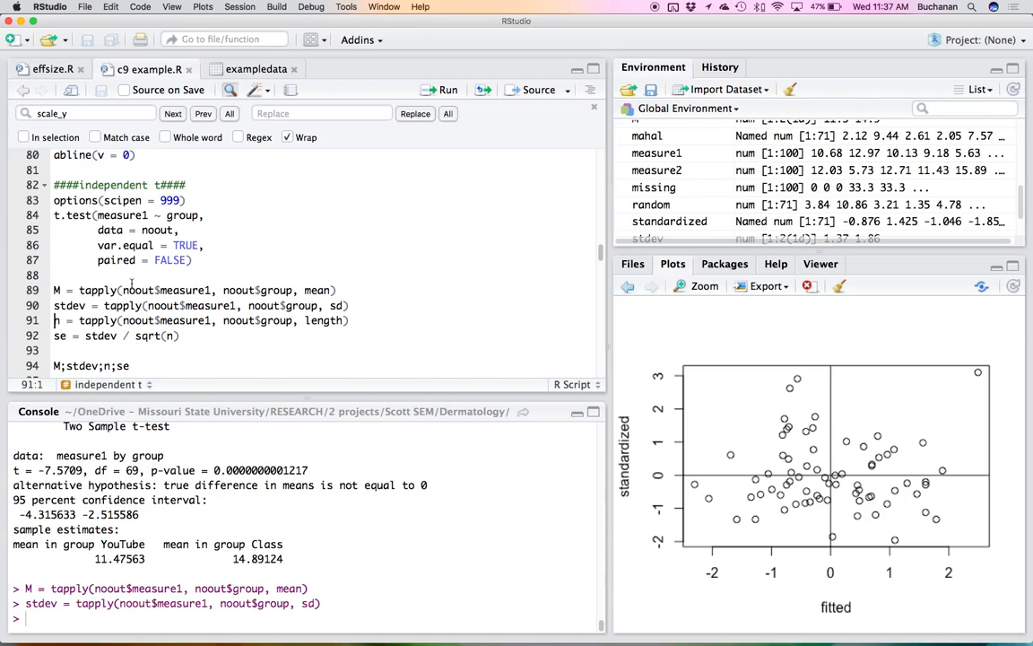
pyautogui.press('super+Return')
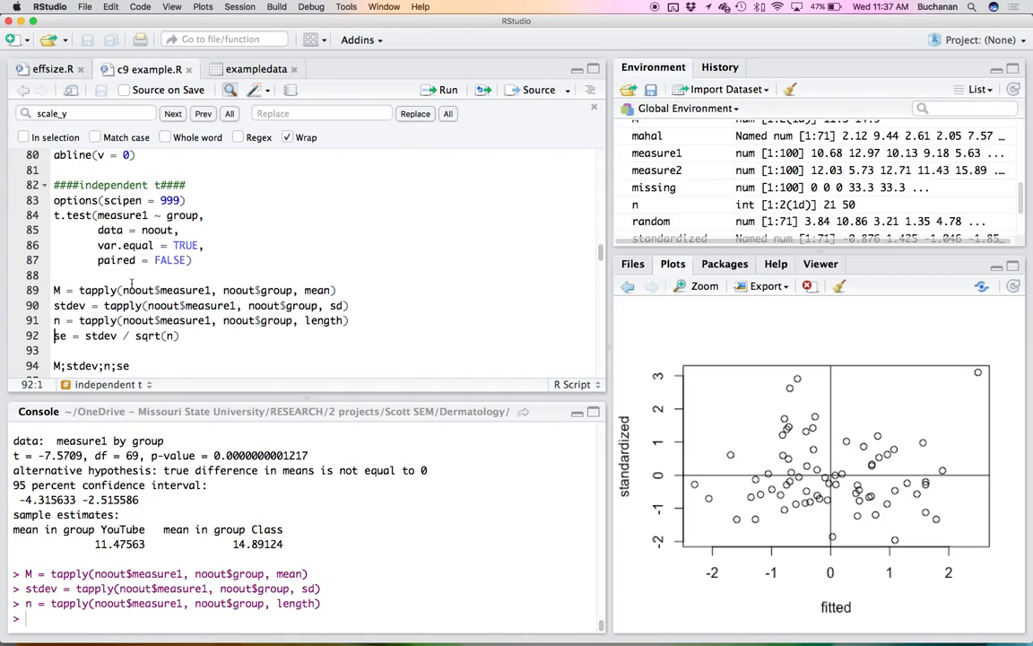
pyautogui.press('super+Return')
pyautogui.press('super+Return')
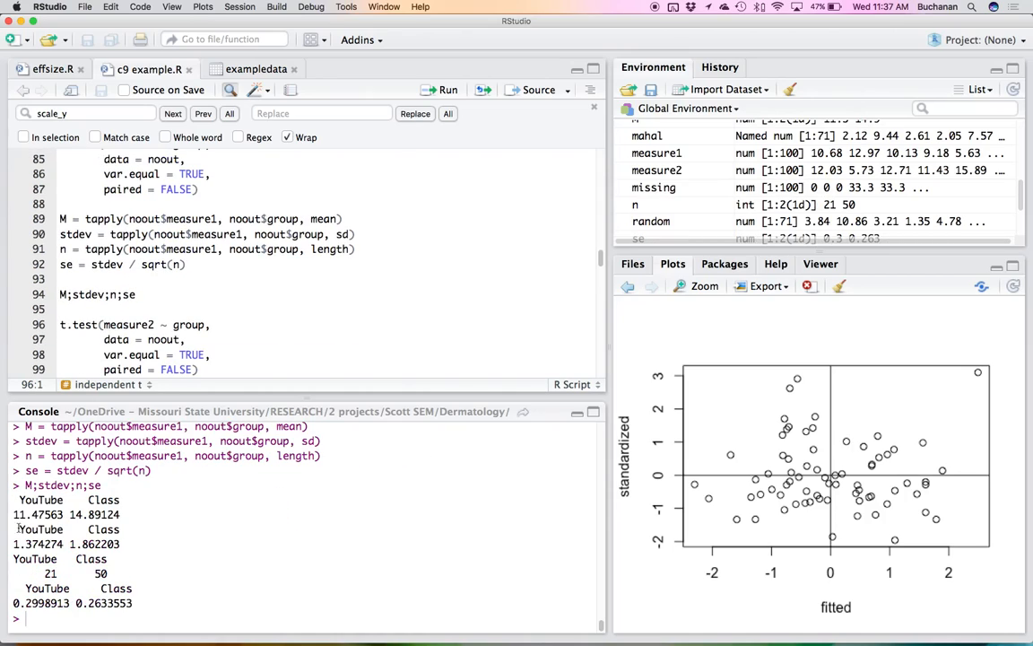
# Step: Compare the t-test group means with the printed measure1 statistics and examine the standard deviations and group sizes
pyautogui.scroll(5, 197, 489)
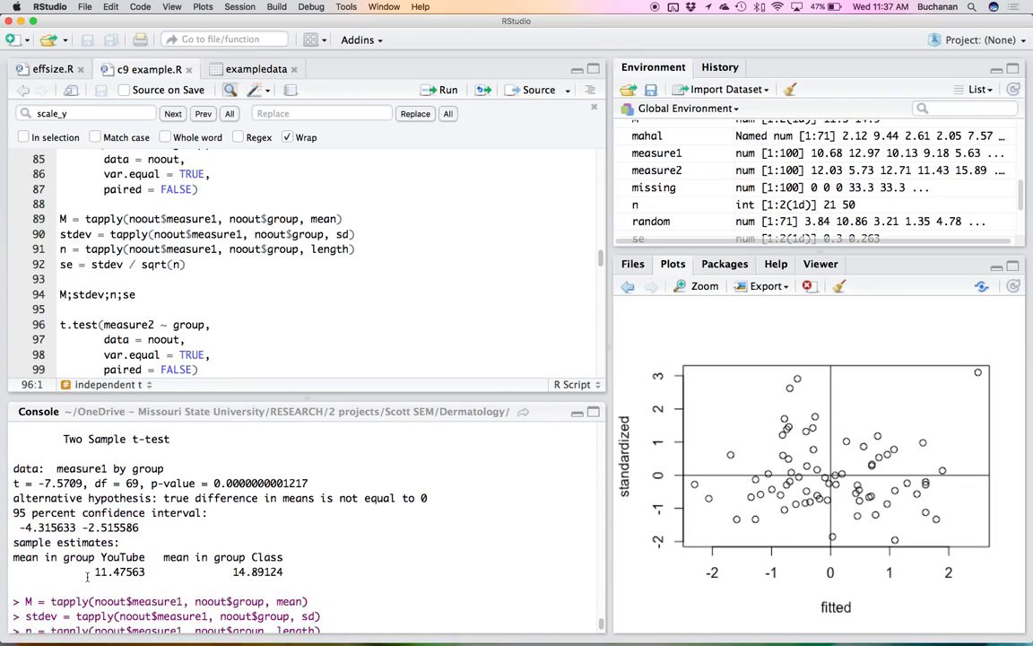
pyautogui.moveTo(90, 571); pyautogui.dragTo(283, 572)
pyautogui.scroll(-5, 226, 560)
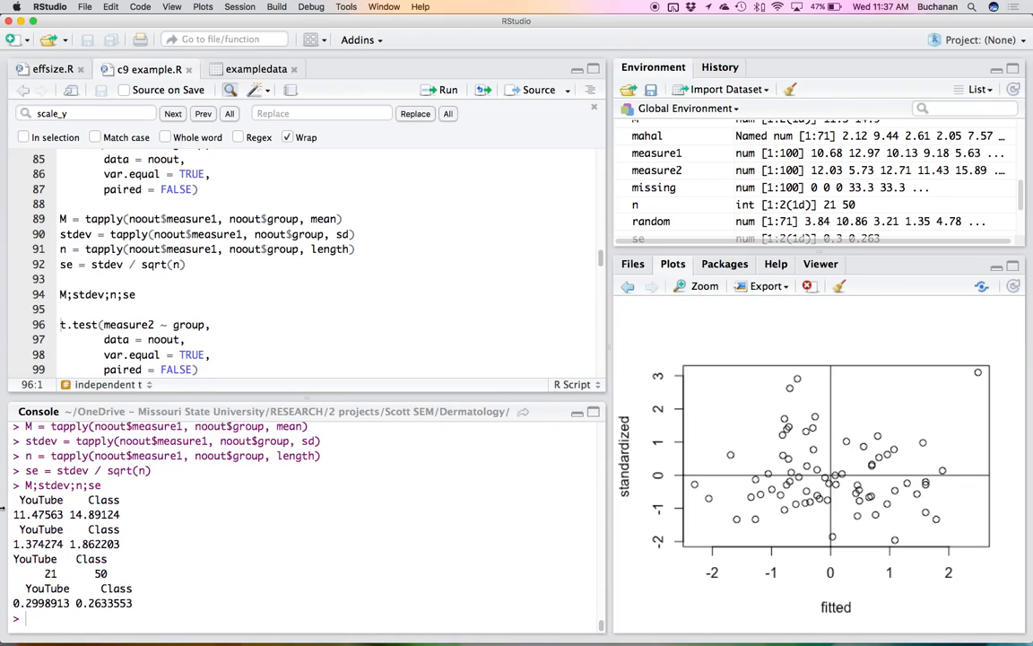
pyautogui.moveTo(19, 543); pyautogui.dragTo(119, 543)
pyautogui.moveTo(40, 573); pyautogui.dragTo(131, 573)
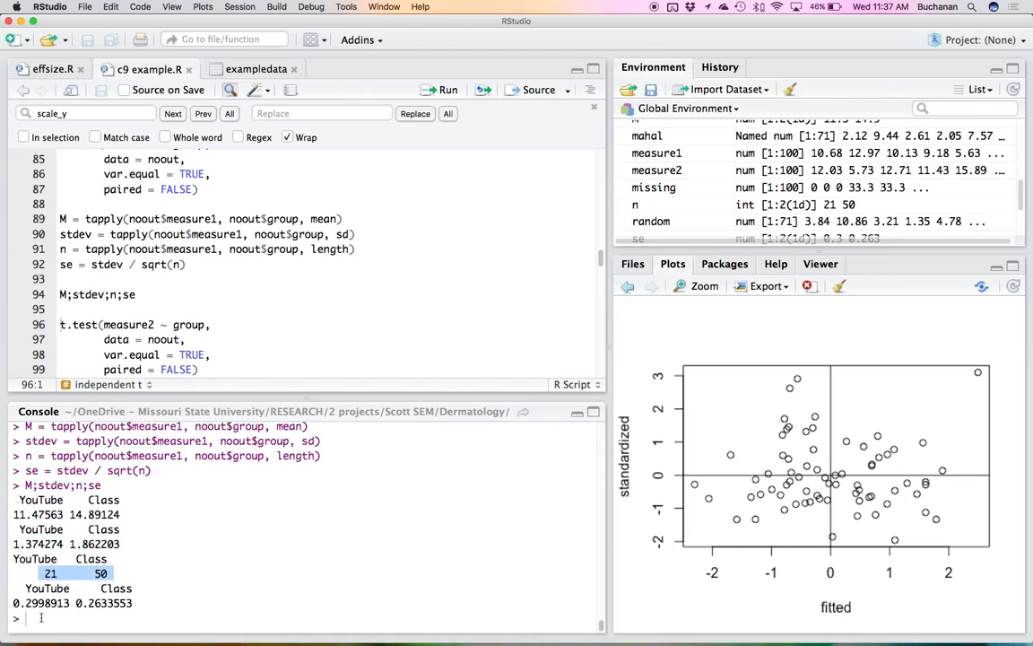
pyautogui.moveTo(13, 602); pyautogui.dragTo(118, 571)
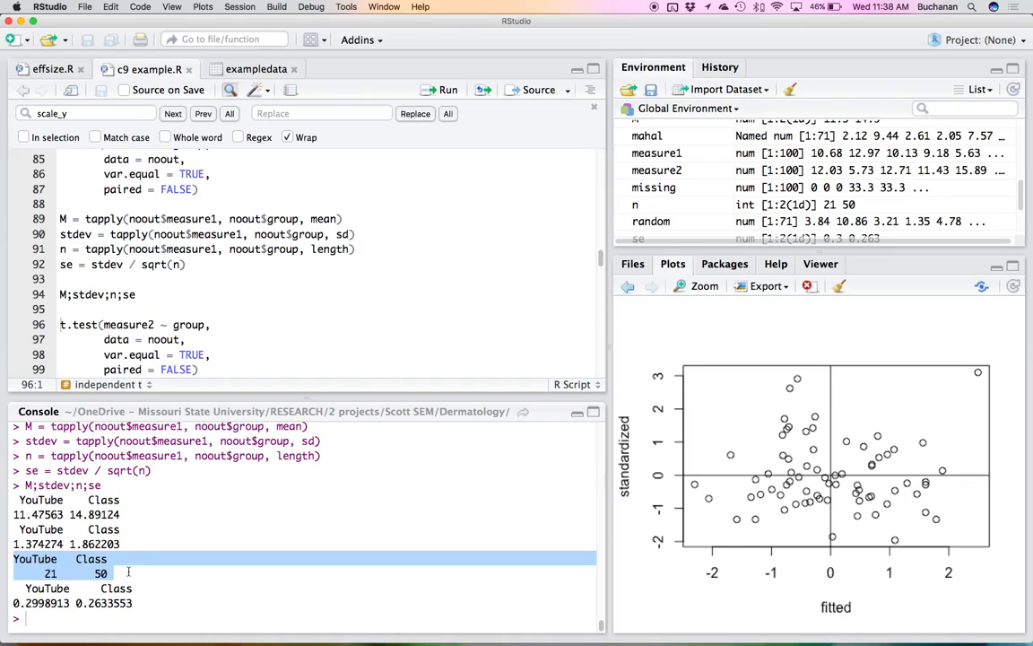
# Step: Run the t.test of measure2 ~ group on noout with equal variances and highlight the t statistic line in its output
pyautogui.click(100, 323)
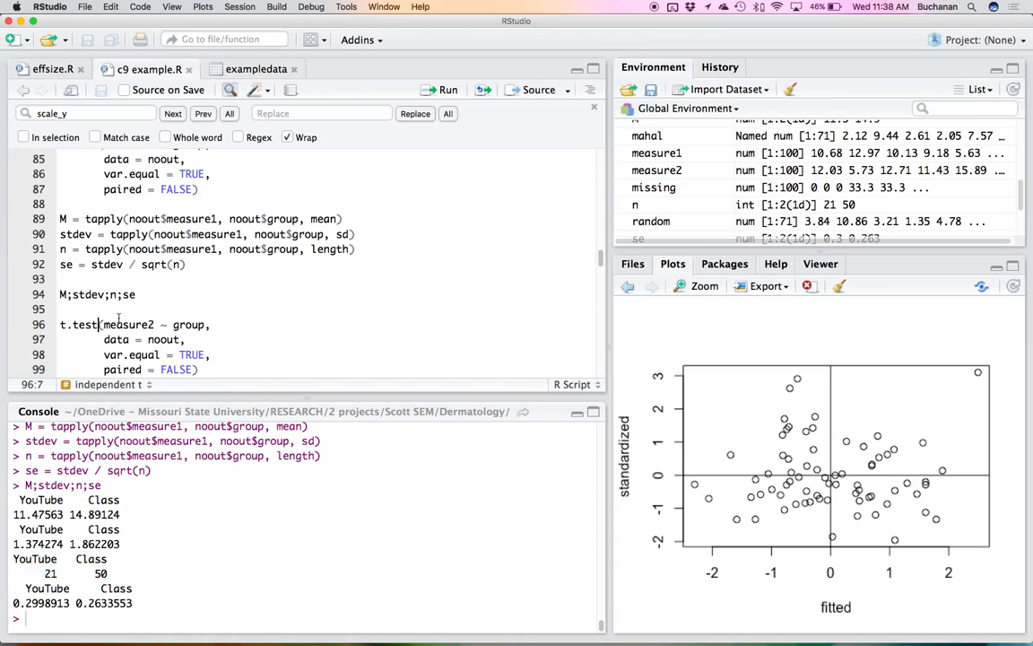
pyautogui.scroll(1, 143, 324)
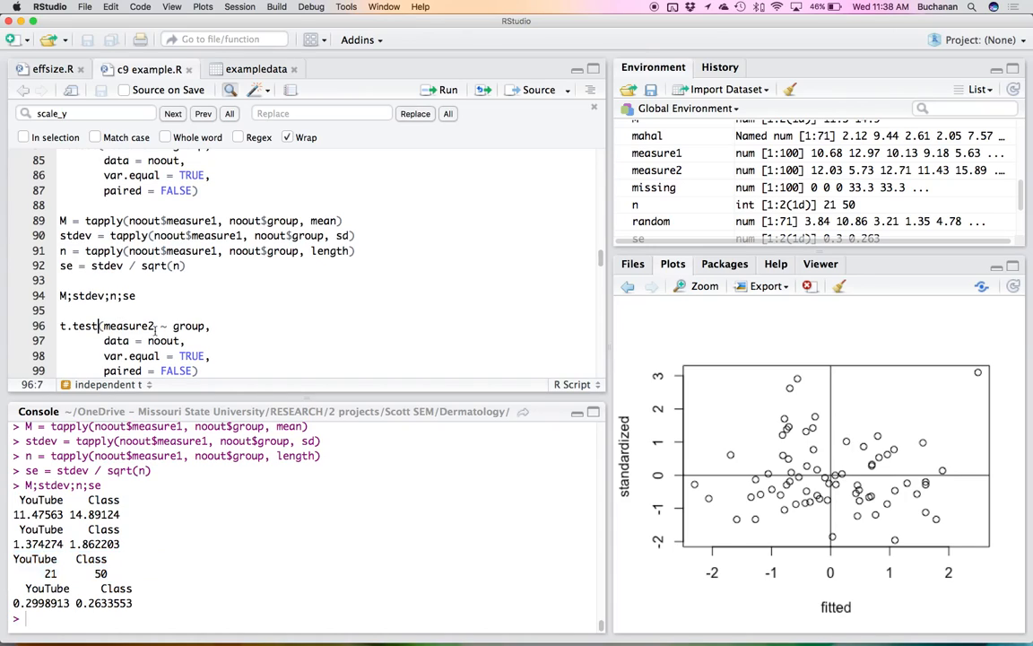
pyautogui.scroll(-1, 158, 328)
pyautogui.scroll(-1, 221, 331)
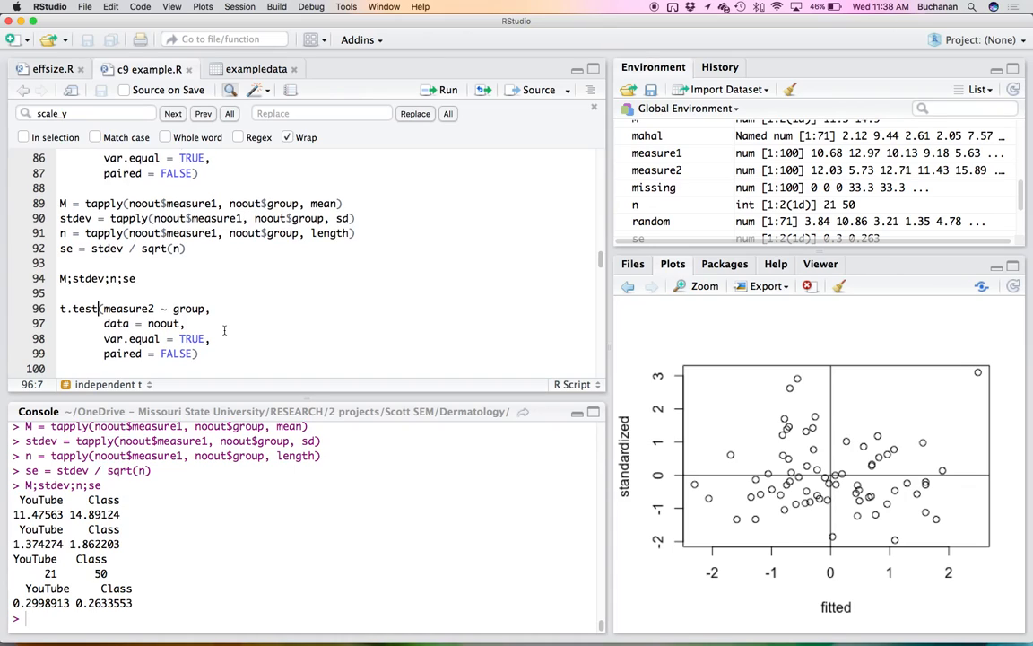
pyautogui.scroll(-3, 224, 330)
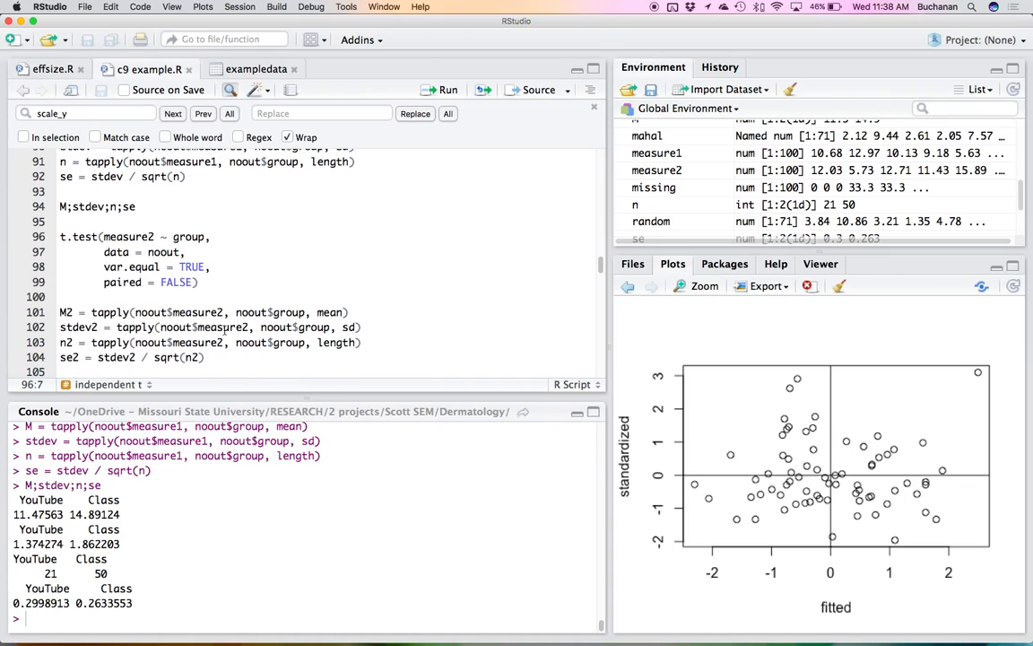
pyautogui.press('super+Return')
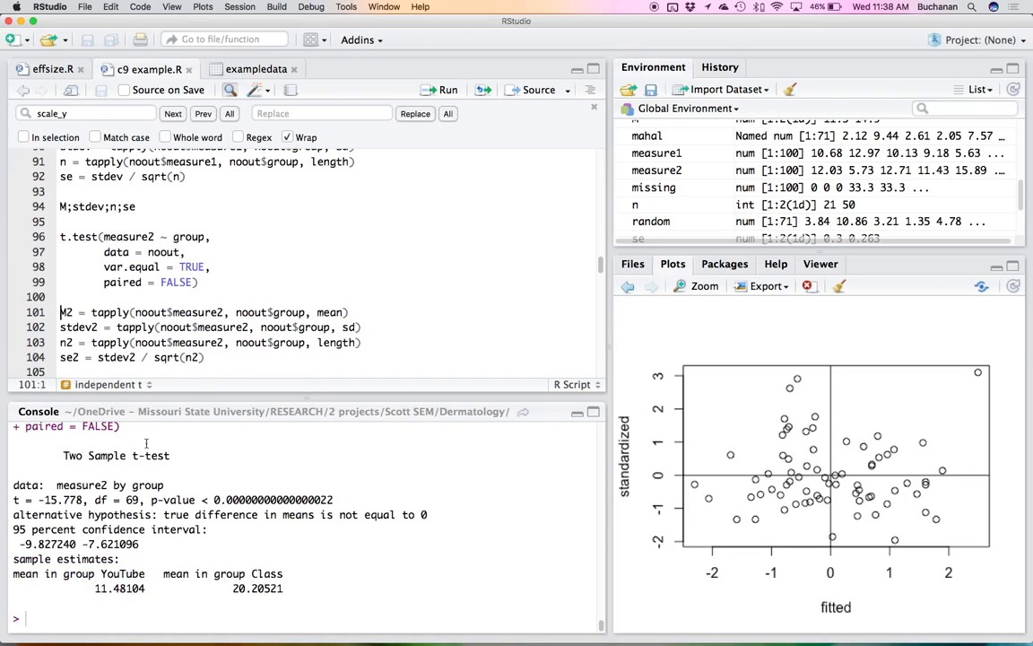
pyautogui.tripleClick(52, 499)
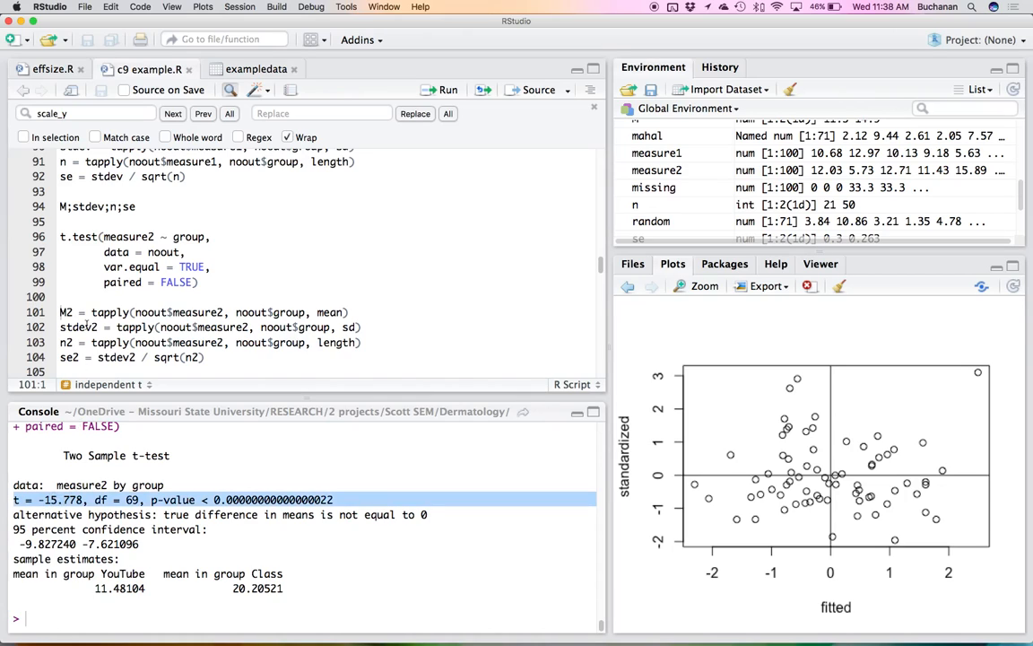
# Step: Run the measure2 lines computing M2, stdev2, n2 and se2 by group, and print them with M2;stdev2;n2;se2
pyautogui.click(94, 312)
pyautogui.press('super+Return')
pyautogui.press('super+Return')
pyautogui.press('super+Return')
pyautogui.press('super+Return')
pyautogui.press('super+Return')
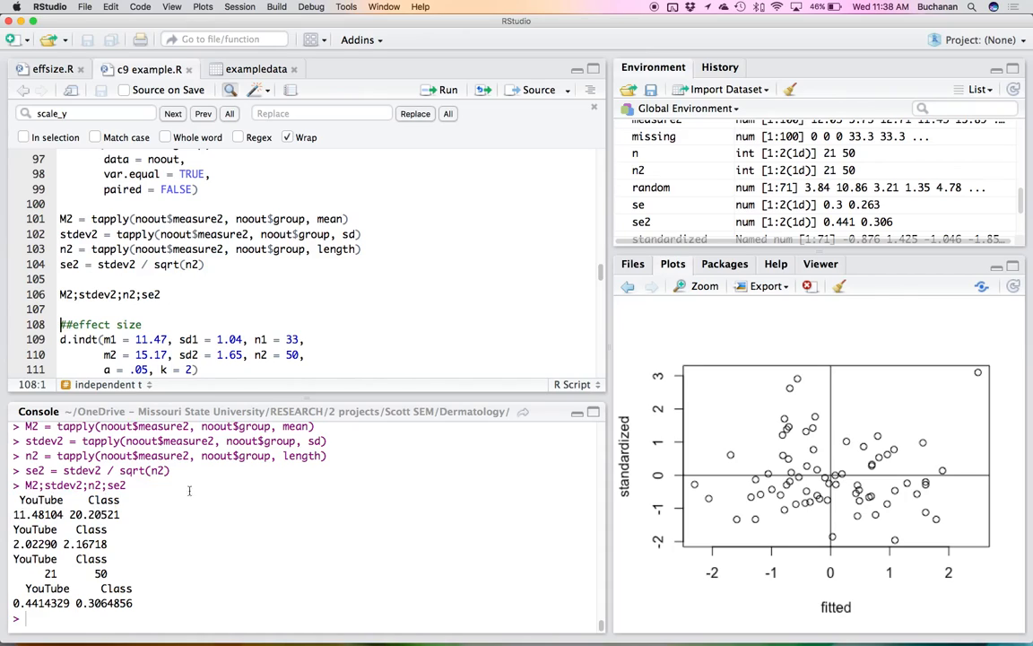
# Step: Run the whole effsize.R script to load its effect size functions
pyautogui.scroll(-3, 322, 302)
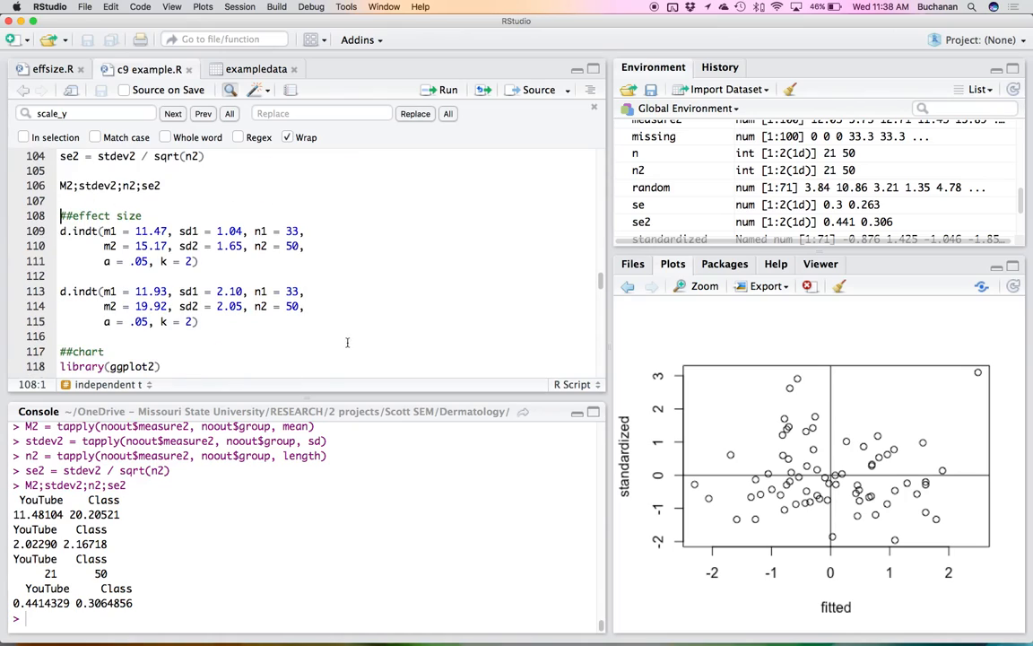
pyautogui.click(53, 74)
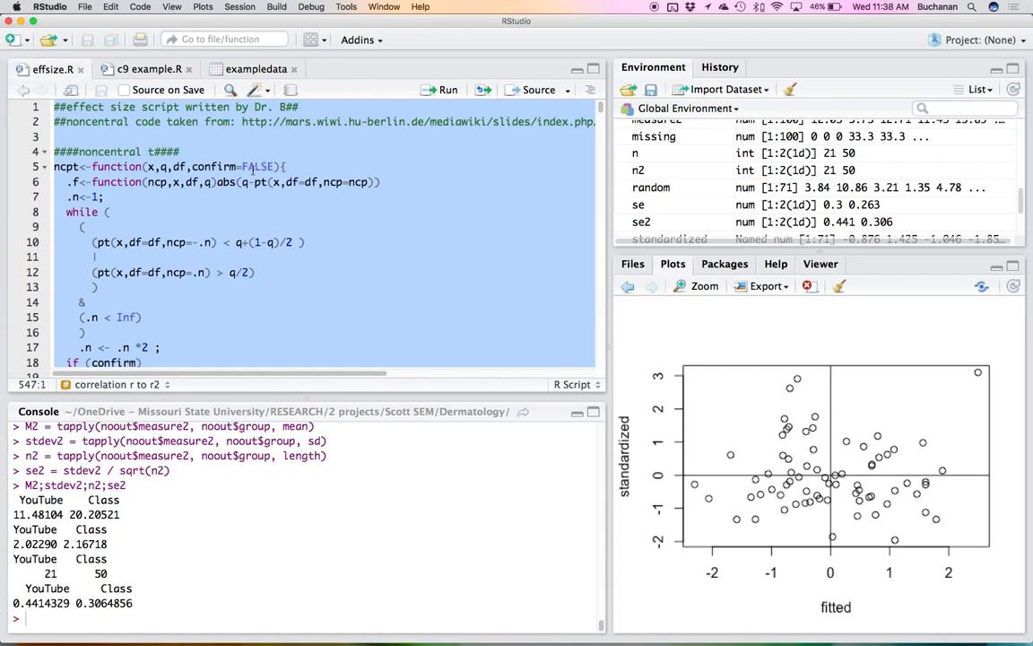
pyautogui.press('super+Return')
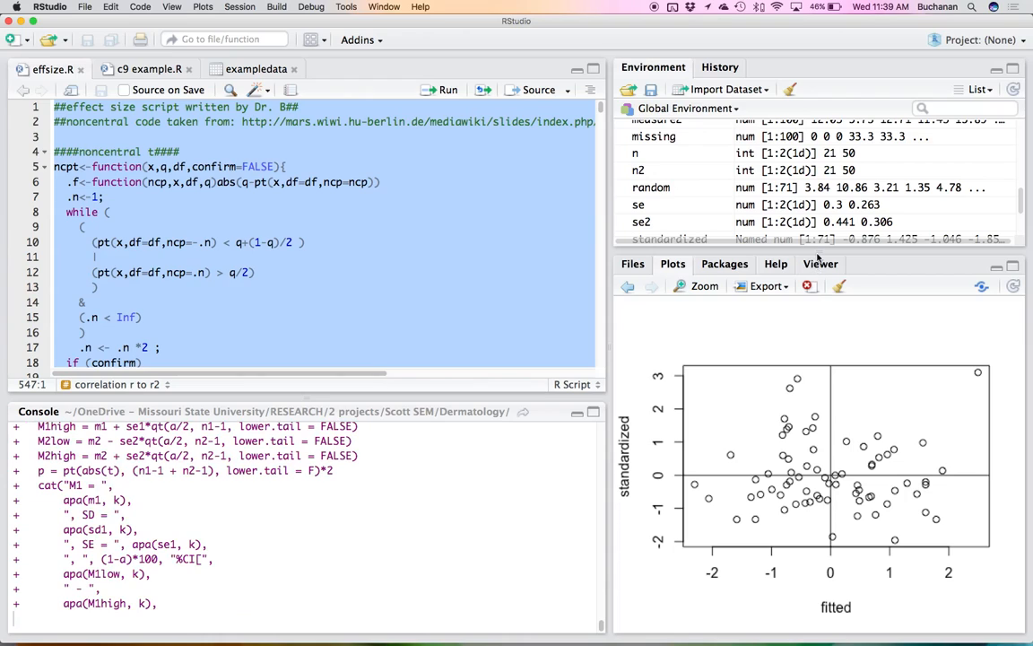
# Step: Enlarge the environment list and look through the loaded effect size functions
pyautogui.moveTo(818, 256); pyautogui.dragTo(818, 324)
pyautogui.click(811, 261)
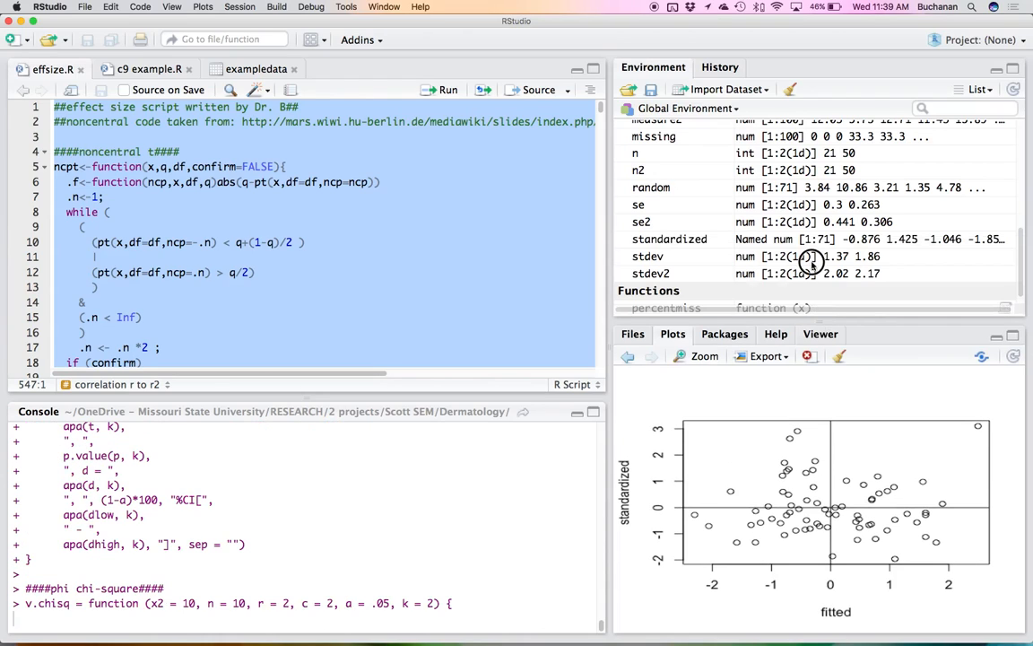
pyautogui.scroll(-1, 850, 263)
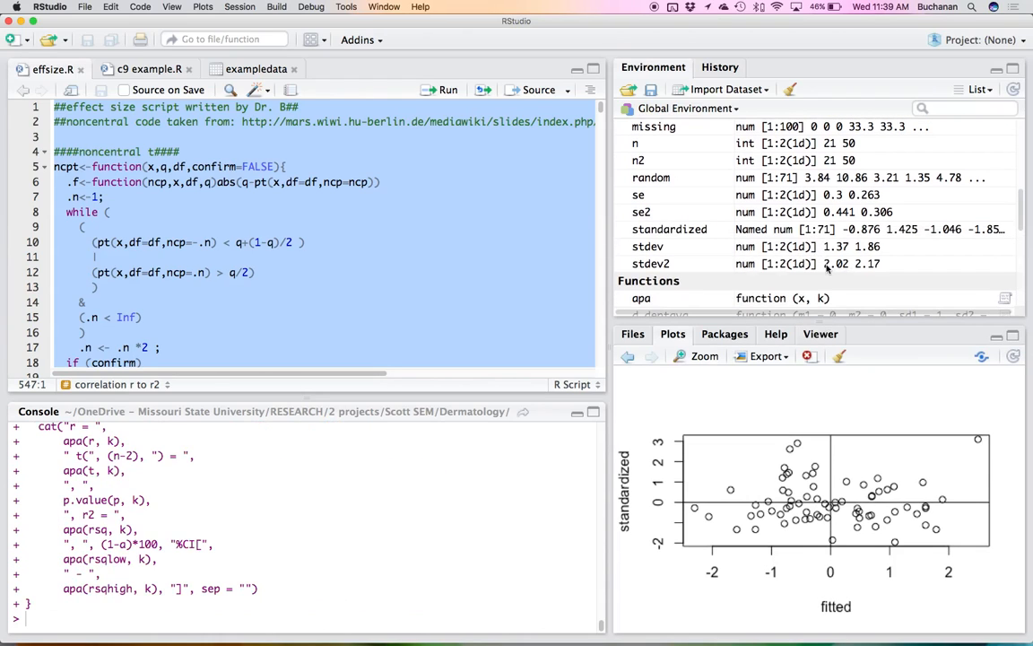
pyautogui.scroll(-6, 803, 232)
pyautogui.scroll(1, 801, 233)
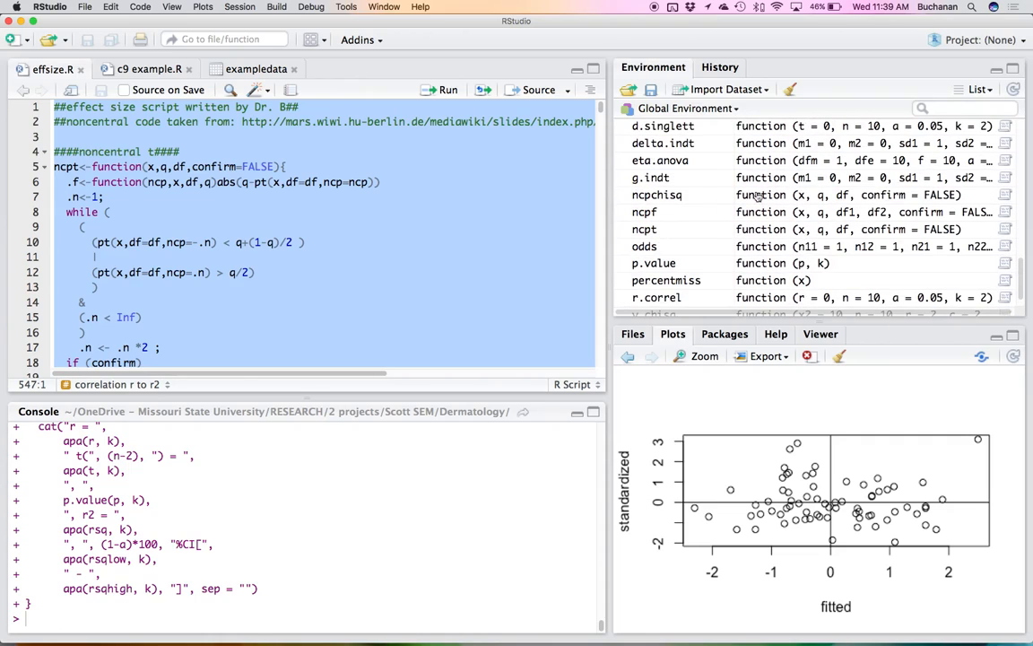
pyautogui.scroll(-1, 733, 259)
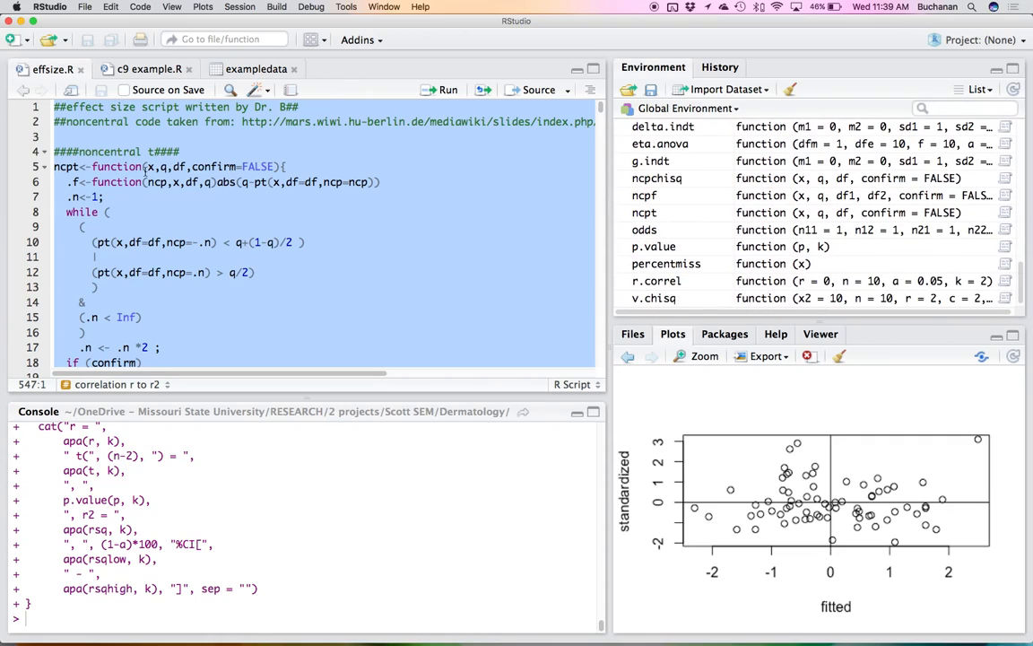
# Step: Return to the c9 example.R script and examine the name and arguments of the first d.indt call
pyautogui.click(126, 71)
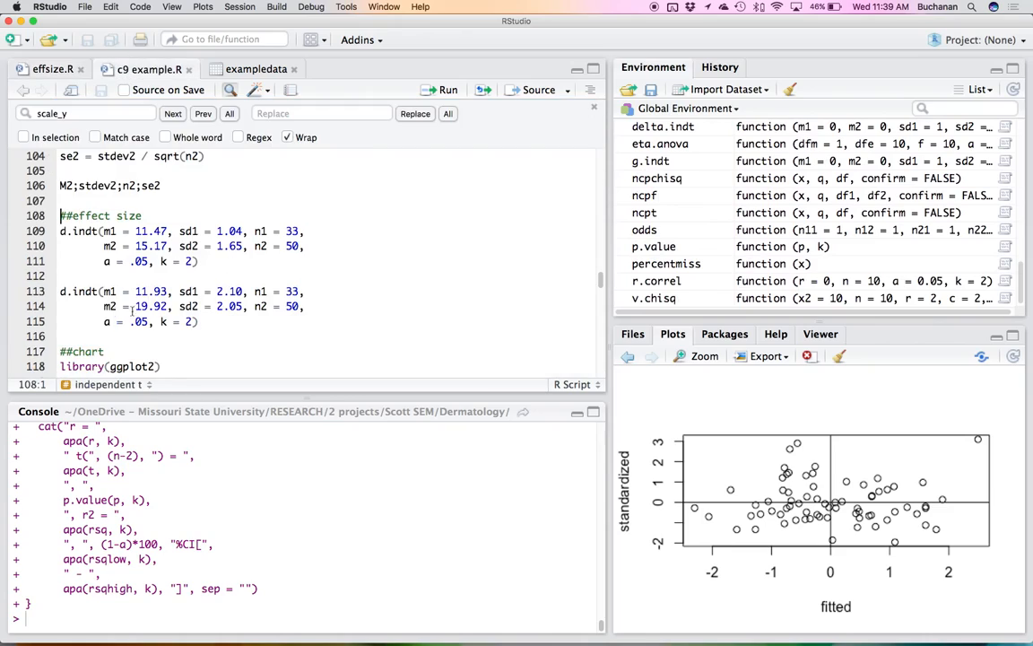
pyautogui.click(76, 233)
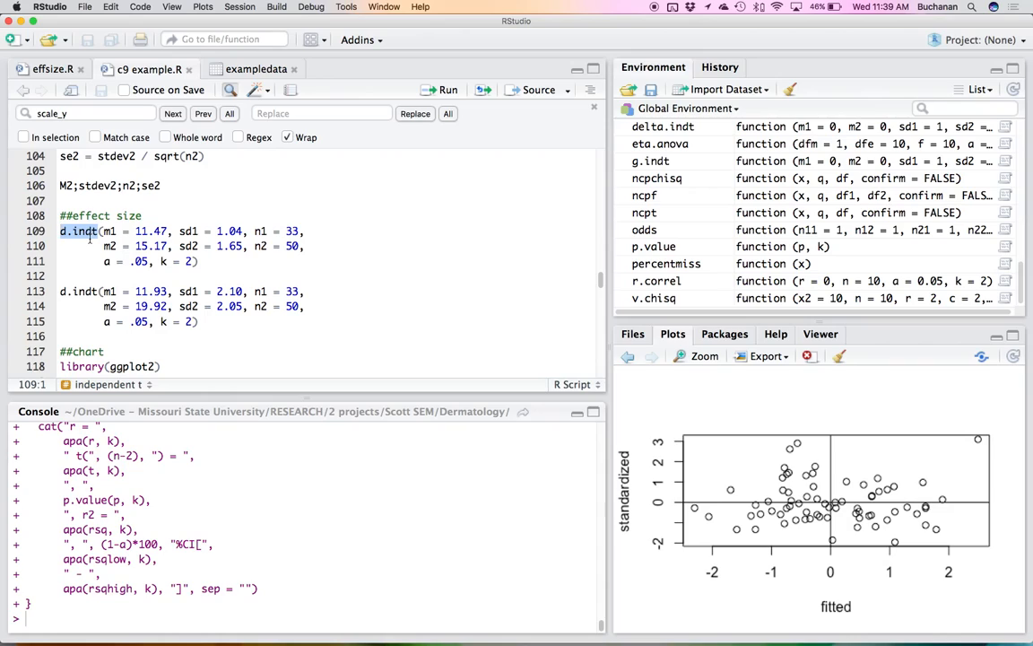
pyautogui.moveTo(135, 233); pyautogui.dragTo(204, 266)
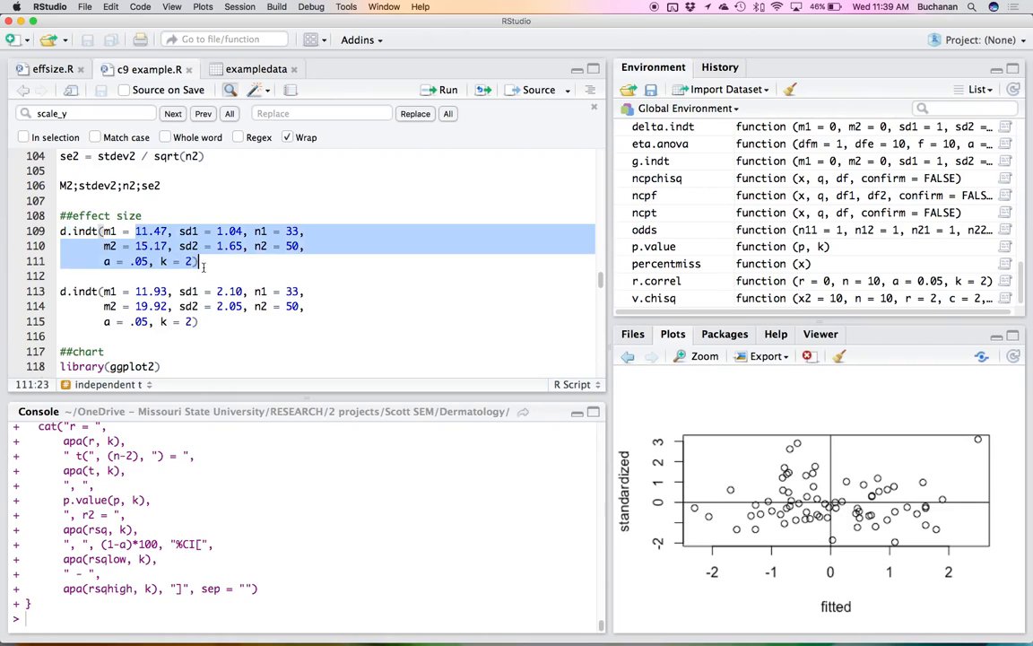
pyautogui.click(204, 268)
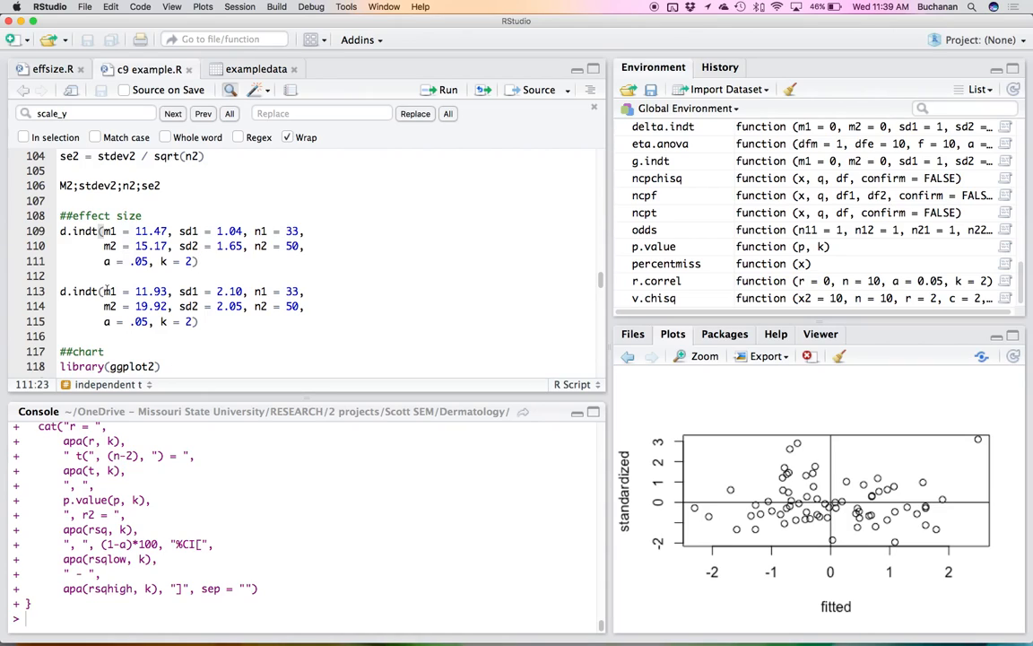
# Step: Print the measure1 group statistics again with M;stdev;n;se
pyautogui.scroll(5, 102, 212)
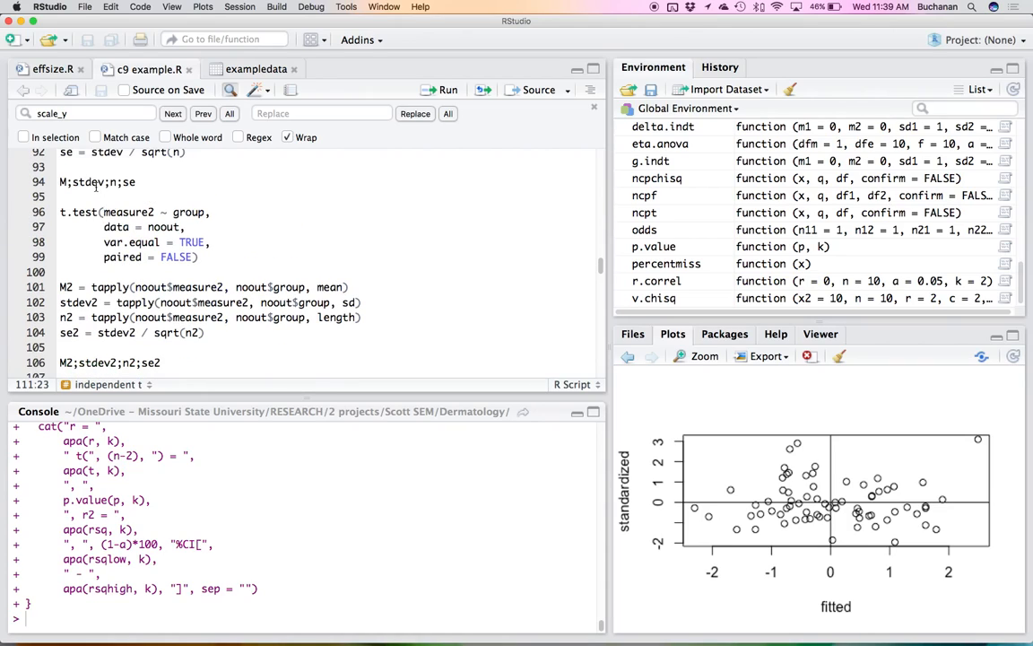
pyautogui.click(90, 182)
pyautogui.press('Return')
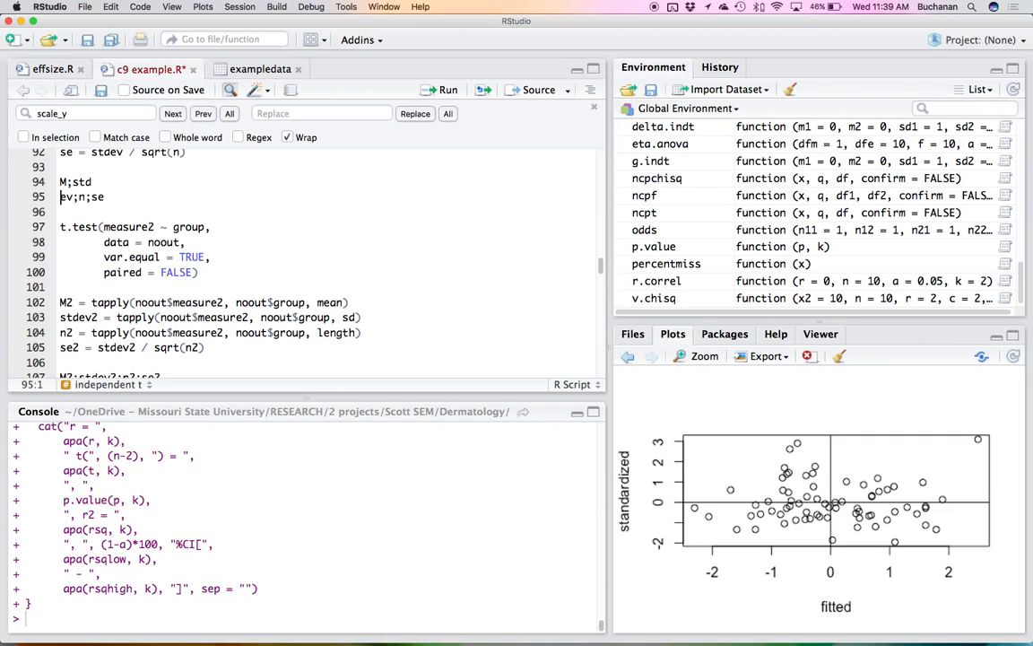
pyautogui.press('BackSpace')
pyautogui.hotkey('ctrl', 'Return')
# Step: Set sd1 to 1.37 and n1 to 21 in the first d.indt call under the effect size comment
pyautogui.scroll(-3, 123, 213)
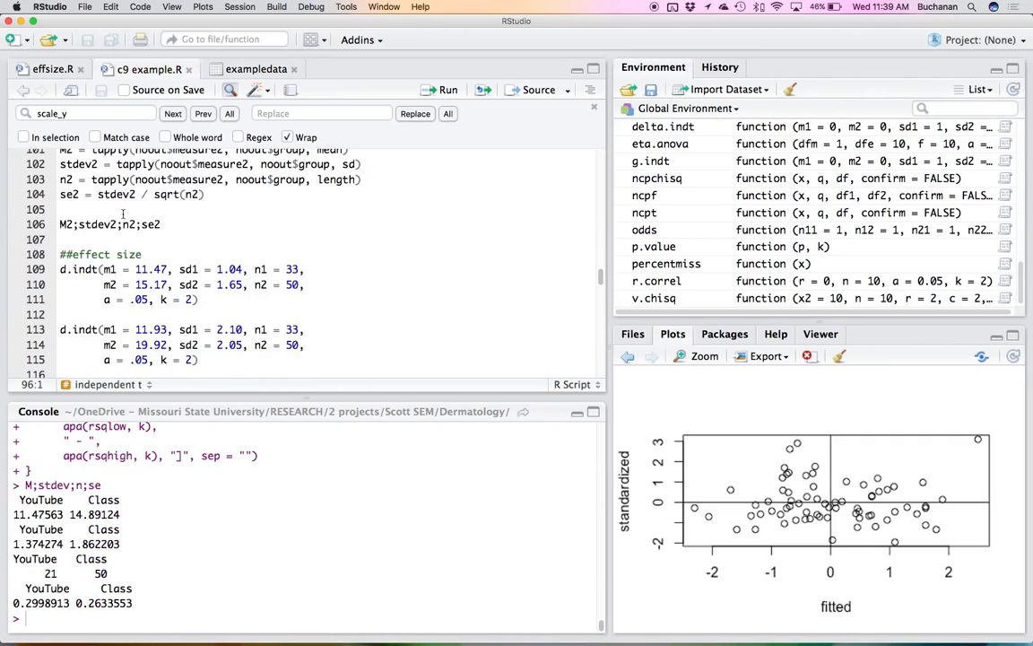
pyautogui.scroll(-4, 123, 214)
pyautogui.scroll(2, 121, 206)
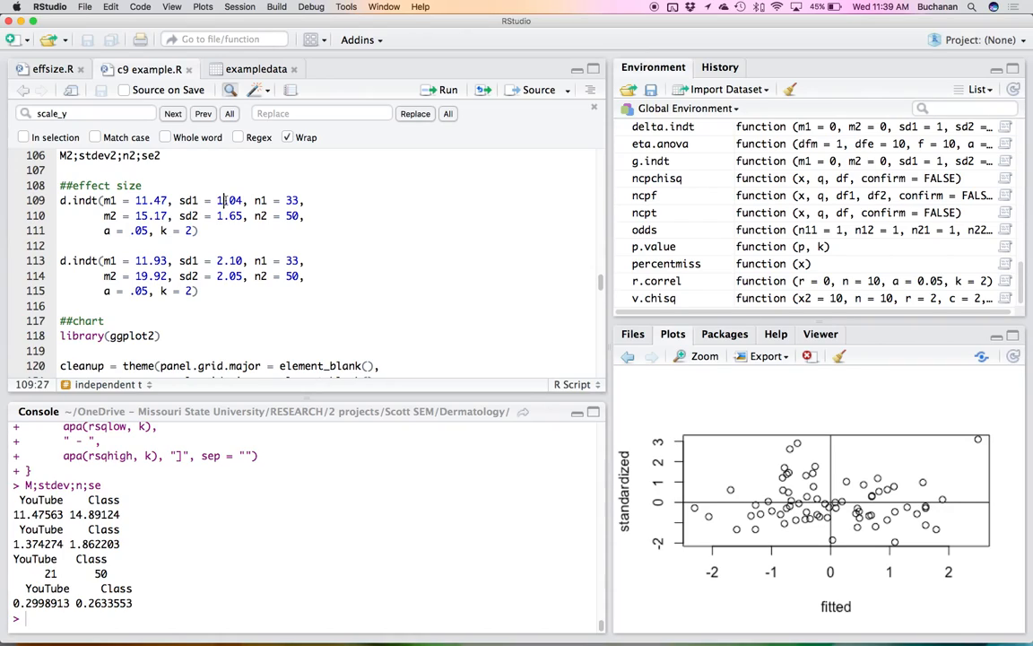
pyautogui.doubleClick(229, 200)
pyautogui.press('BackSpace')
pyautogui.write('37')
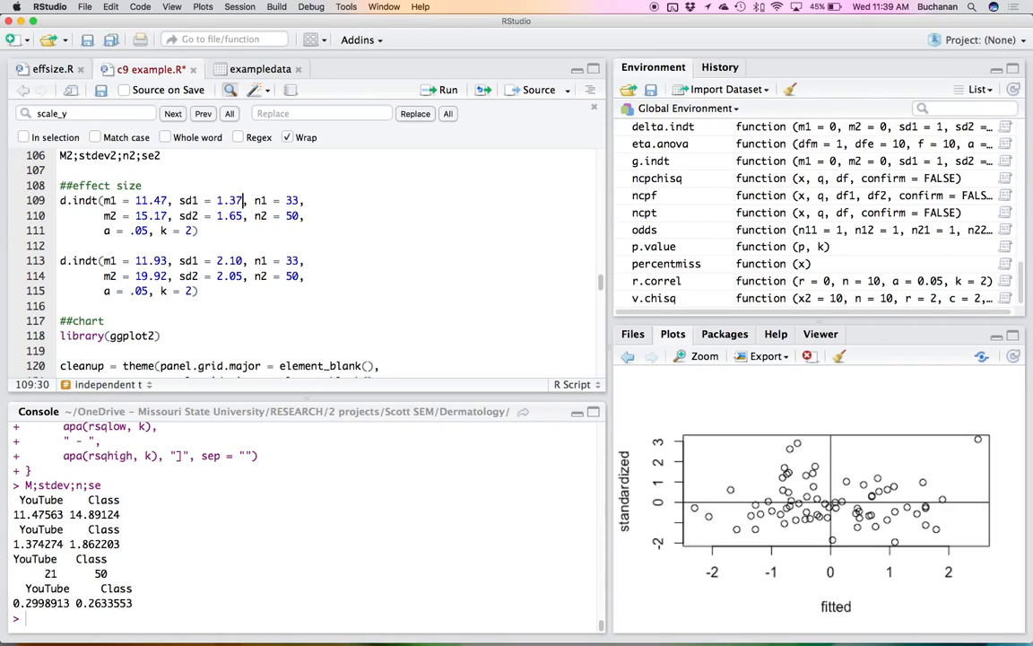
pyautogui.doubleClick(294, 200)
pyautogui.write('21')
# Step: Set m2 to 14.89 and sd2 to 1.86 in the first d.indt call and save the script
pyautogui.moveTo(168, 215); pyautogui.dragTo(135, 215)
pyautogui.write('14.89')
pyautogui.doubleClick(230, 216)
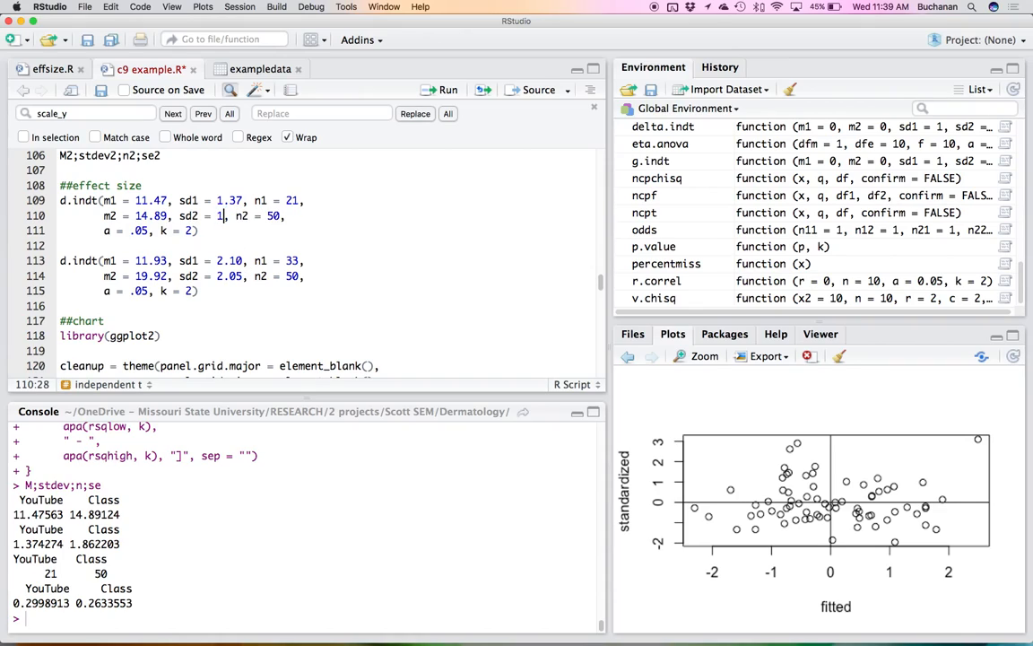
pyautogui.write('1.86')
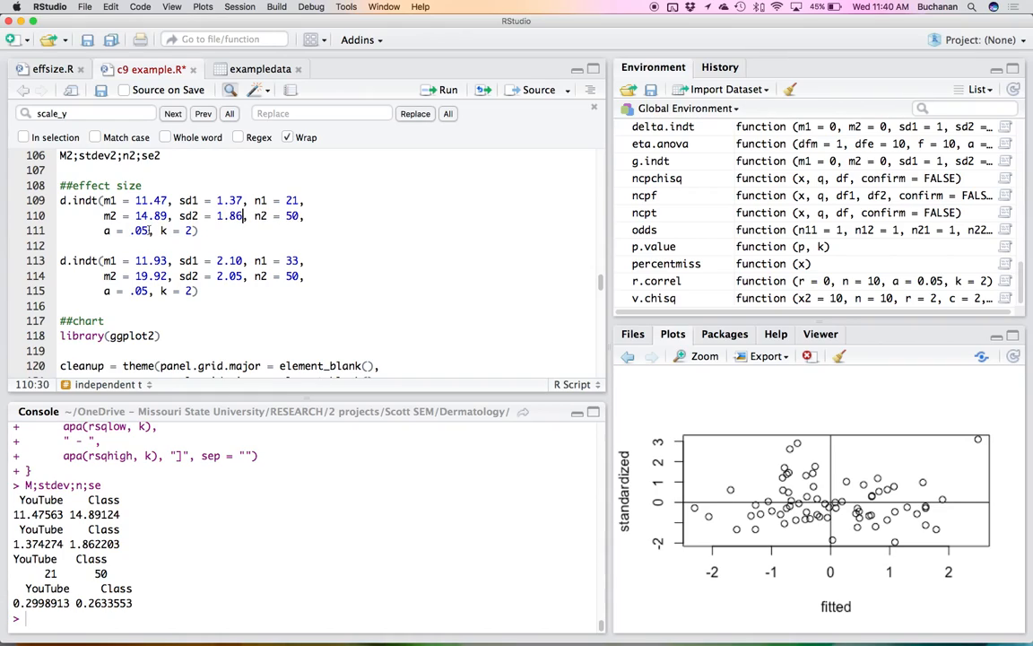
pyautogui.moveTo(110, 230); pyautogui.dragTo(140, 230)
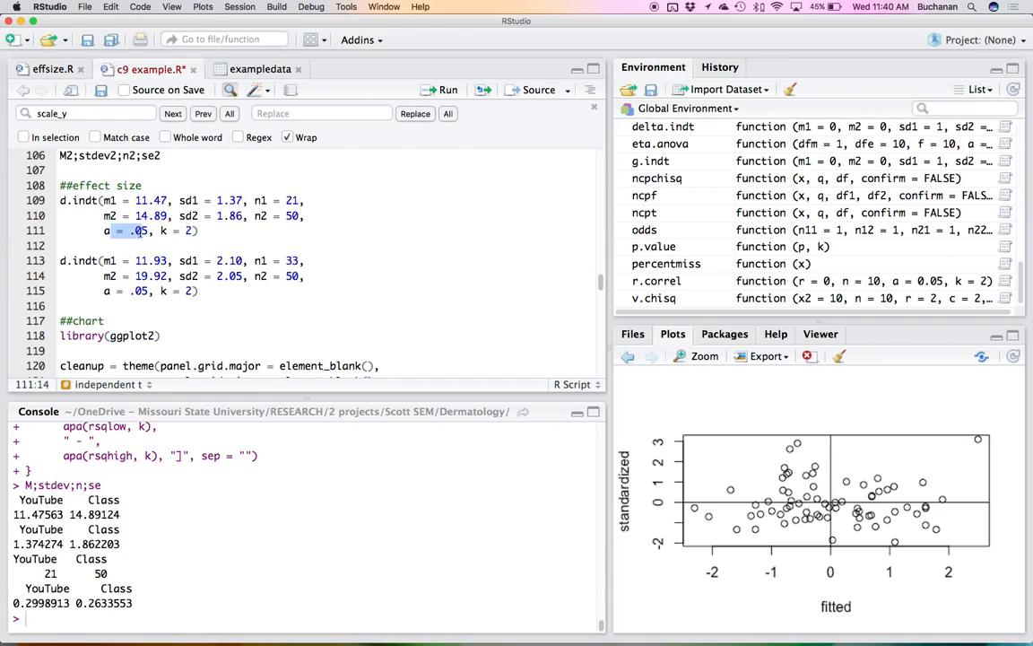
pyautogui.press('super+s')
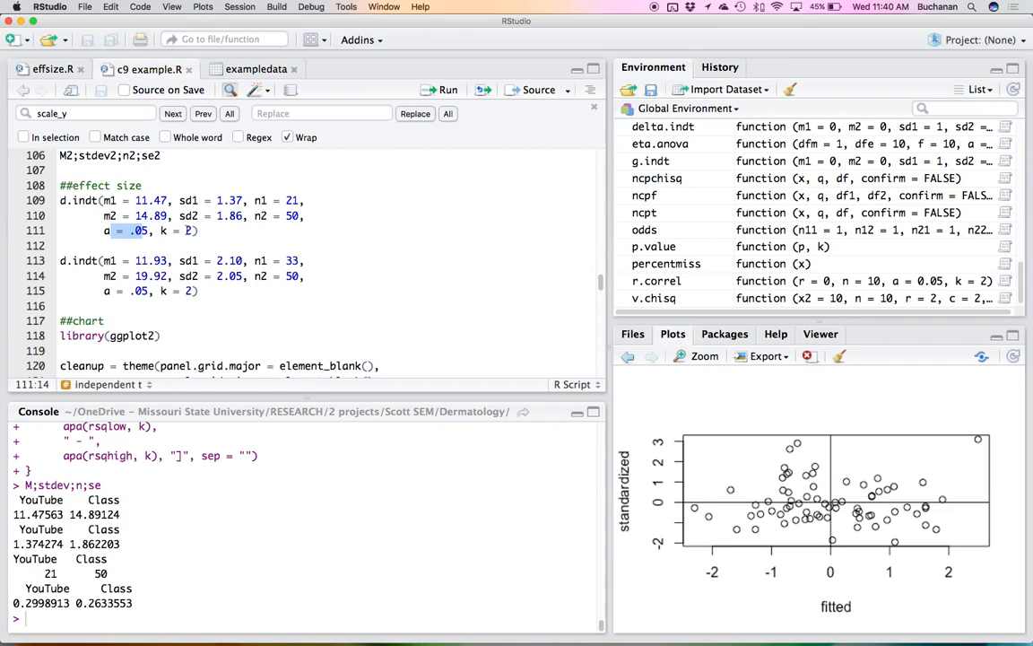
# Step: Run the updated first d.indt call and the second d.indt call with m1 = 11.93 and m2 = 19.92
pyautogui.moveTo(203, 231); pyautogui.dragTo(45, 206)
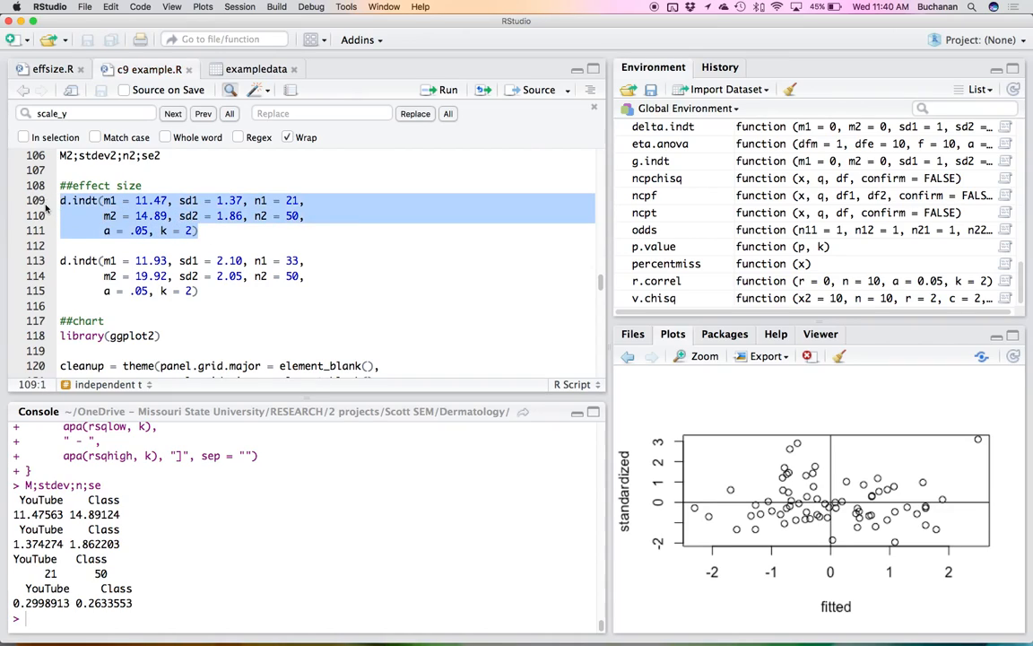
pyautogui.press('super+Return')
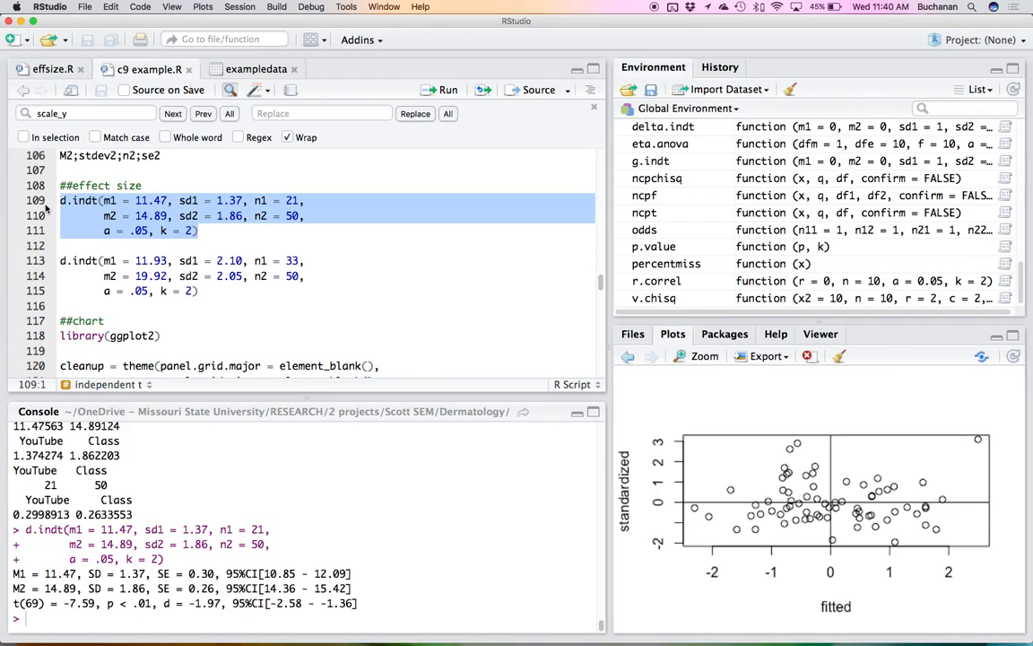
pyautogui.click(161, 260)
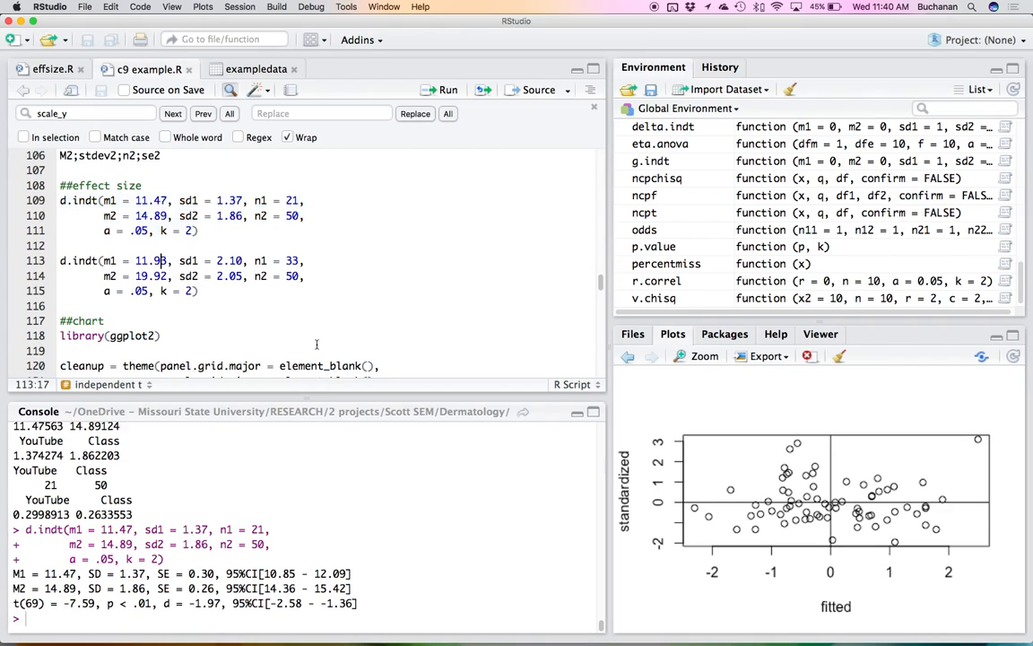
pyautogui.press('super+Return')
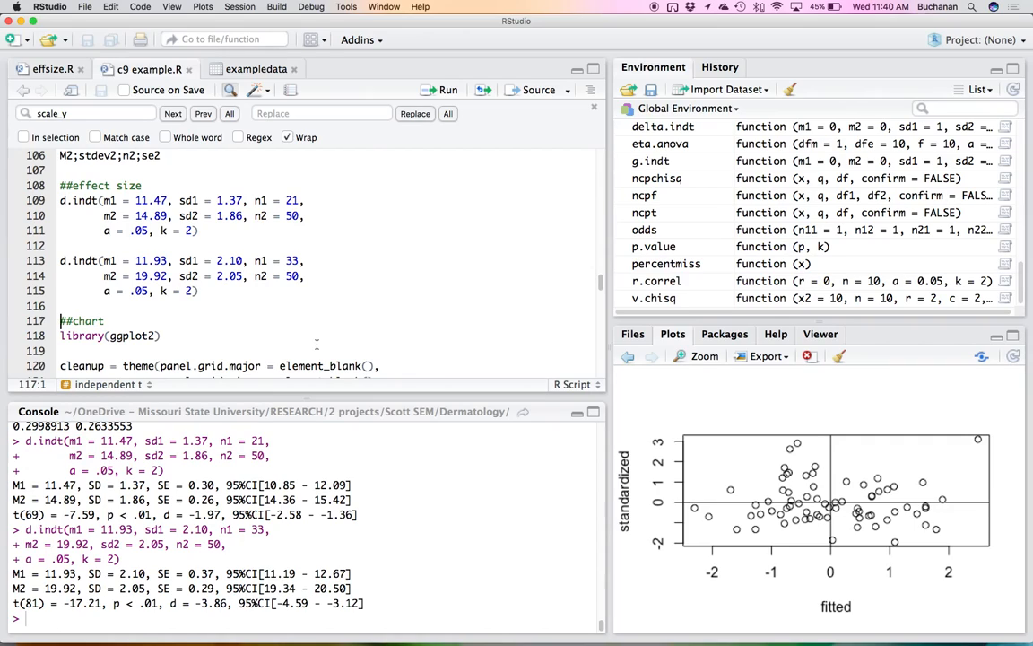
# Step: Load the ggplot2 library and run the cleanup theme definition for the chart
pyautogui.press('super+Return')
pyautogui.press('super+Return')
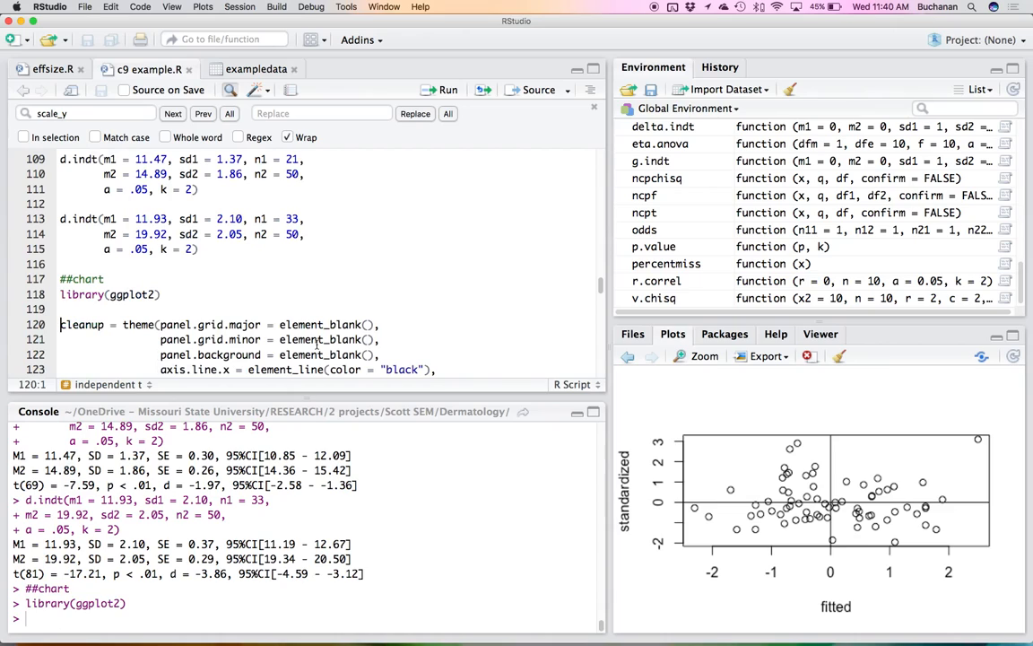
pyautogui.scroll(-3, 316, 345)
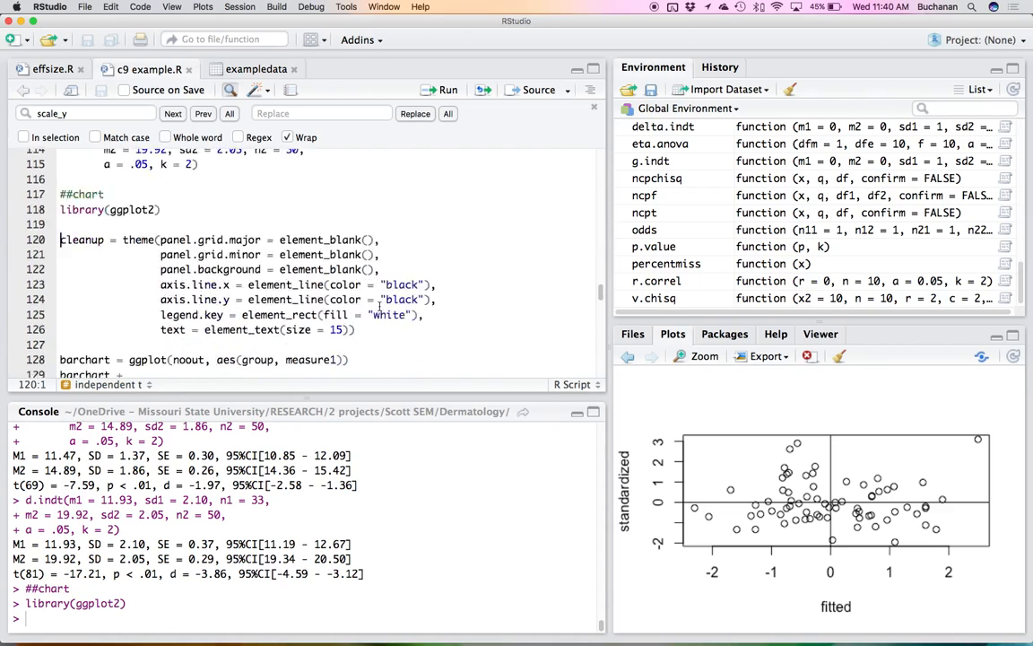
pyautogui.scroll(-3, 381, 308)
pyautogui.scroll(5, 381, 308)
pyautogui.scroll(-1, 383, 307)
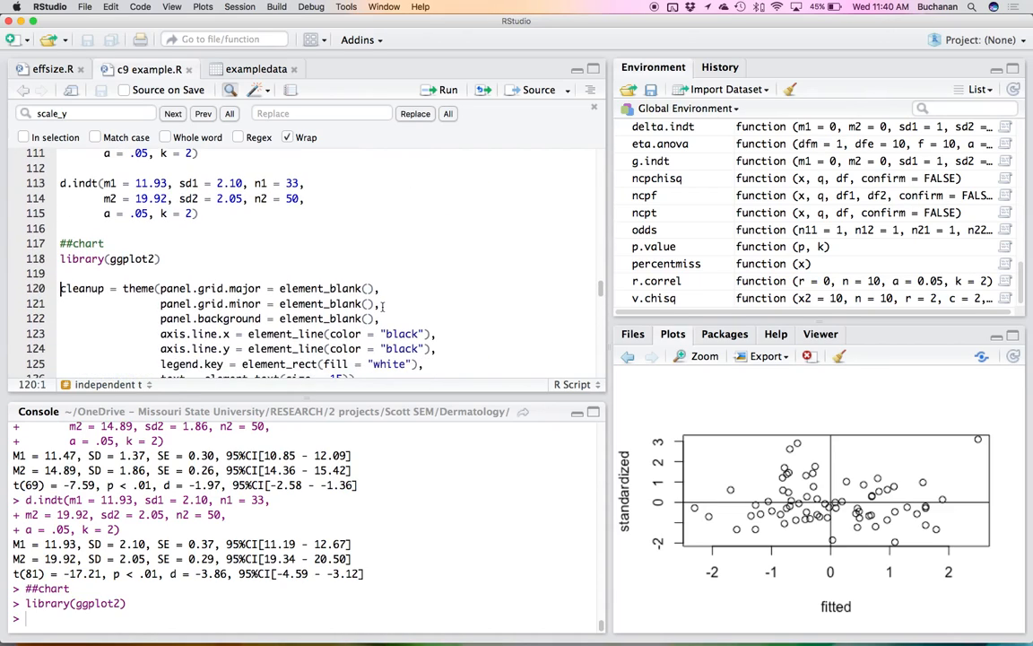
pyautogui.scroll(-4, 383, 306)
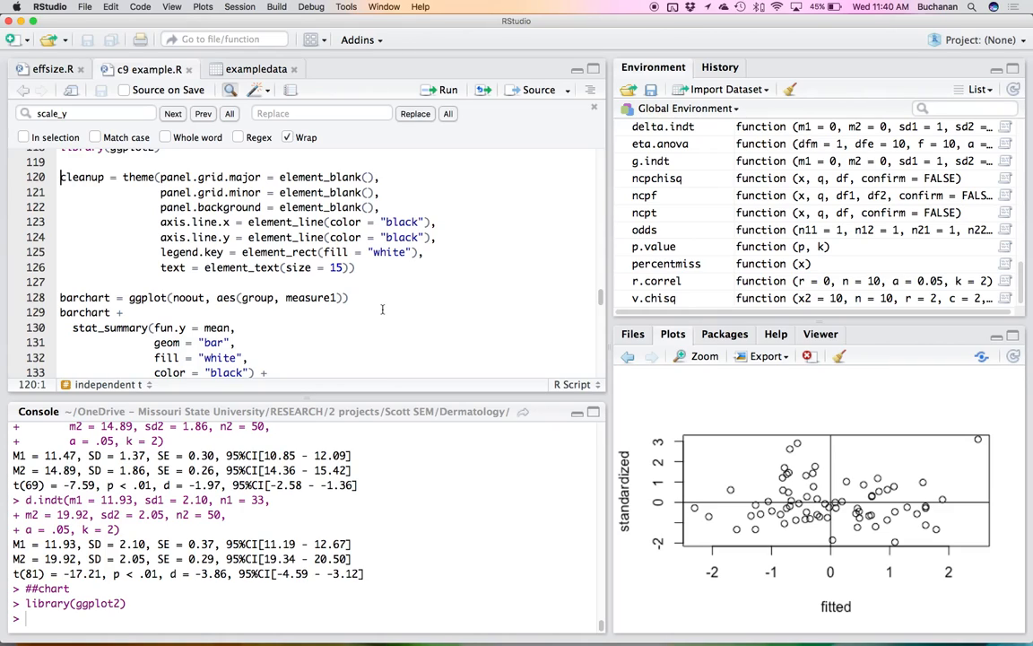
pyautogui.press('super+Return')
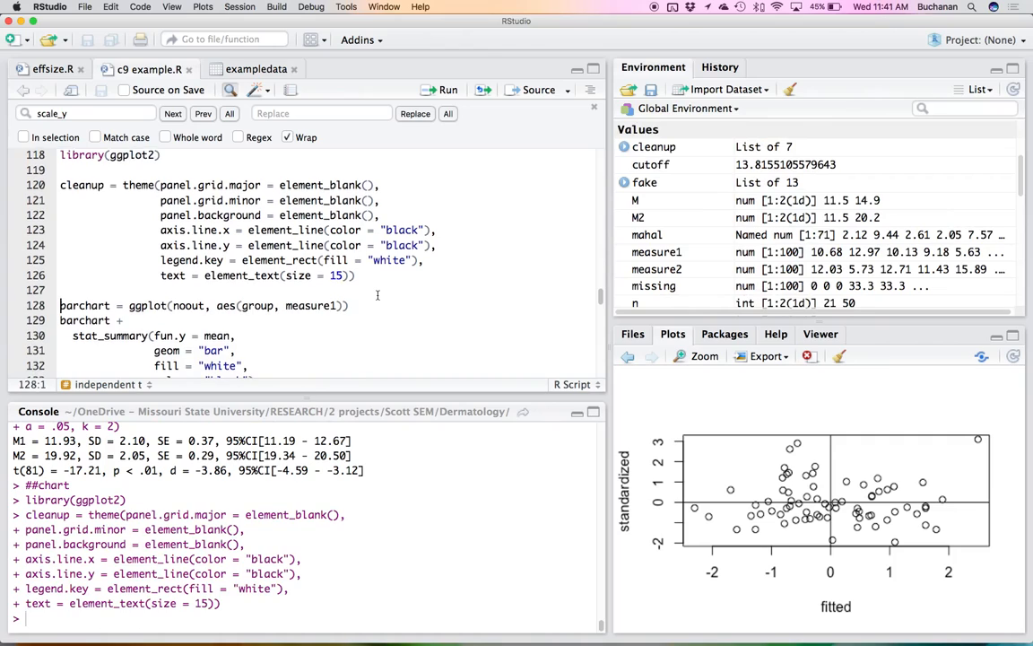
# Step: Examine the barchart ggplot definition, checking its noout data set and the group and measure1 variables in aes
pyautogui.scroll(-5, 378, 295)
pyautogui.scroll(-5, 378, 295)
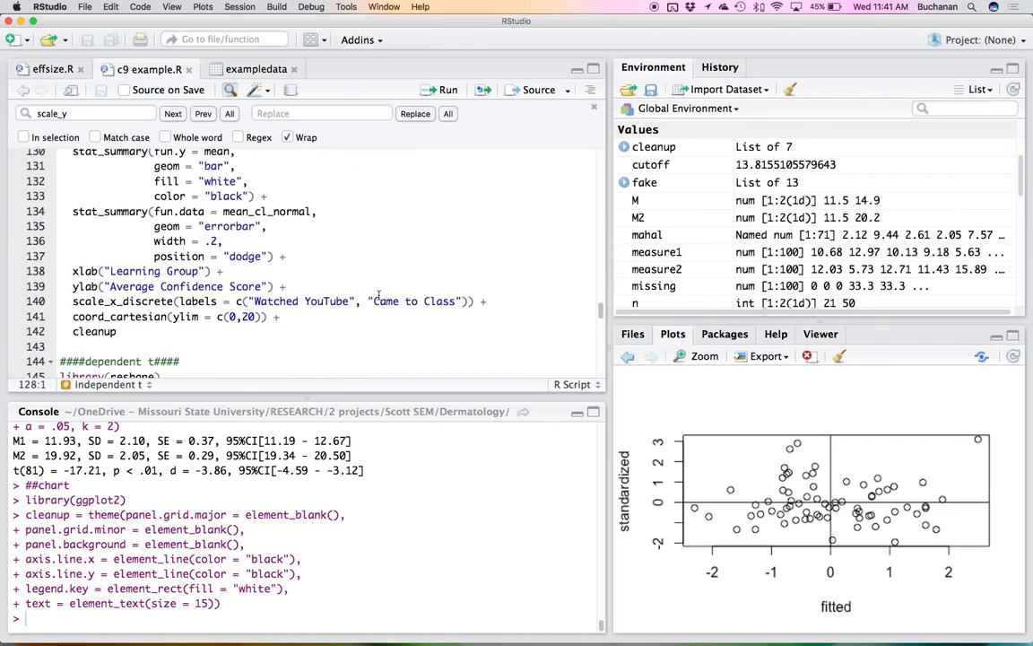
pyautogui.scroll(10, 378, 295)
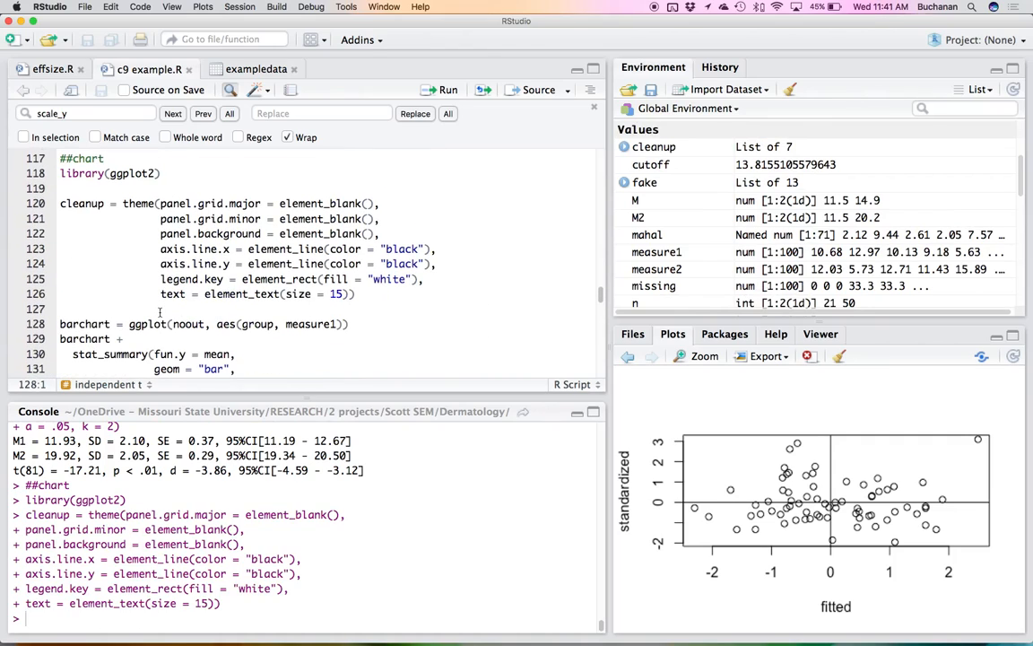
pyautogui.doubleClick(180, 324)
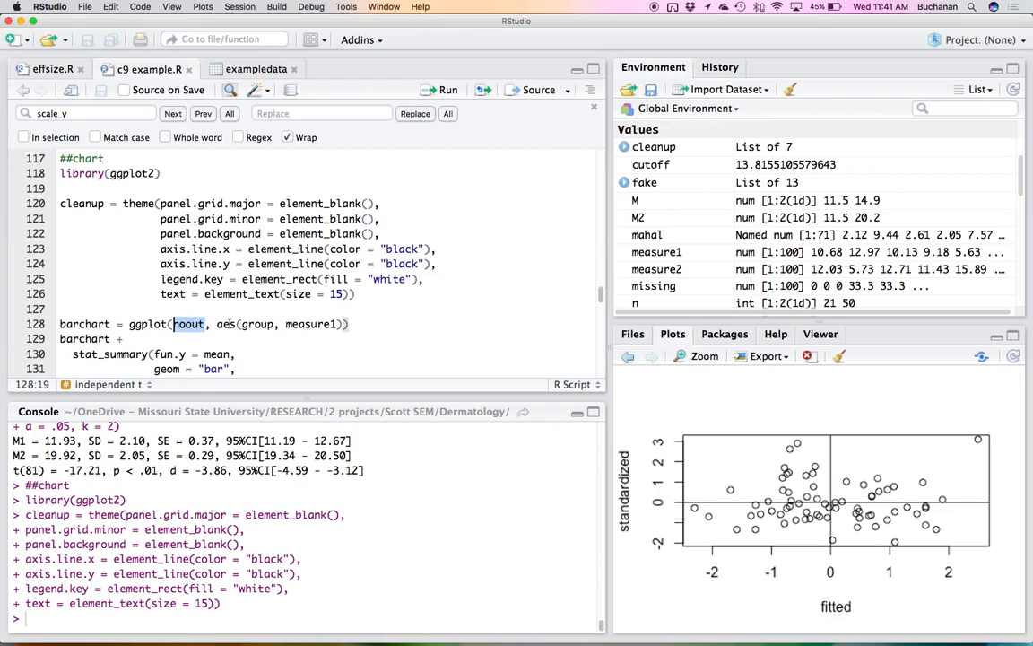
pyautogui.doubleClick(256, 323)
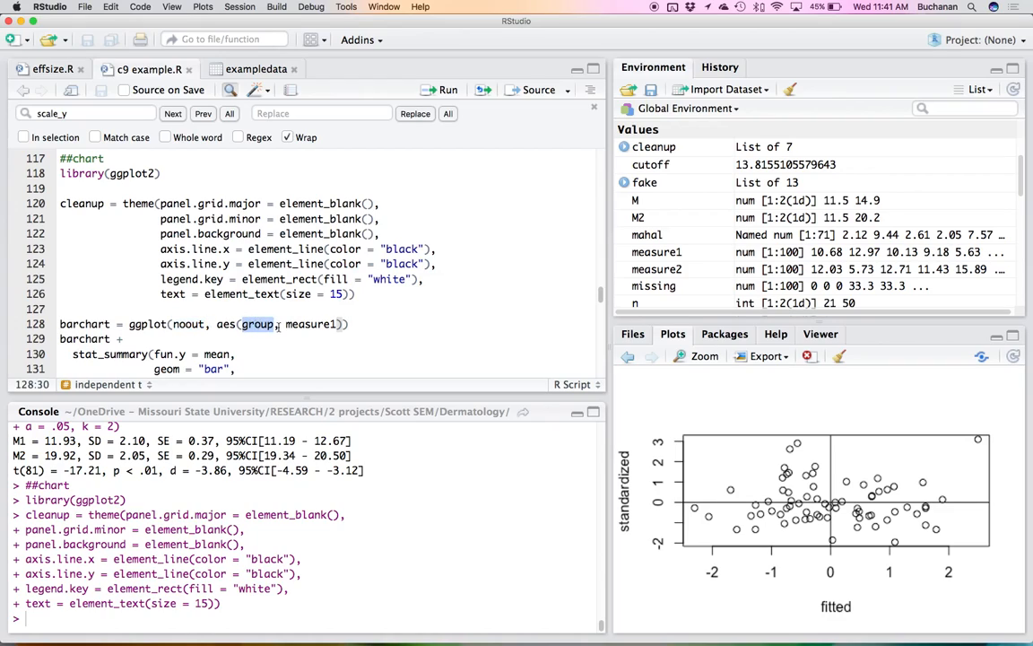
pyautogui.doubleClick(311, 323)
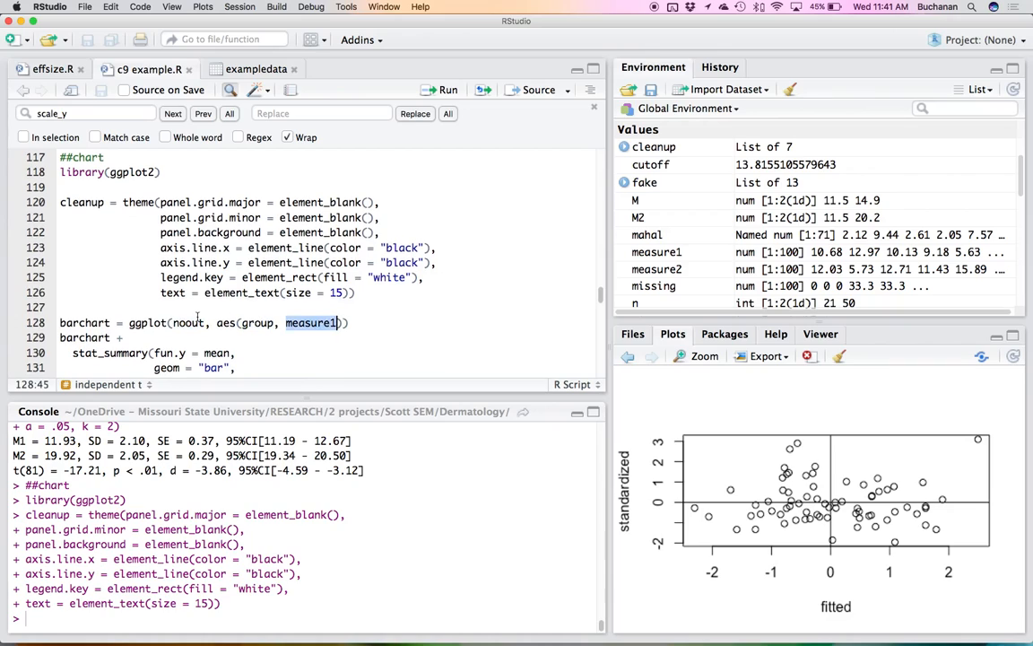
pyautogui.scroll(-3, 224, 318)
pyautogui.scroll(-1, 197, 316)
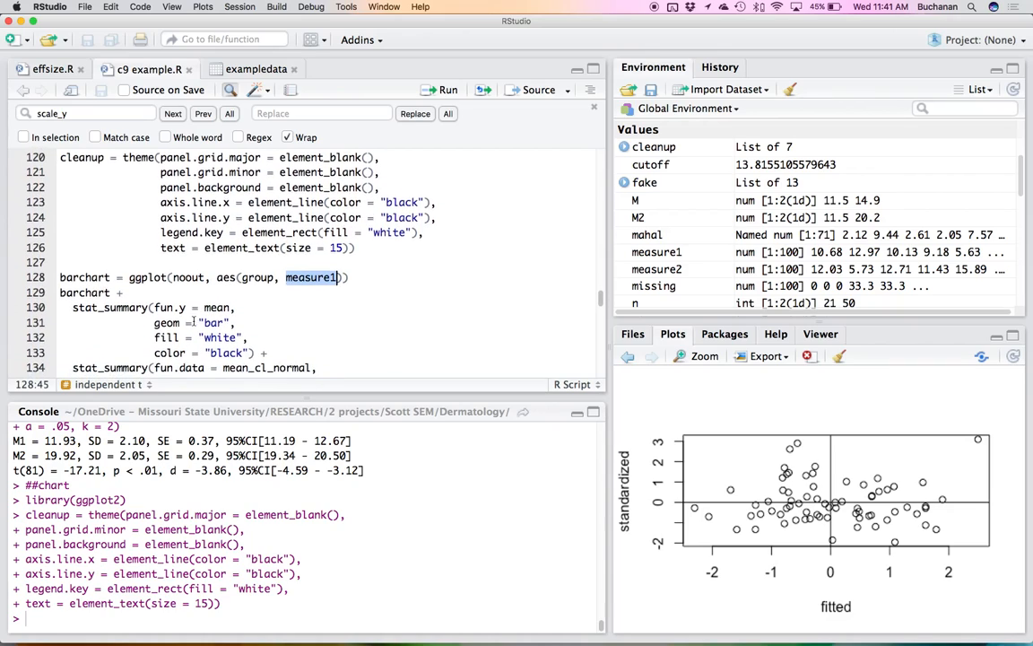
# Step: Examine the chart's layers: the bar and errorbar stat_summary calls, the xlab and ylab titles, and the scale_x_discrete labels
pyautogui.scroll(-5, 196, 317)
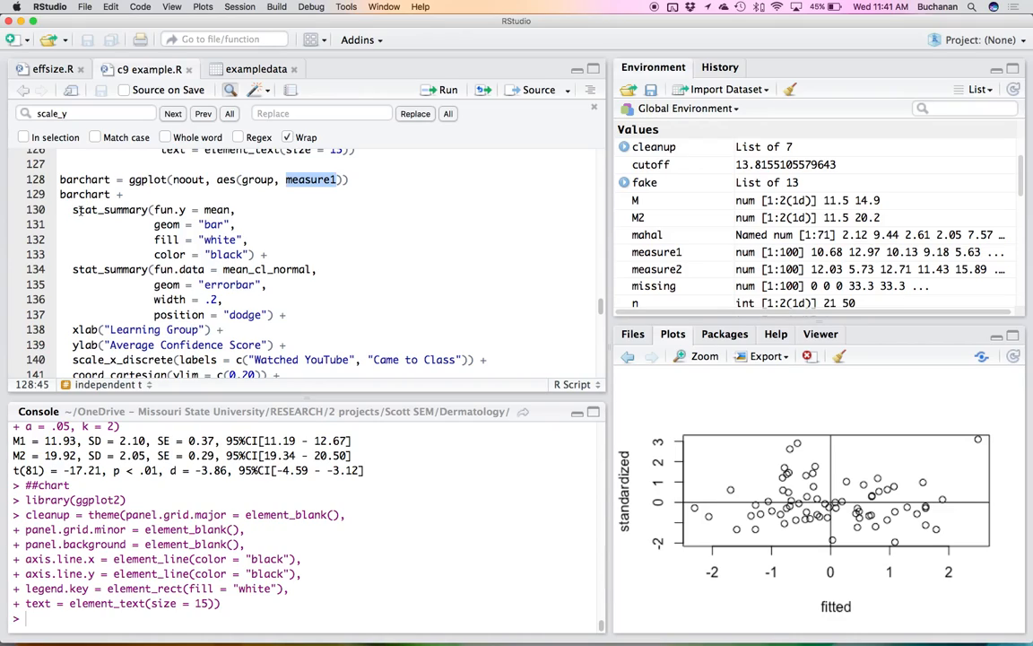
pyautogui.moveTo(72, 209); pyautogui.dragTo(262, 257)
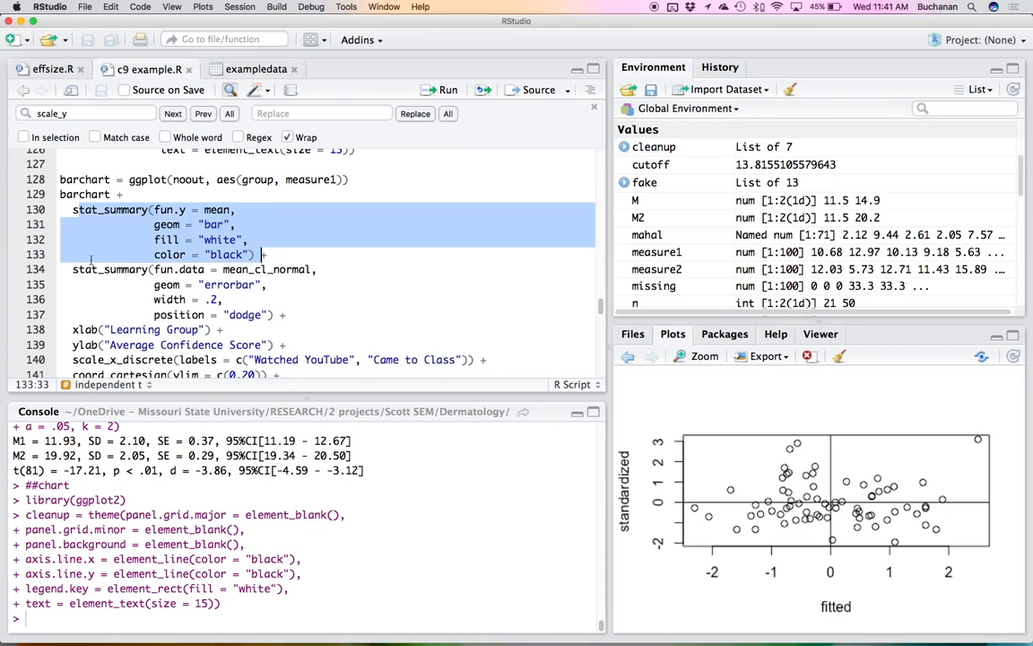
pyautogui.moveTo(73, 270); pyautogui.dragTo(304, 314)
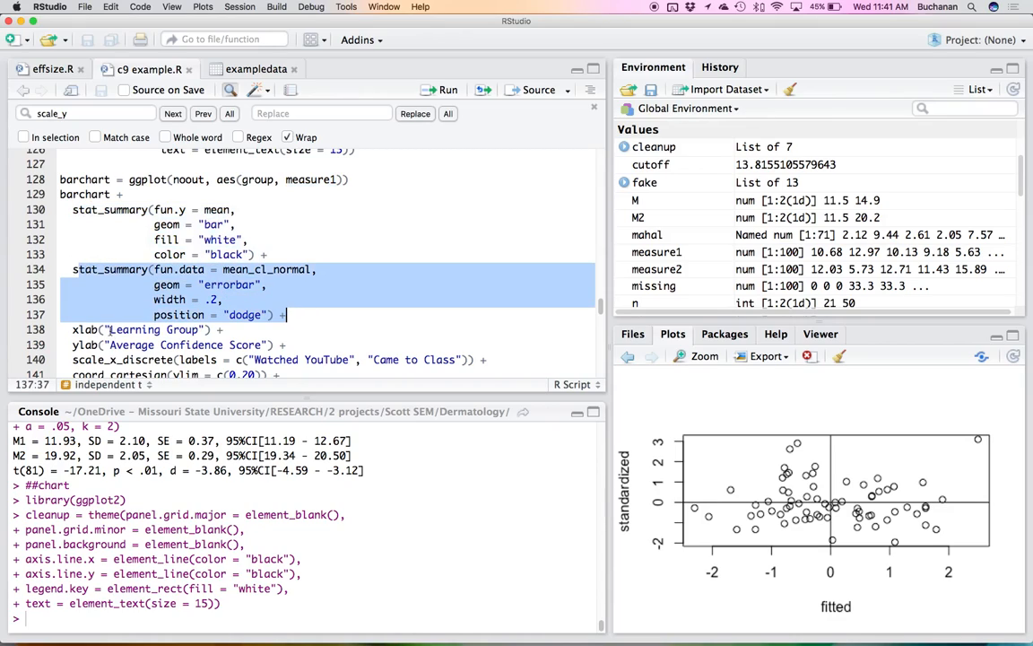
pyautogui.doubleClick(90, 330)
pyautogui.scroll(-3, 205, 313)
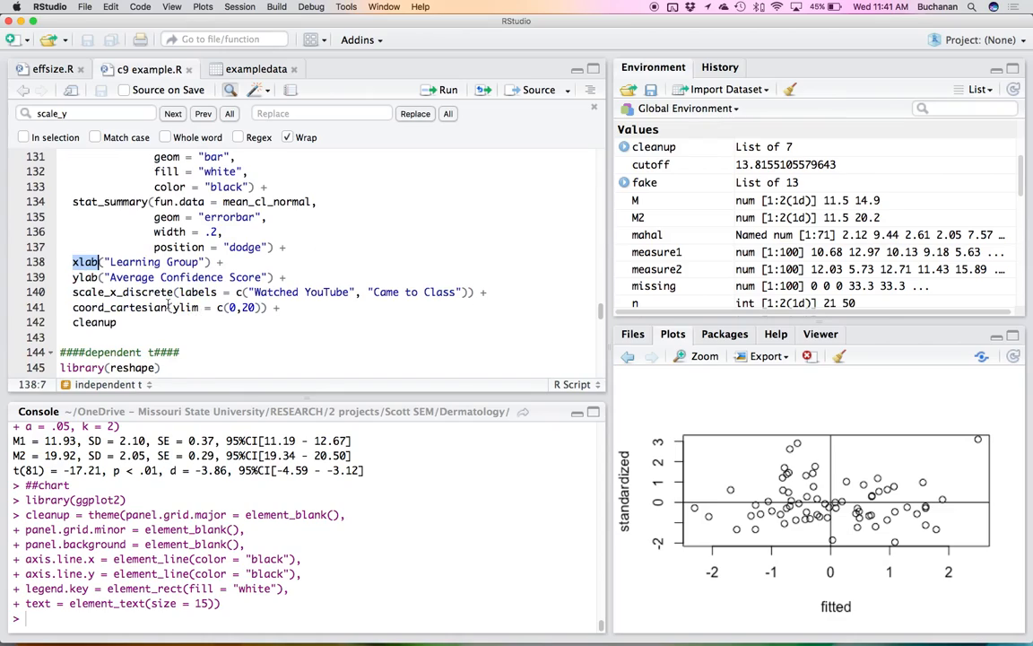
pyautogui.moveTo(86, 277); pyautogui.dragTo(296, 281)
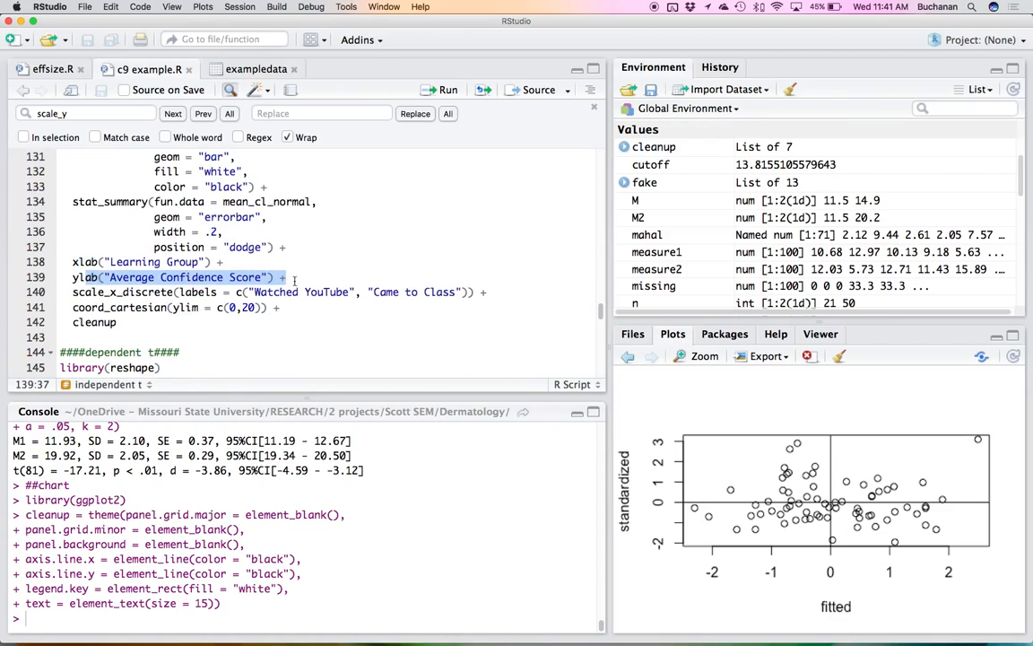
pyautogui.click(72, 292)
pyautogui.moveTo(72, 292); pyautogui.dragTo(523, 292)
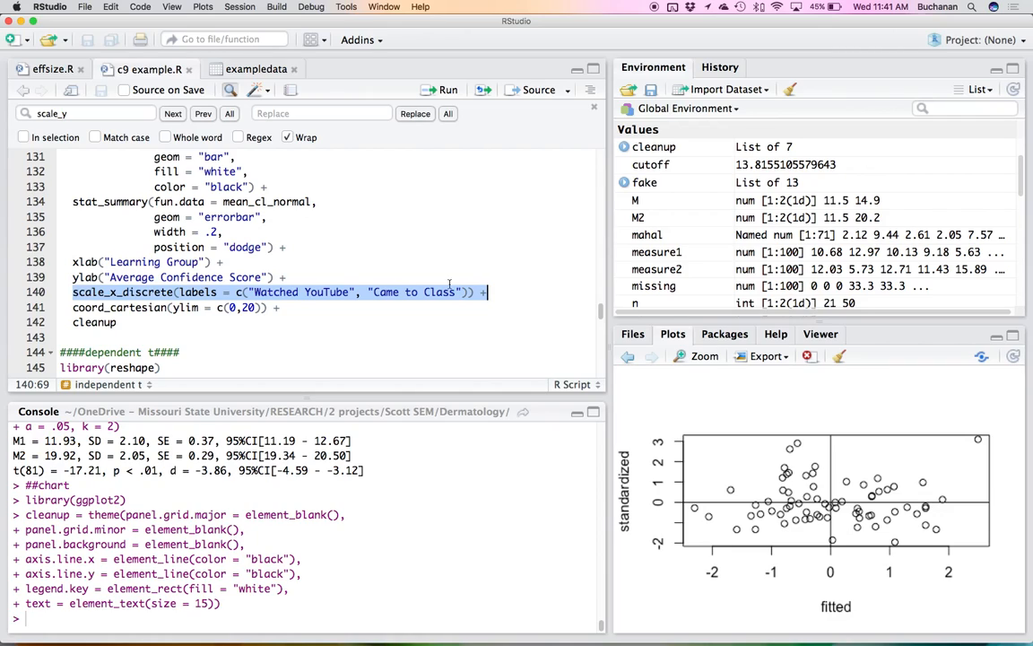
# Step: Try to run the barchart layers from the bars and error bars through the "Average Confidence Score" y-axis label
pyautogui.moveTo(272, 278); pyautogui.dragTo(120, 203)
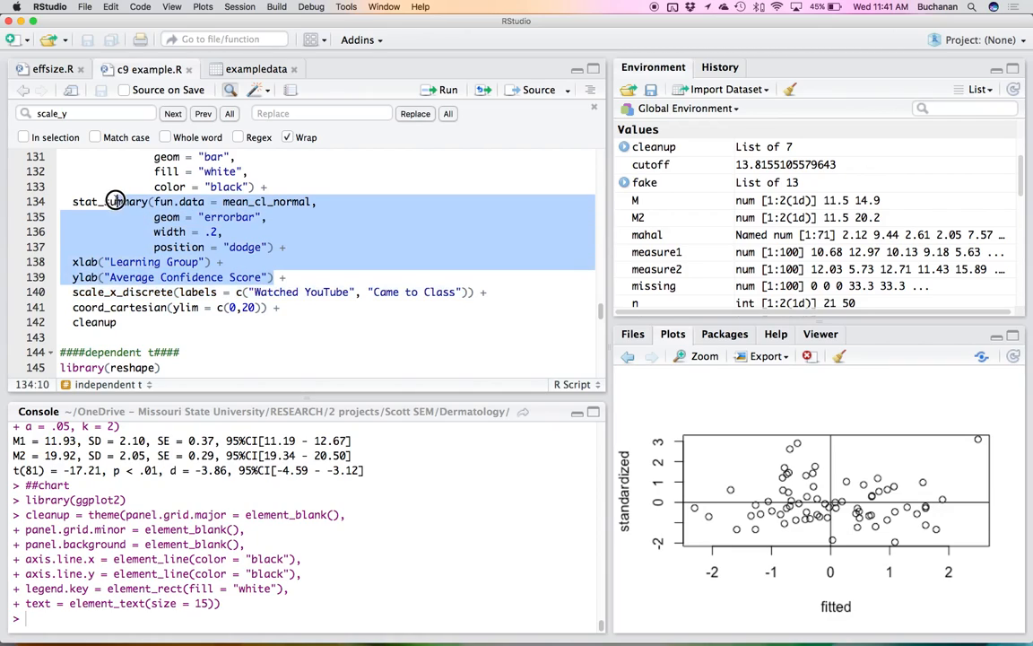
pyautogui.scroll(3, 121, 220)
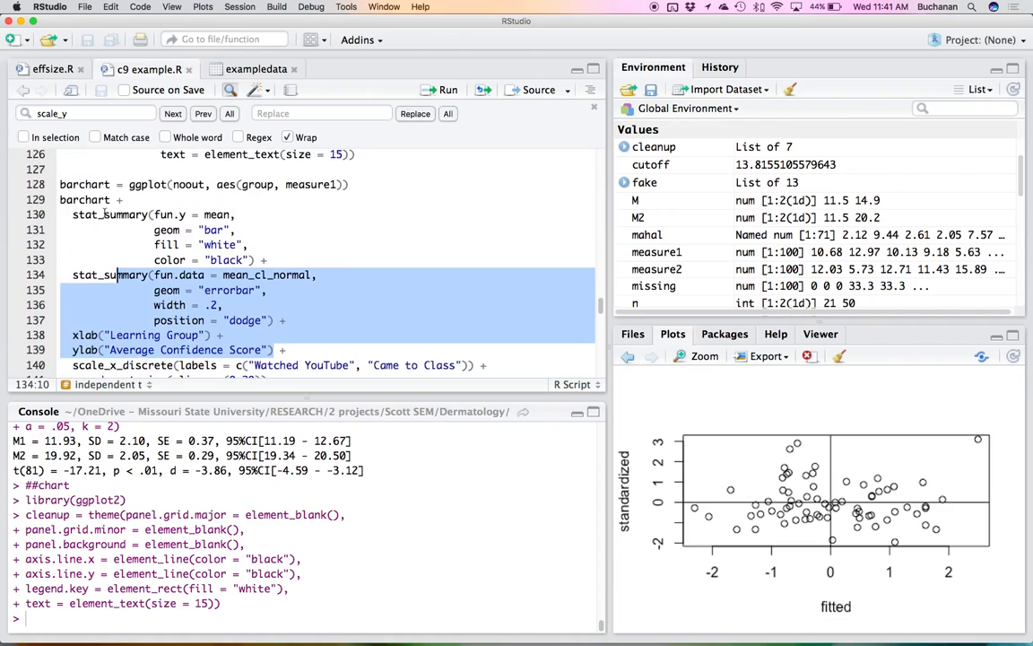
pyautogui.click(58, 199)
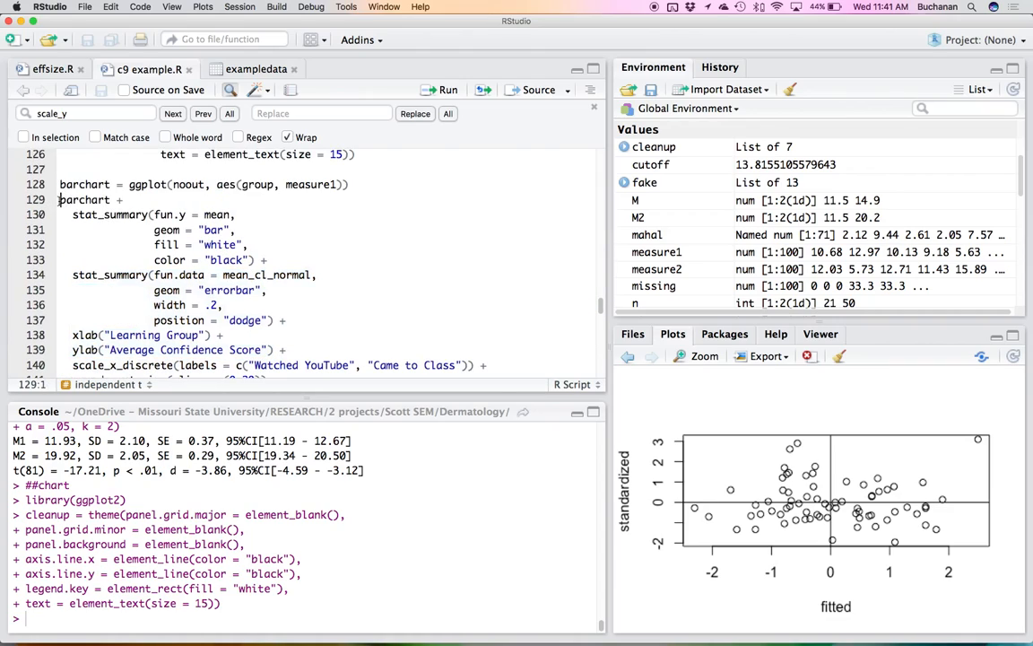
pyautogui.keyDown('shift'); pyautogui.click(274, 350); pyautogui.keyUp('shift')
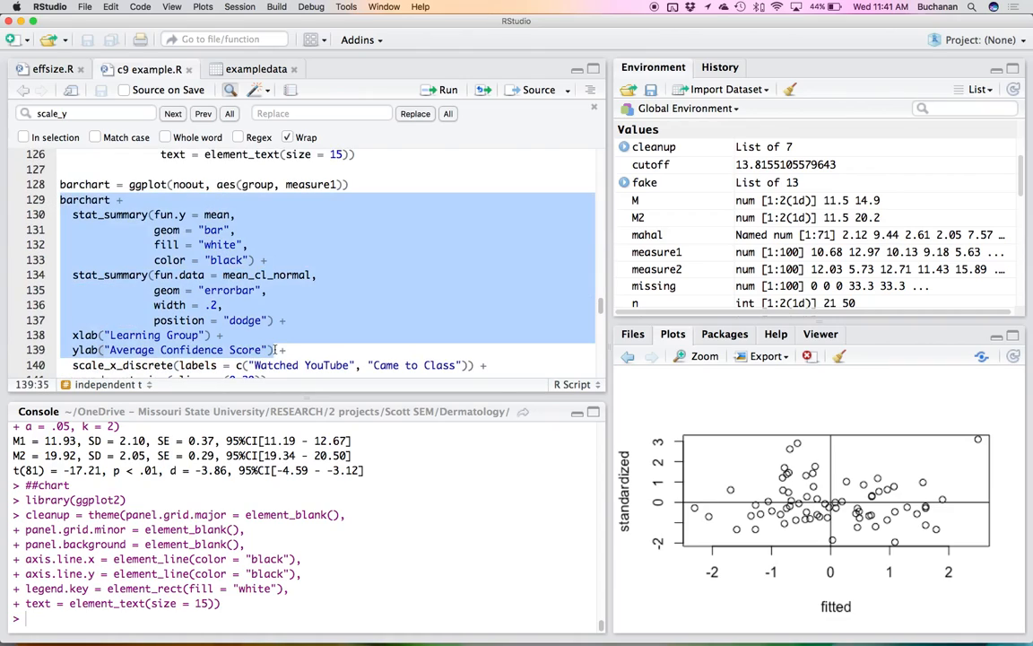
pyautogui.press('super+Return')
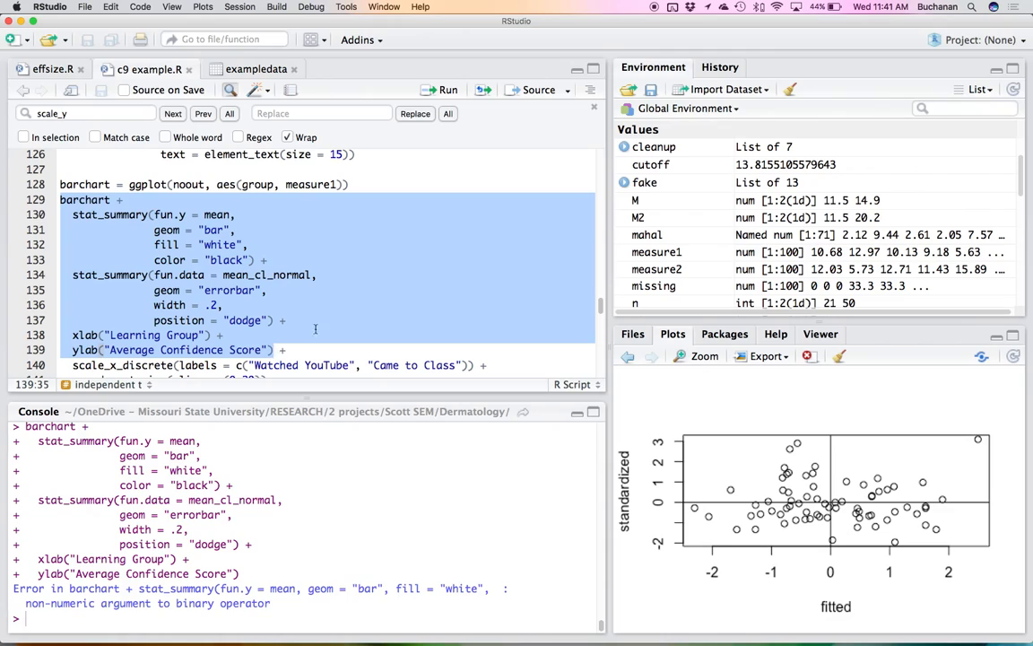
# Step: Define barchart from noout with group and measure1, and run its layers through the "Average Confidence Score" y-axis label
pyautogui.click(63, 184)
pyautogui.press('super+Return')
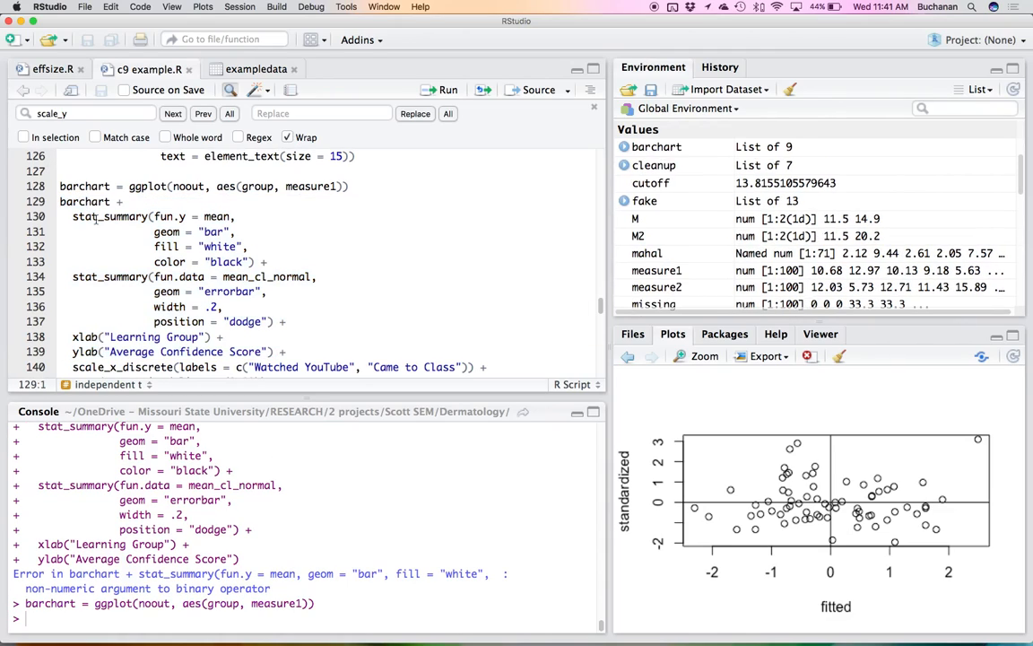
pyautogui.keyDown('shift'); pyautogui.click(271, 351); pyautogui.keyUp('shift')
pyautogui.press('super+Return')
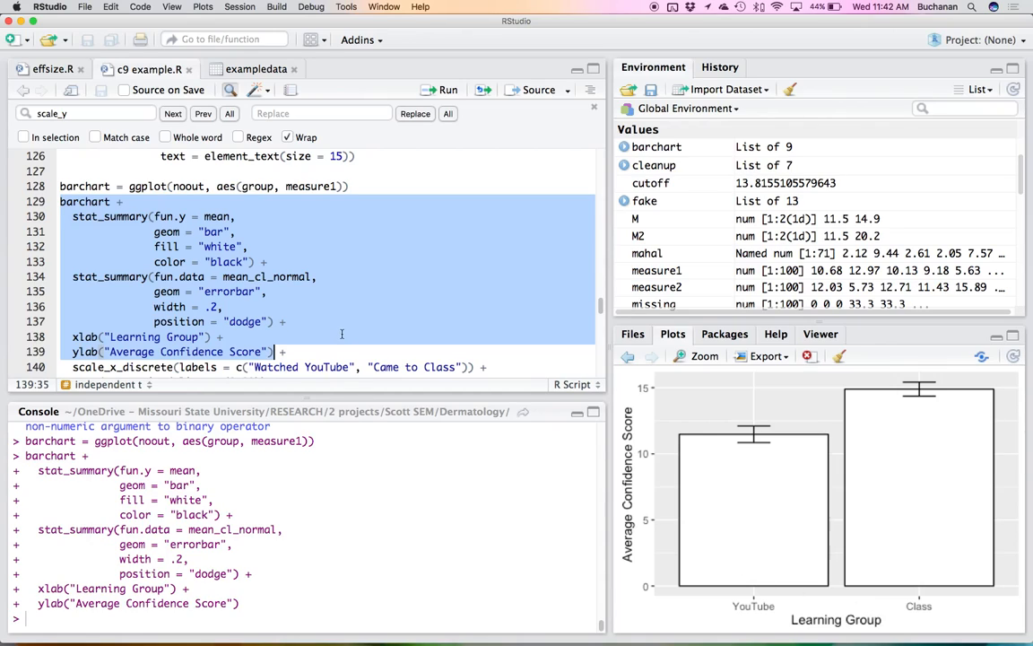
# Step: Run the complete barchart code with the custom x-axis labels, y limits 0 to 20 and cleanup theme, and view the plot enlarged
pyautogui.scroll(-1, 308, 301)
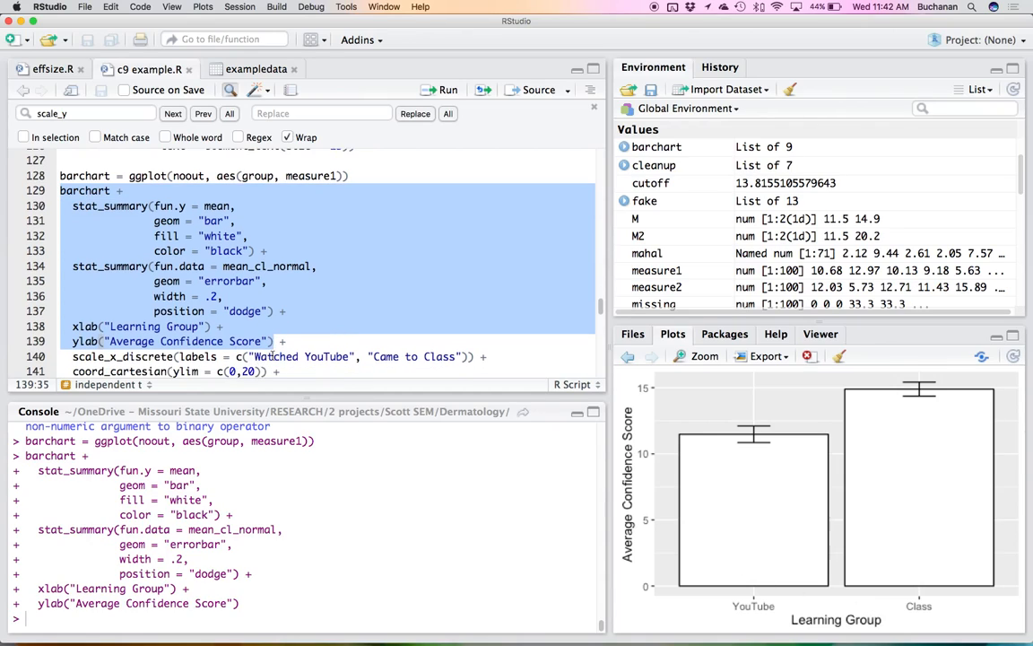
pyautogui.click(270, 356)
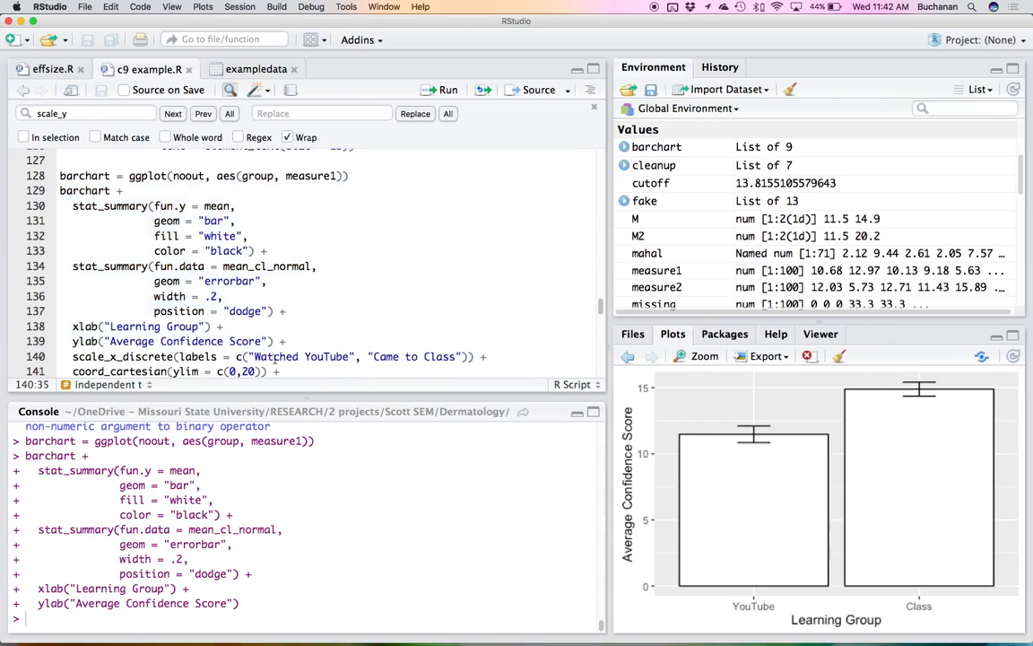
pyautogui.scroll(-1, 274, 316)
pyautogui.scroll(-2, 273, 311)
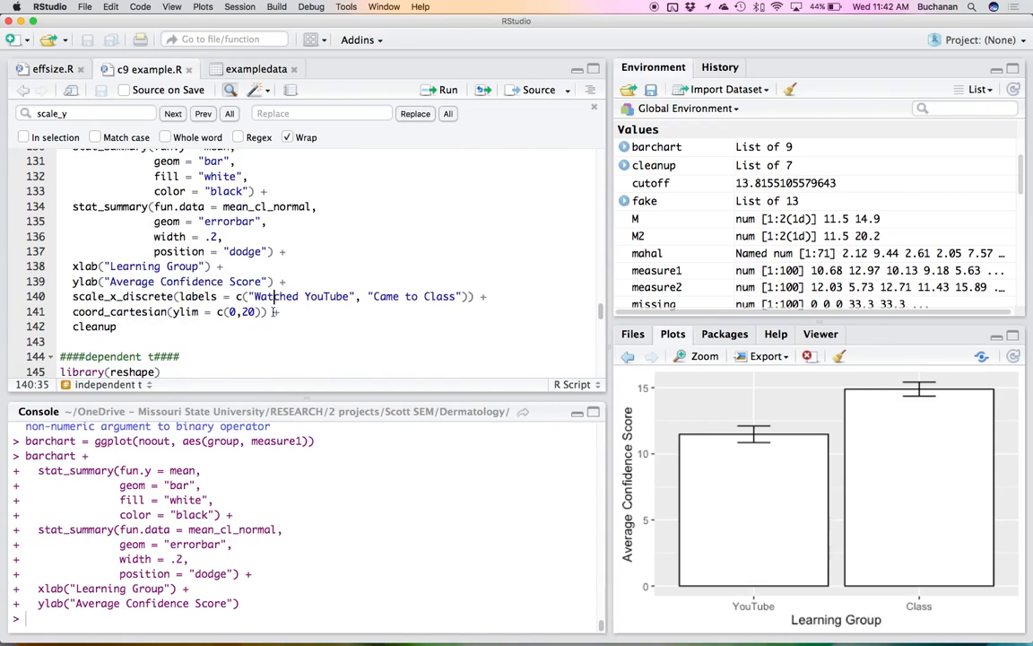
pyautogui.moveTo(72, 311); pyautogui.dragTo(184, 311)
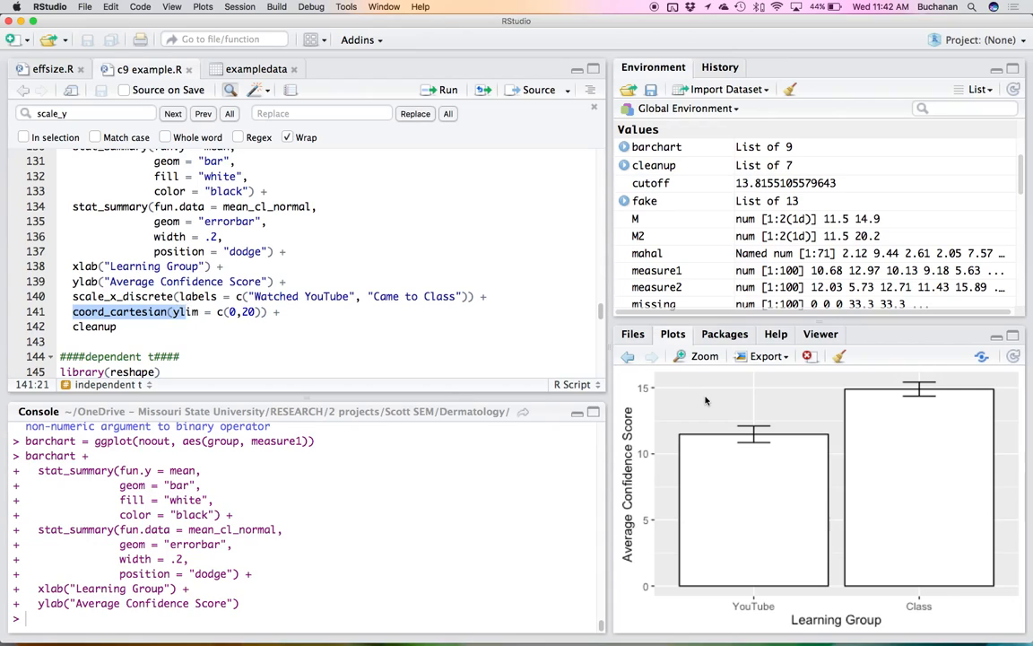
pyautogui.doubleClick(249, 312)
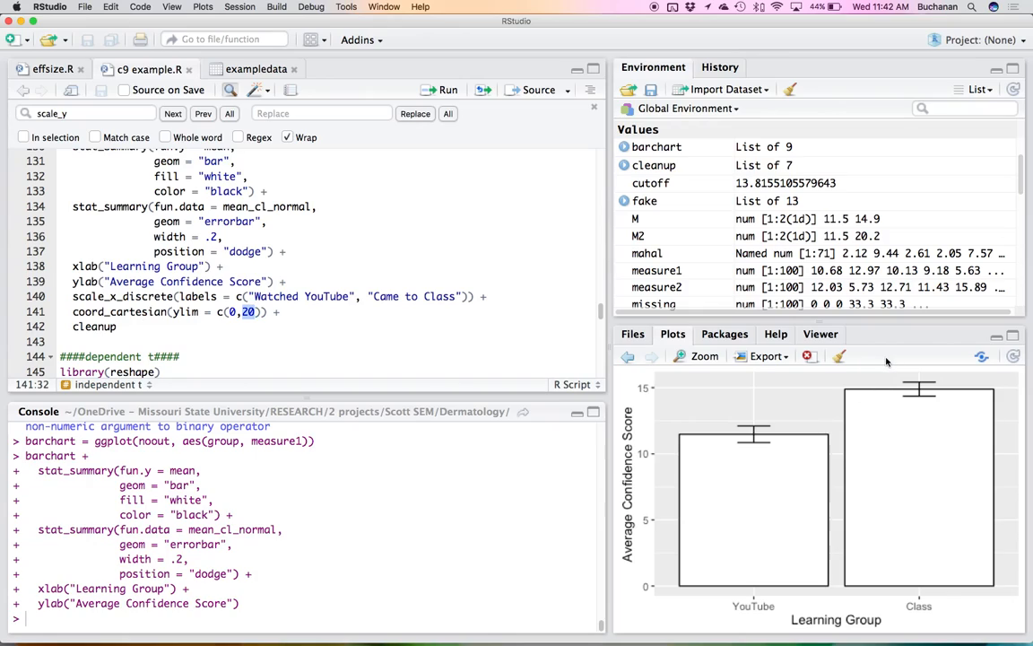
pyautogui.click(130, 329)
pyautogui.scroll(4, 98, 269)
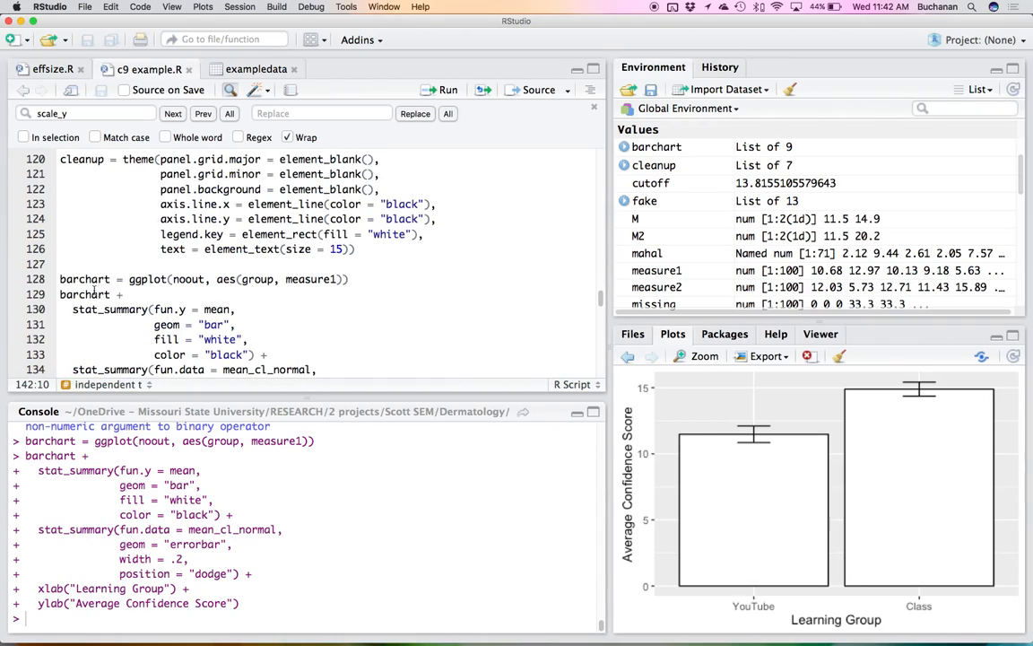
pyautogui.keyDown('shift'); pyautogui.click(61, 294); pyautogui.keyUp('shift')
pyautogui.press('super+Return')
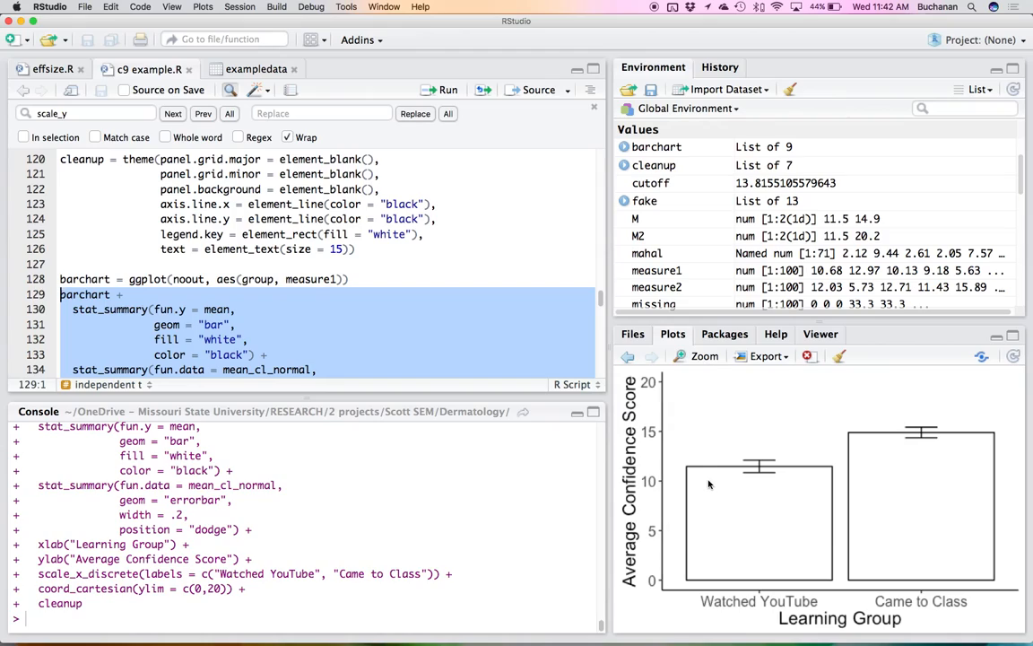
pyautogui.click(700, 356)
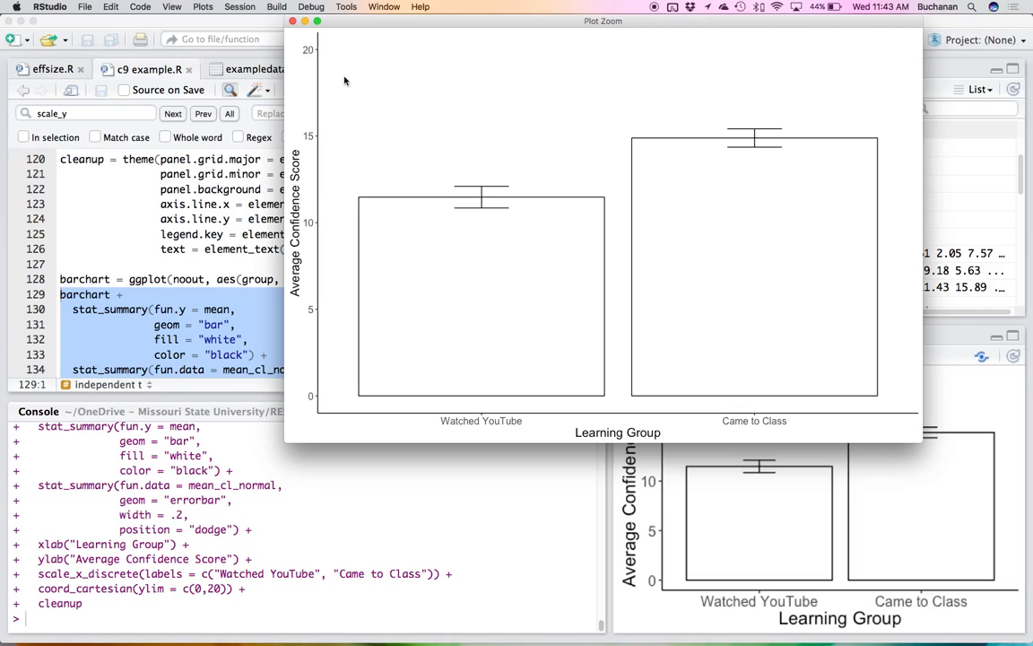
pyautogui.click(262, 24)
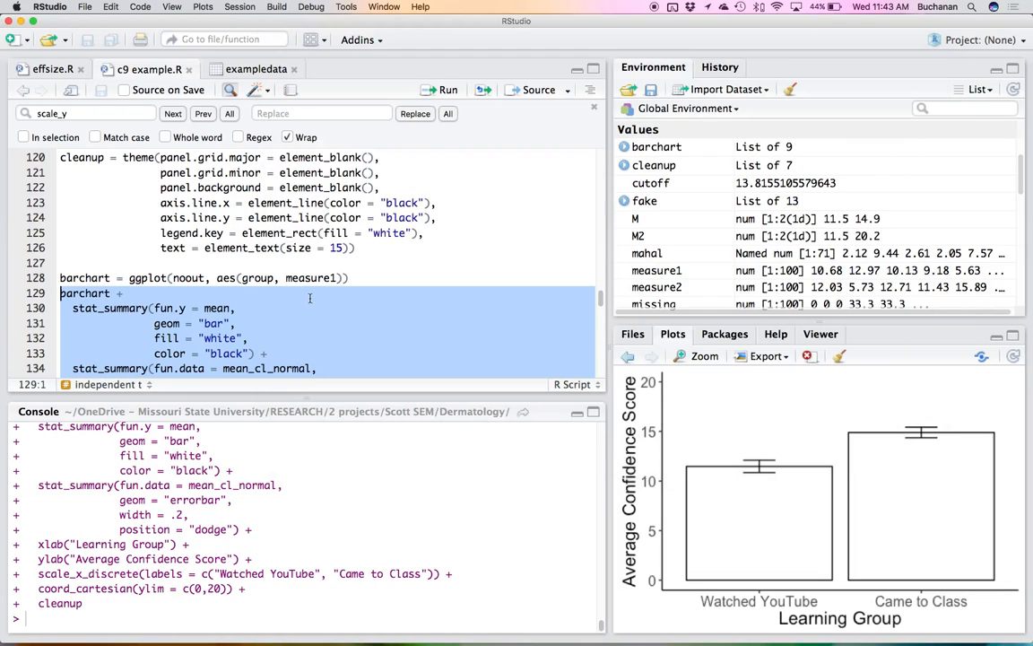
# Step: Load the reshape library from the dependent t section of the script
pyautogui.scroll(-5, 309, 298)
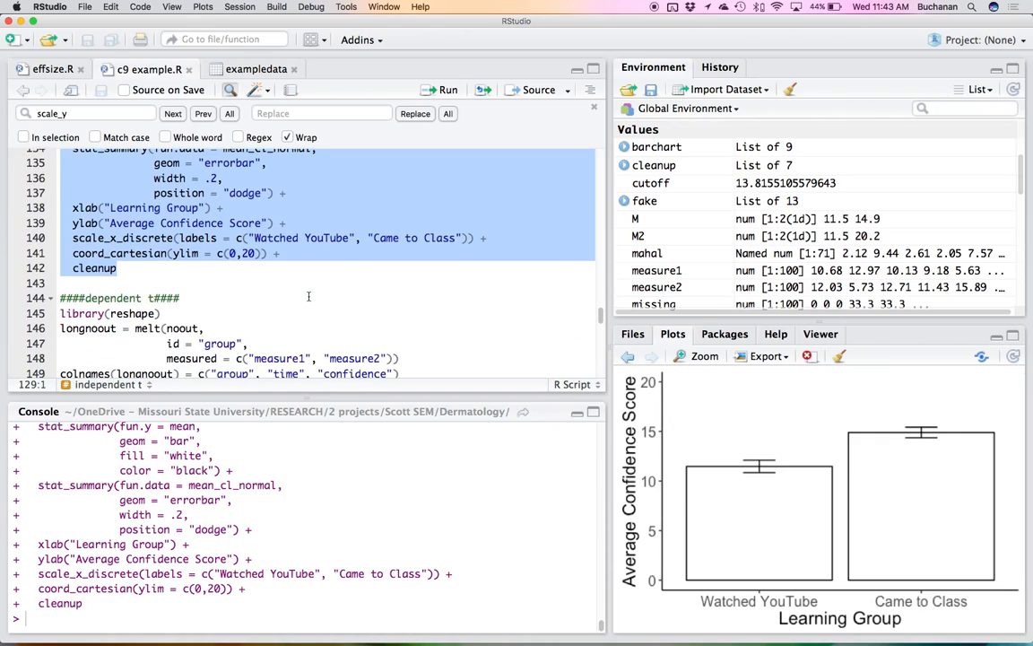
pyautogui.scroll(-1, 310, 296)
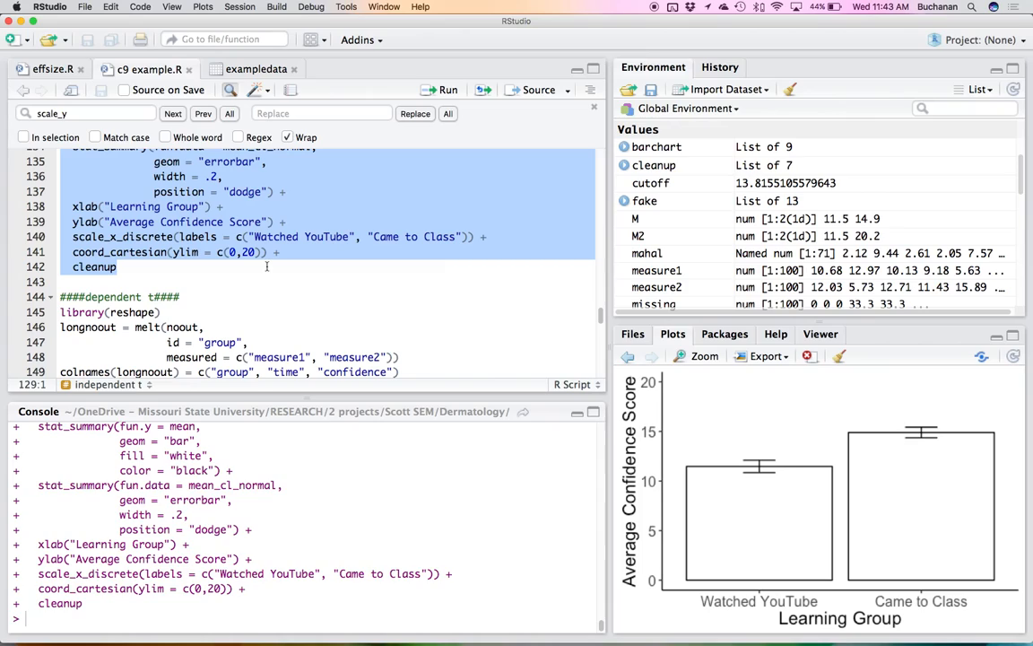
pyautogui.scroll(-1, 261, 272)
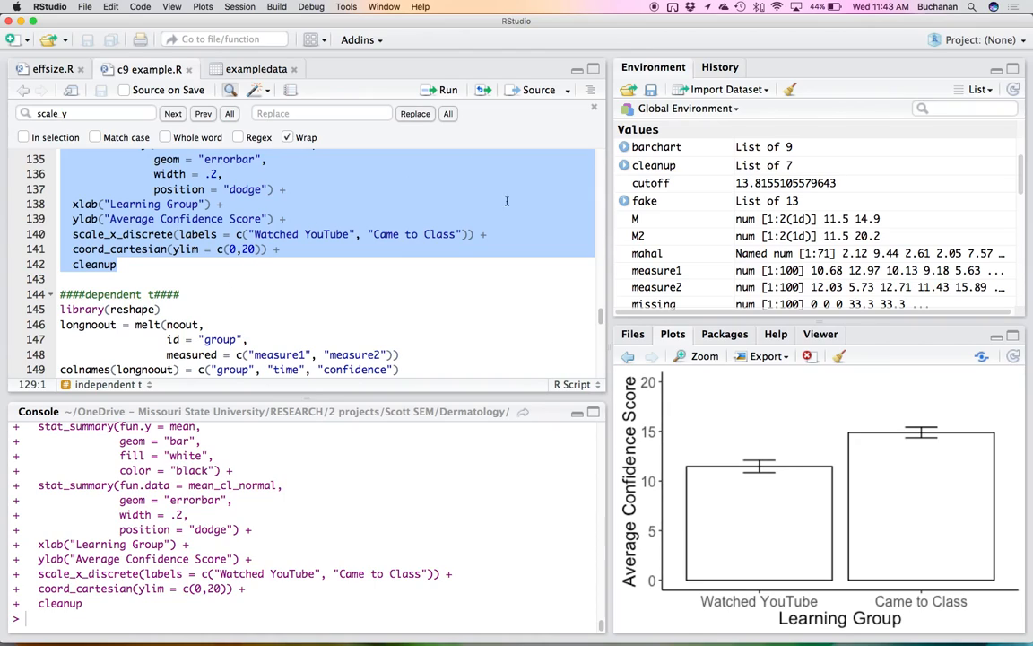
pyautogui.scroll(5, 652, 192)
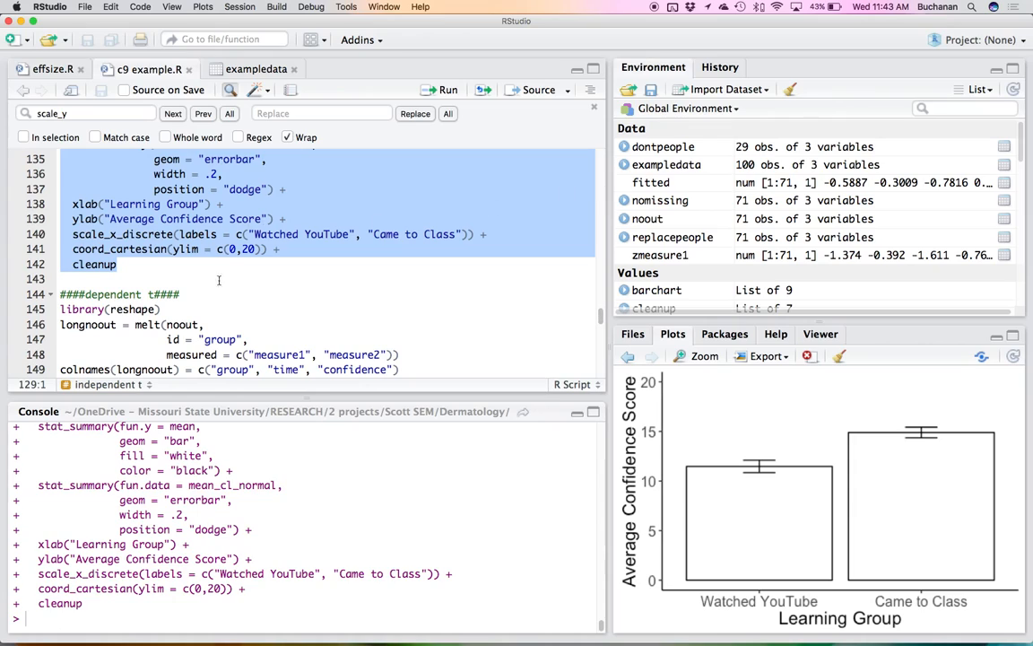
pyautogui.click(130, 309)
pyautogui.press('super+Return')
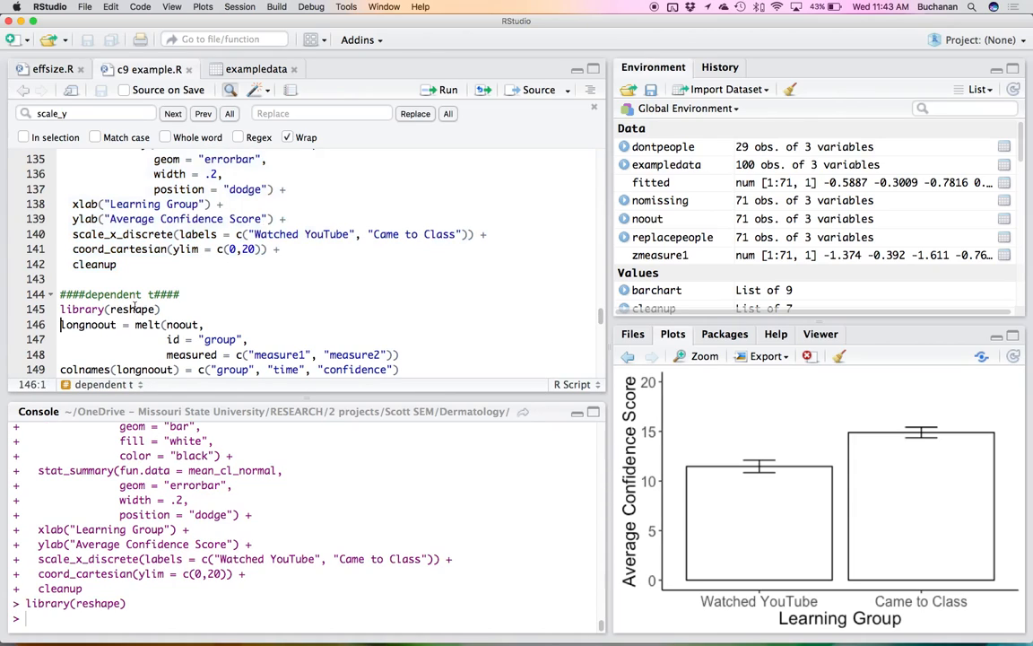
pyautogui.scroll(-4, 284, 306)
pyautogui.scroll(1, 283, 306)
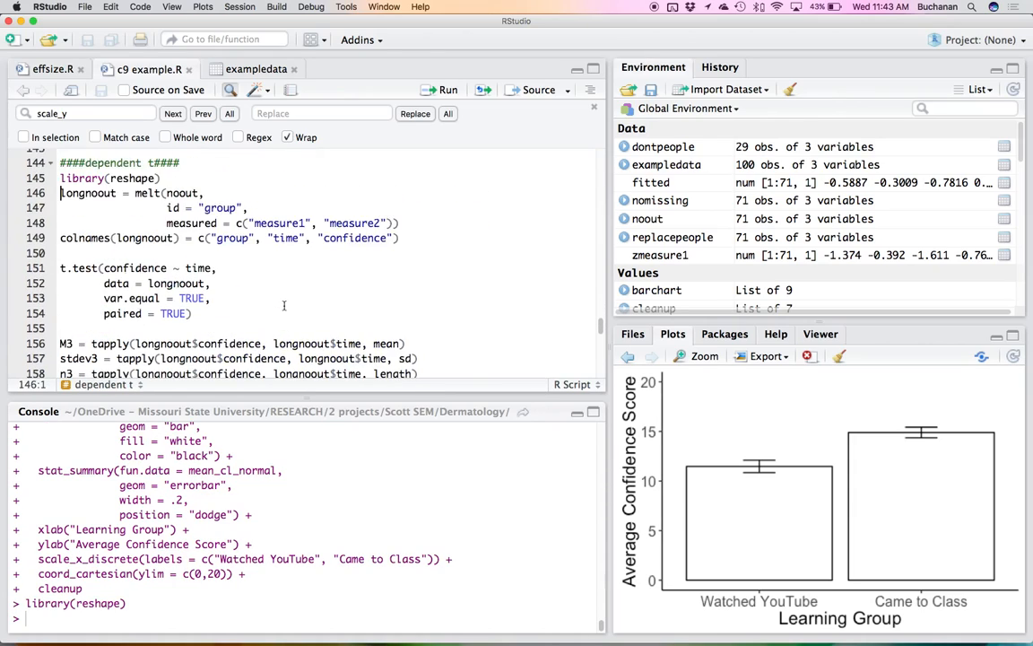
pyautogui.scroll(2, 284, 306)
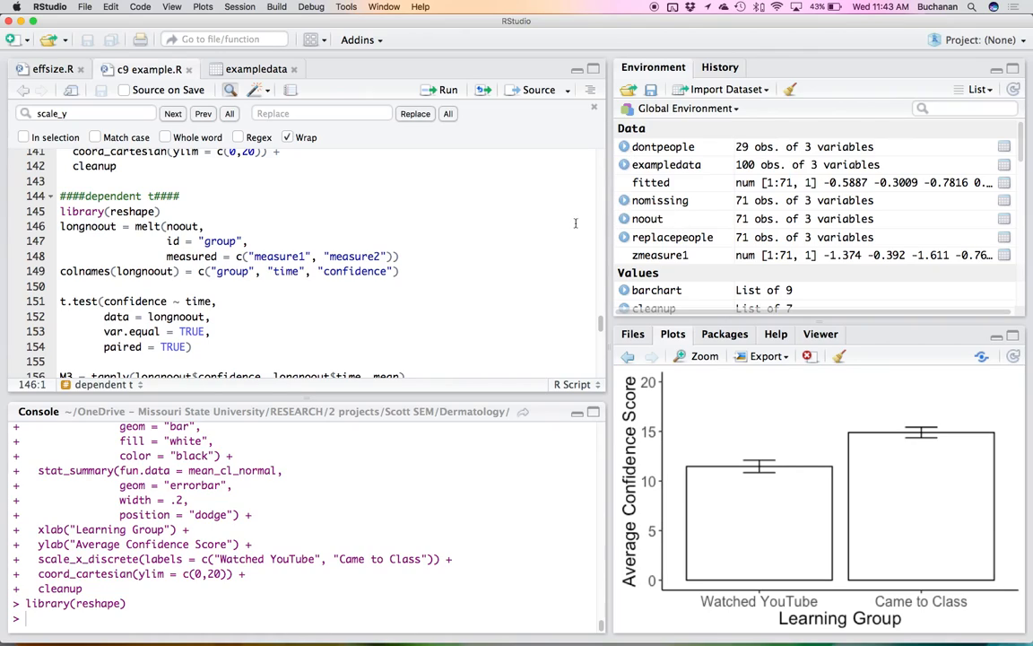
# Step: Melt noout into longnoout with "group" as the id and "measure1" and "measure2" as the measured variables
pyautogui.moveTo(166, 226); pyautogui.dragTo(250, 240)
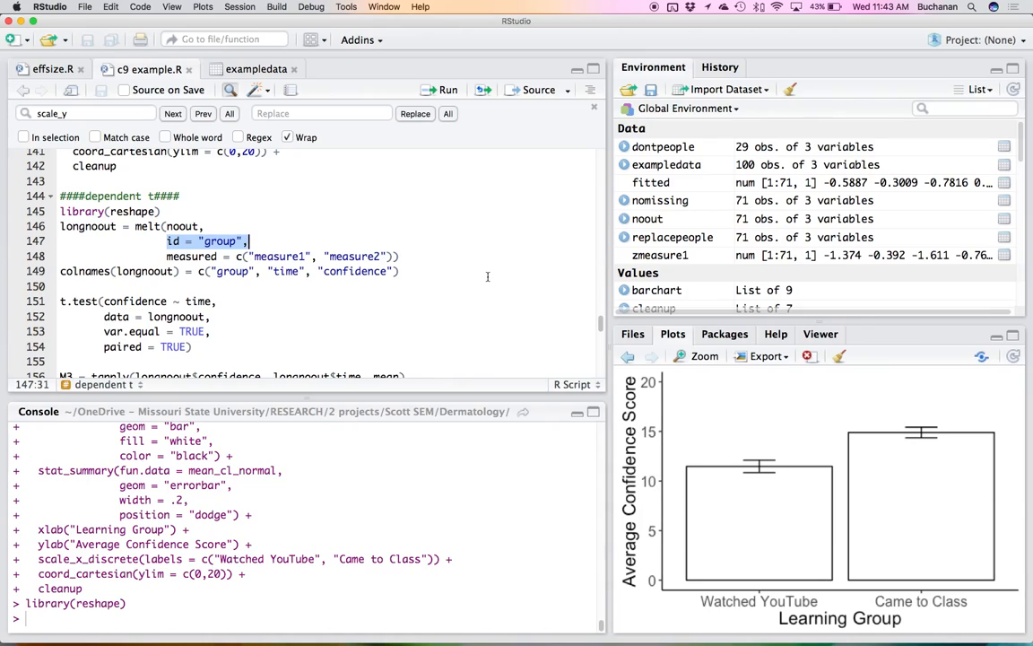
pyautogui.moveTo(166, 257); pyautogui.dragTo(405, 256)
pyautogui.click(413, 257)
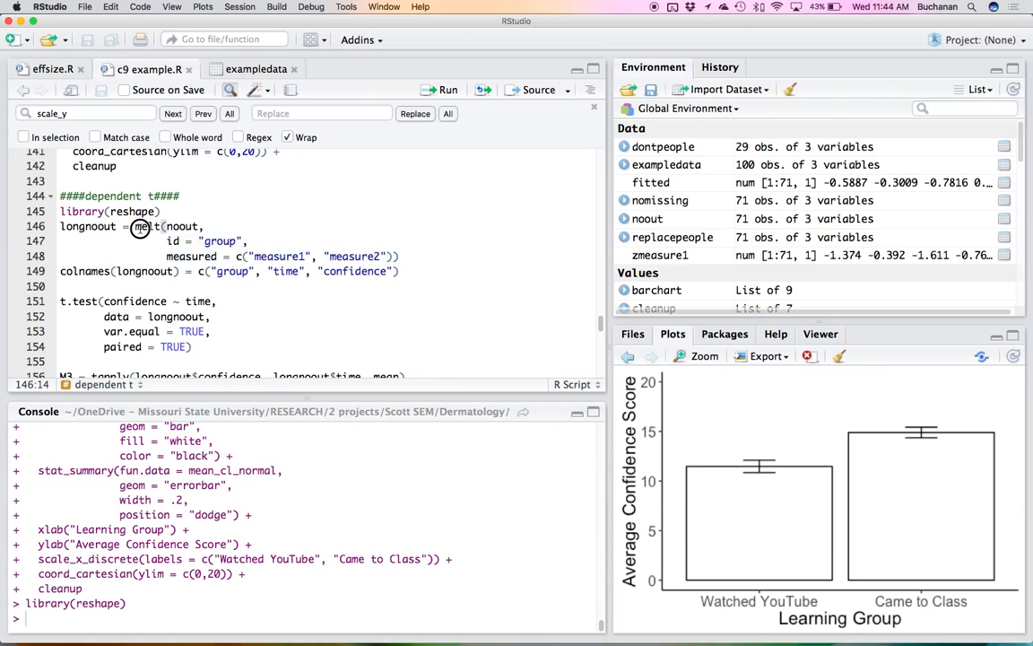
pyautogui.hotkey('ctrl', 'Return')
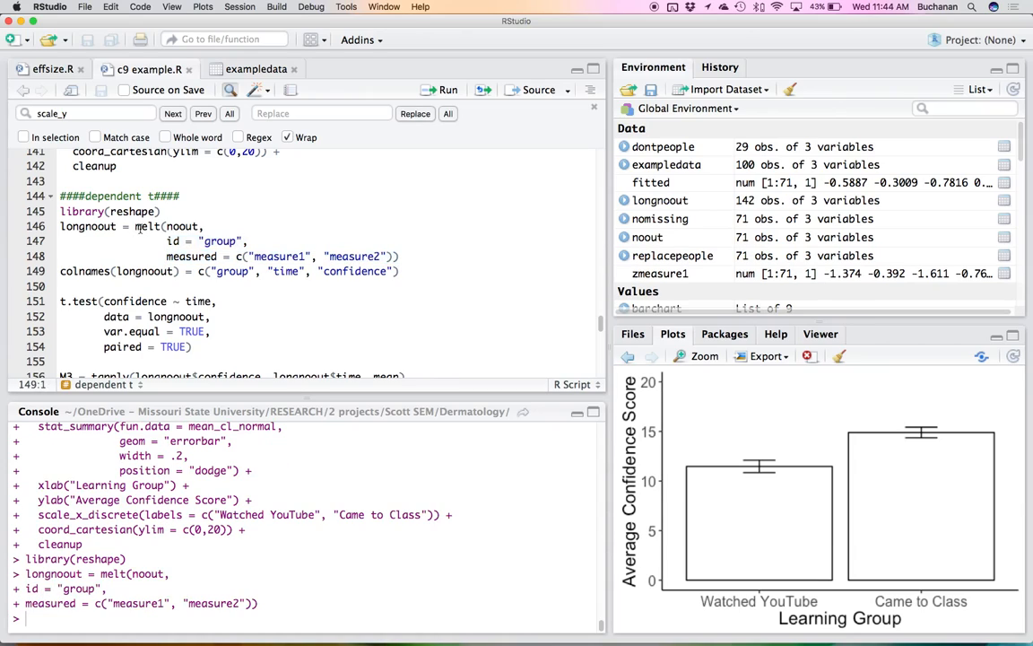
# Step: View the longnoout data set, and run the script line naming its columns "group", "time" and "confidence"
pyautogui.click(660, 200)
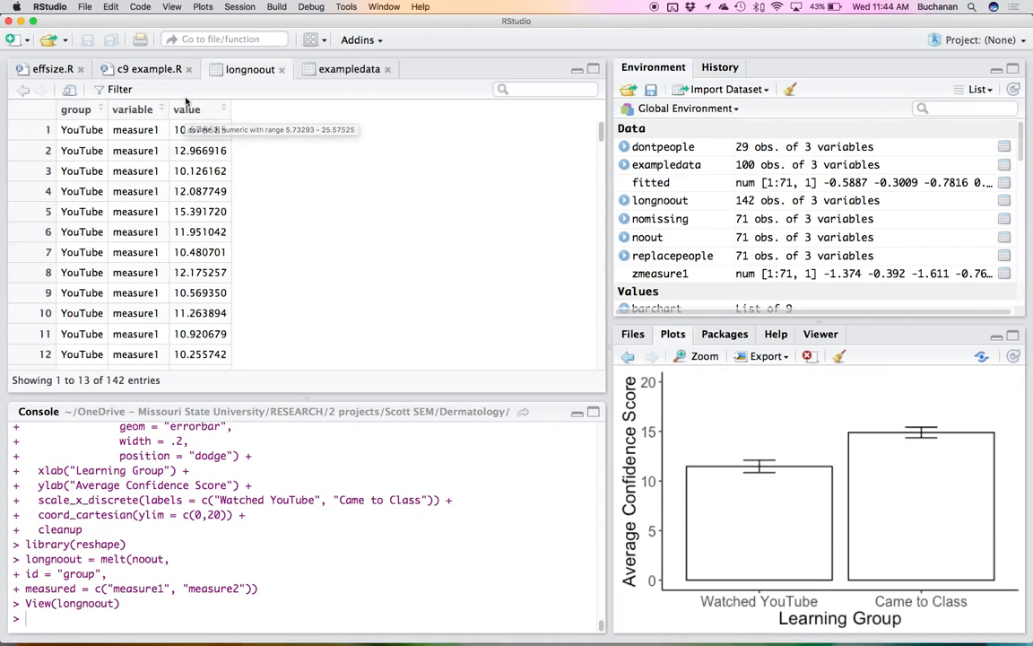
pyautogui.click(149, 72)
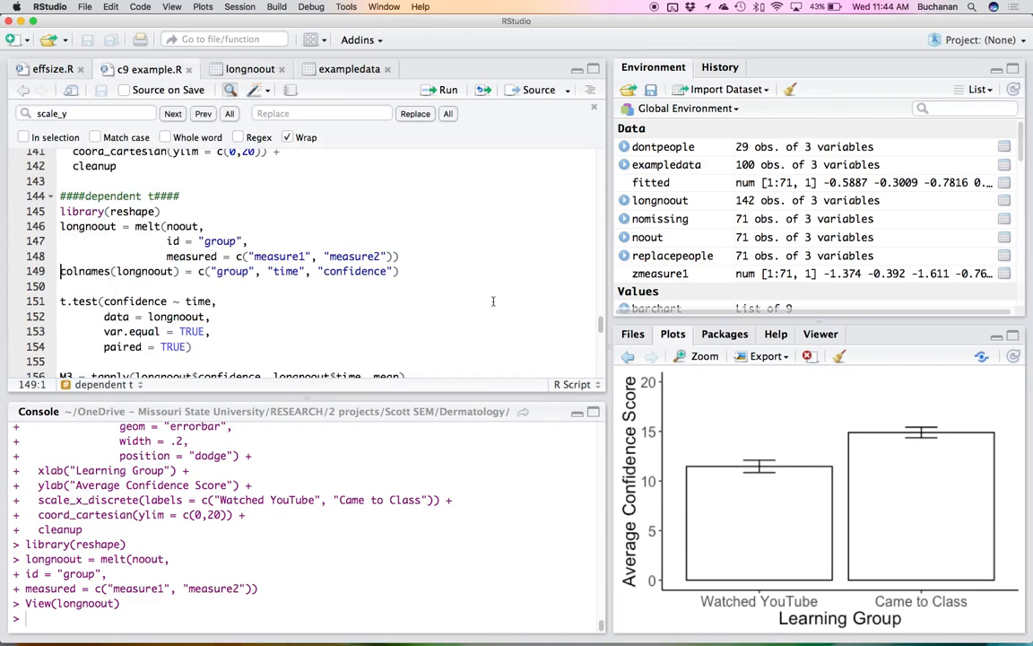
pyautogui.press('super+Return')
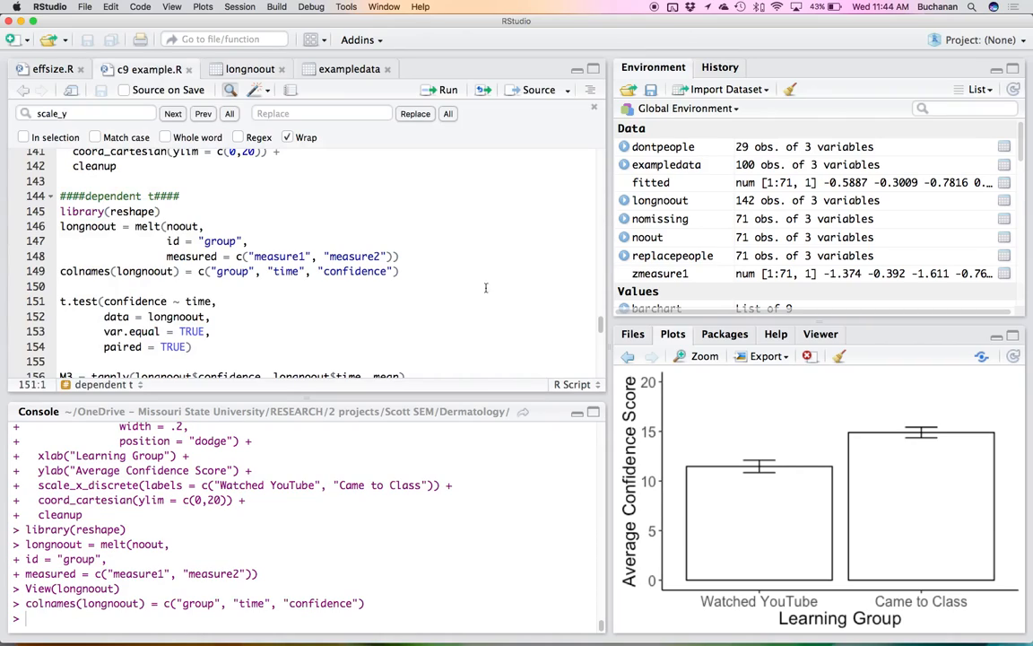
# Step: Try to run the t.test code for confidence by time on the longnoout data
pyautogui.scroll(-1, 405, 296)
pyautogui.scroll(-1, 403, 297)
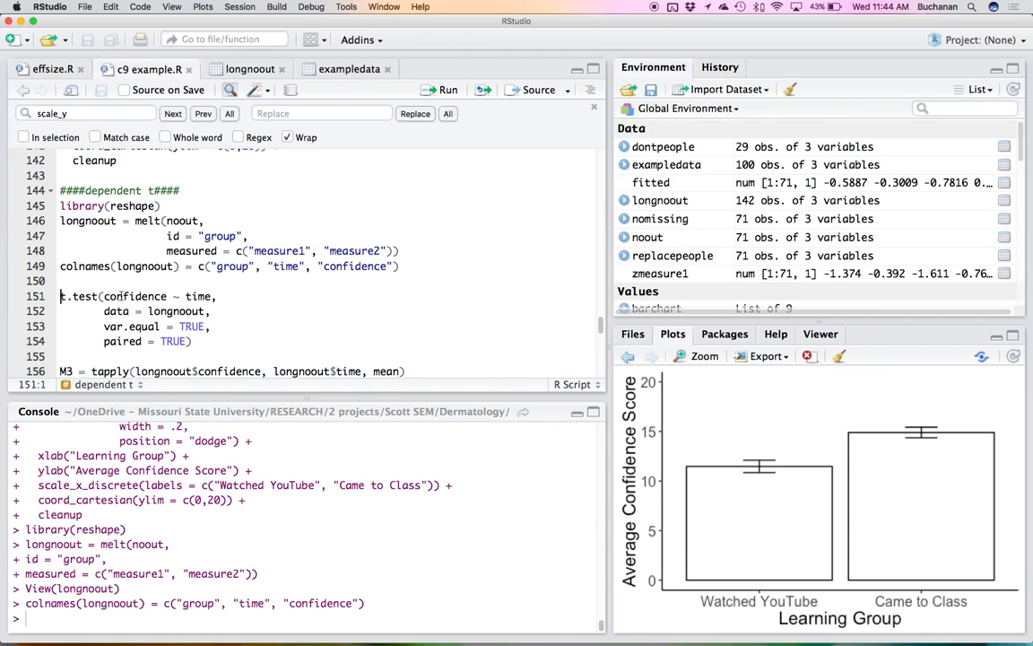
pyautogui.doubleClick(182, 310)
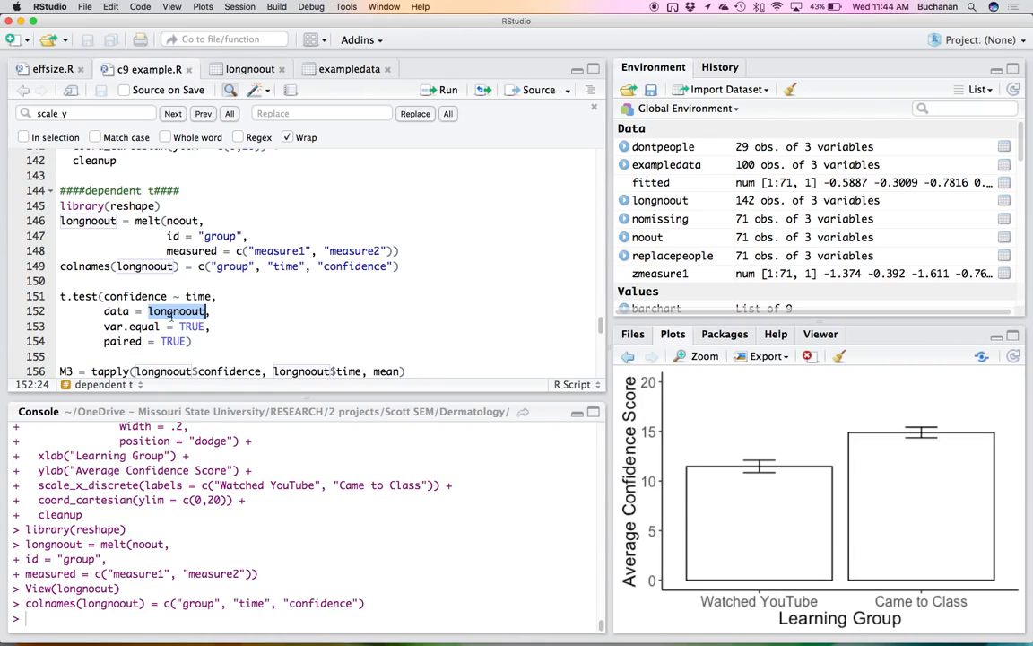
pyautogui.click(130, 341)
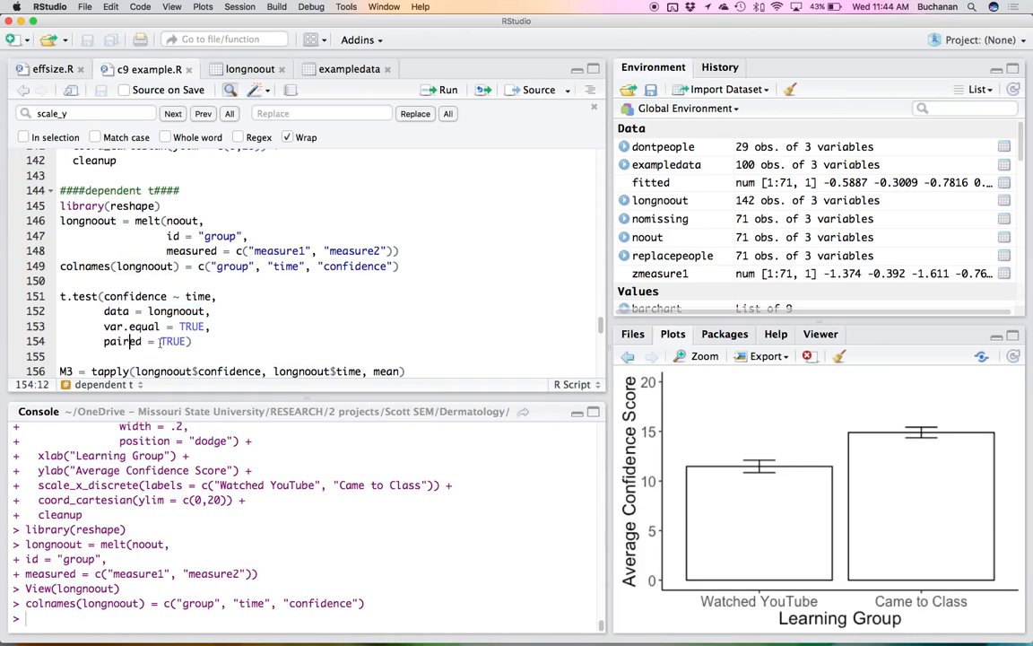
pyautogui.click(107, 296)
pyautogui.press('super+Return')
pyautogui.press('super+Return')
pyautogui.press('super+Return')
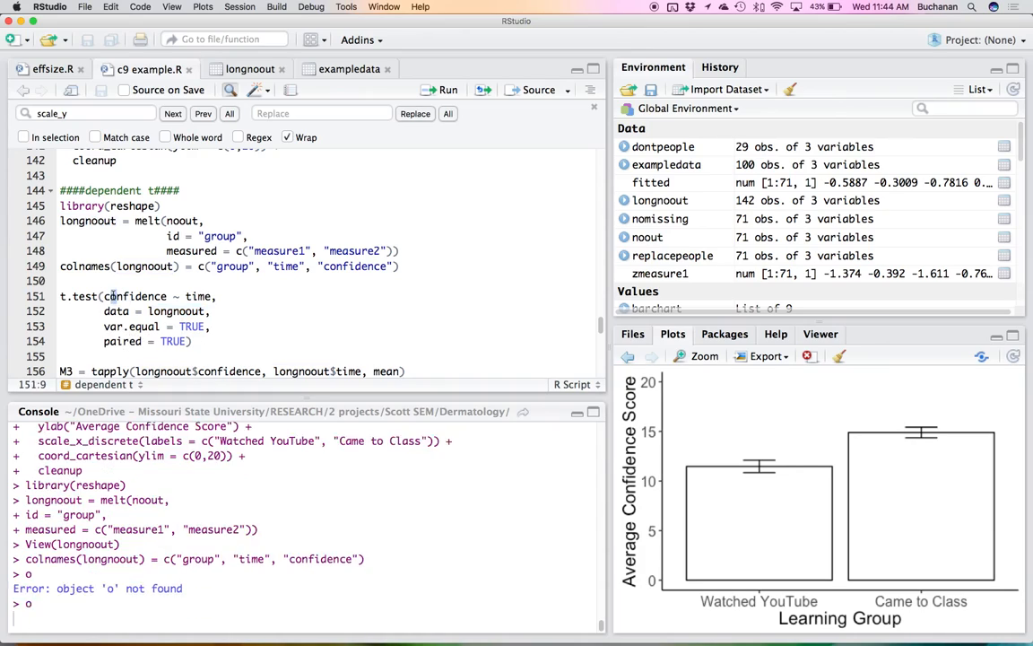
# Step: Run the paired, equal-variance t-test of confidence by time on longnoout, and examine its confidence interval and mean difference
pyautogui.click(113, 296)
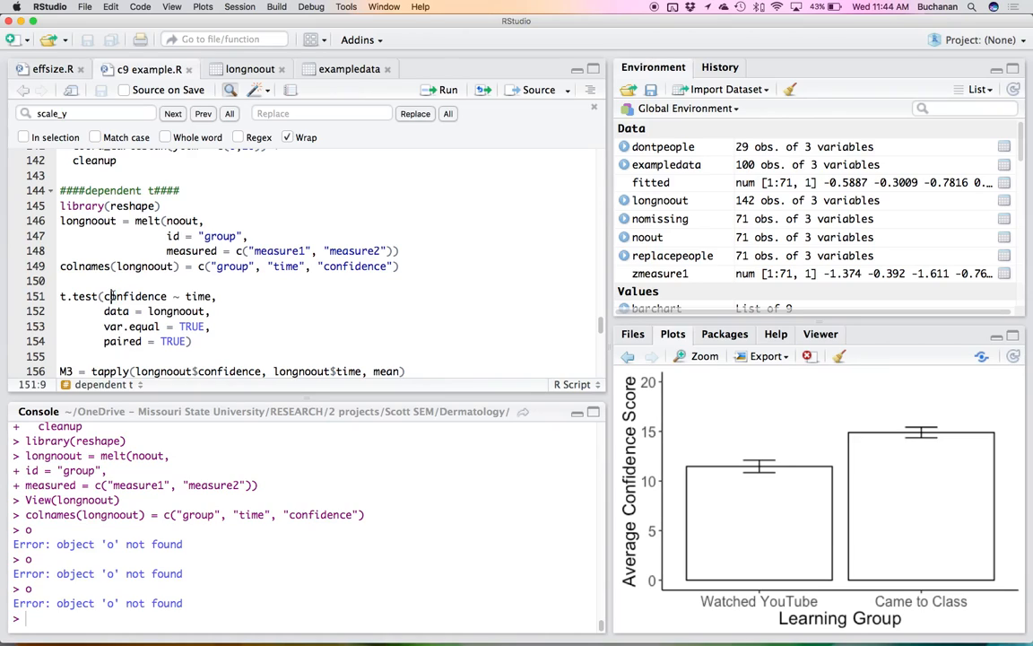
pyautogui.press('super+Return')
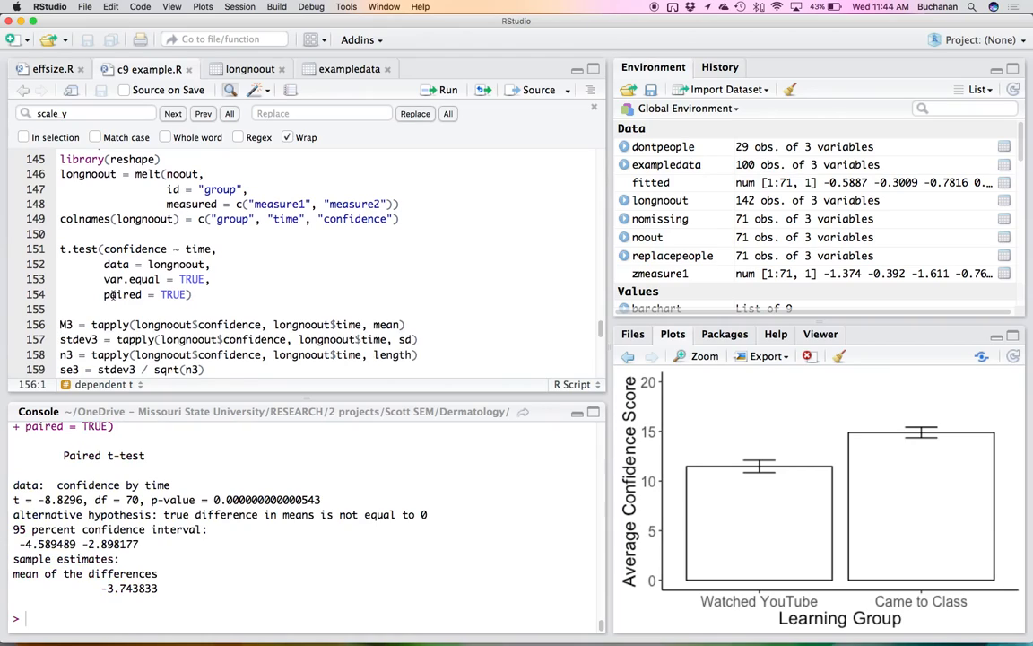
pyautogui.moveTo(15, 544); pyautogui.dragTo(242, 544)
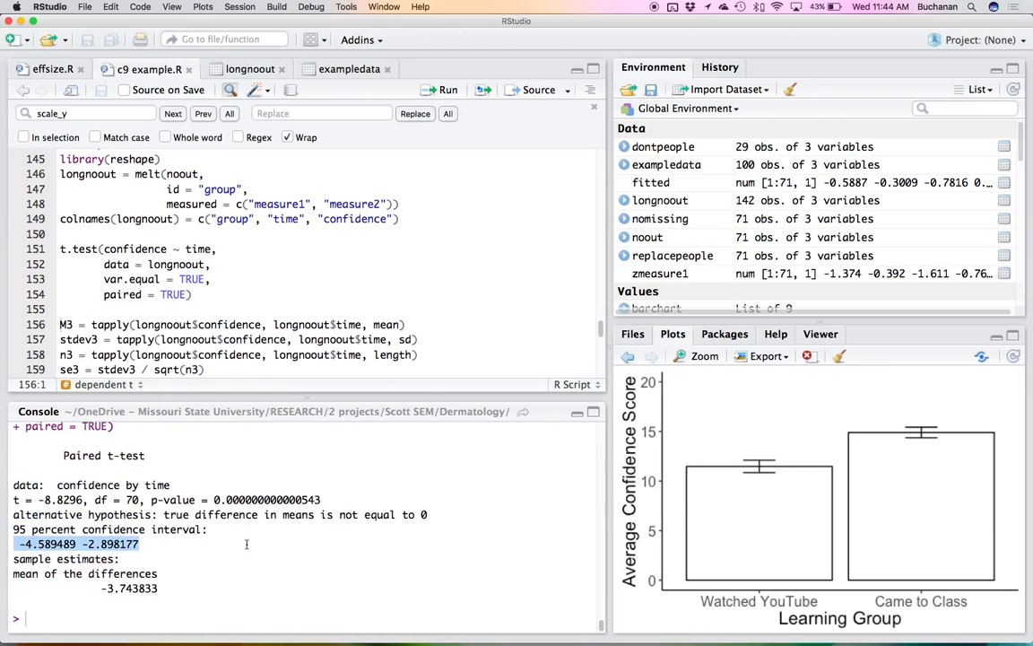
pyautogui.moveTo(160, 588); pyautogui.dragTo(18, 574)
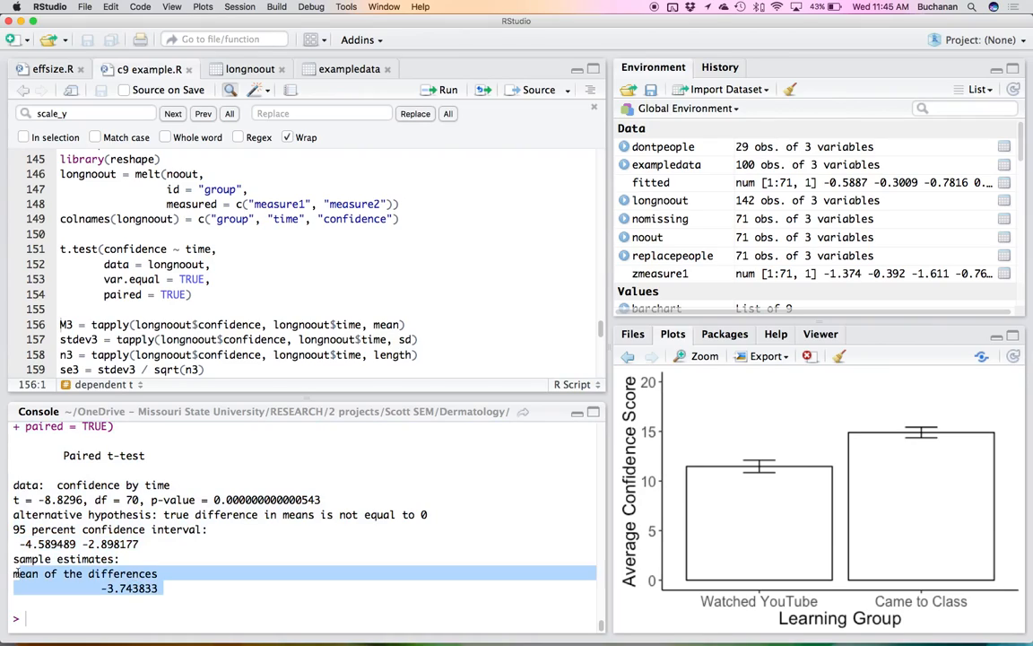
# Step: Compute M3, stdev3, n3 and se3 for confidence by time from longnoout, and print all four
pyautogui.click(116, 287)
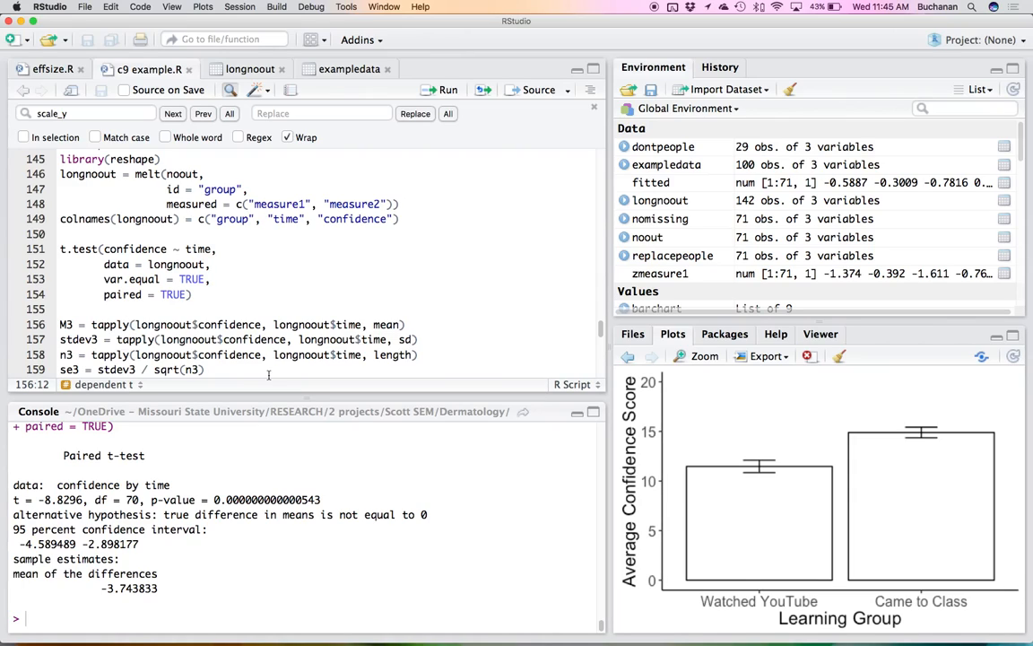
pyautogui.press('super+Return')
pyautogui.press('super+Return')
pyautogui.press('super+Return')
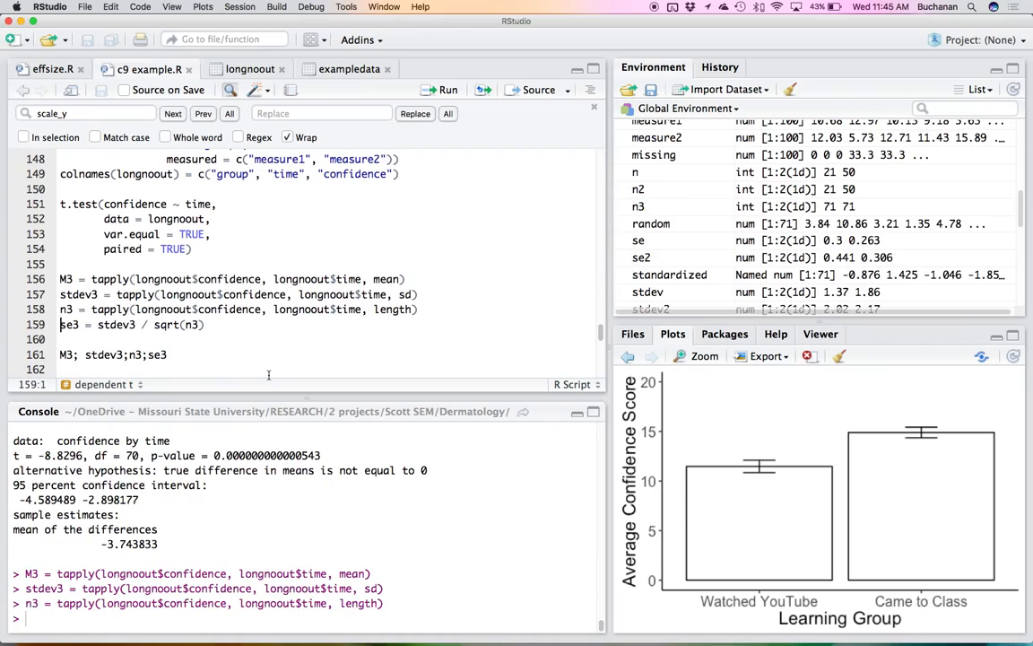
pyautogui.press('super+Return')
pyautogui.press('super+Return')
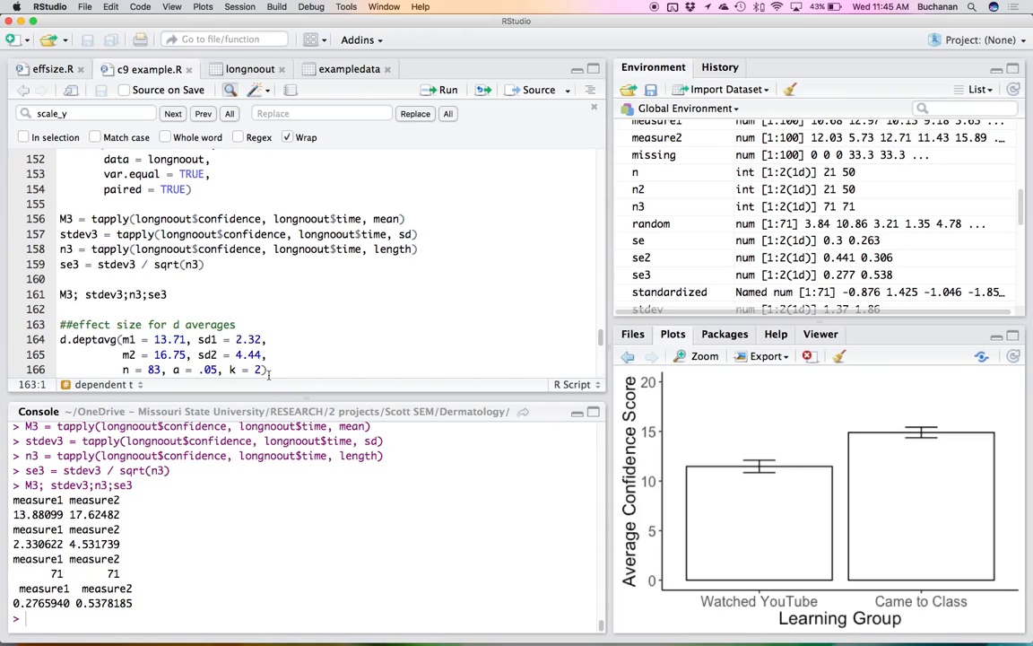
# Step: Run d.deptavg with m1 = 13.71, sd1 = 2.32, m2 = 16.75, sd2 = 4.44, n = 83, a = .05 and k = 2, and read its note
pyautogui.scroll(-1, 288, 334)
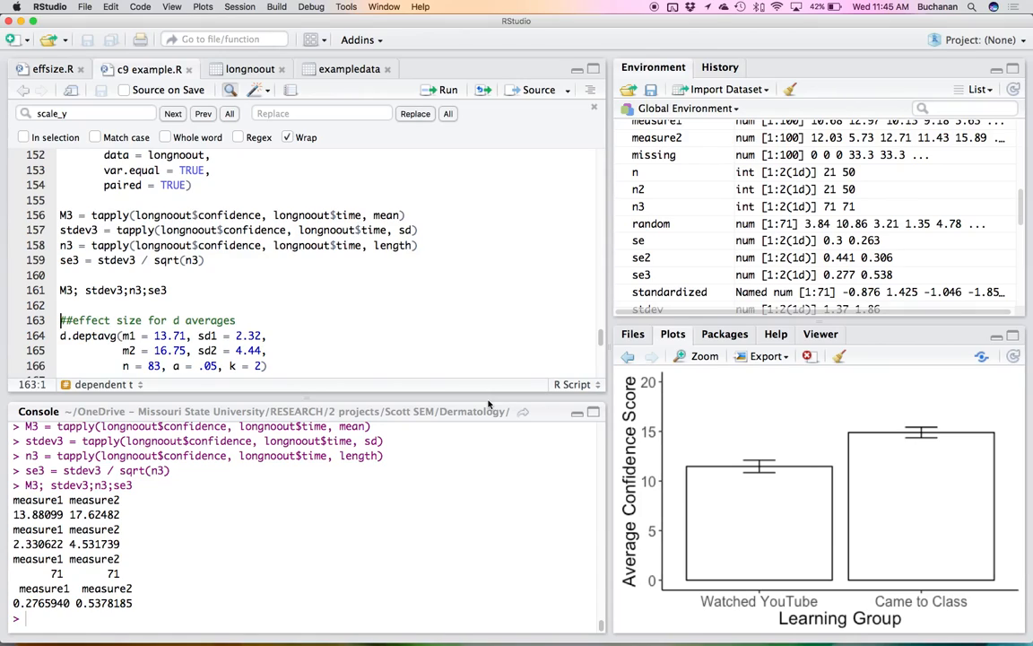
pyautogui.scroll(-2, 339, 316)
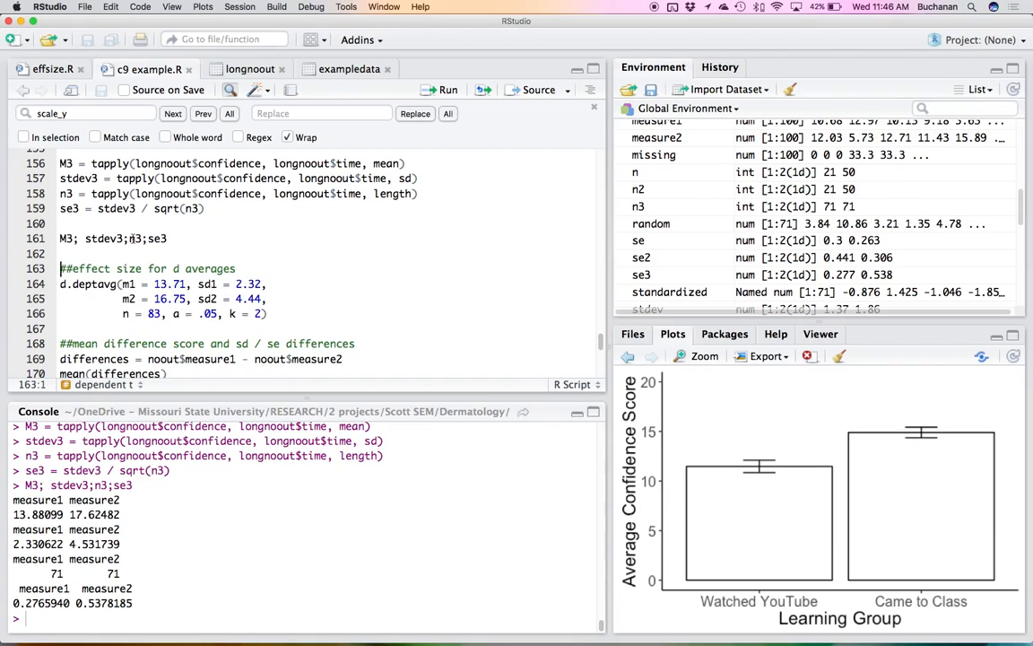
pyautogui.click(173, 283)
pyautogui.press('super+Return')
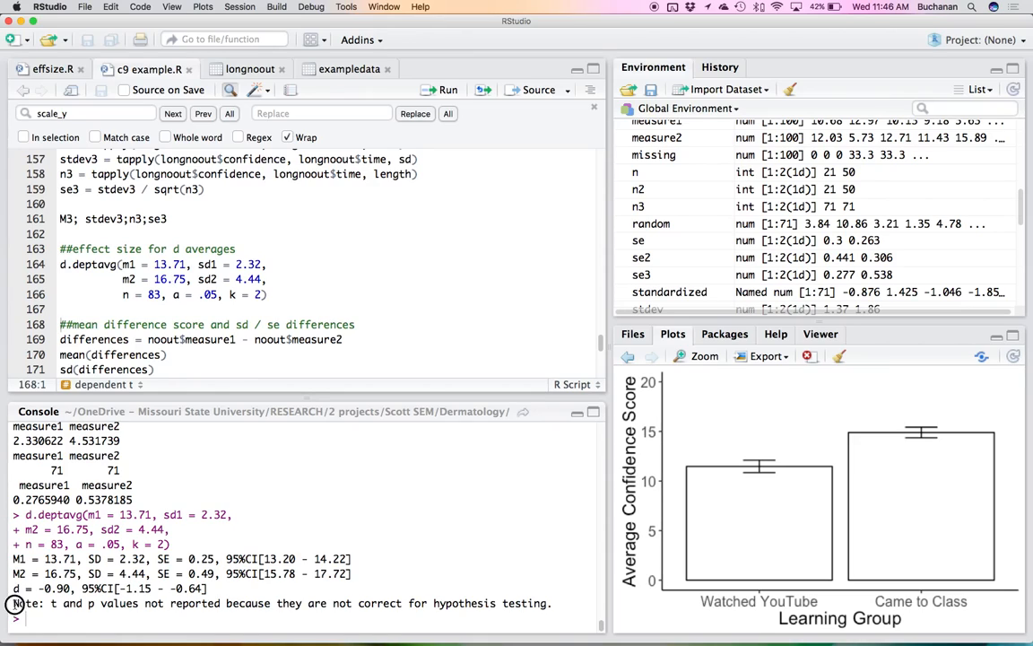
pyautogui.moveTo(13, 605); pyautogui.dragTo(559, 603)
# Step: Compute differences as noout$measure1 - noout$measure2, and calculate their mean, standard deviation and standard error
pyautogui.doubleClick(170, 339)
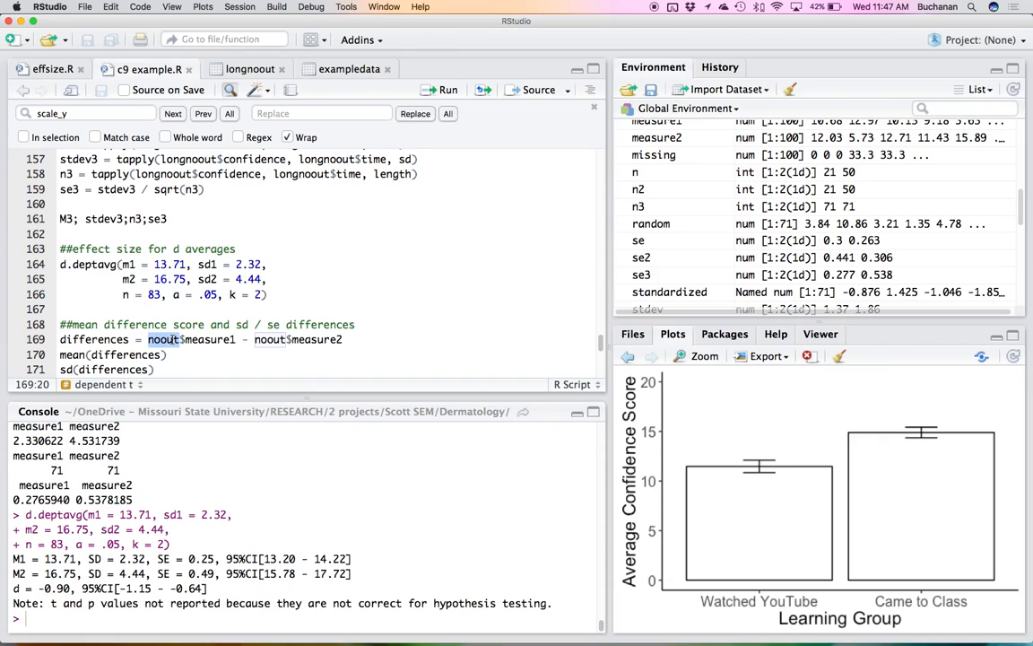
pyautogui.press('Down')
pyautogui.press('Up')
pyautogui.press('super+Return')
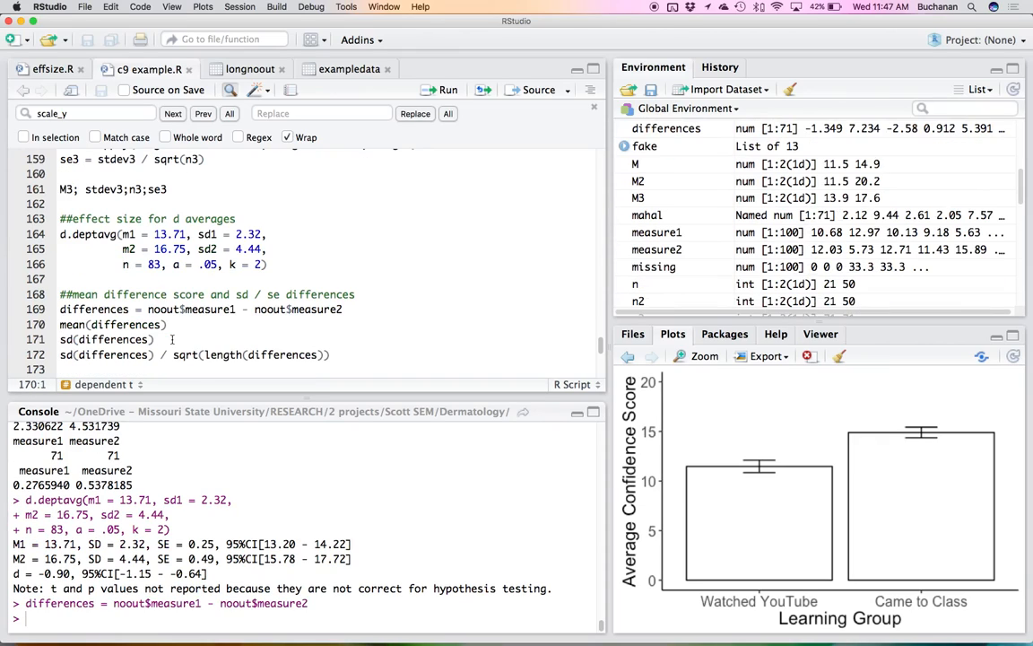
pyautogui.press('super+Return')
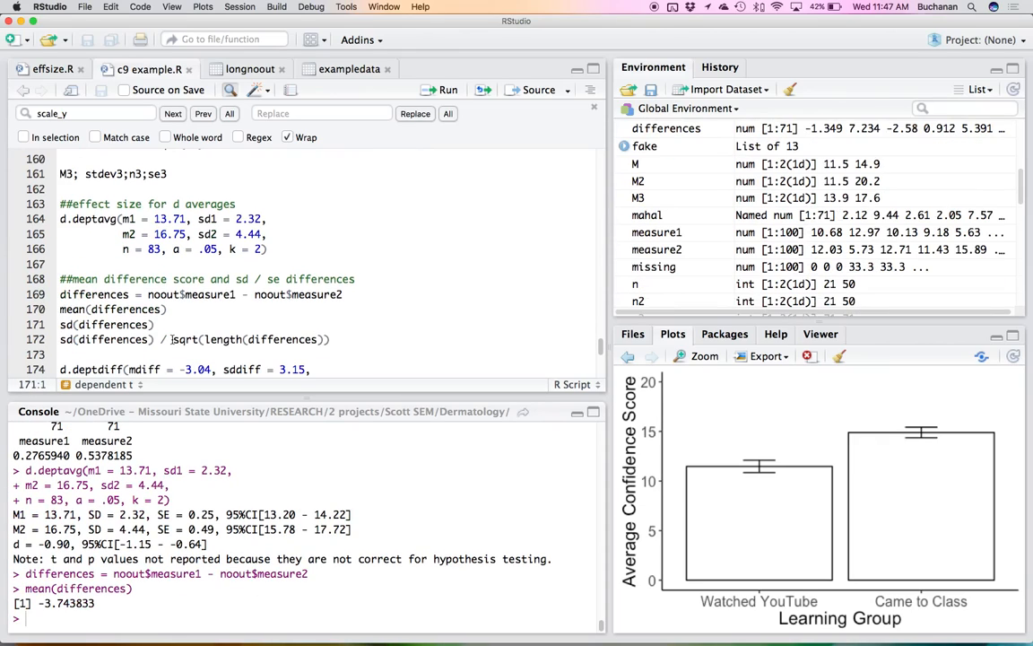
pyautogui.press('super+Return')
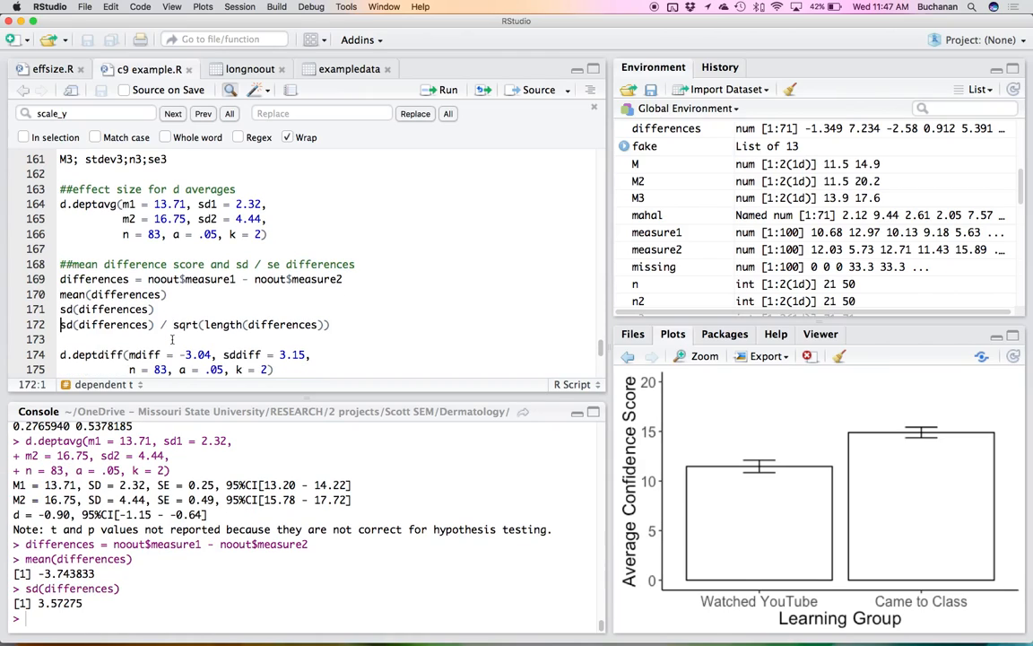
pyautogui.press('super+Return')
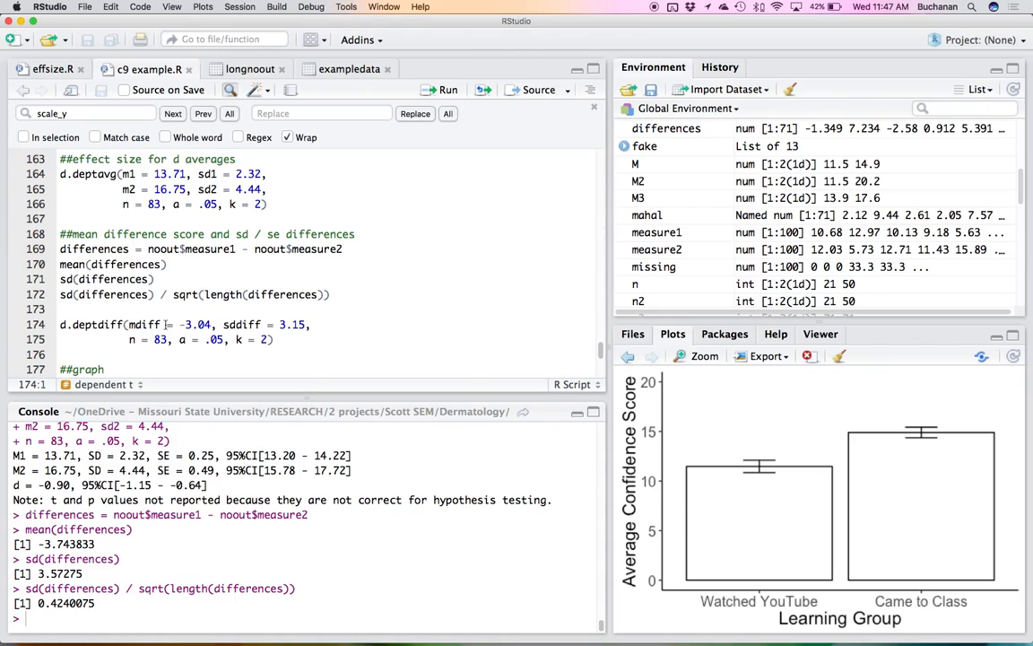
# Step: Run d.deptdiff with mdiff = -3.04, sddiff = 3.15, n = 83, a = .05 and k = 2
pyautogui.click(261, 324)
pyautogui.press('super+Return')
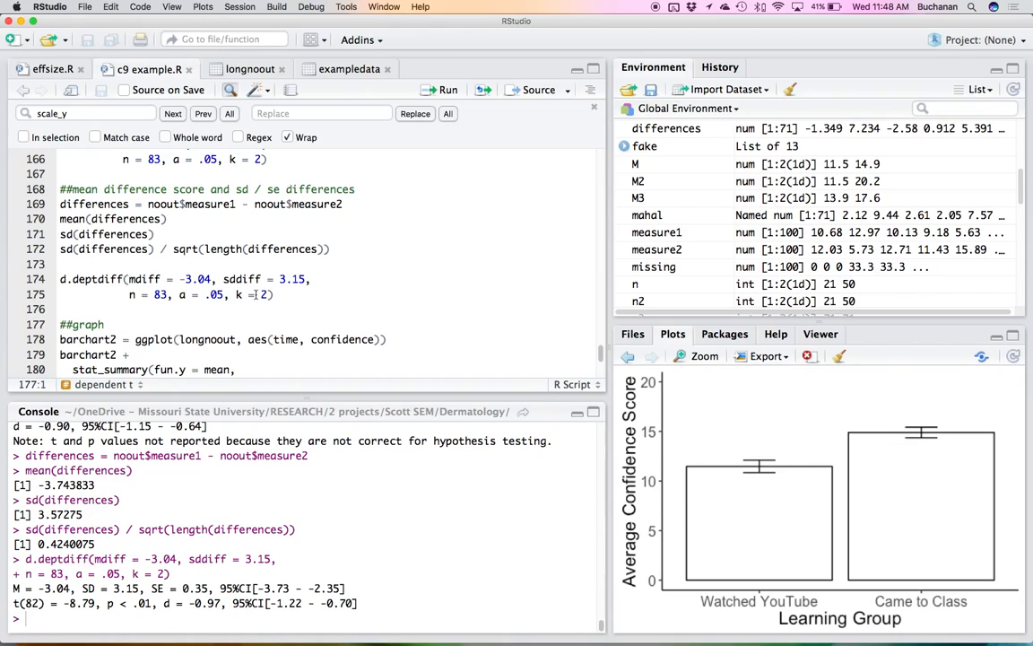
# Step: Define barchart2 from longnoout with time and confidence, and run its white bar layer and .2-wide error bar layer
pyautogui.scroll(-5, 228, 332)
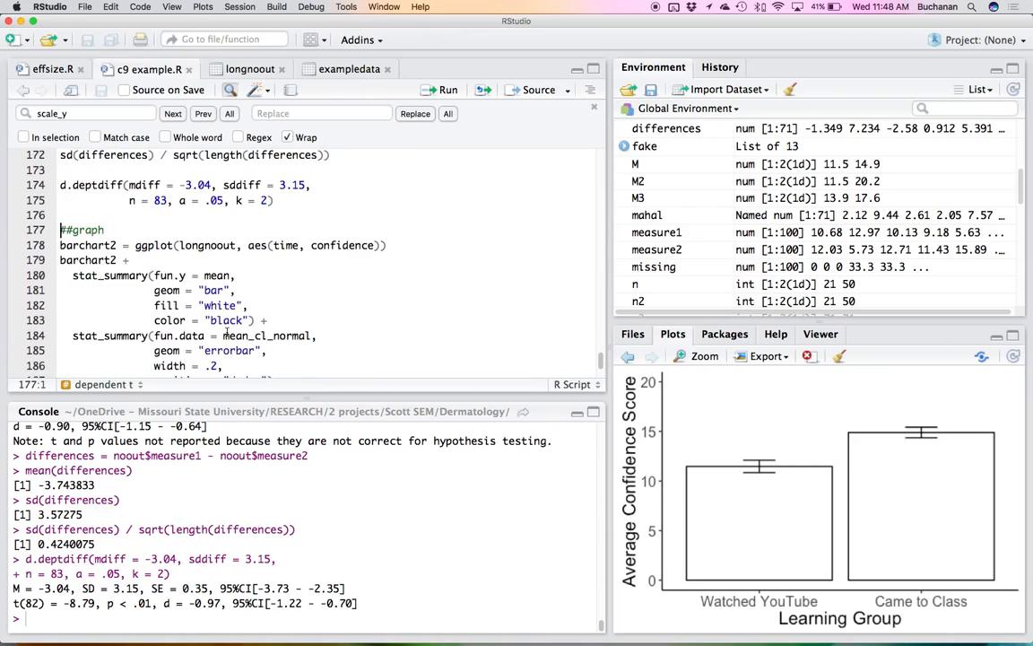
pyautogui.doubleClick(201, 244)
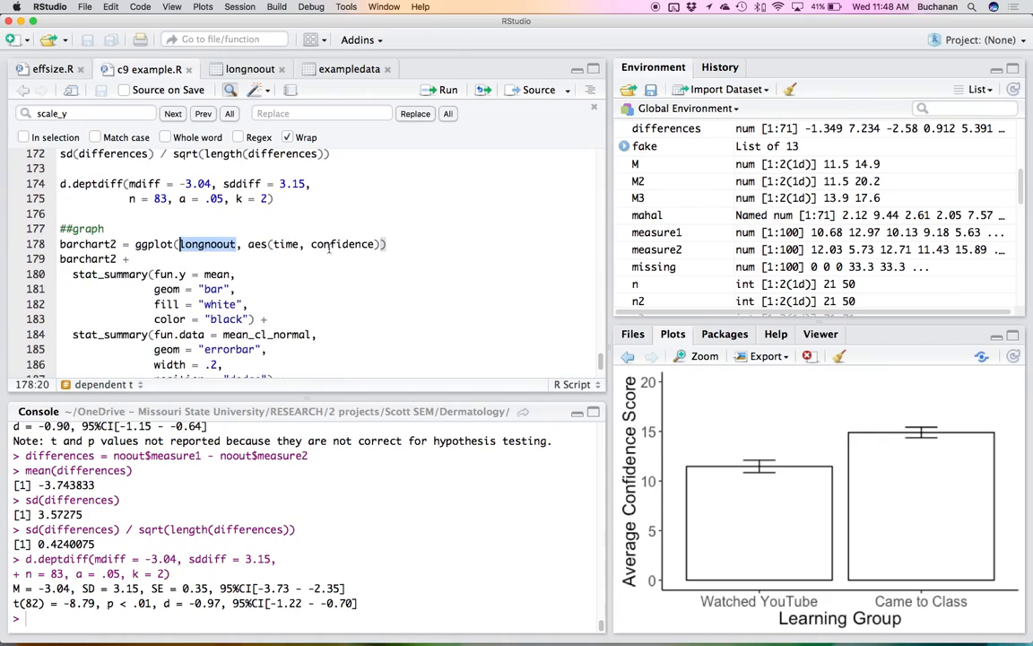
pyautogui.click(141, 242)
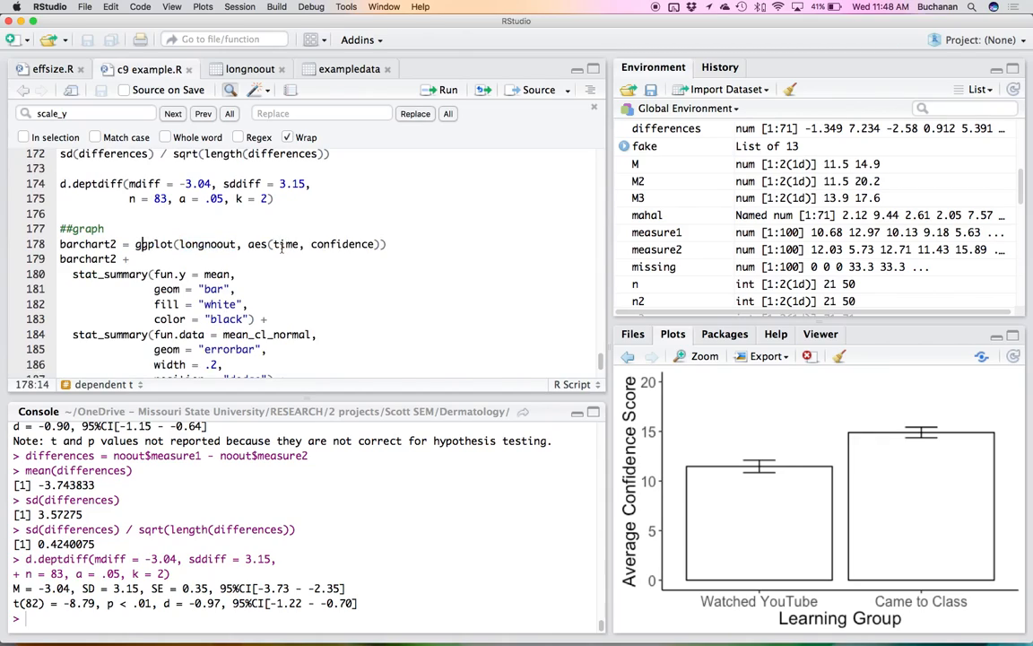
pyautogui.press('super+Return')
pyautogui.press('super+Return')
pyautogui.press('super+Return')
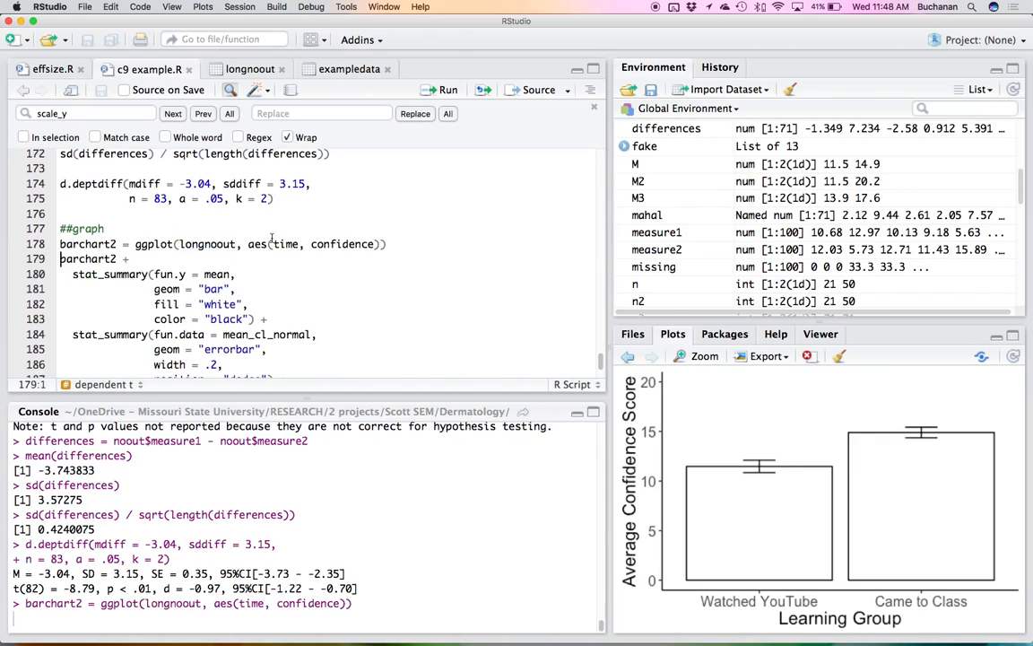
pyautogui.press('super+Return')
pyautogui.press('super+Return')
pyautogui.press('super+Return')
pyautogui.press('super+Return')
pyautogui.press('super+Return')
pyautogui.press('super+Return')
pyautogui.press('super+Return')
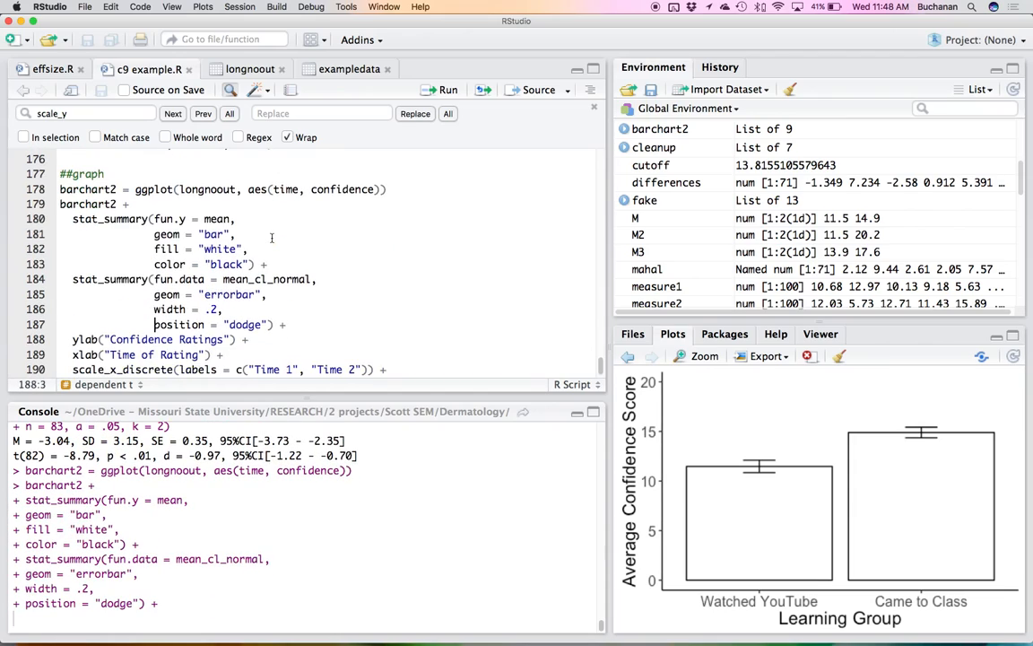
# Step: Finish barchart2 with "Confidence Ratings" and "Time of Rating" axis labels, Time 1/Time 2 categories, y limits 0 to 20 and cleanup, and view it enlarged
pyautogui.press('super+Return')
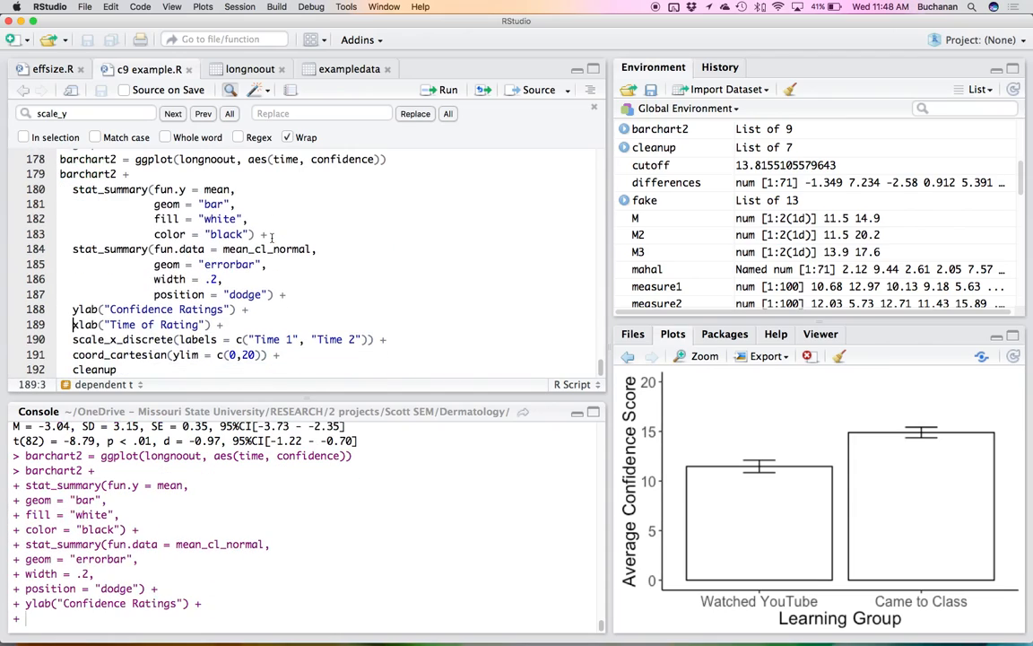
pyautogui.press('super+Return')
pyautogui.press('super+Return')
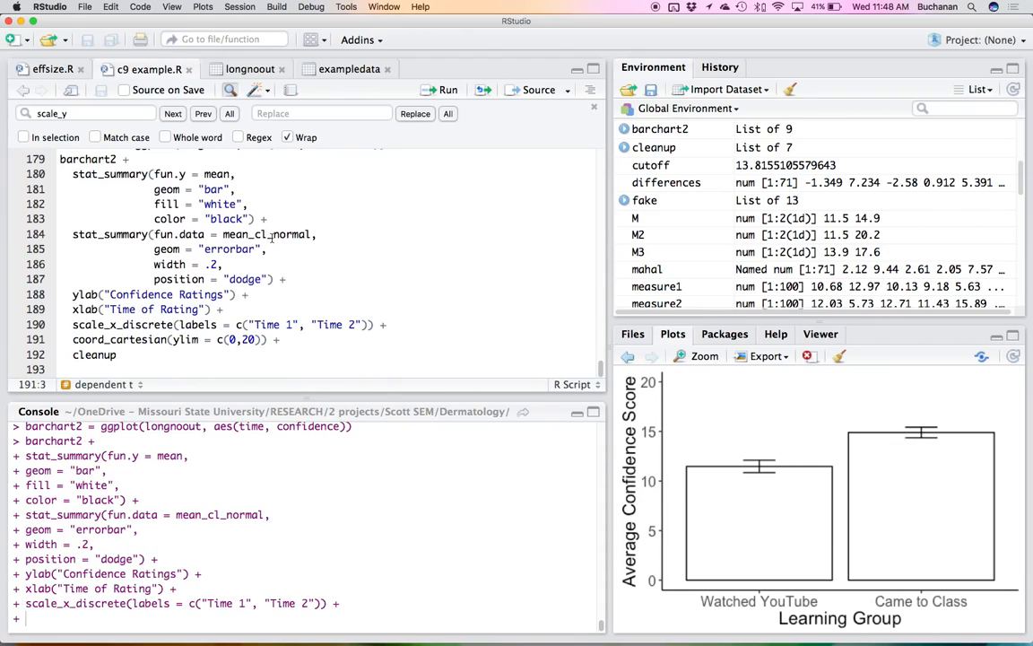
pyautogui.press('super+Return')
pyautogui.press('super+Return')
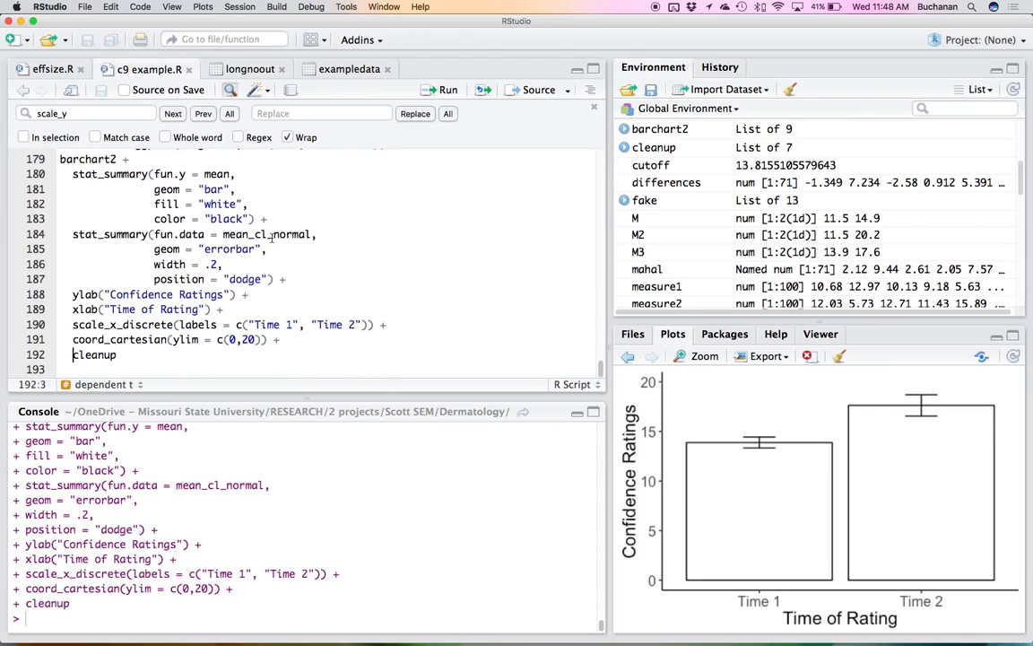
pyautogui.click(704, 356)
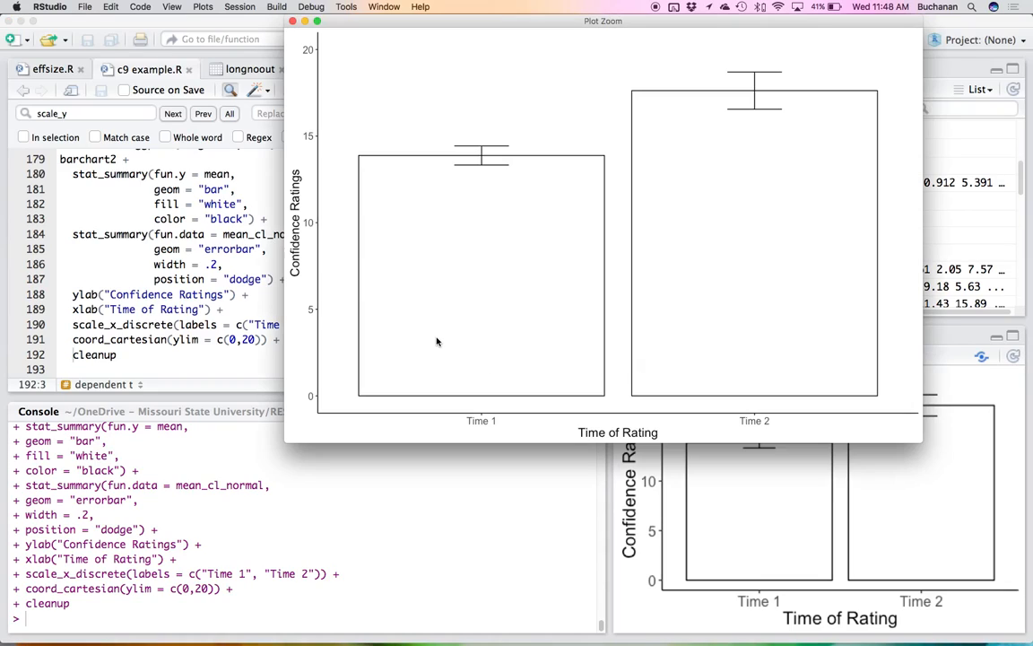
# Step: Leave the enlarged plot, launch G*Power through a system search, and move its window clear of the R script
pyautogui.click(952, 251)
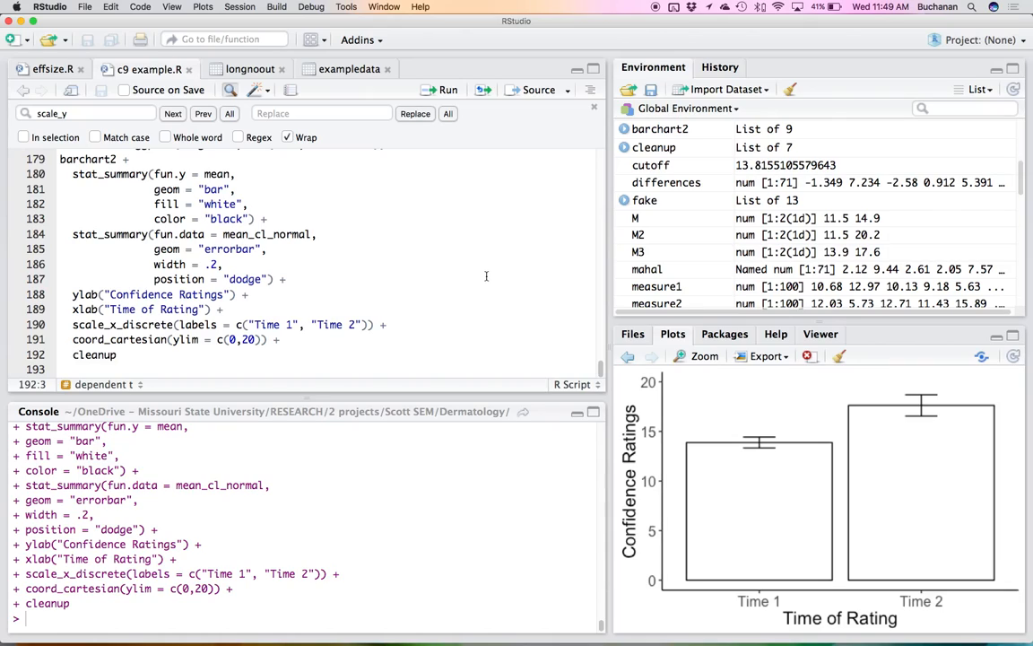
pyautogui.click(968, 7)
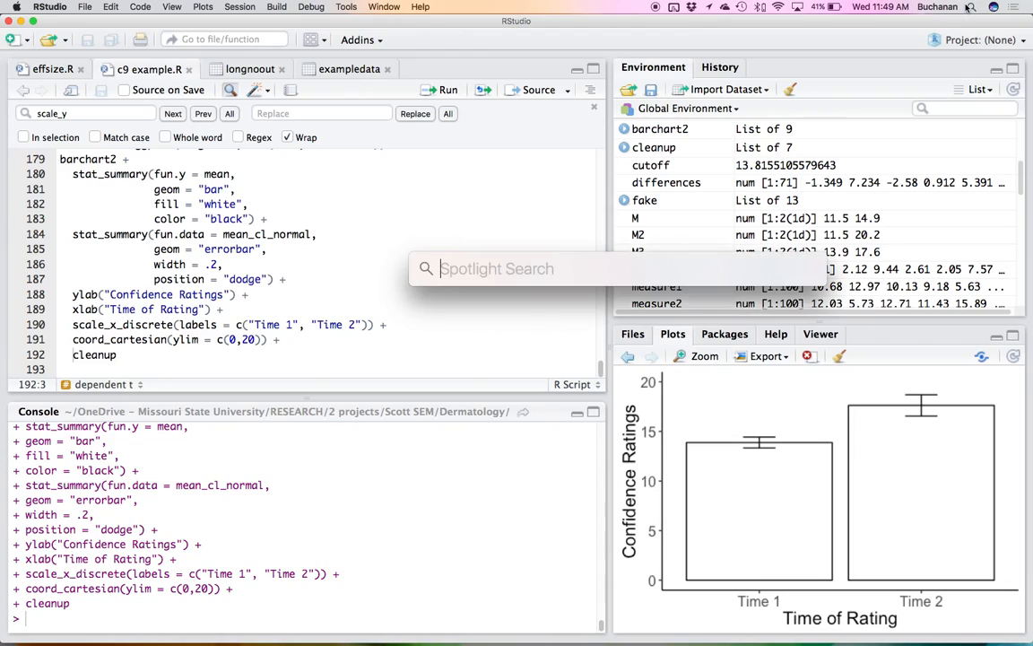
pyautogui.write('g*power')
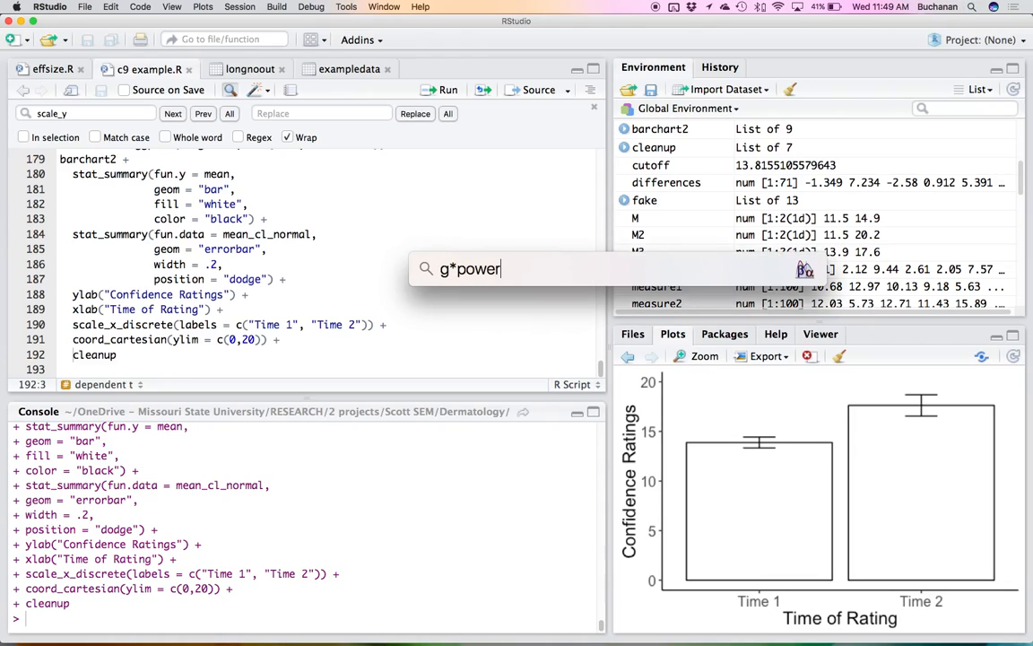
pyautogui.press('Return')
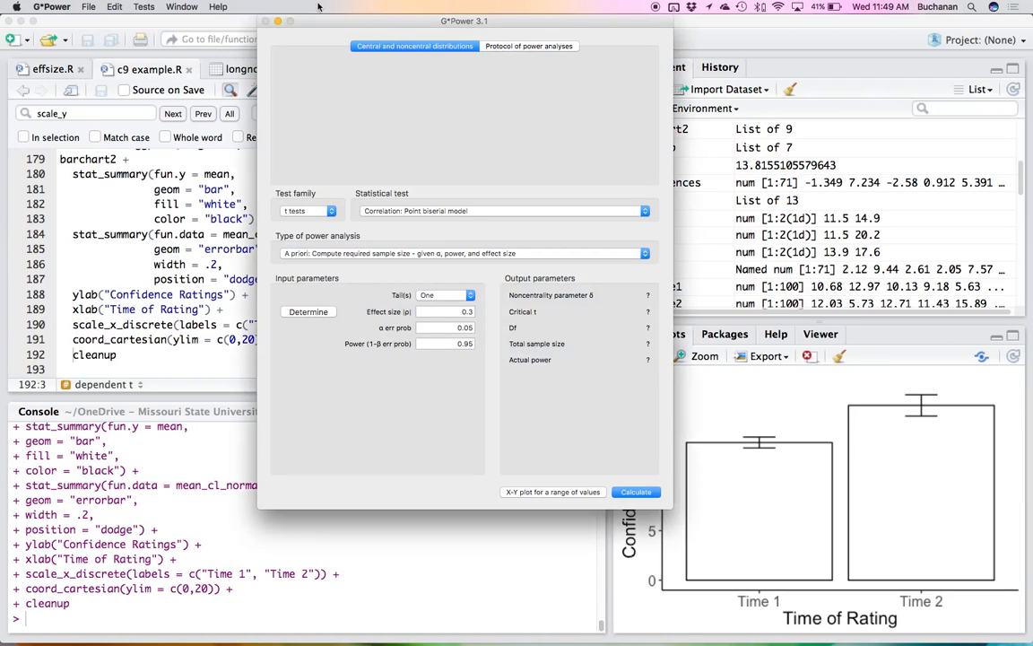
pyautogui.moveTo(389, 22); pyautogui.dragTo(679, 41)
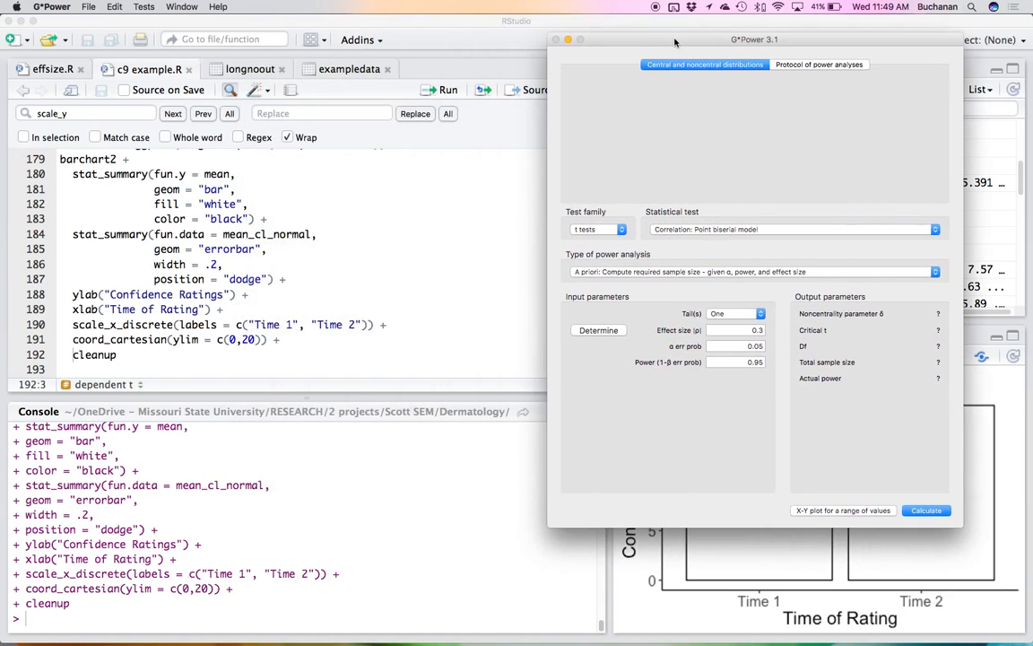
# Step: Set up a two-tailed t-test power analysis for the difference between two independent means (two groups)
pyautogui.click(589, 231)
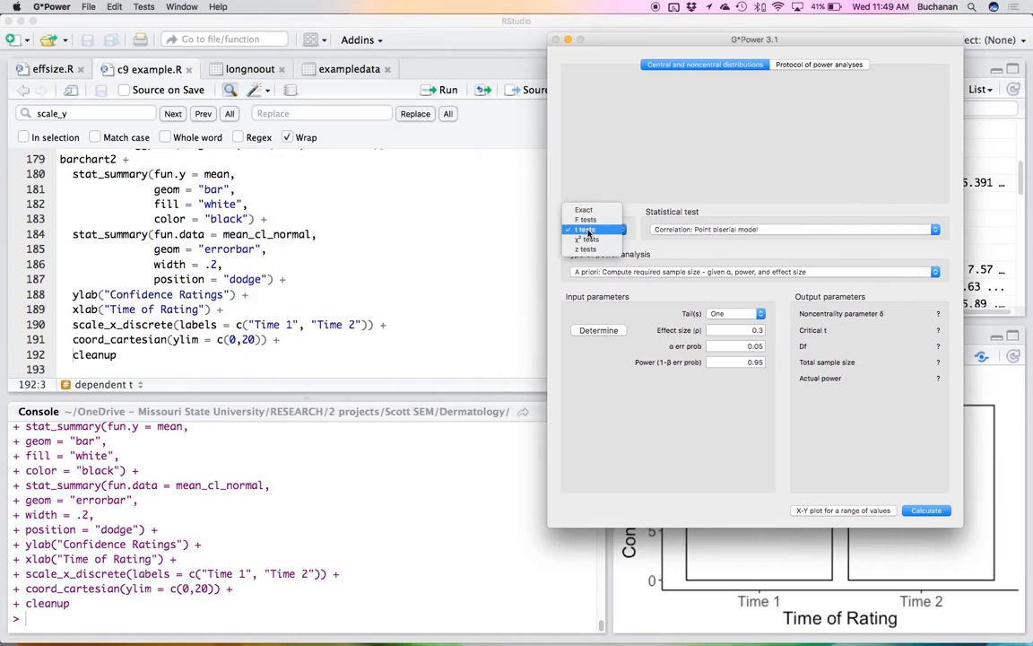
pyautogui.click(588, 231)
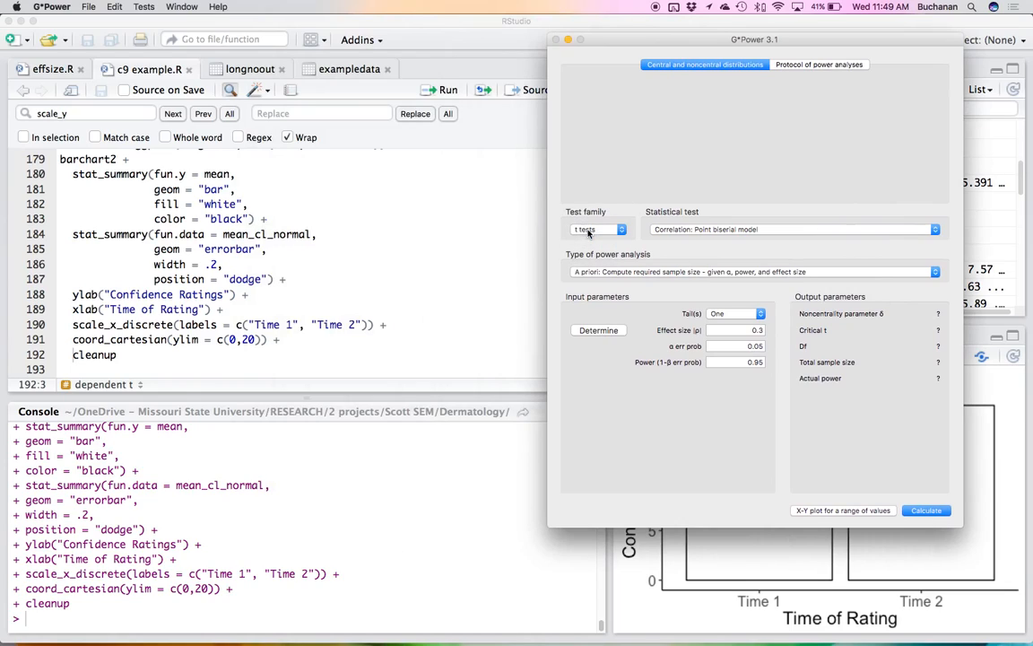
pyautogui.click(704, 231)
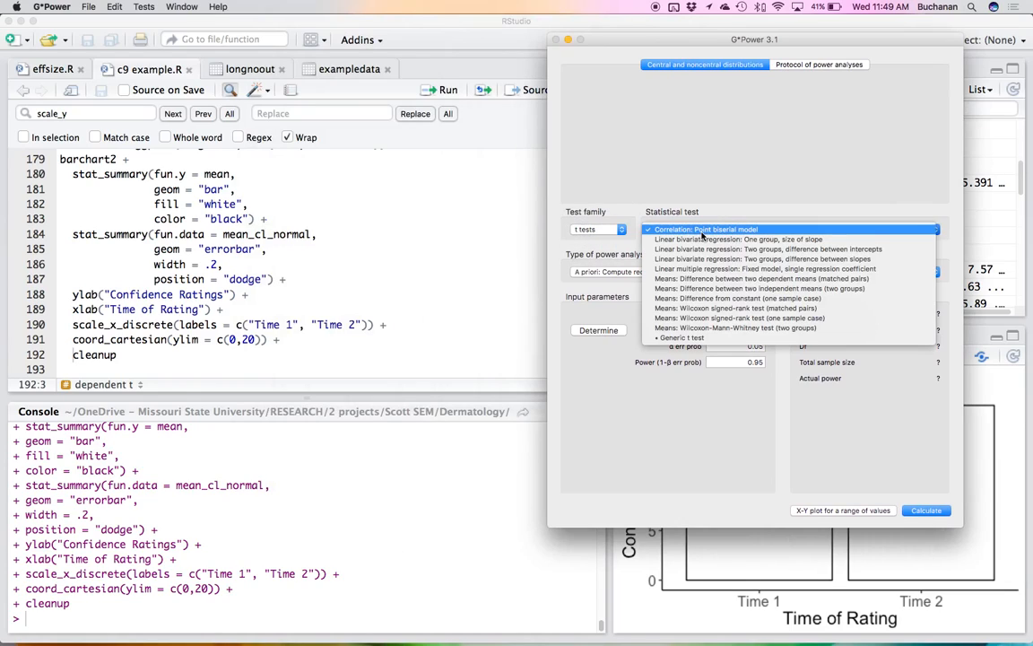
pyautogui.click(704, 291)
pyautogui.click(720, 314)
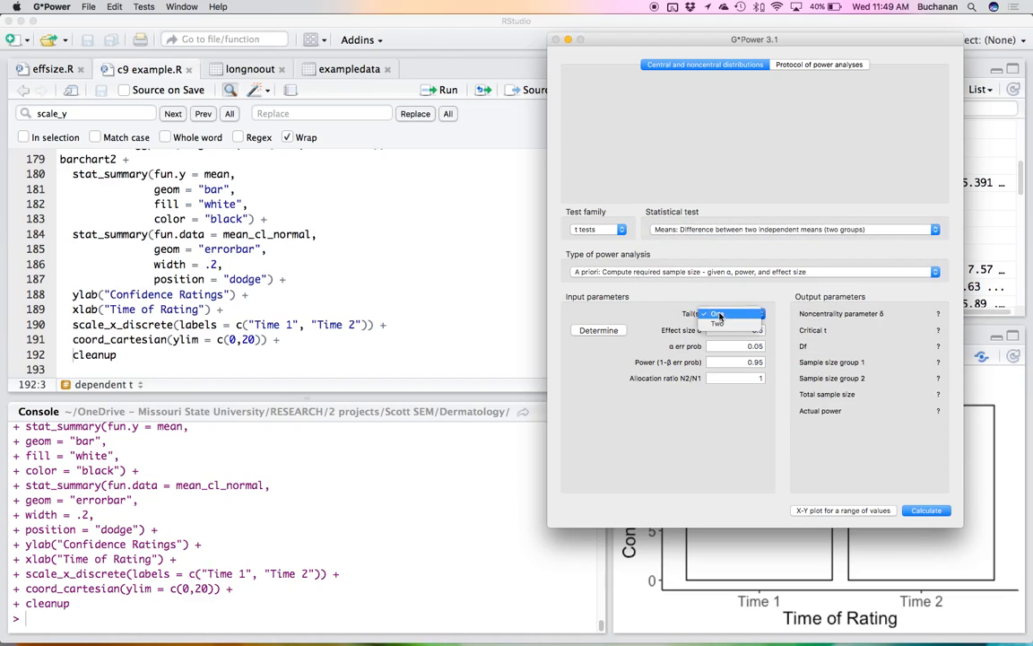
pyautogui.click(718, 324)
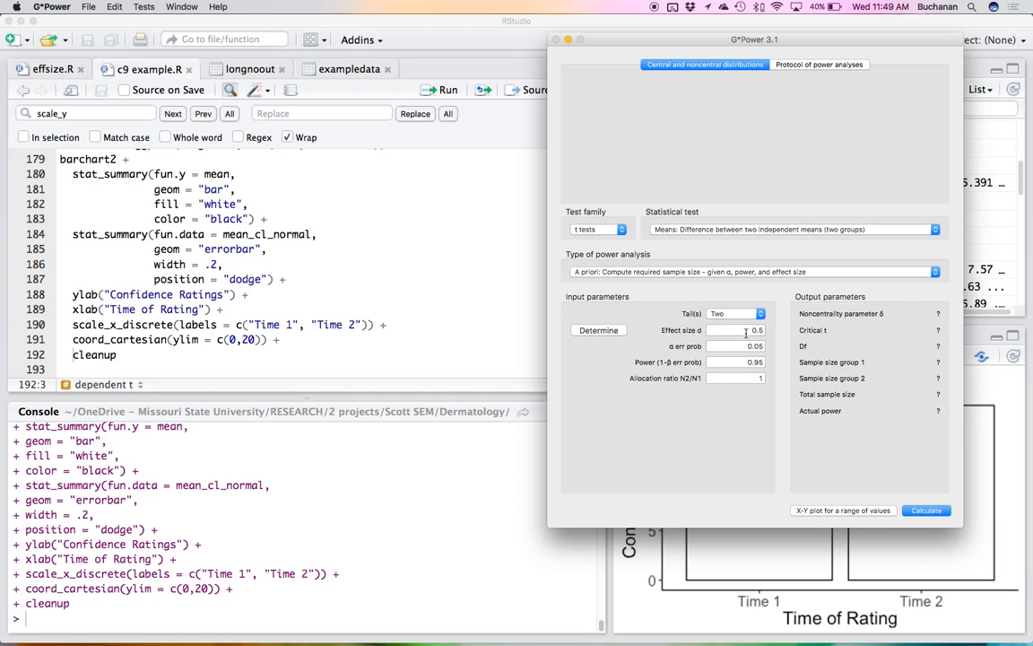
# Step: Switch to RStudio and rerun the independent t effect size call d.indt with m1 = 11.47 and m2 = 14.89
pyautogui.click(745, 331)
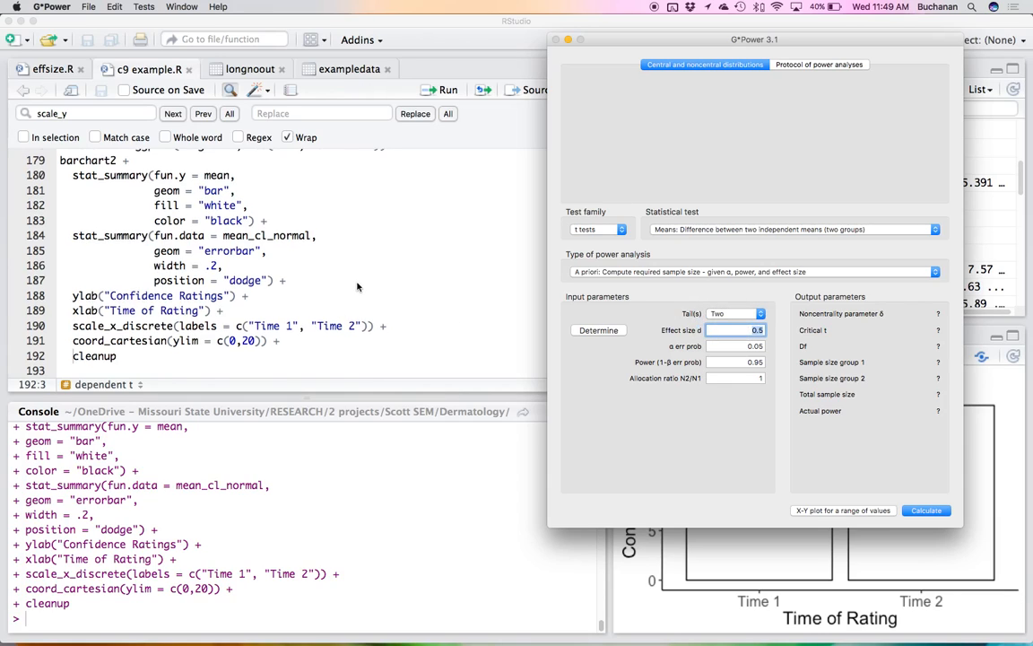
pyautogui.scroll(20, 352, 286)
pyautogui.scroll(-6, 352, 286)
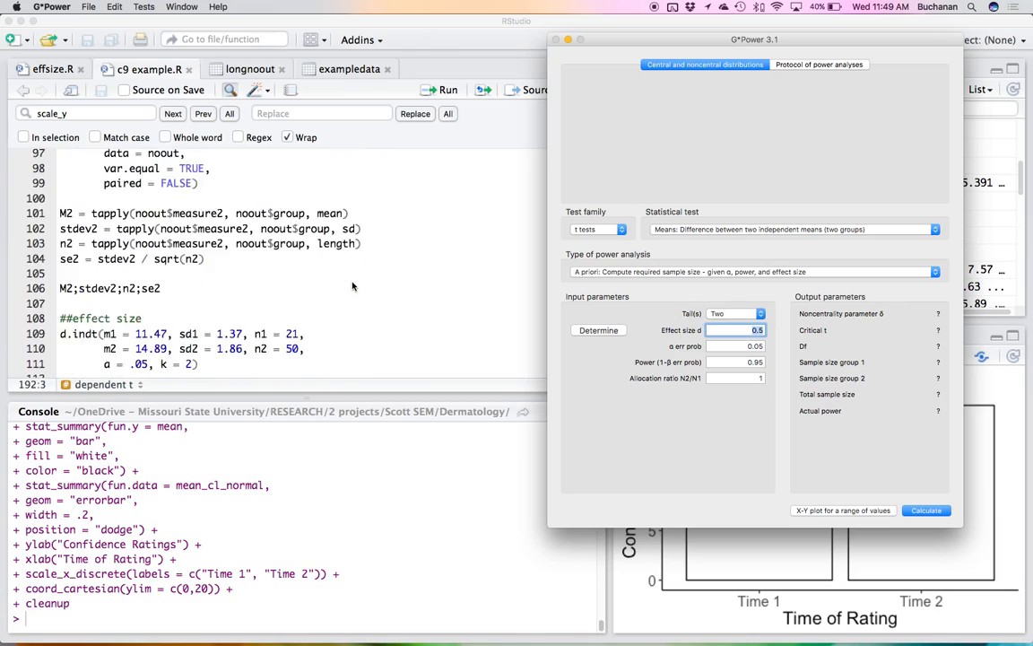
pyautogui.click(256, 204)
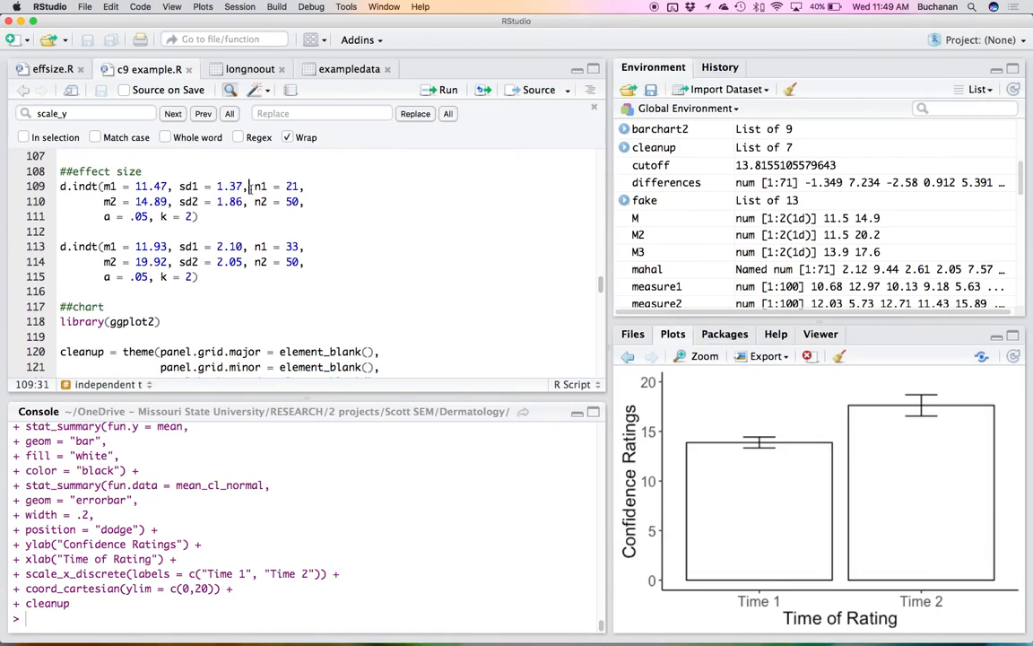
pyautogui.press('super+Return')
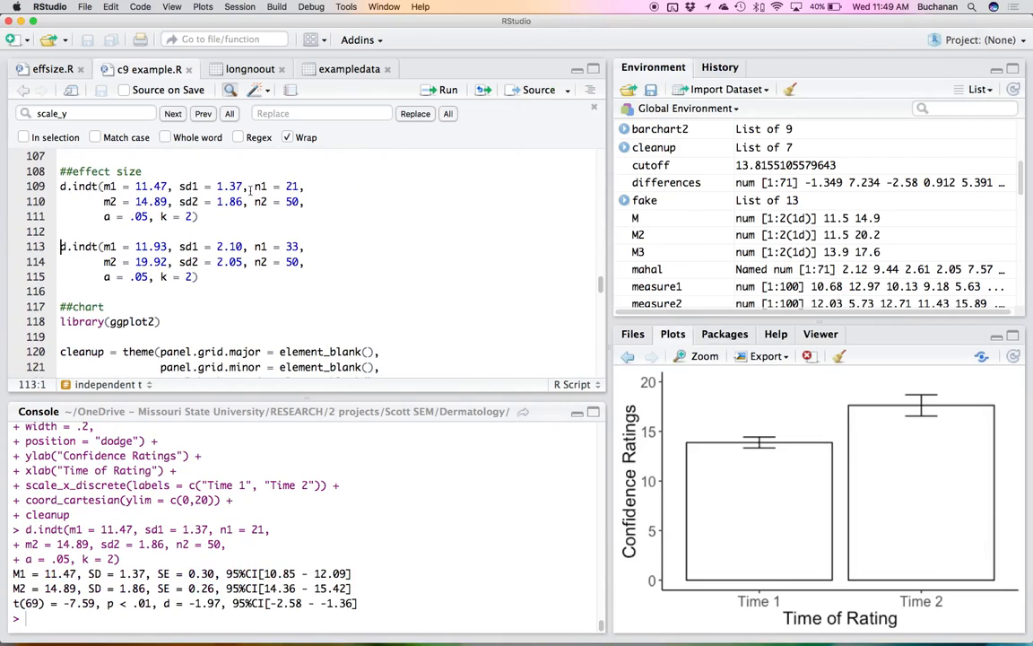
# Step: Switch back to G*Power and set the effect size d to 1.97 and the power to .80
pyautogui.moveTo(0, 644)
pyautogui.click(795, 440)
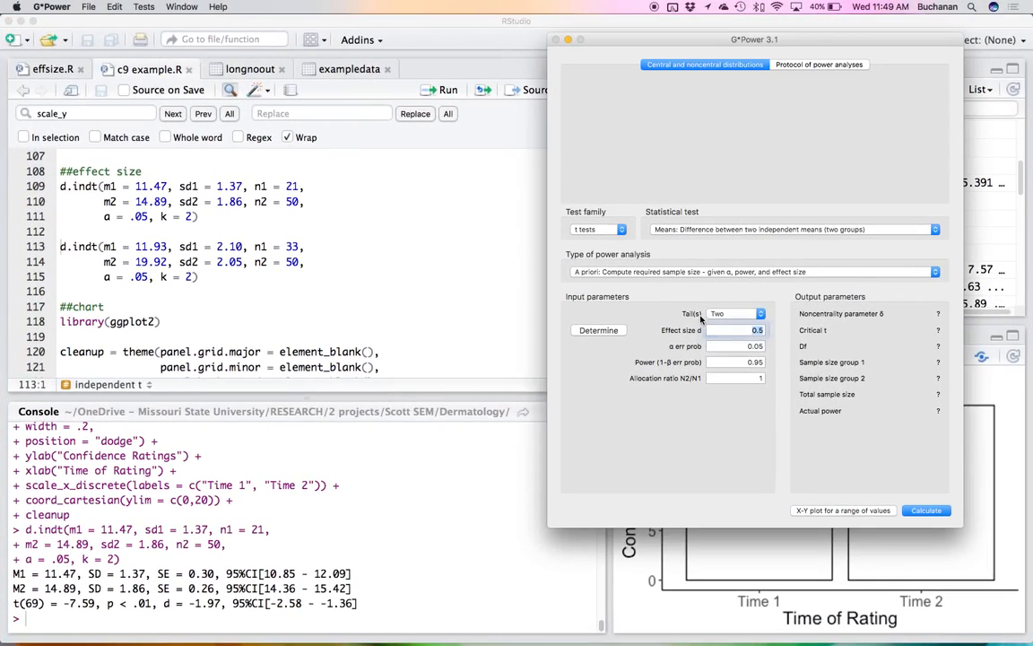
pyautogui.doubleClick(735, 330)
pyautogui.write('1.97')
pyautogui.press('Tab')
pyautogui.press('Tab')
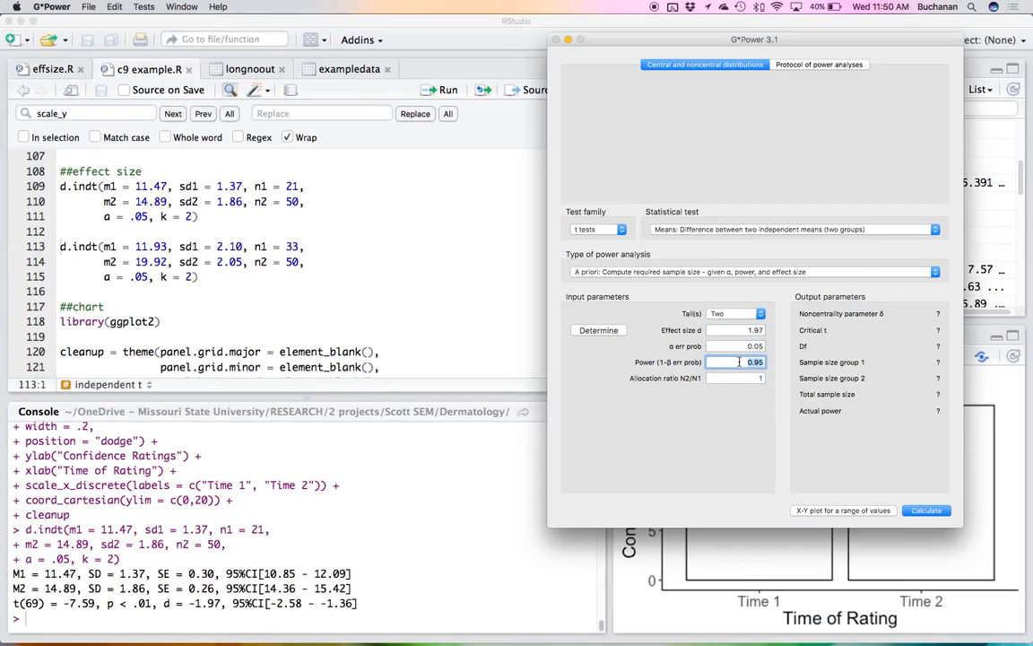
pyautogui.write('.80')
pyautogui.press('Tab')
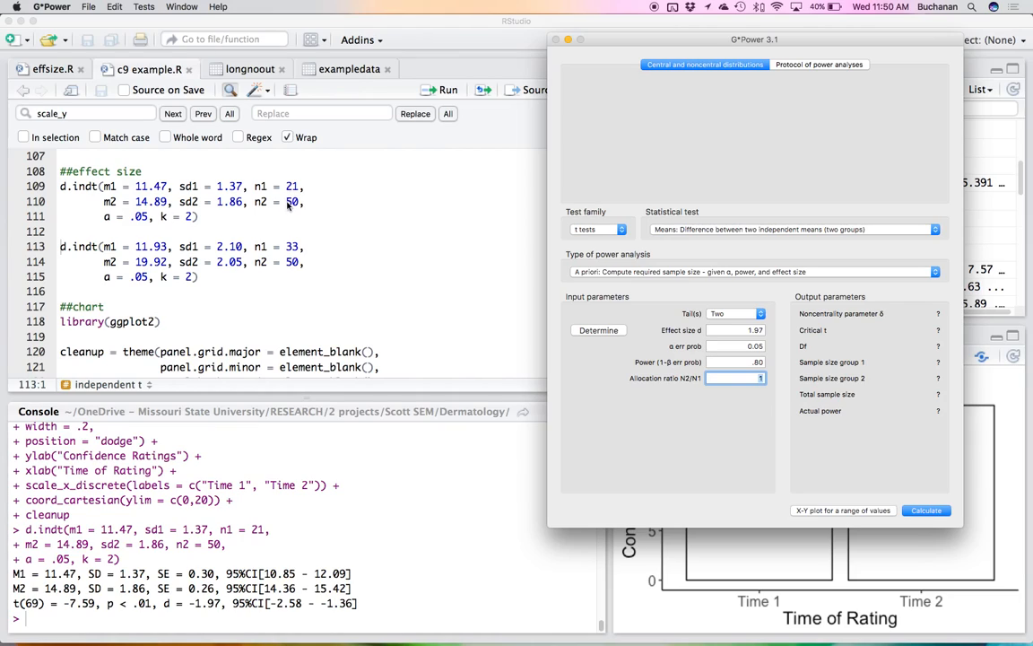
# Step: Compute 21/50 in the R console and calculate the required sample size in G*Power with an allocation ratio of .42
pyautogui.click(183, 561)
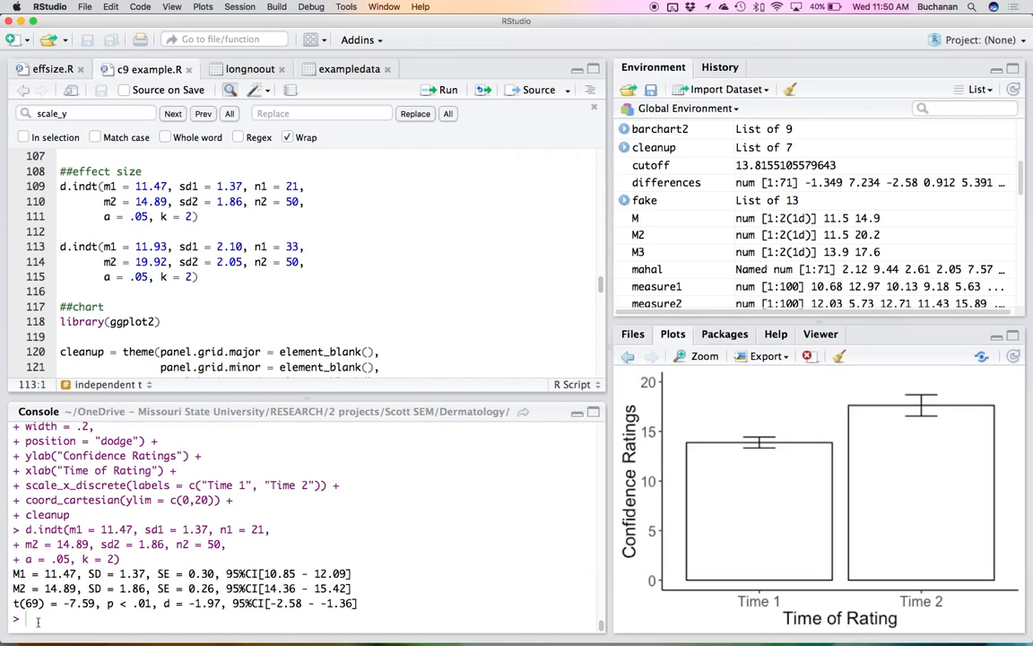
pyautogui.write('21/50')
pyautogui.press('Return')
pyautogui.hotkey('ctrl', 'Up')
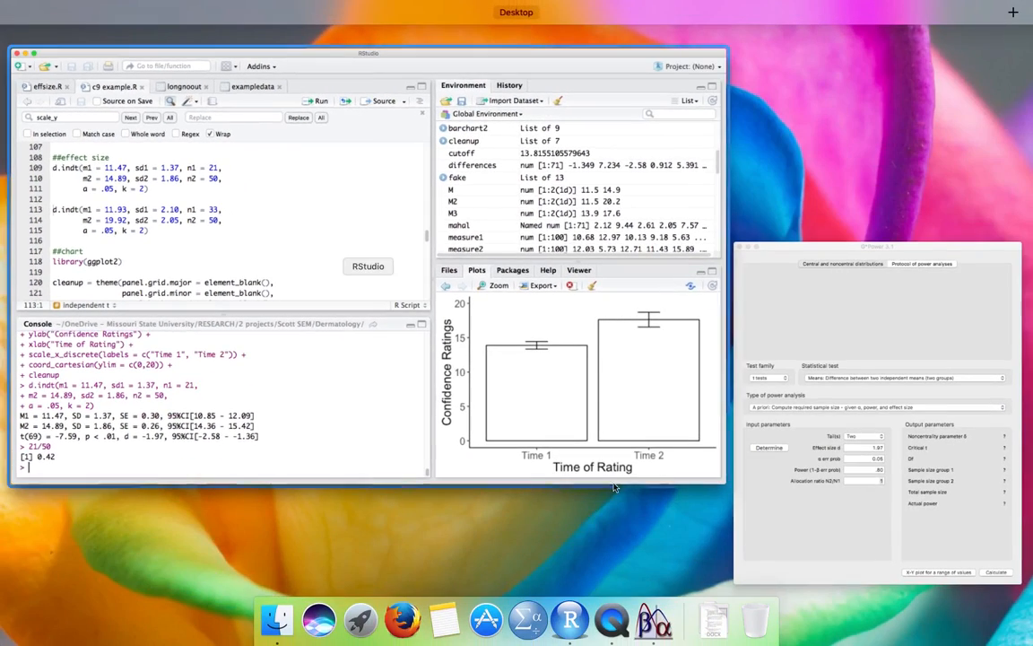
pyautogui.click(786, 470)
pyautogui.write('.42')
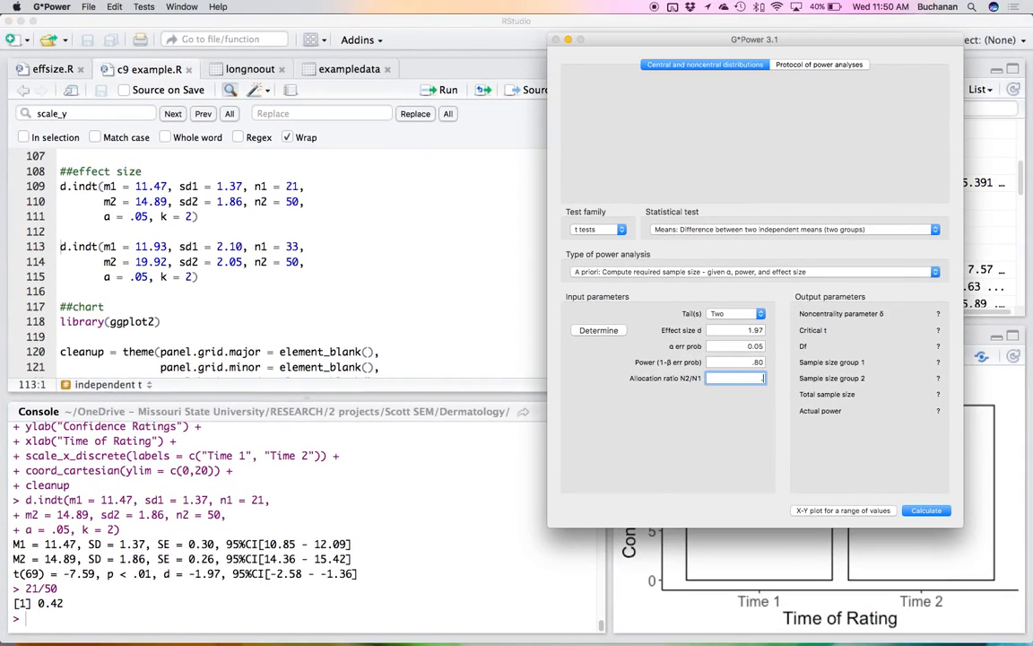
pyautogui.press('Return')
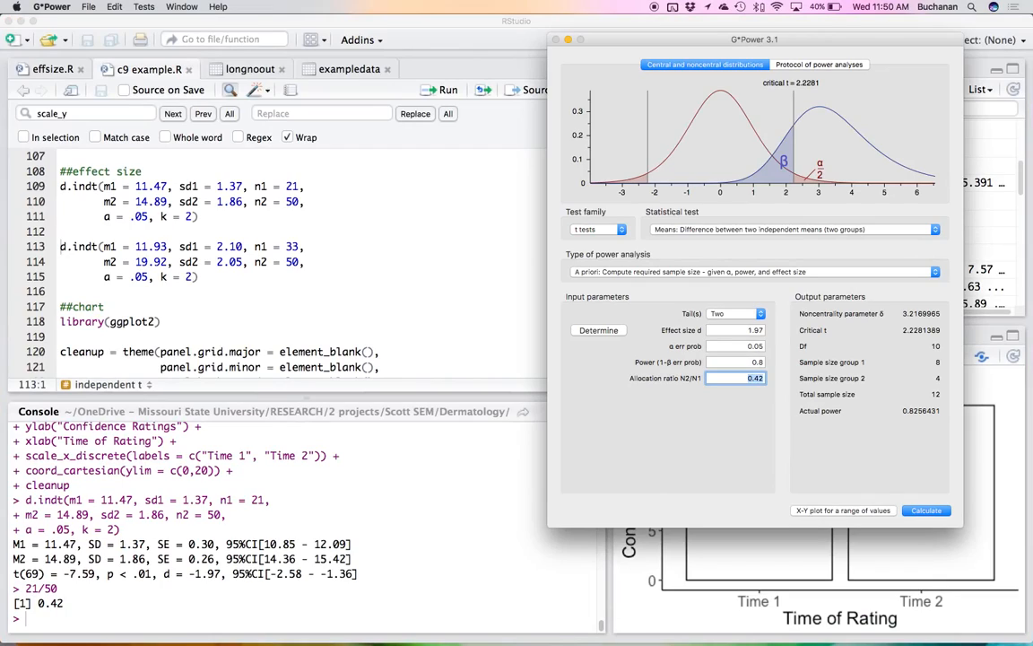
# Step: Compute 50/21 in the R console and calculate the required sample size in G*Power with an allocation ratio of 2.38
pyautogui.click(323, 512)
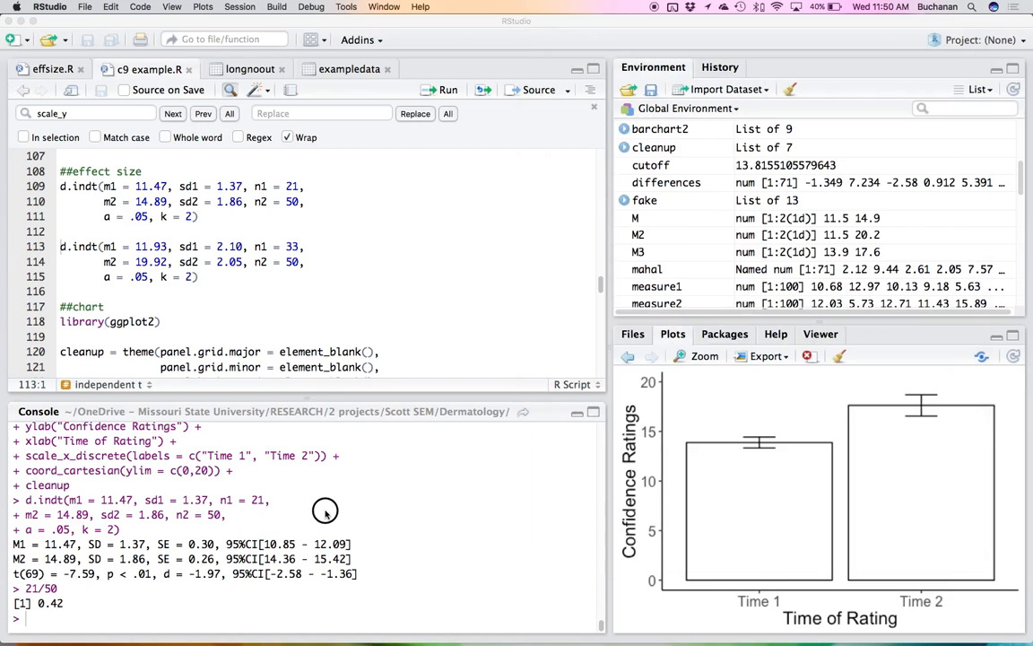
pyautogui.write('50/21')
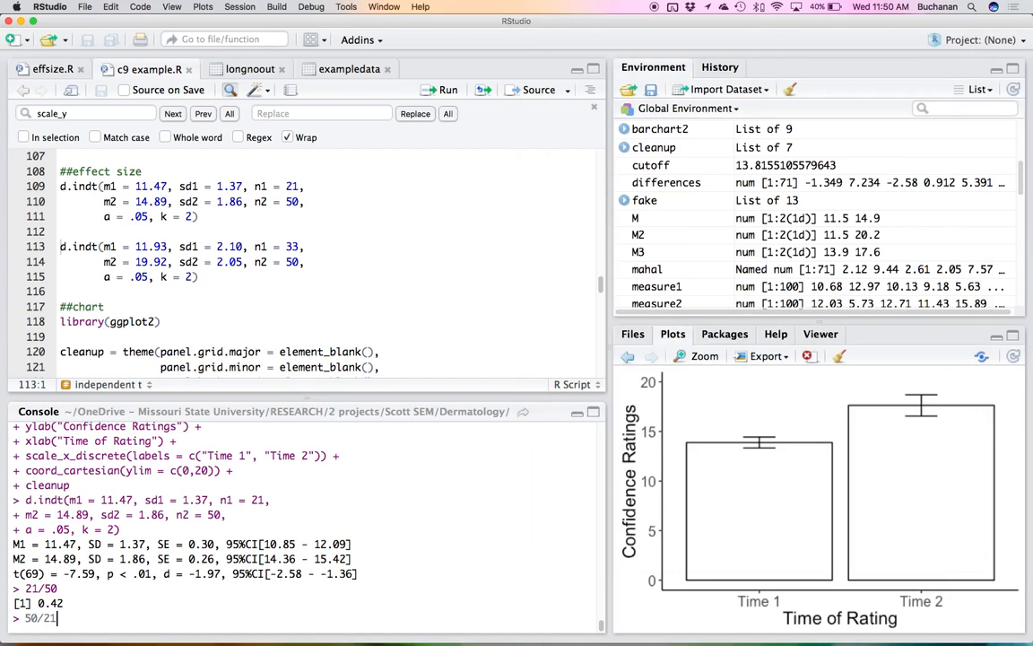
pyautogui.press('Return')
pyautogui.hotkey('ctrl', 'Up')
pyautogui.click(861, 444)
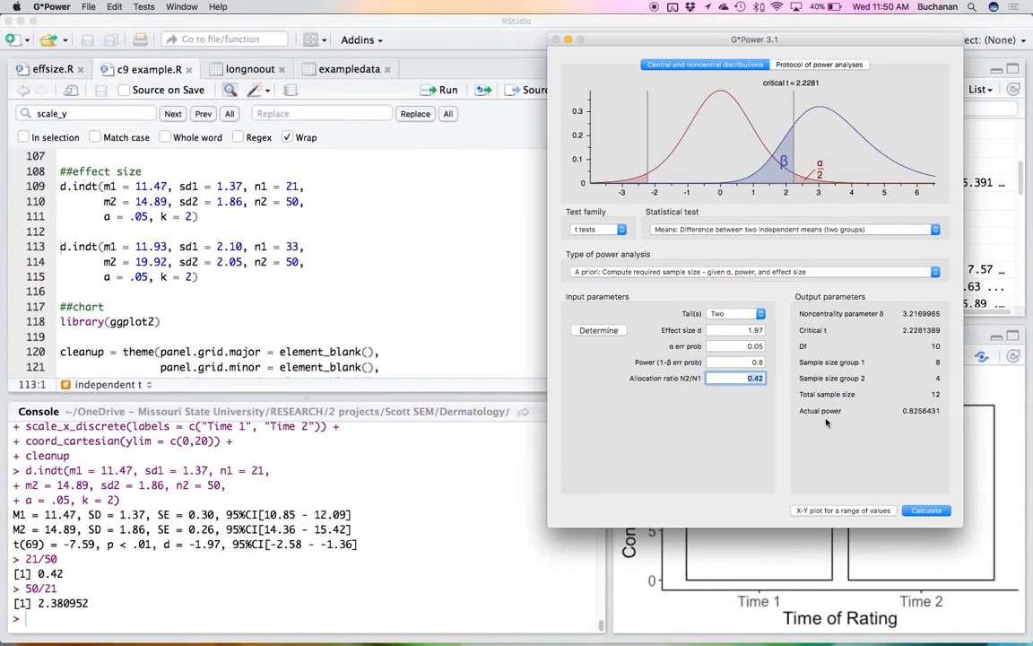
pyautogui.write('2.38')
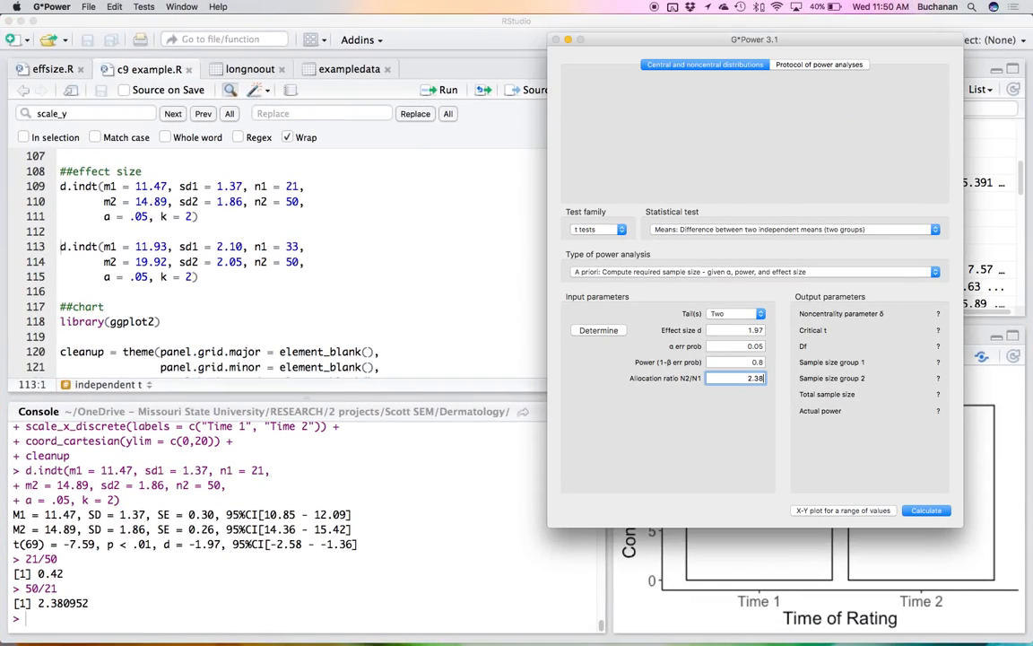
pyautogui.press('Return')
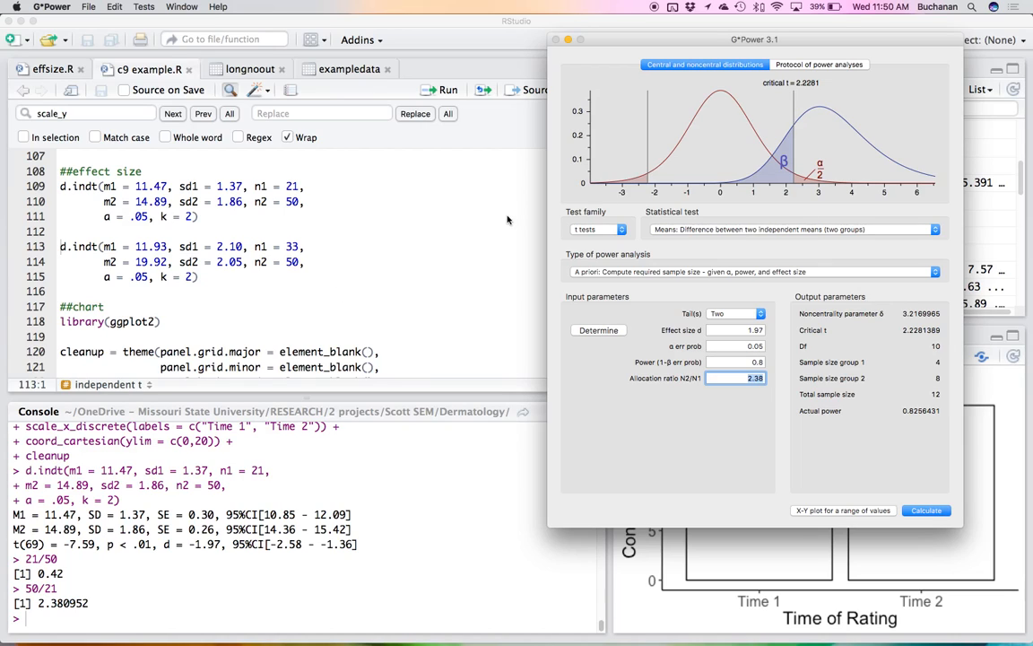
# Step: Rerun the d.deptavg effect size call in the dependent t section of the R script, with m1 = 13.71 and m2 = 16.75
pyautogui.scroll(-15, 417, 242)
pyautogui.scroll(3, 392, 269)
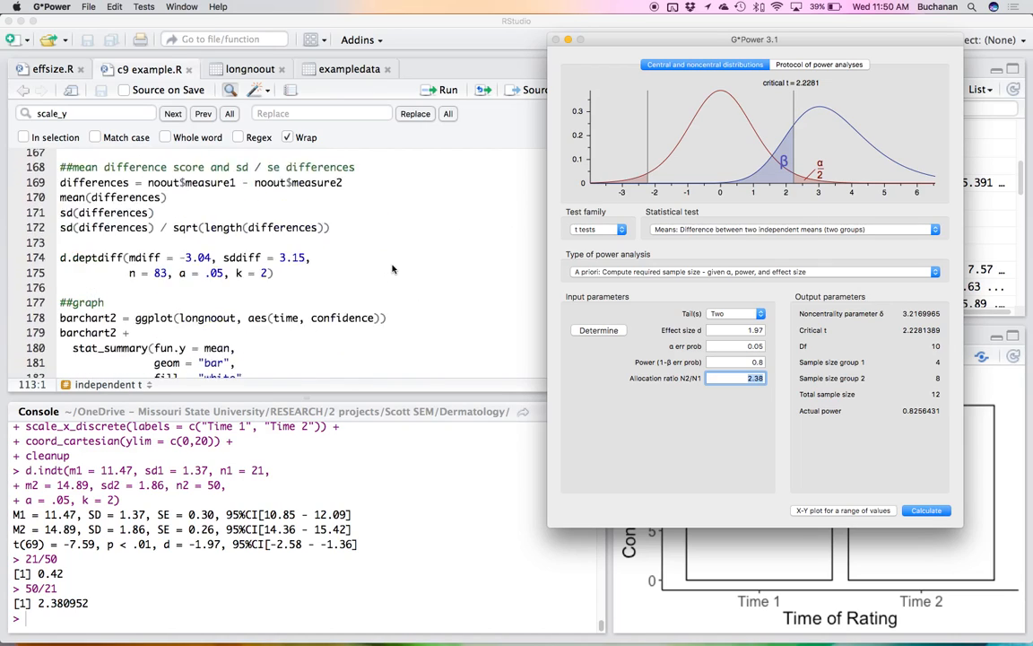
pyautogui.scroll(4, 392, 269)
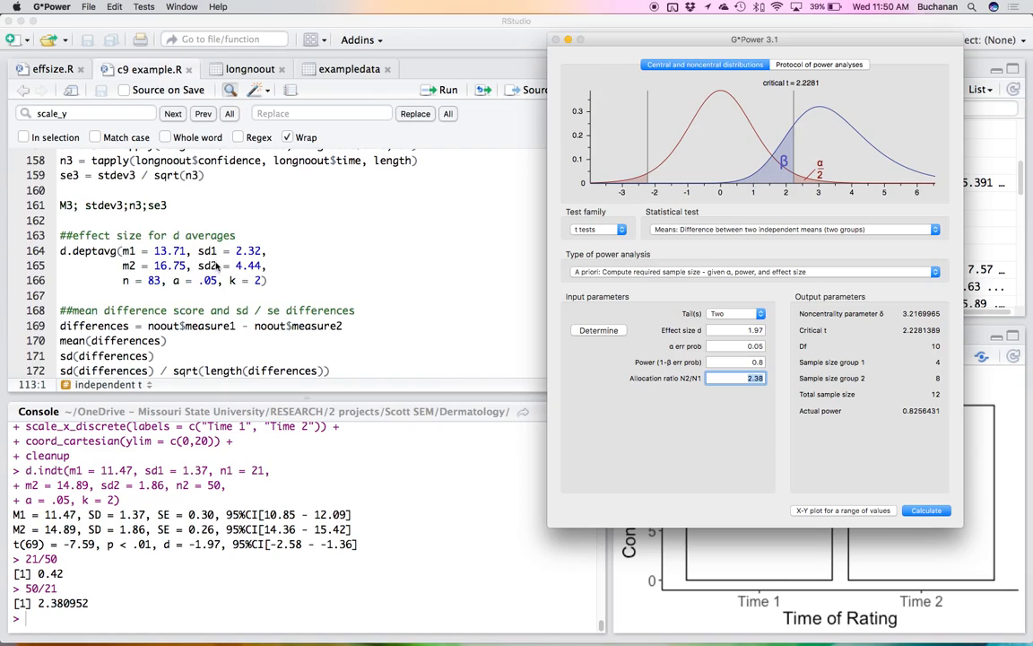
pyautogui.click(215, 260)
pyautogui.press('super+Return')
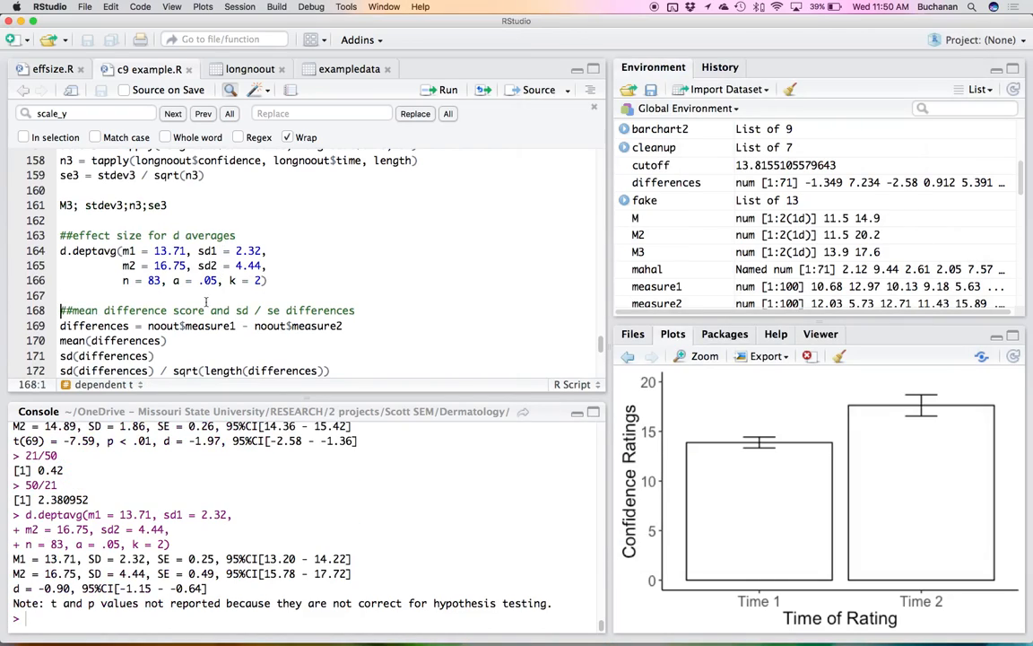
# Step: Switch to G*Power and change the t-test to the difference between two dependent means (matched pairs)
pyautogui.hotkey('ctrl', 'Up')
pyautogui.click(982, 443)
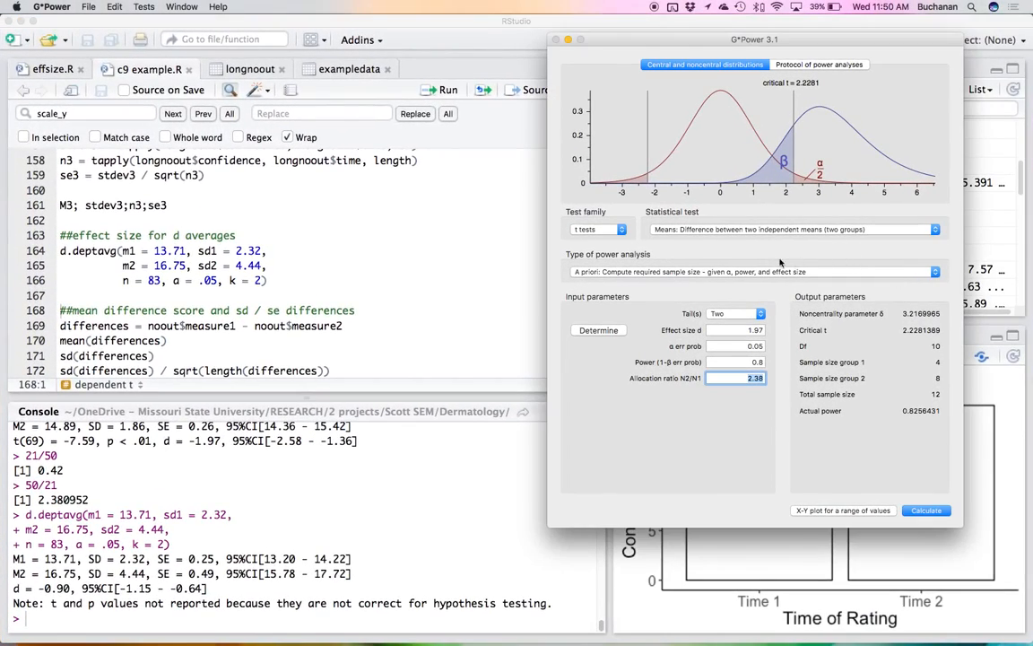
pyautogui.click(599, 230)
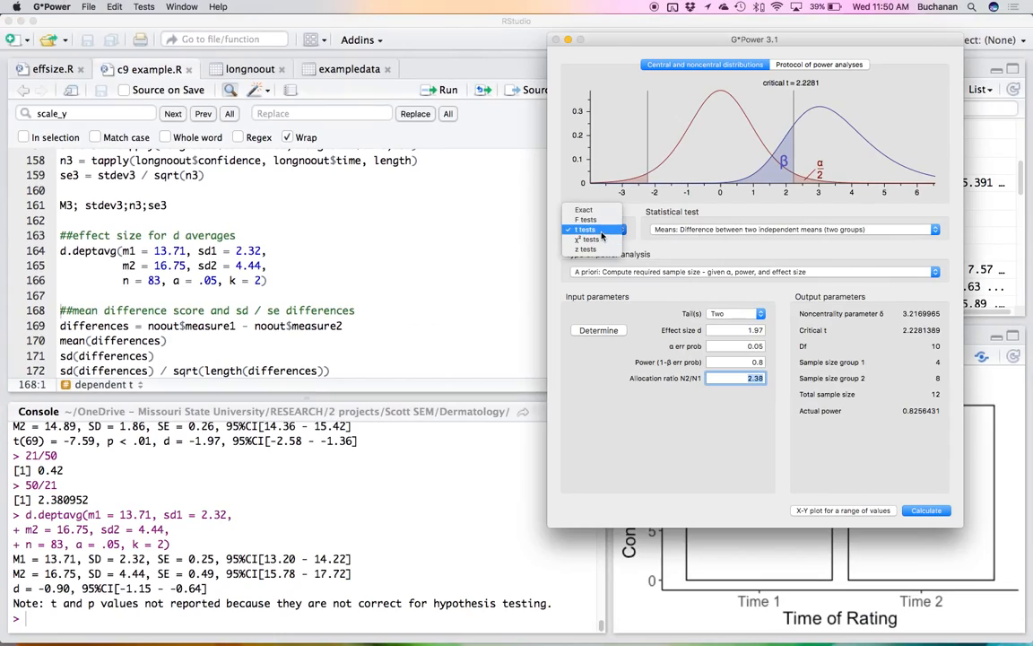
pyautogui.click(601, 237)
pyautogui.click(713, 231)
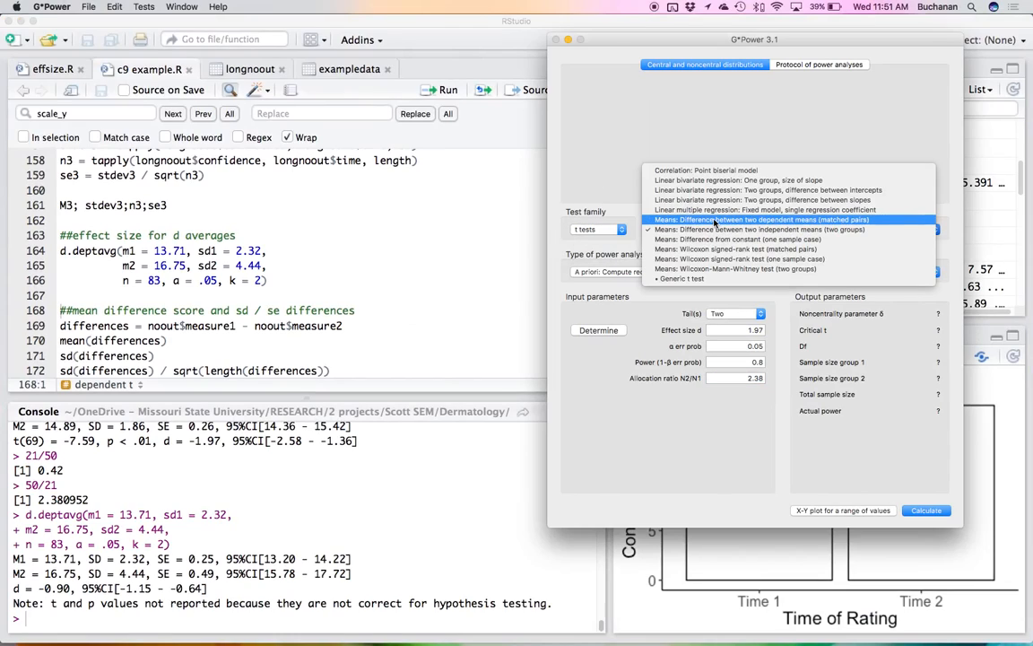
pyautogui.click(716, 222)
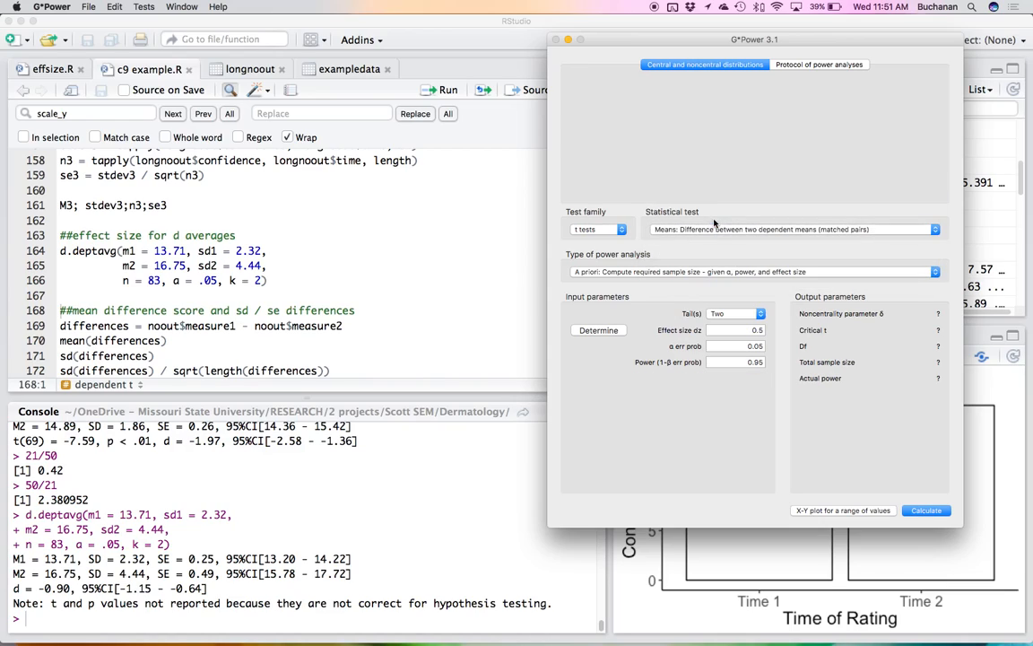
# Step: Calculate the required matched-pairs sample size with an effect size dz of .90 and a power of .8
pyautogui.doubleClick(717, 329)
pyautogui.write('.90')
pyautogui.doubleClick(733, 347)
pyautogui.doubleClick(734, 361)
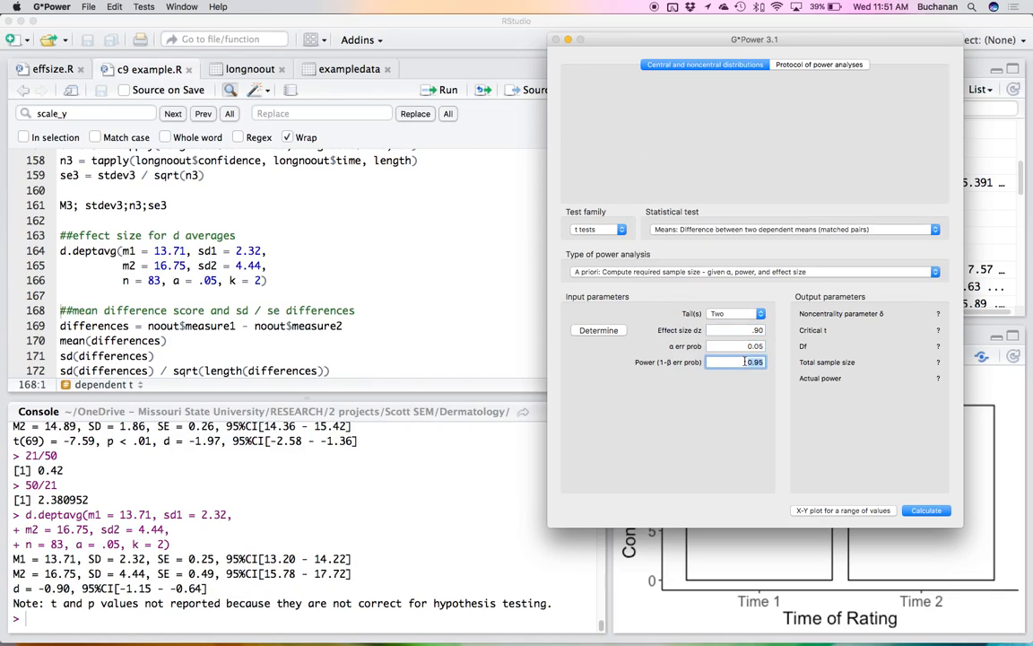
pyautogui.write('.8')
pyautogui.press('Return')
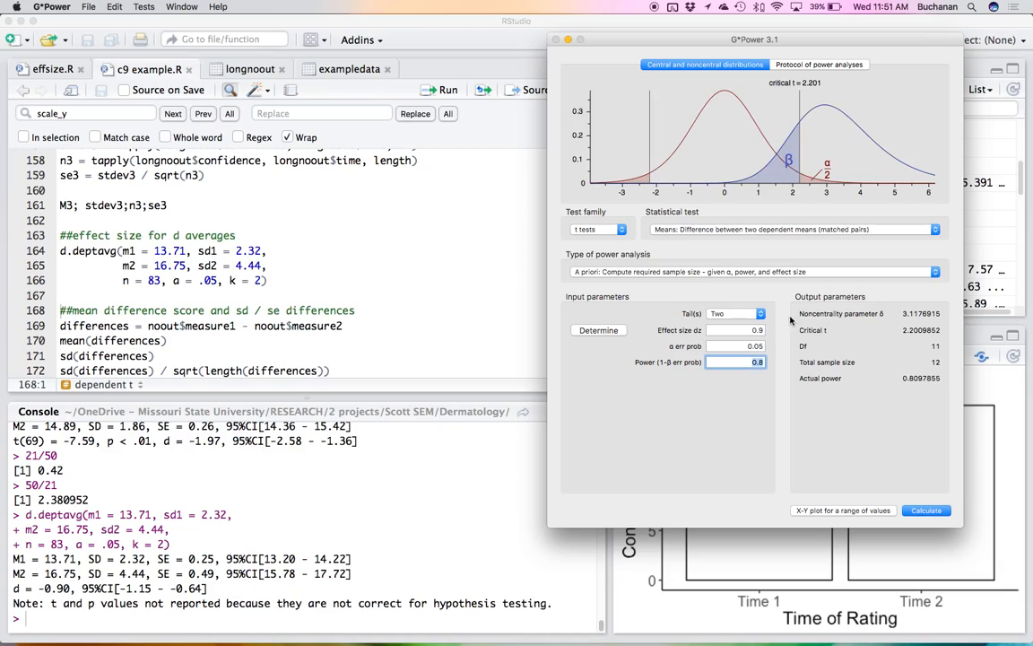
# Step: Recalculate the matched-pairs sample size with an effect size dz of .97, and return to RStudio
pyautogui.doubleClick(762, 334)
pyautogui.write('.97')
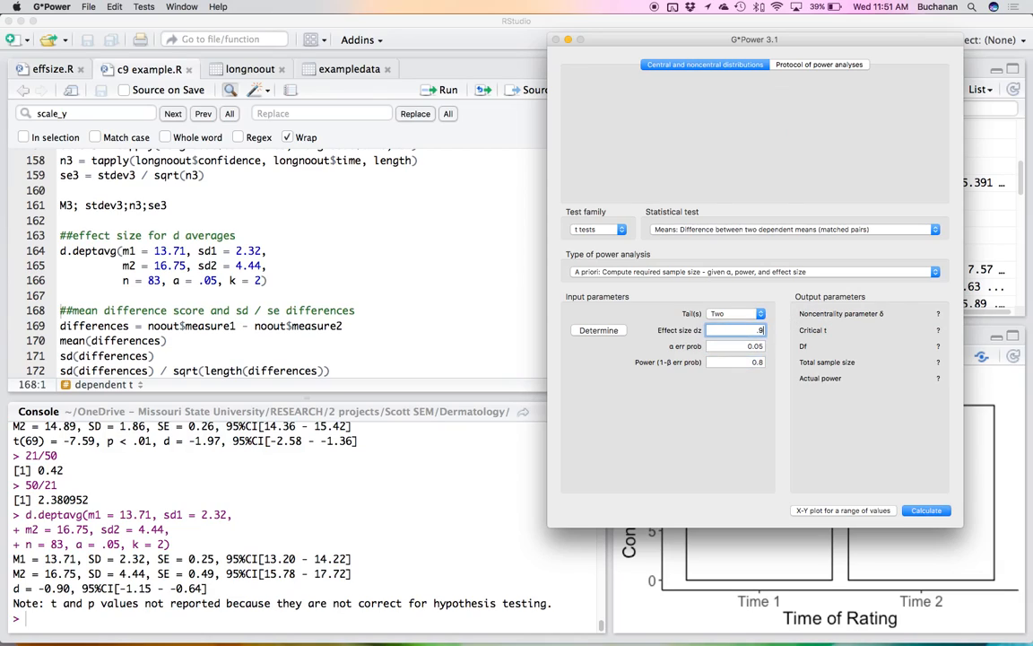
pyautogui.press('Return')
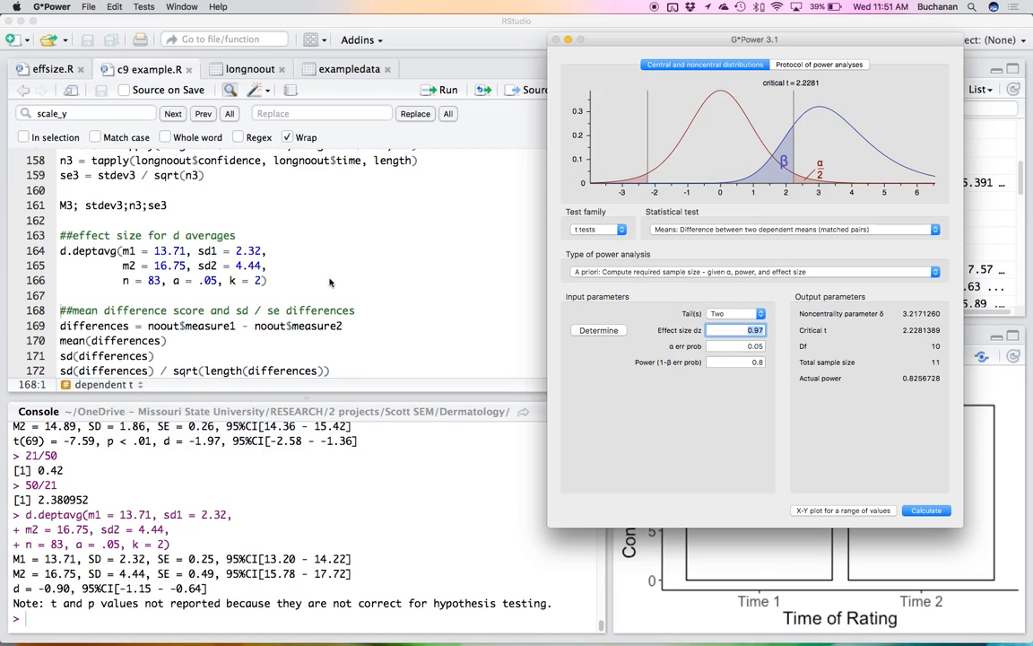
pyautogui.click(297, 255)
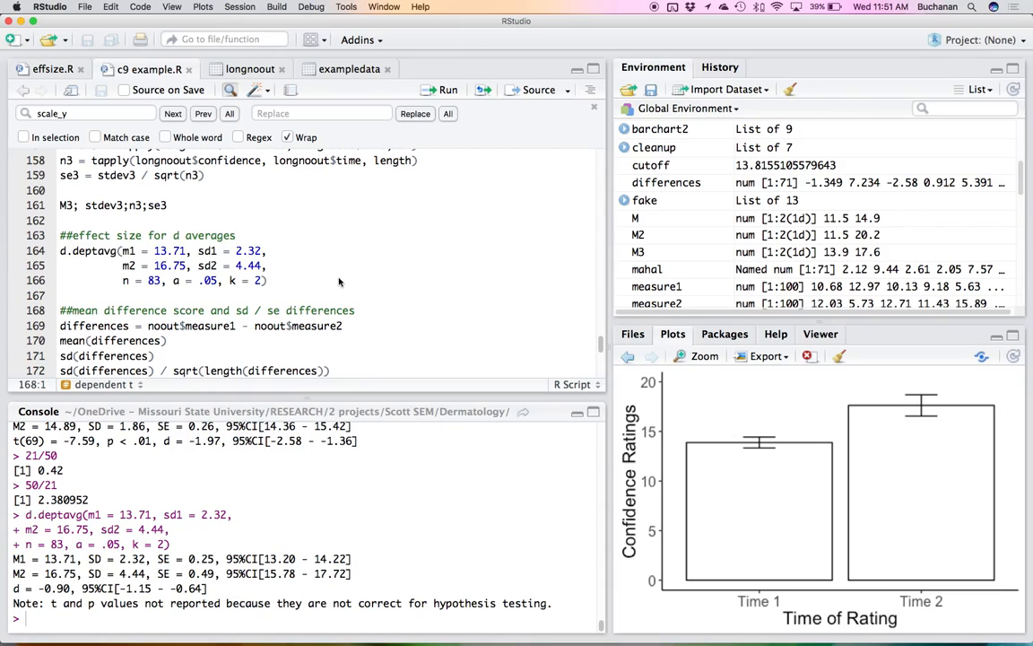